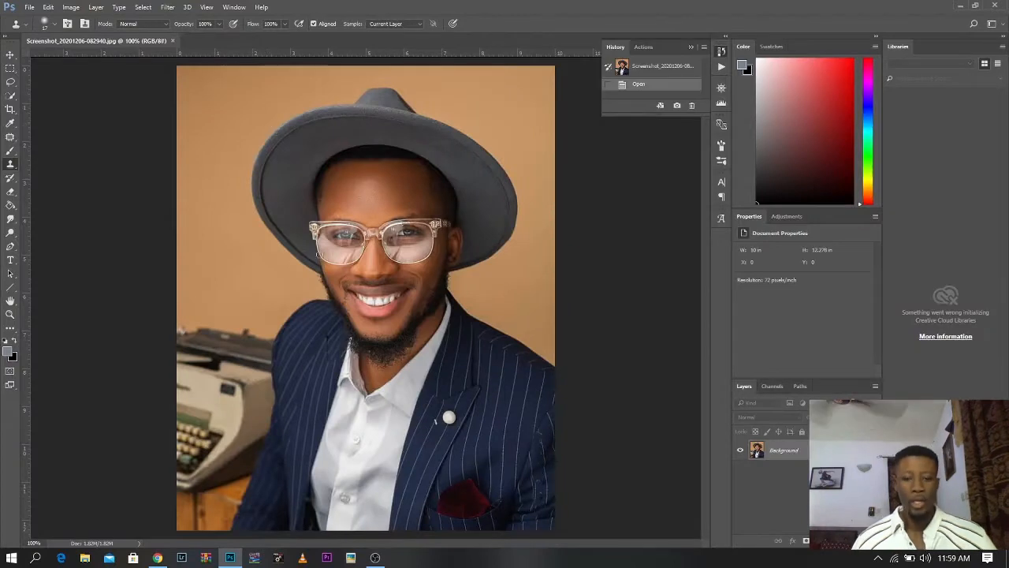
Step: Unlock the portrait's background so that it becomes a regular editable layer
key("ctrl+minus")
key("ctrl+plus")
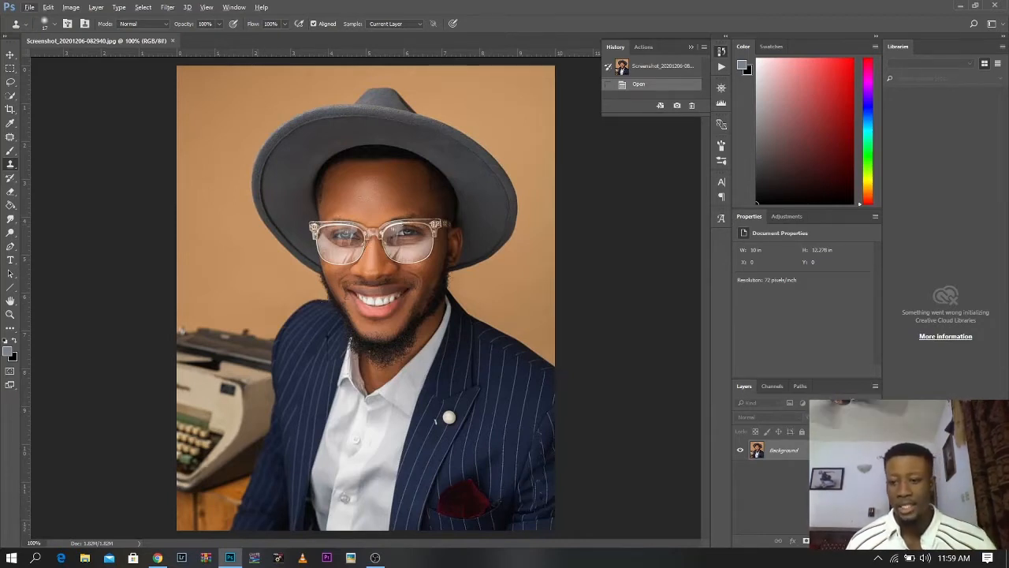
left_click(868, 450)
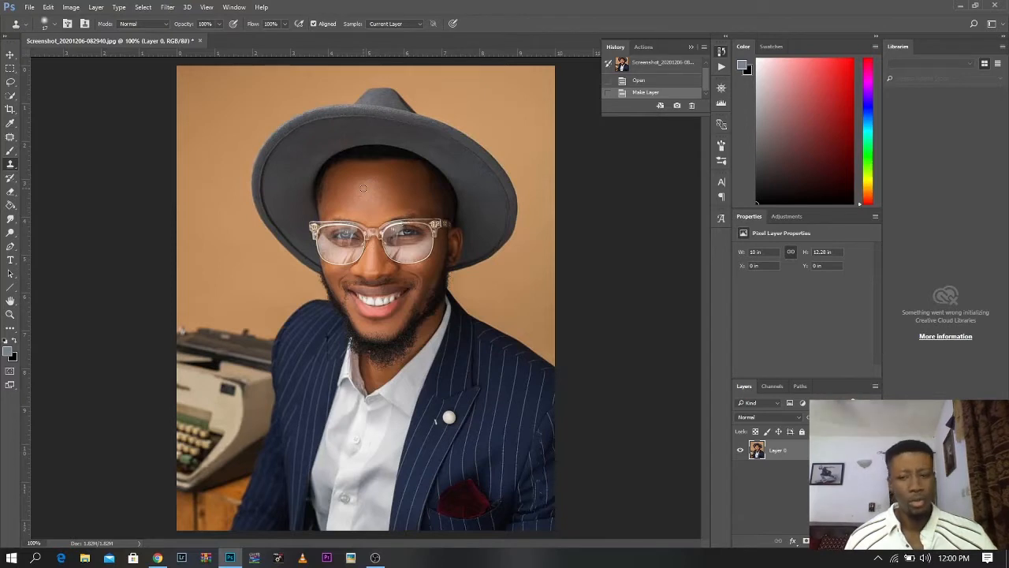
Step: Duplicate the portrait layer under the suggested name and set the copy's blending mode to Vivid Light
right_click(805, 455)
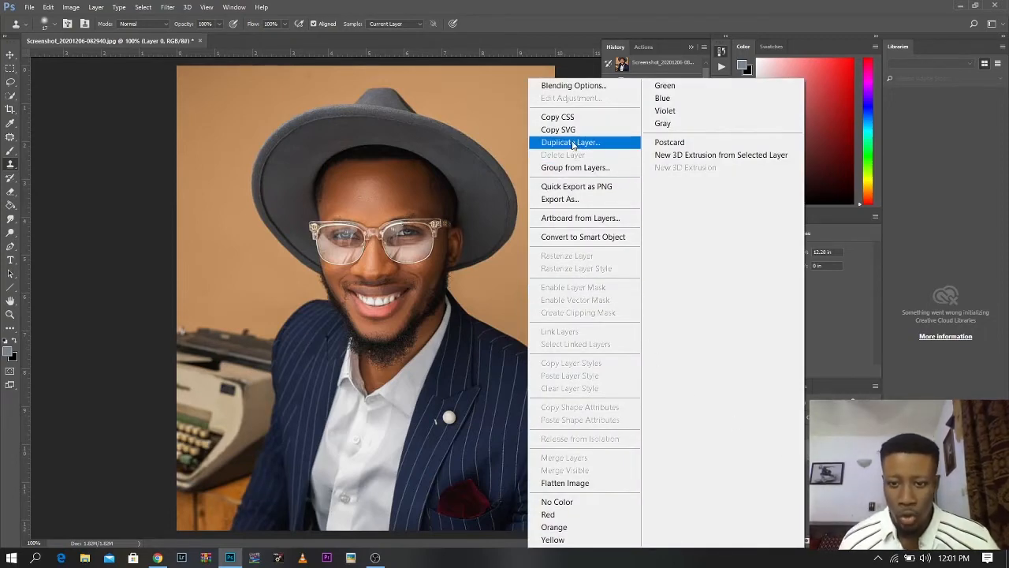
left_click(820, 441)
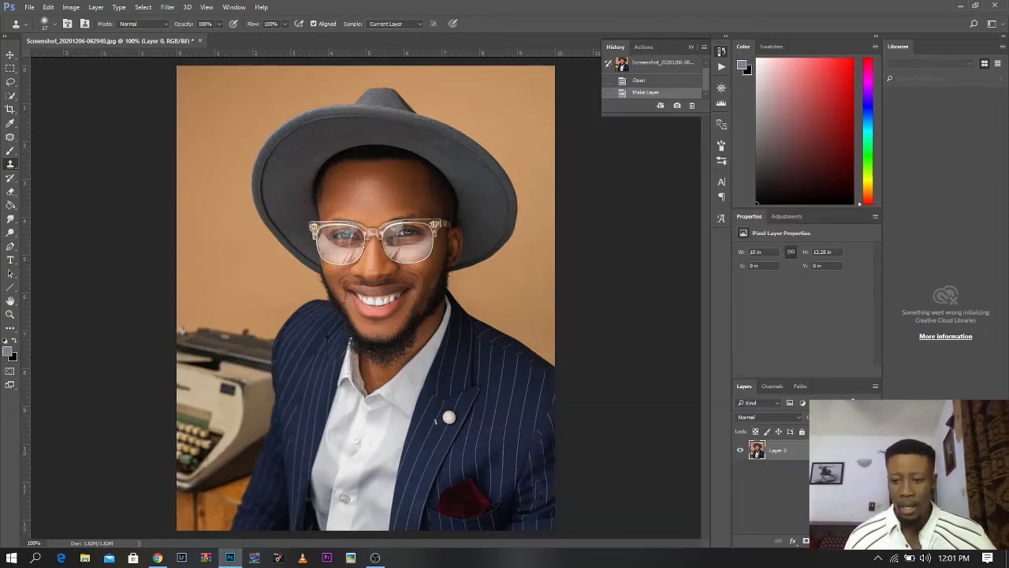
left_click(142, 7)
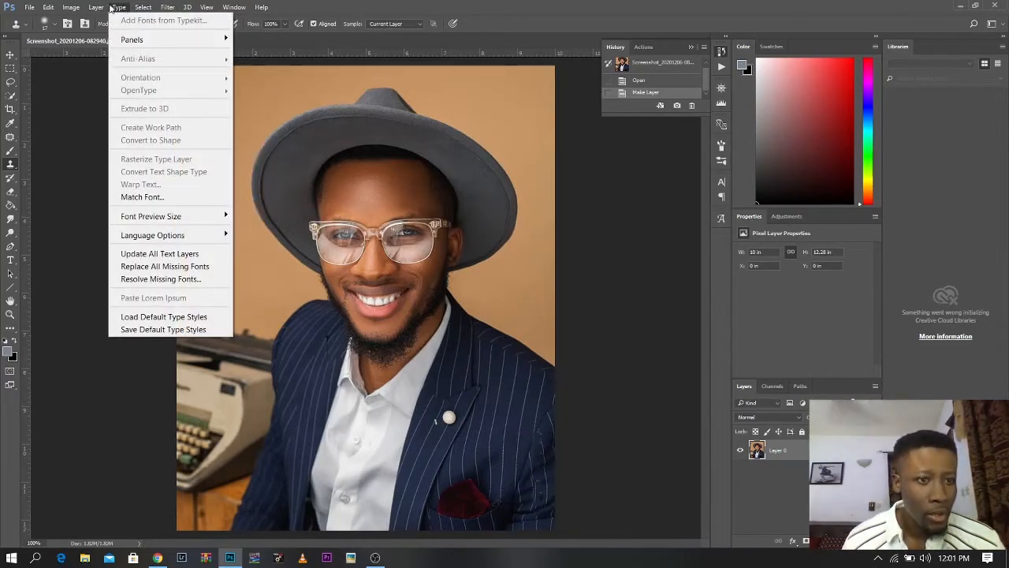
mouse_move(96, 7)
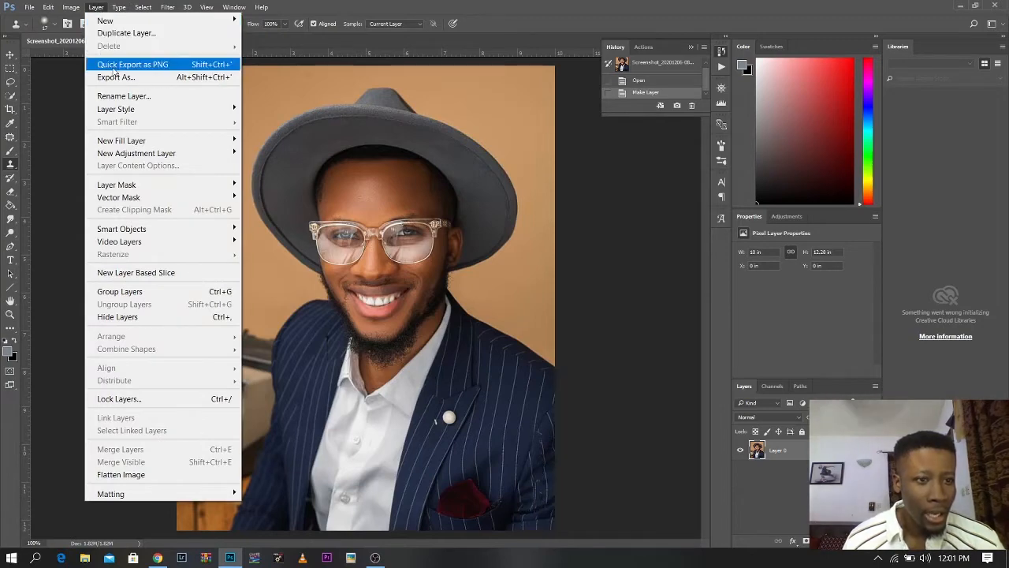
left_click(143, 36)
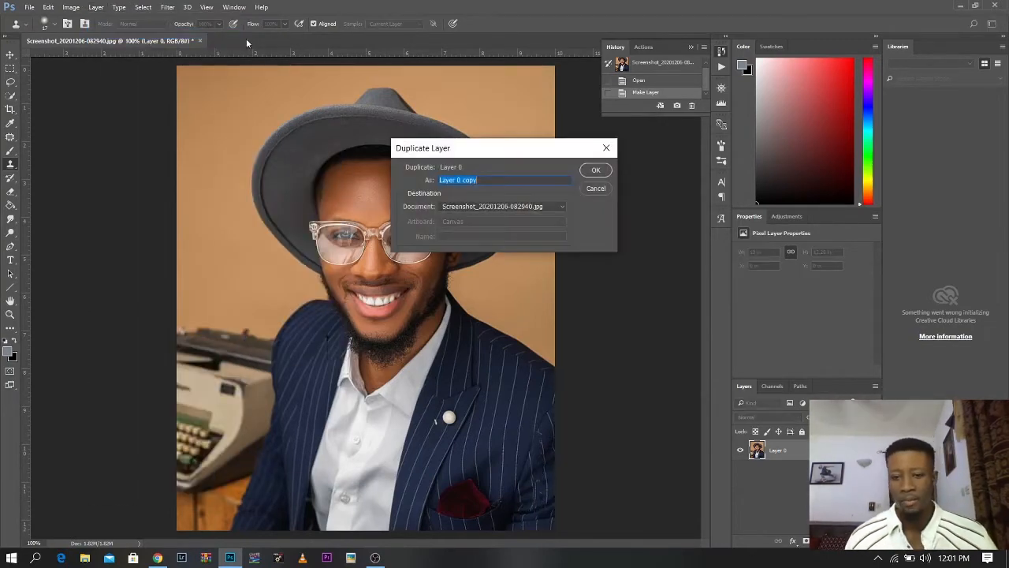
left_click(596, 171)
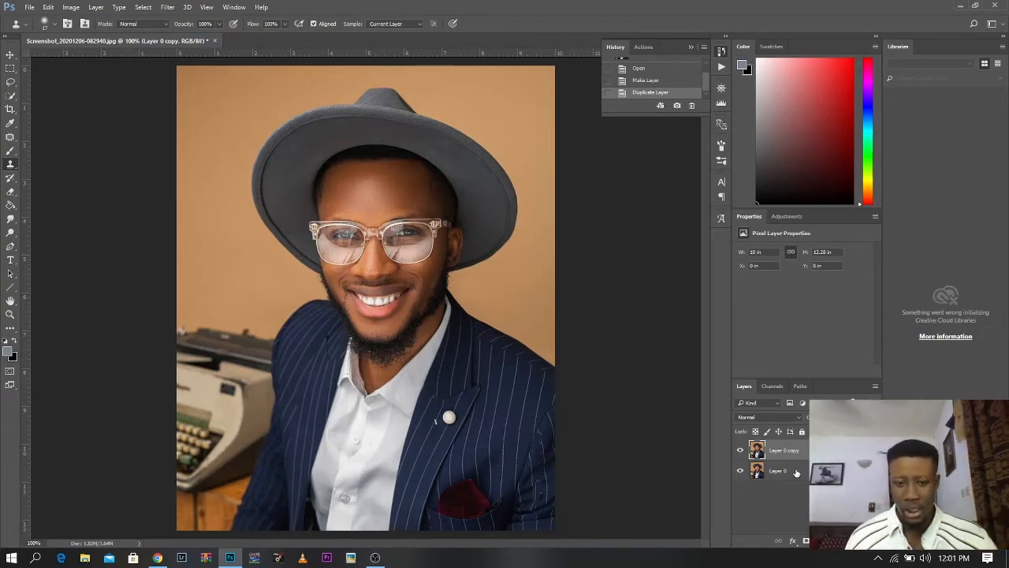
left_click(755, 418)
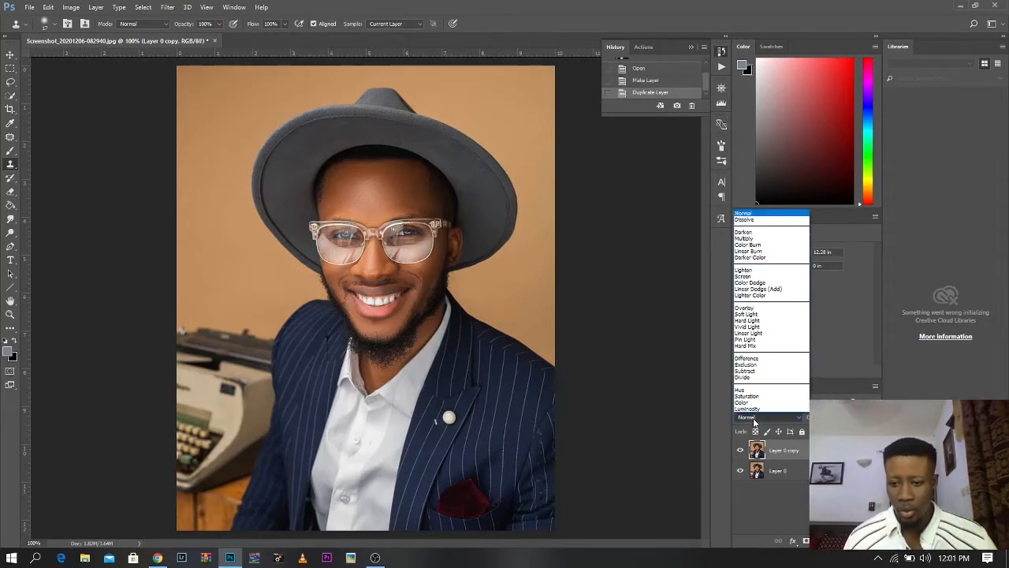
left_click(748, 327)
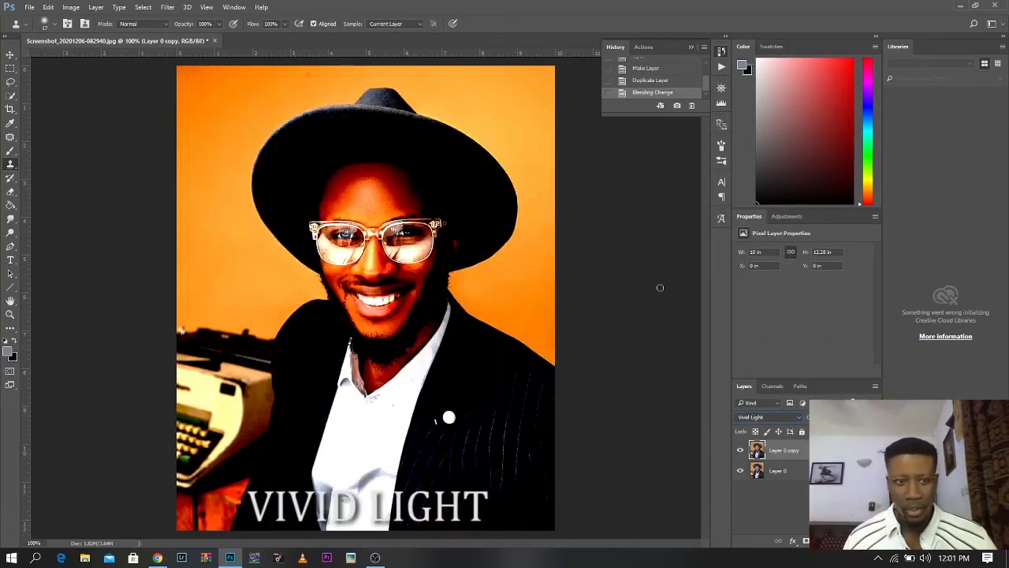
Step: Apply a High Pass filter with a 1.8-pixel radius to the layer copy and merge it down into Layer 0
left_click(168, 8)
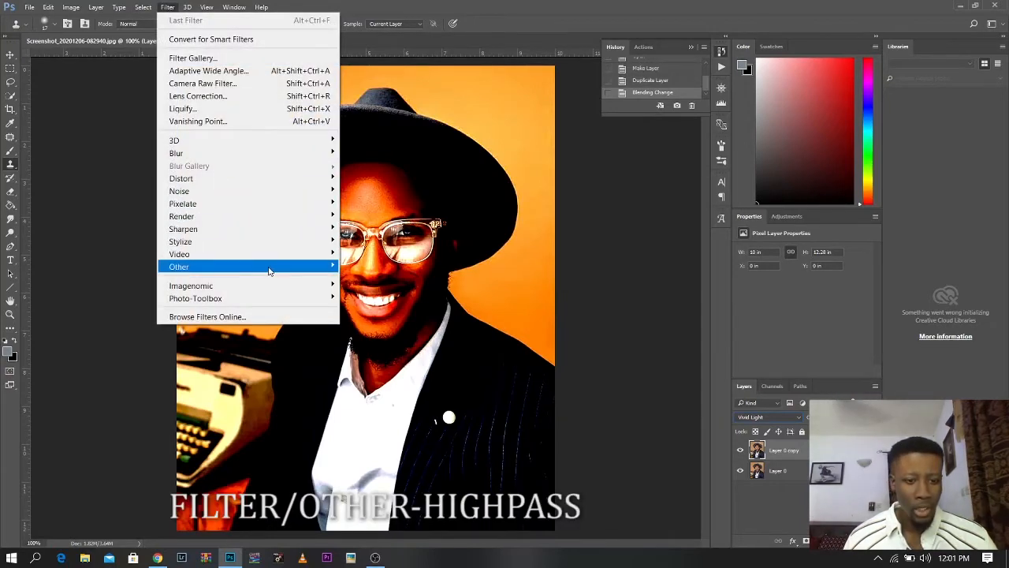
mouse_move(268, 268)
left_click(367, 279)
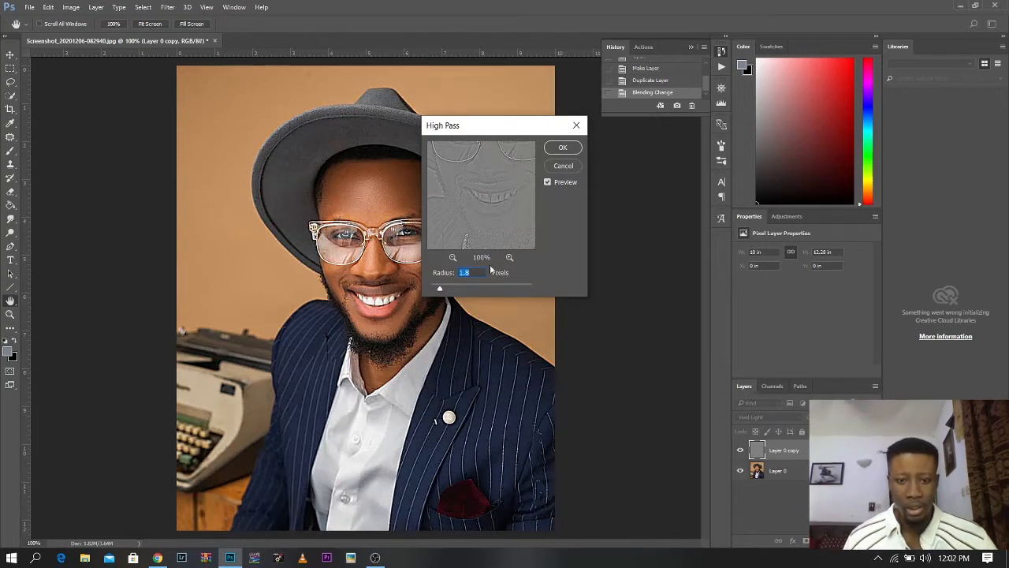
left_click(564, 149)
key("s")
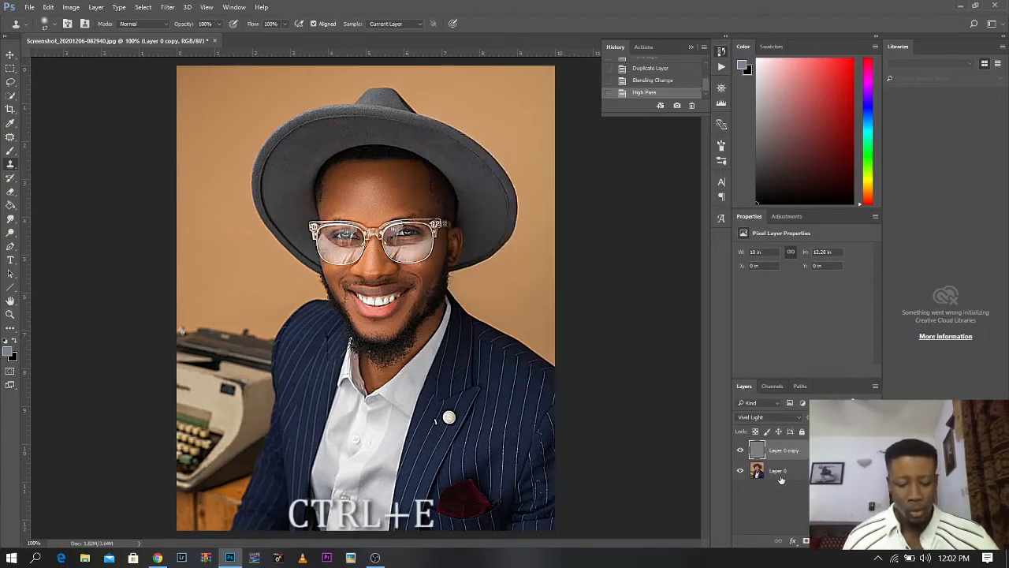
key("ctrl+e")
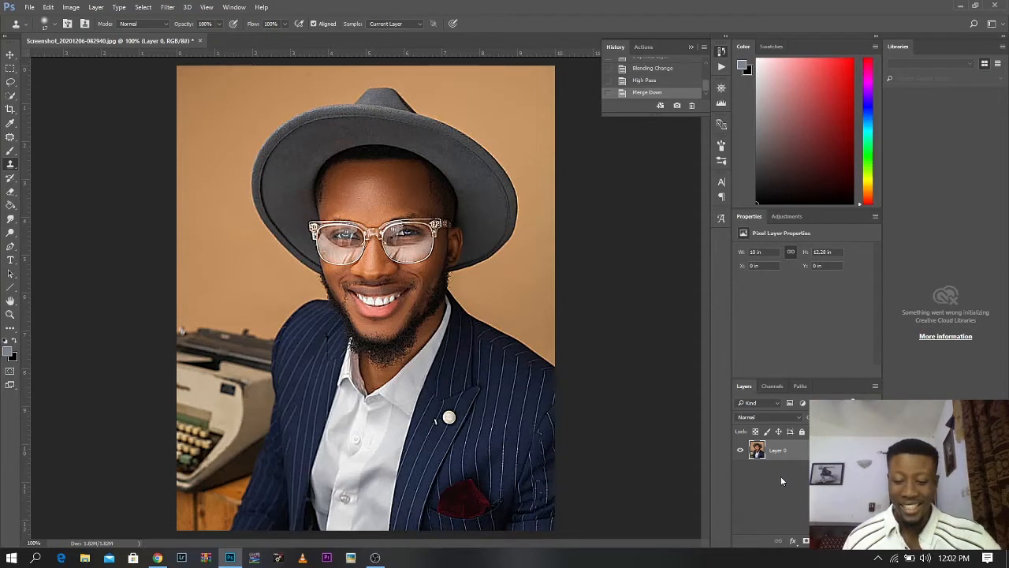
Step: Apply the Camera Raw filter with Contrast +39, Highlights -29, Shadows +34, Whites +17, Blacks -18 and Clarity +8
left_click(168, 7)
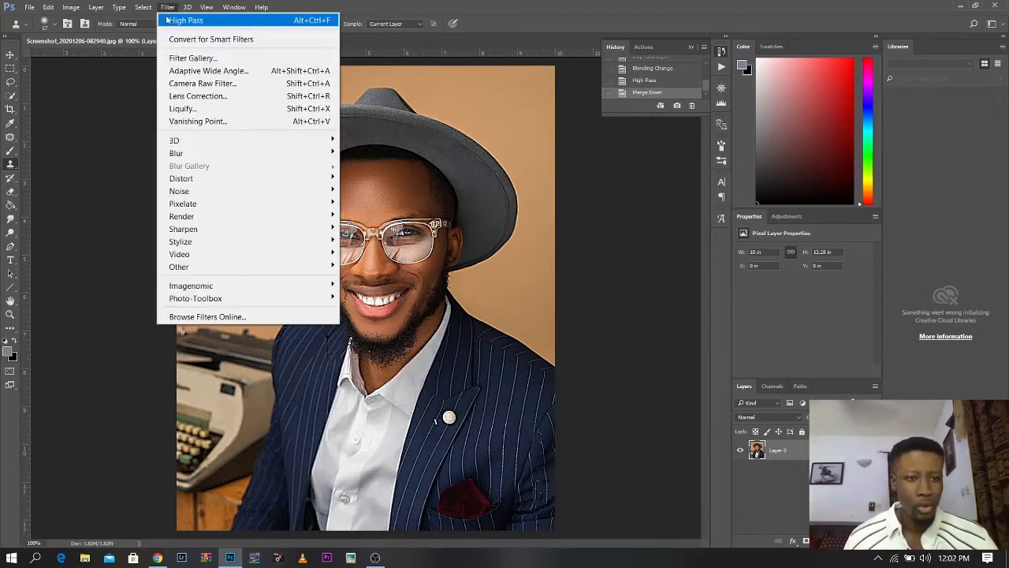
left_click(191, 84)
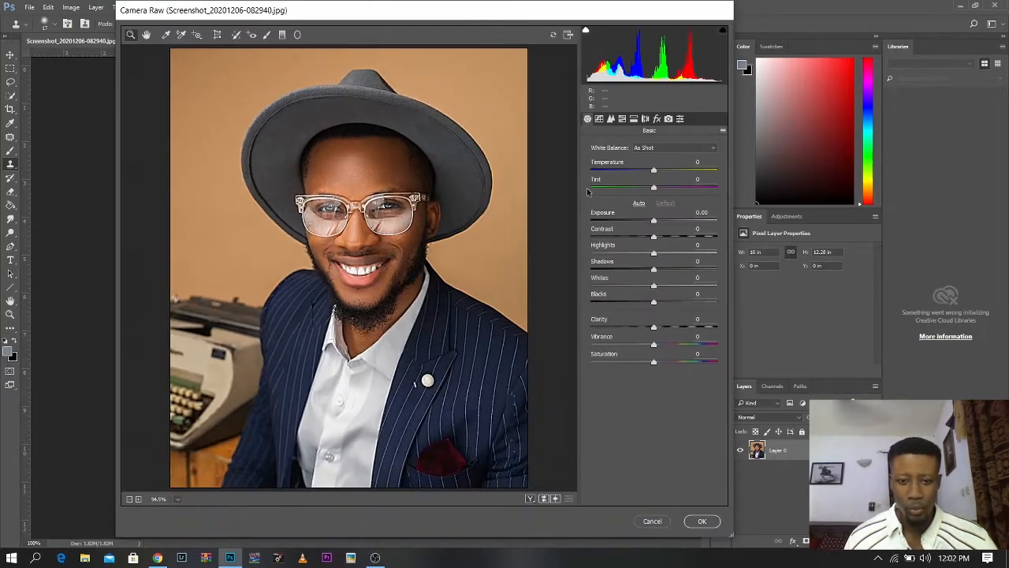
left_click_drag(654, 236, 663, 331)
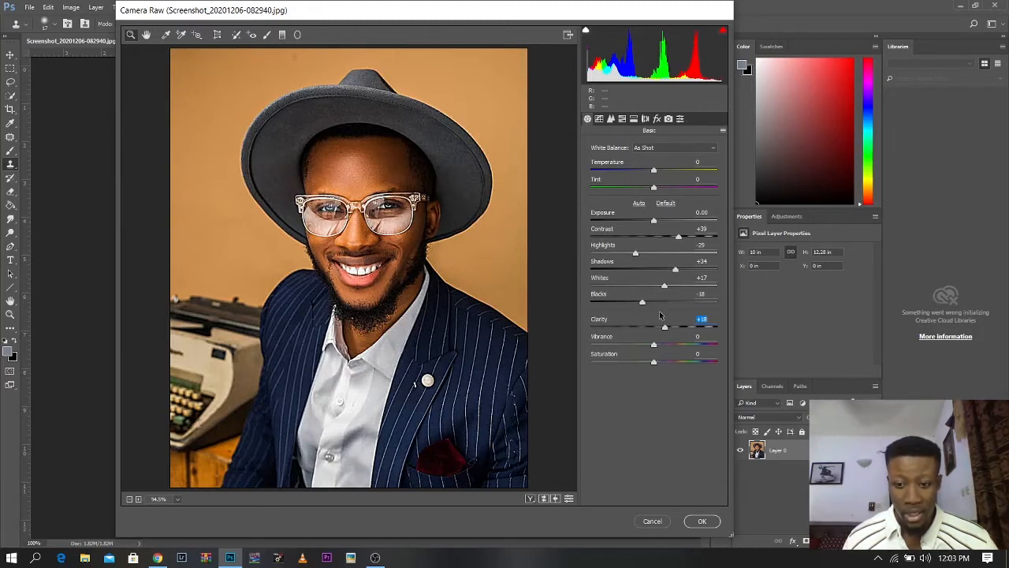
left_click_drag(656, 332, 660, 328)
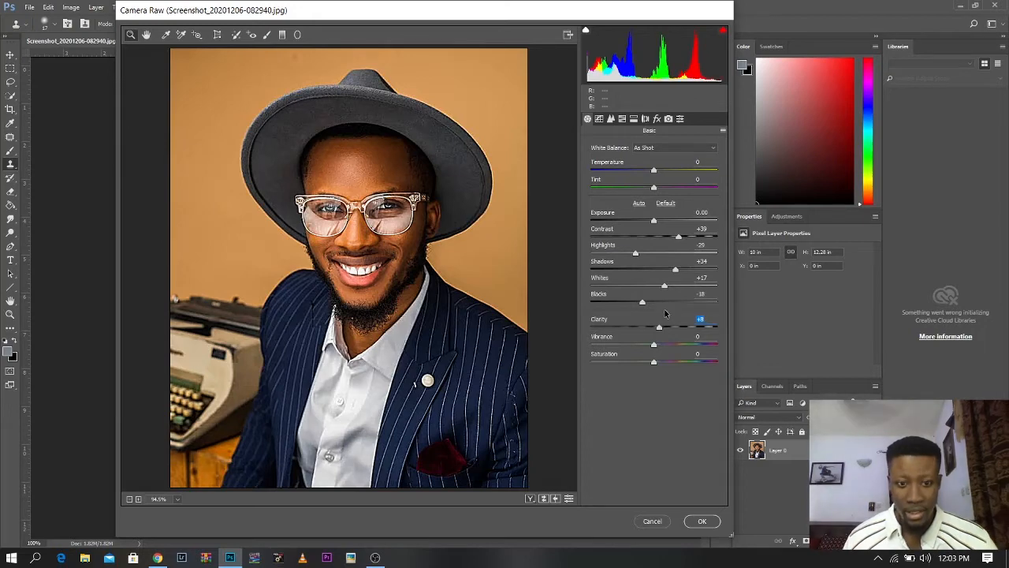
left_click(702, 521)
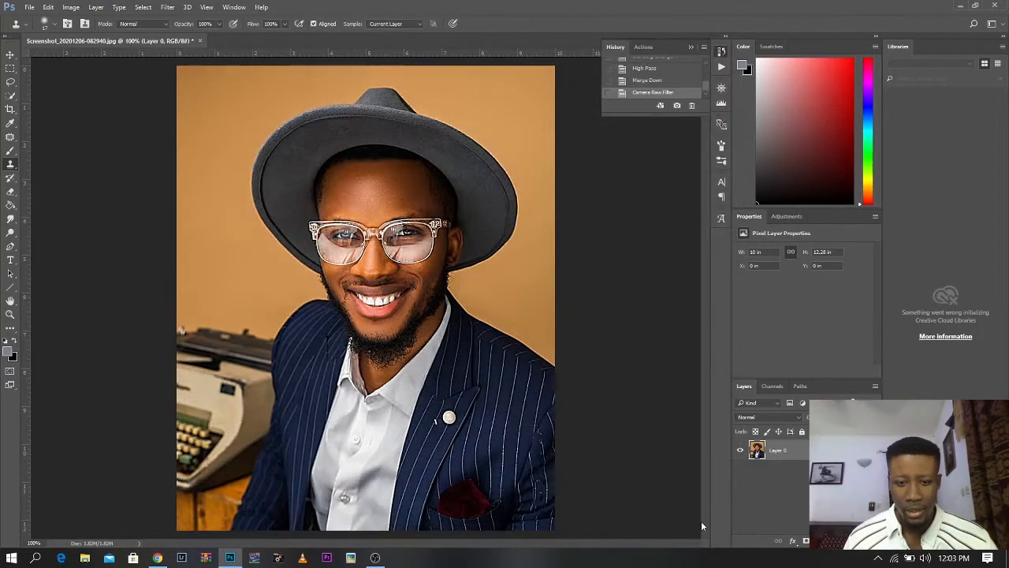
Step: Start a Shadows/Highlights adjustment and set the Highlights amount to 30% and the Highlights tone to 40%
left_click(70, 7)
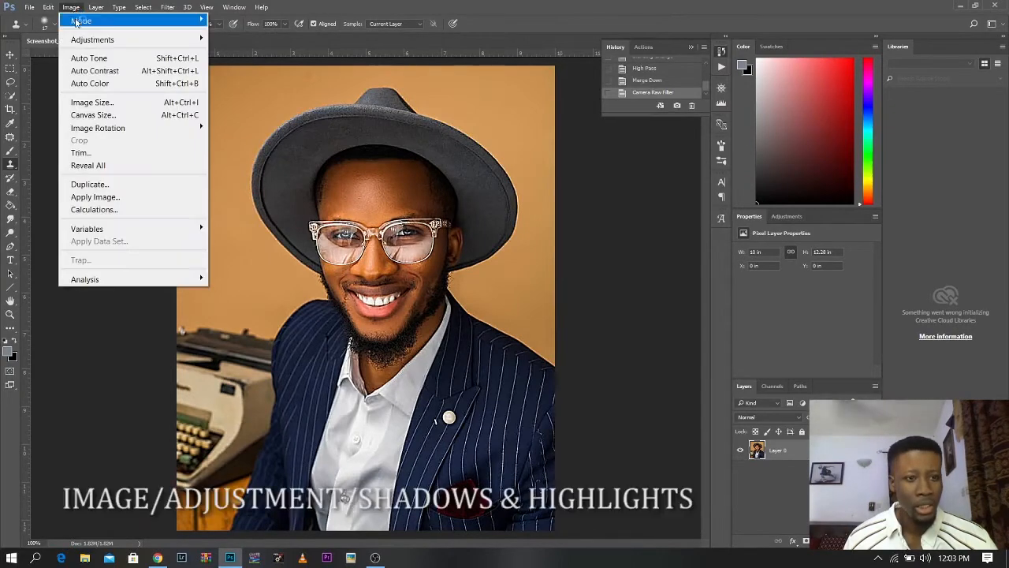
mouse_move(82, 41)
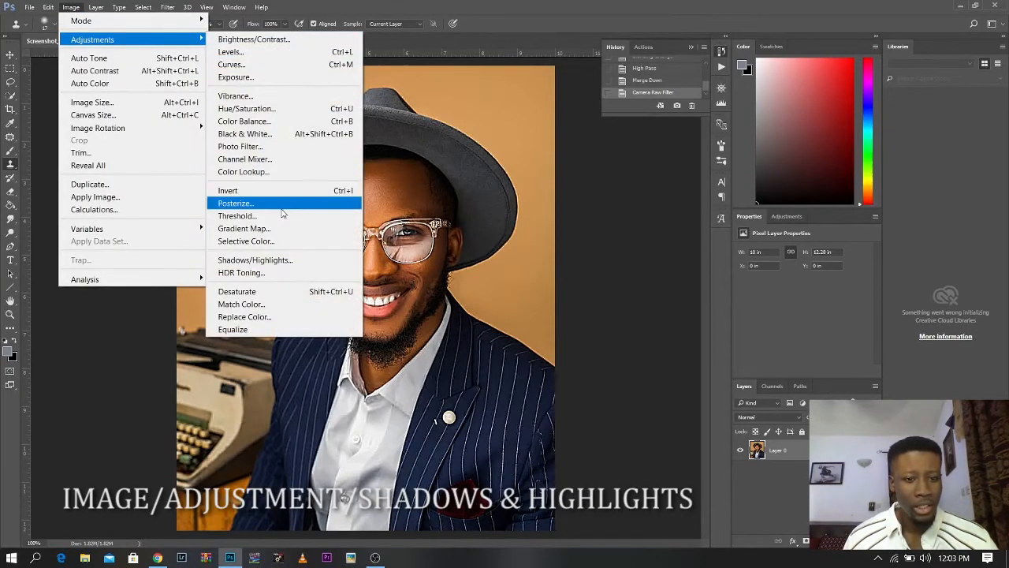
left_click(261, 261)
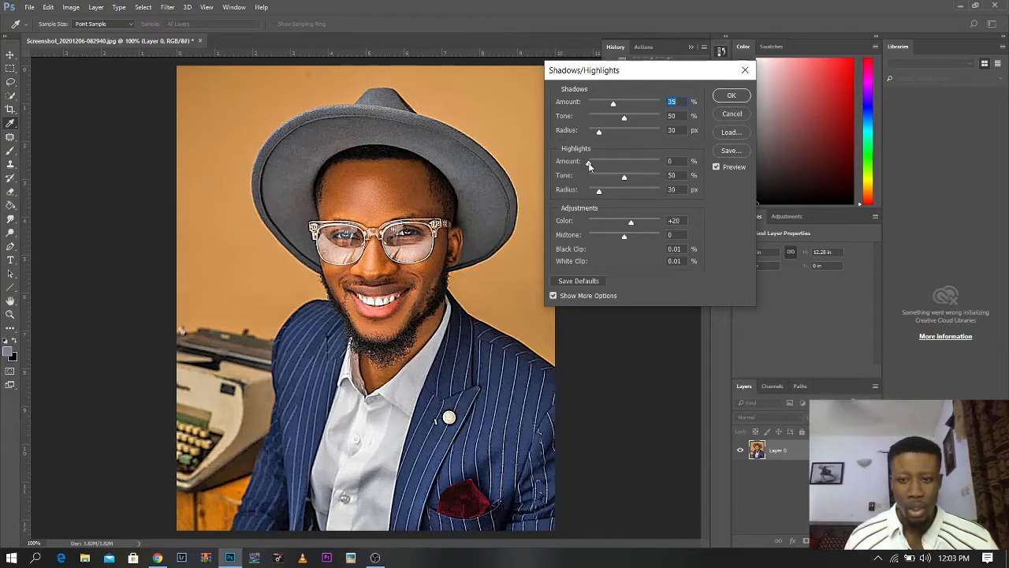
left_click_drag(588, 163, 609, 169)
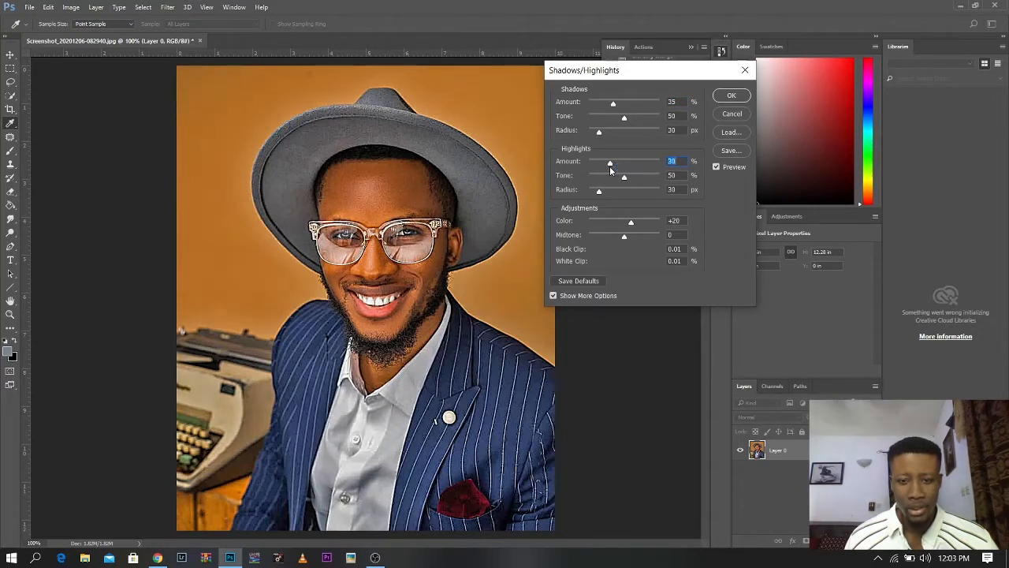
left_click(625, 180)
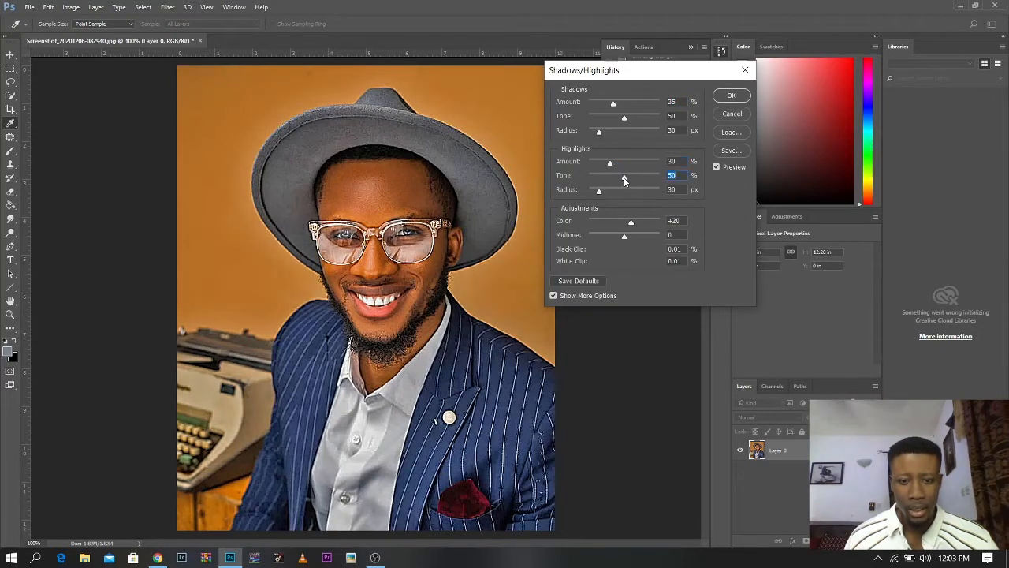
mouse_move(624, 180)
left_mouse_down()
mouse_move(607, 181)
mouse_move(617, 181)
left_mouse_up()
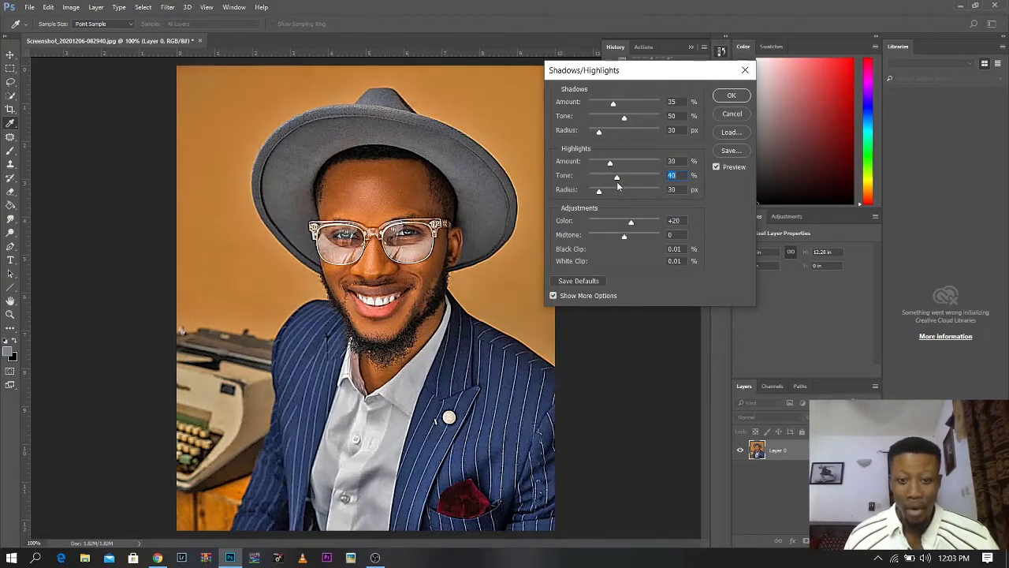
Step: Set the Shadows amount to 38% and the Highlights radius to 1 px in the Shadows/Highlights adjustment
left_click_drag(616, 105, 613, 104)
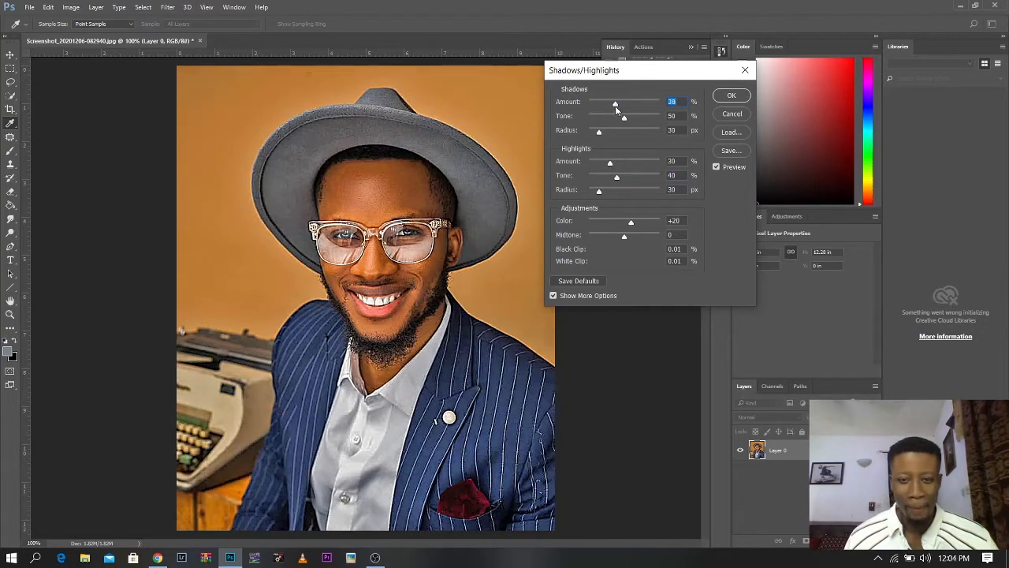
left_click_drag(625, 119, 620, 121)
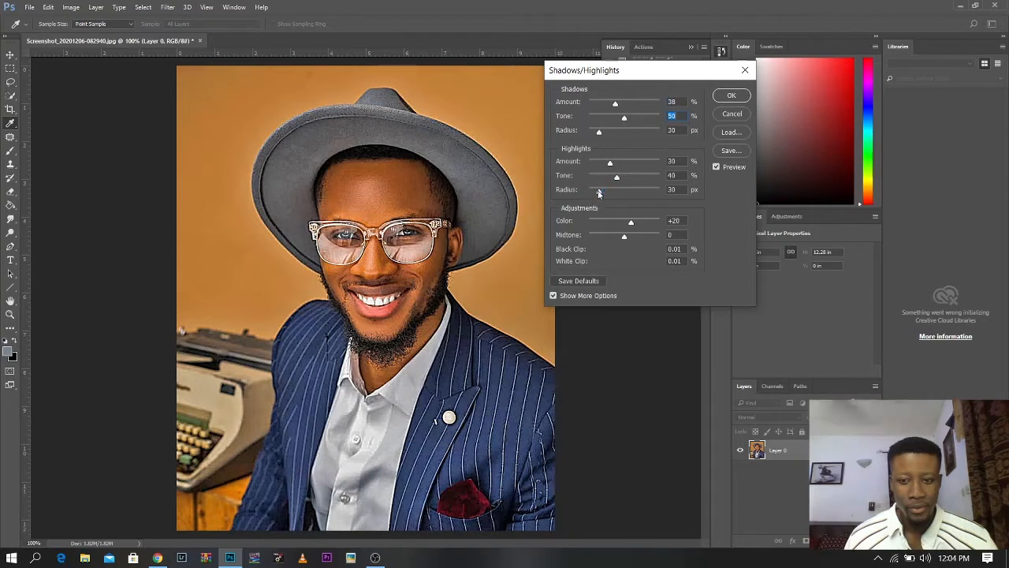
left_click_drag(599, 193, 589, 194)
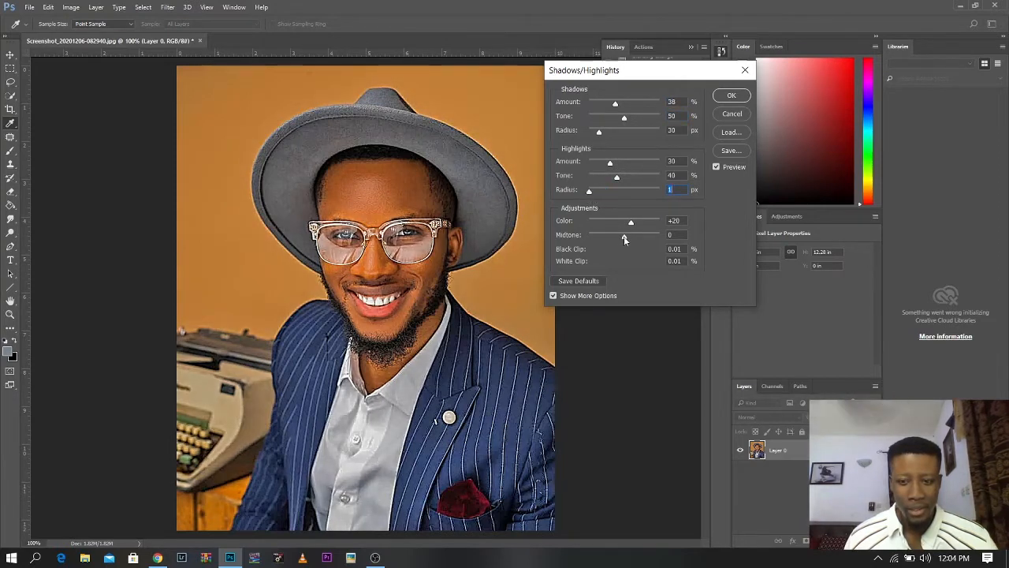
Step: Set Midtone to -24, apply the Shadows/Highlights adjustment and compare the portrait with and without it
left_click_drag(624, 236, 615, 240)
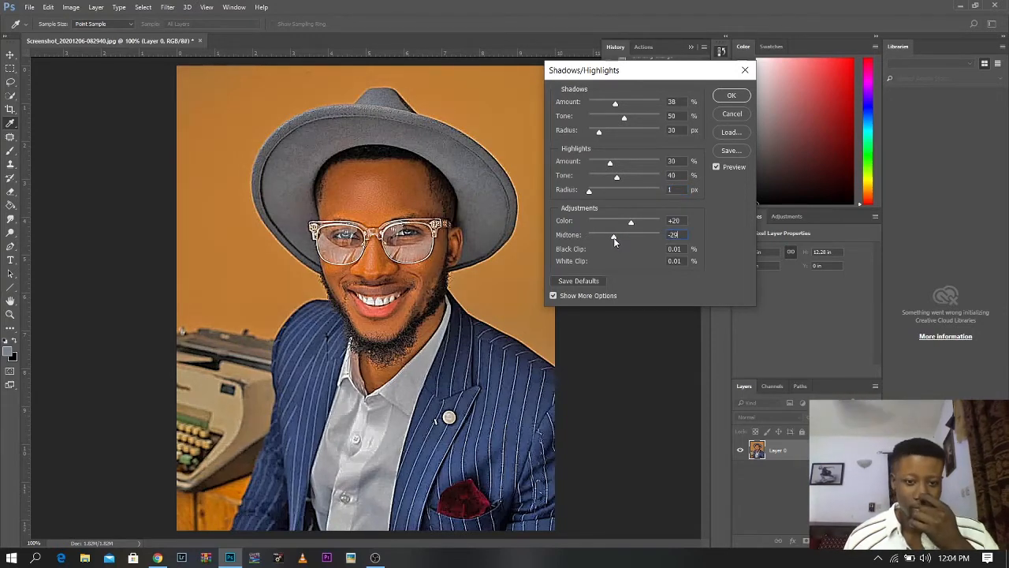
left_click(613, 238)
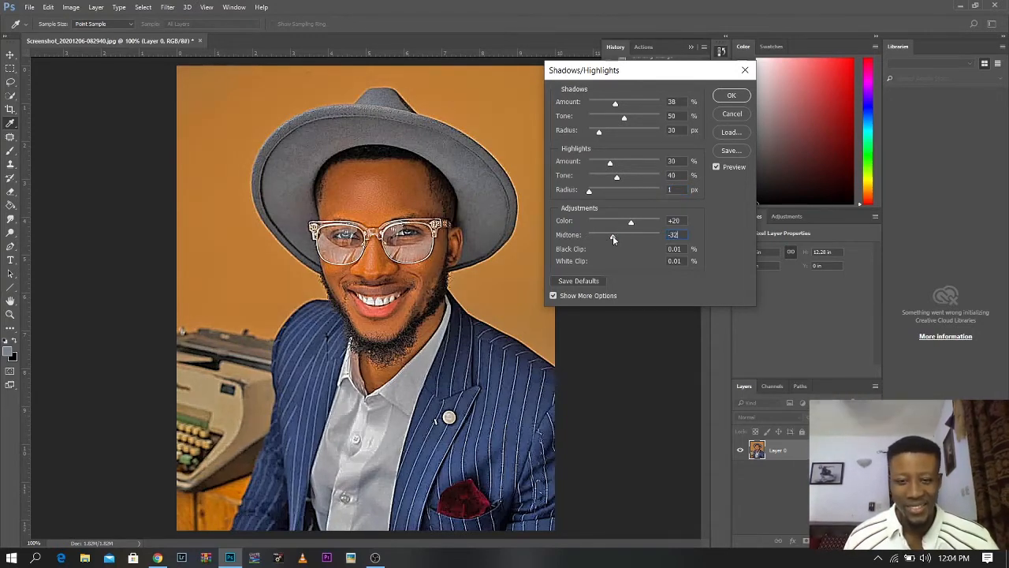
left_click_drag(613, 239, 616, 240)
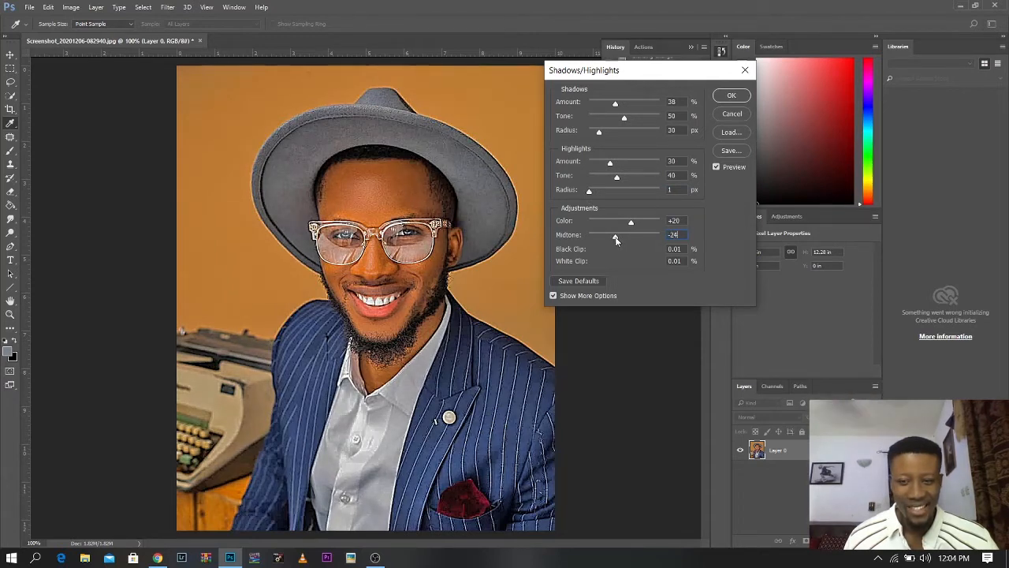
left_click(731, 95)
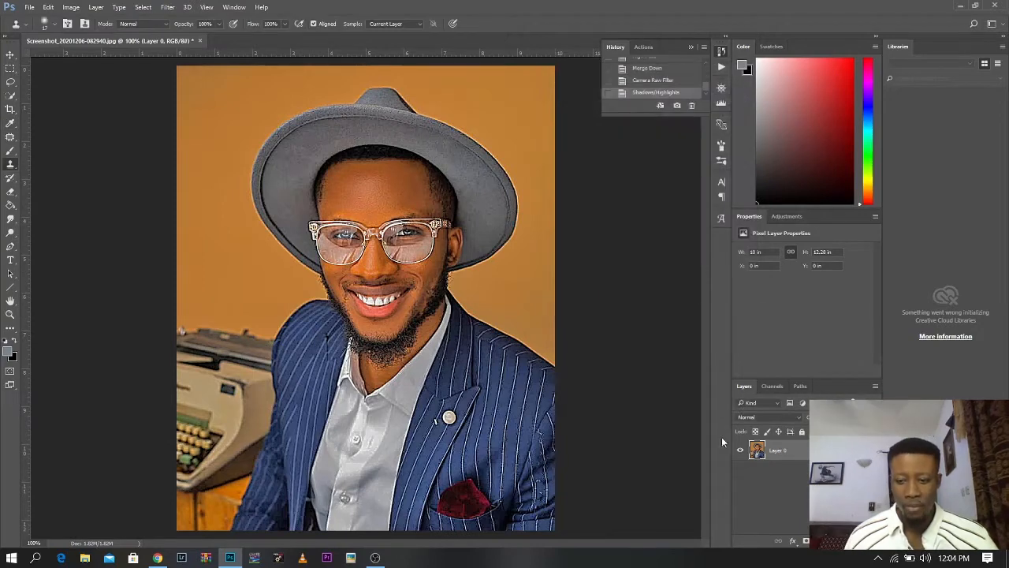
key("ctrl+z")
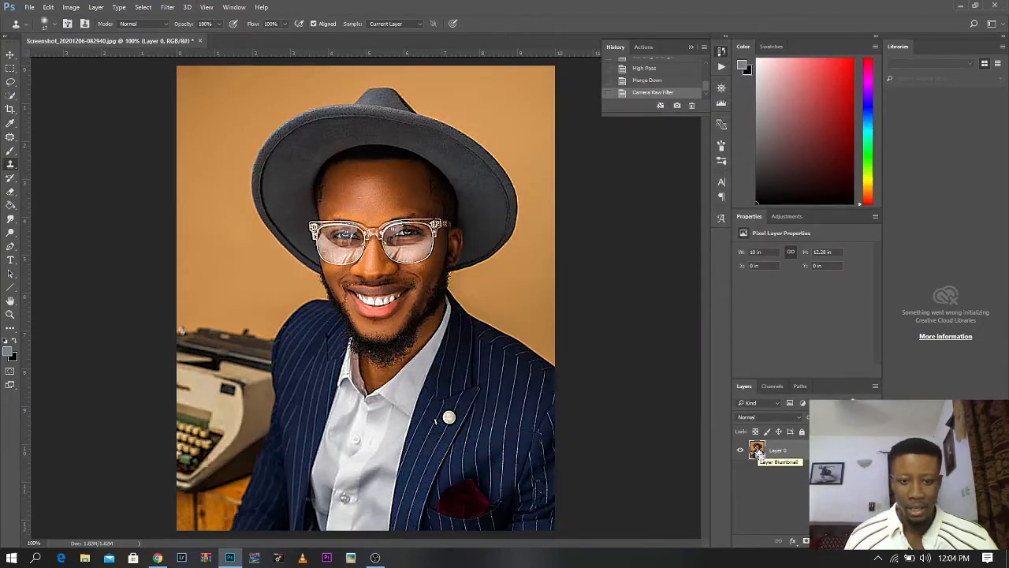
key("ctrl+z")
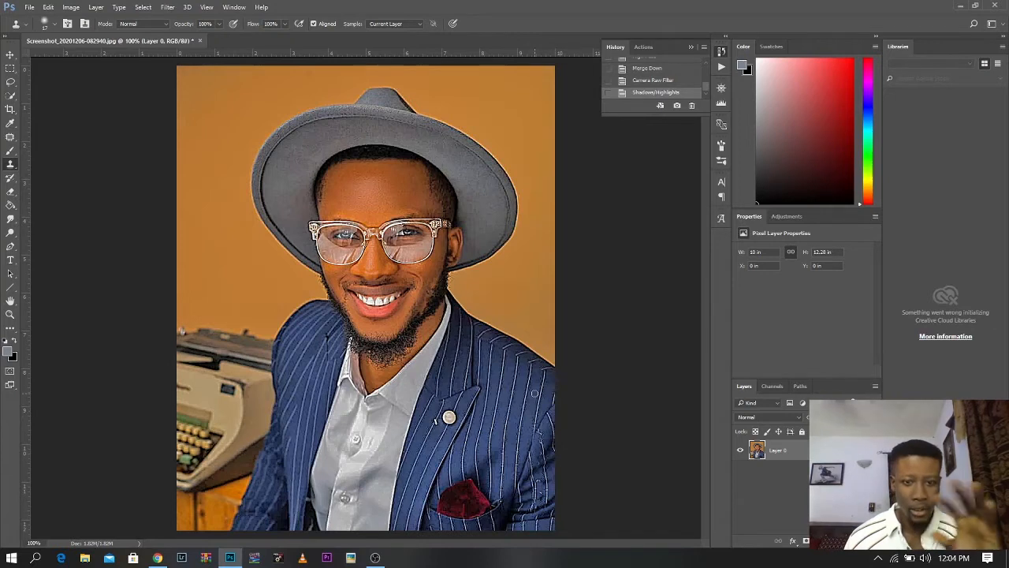
Step: Select the hat and upper face with the Quick Selection tool, subtracting stray areas around the brim's edge
left_click(10, 96)
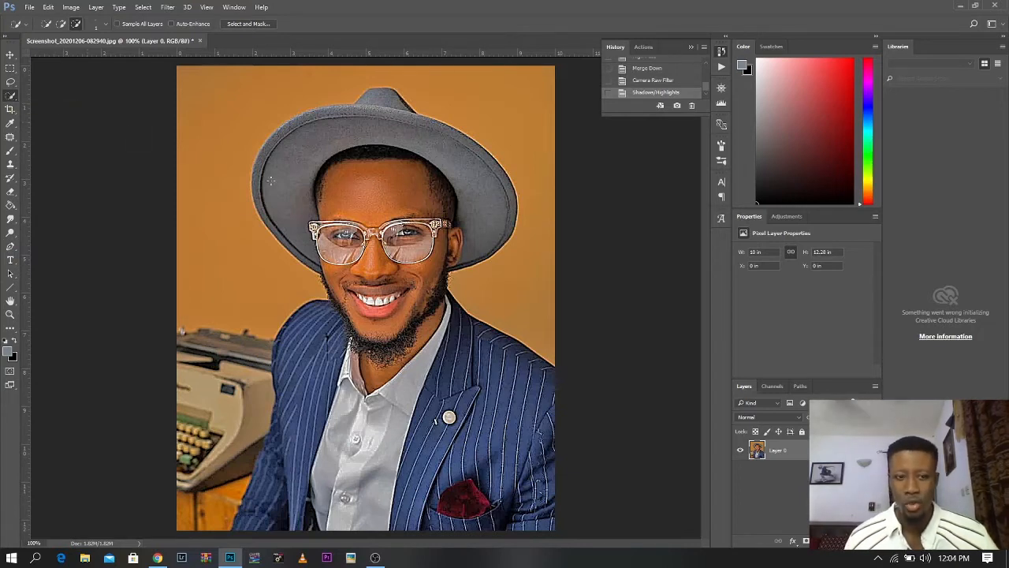
left_click_drag(296, 184, 301, 185)
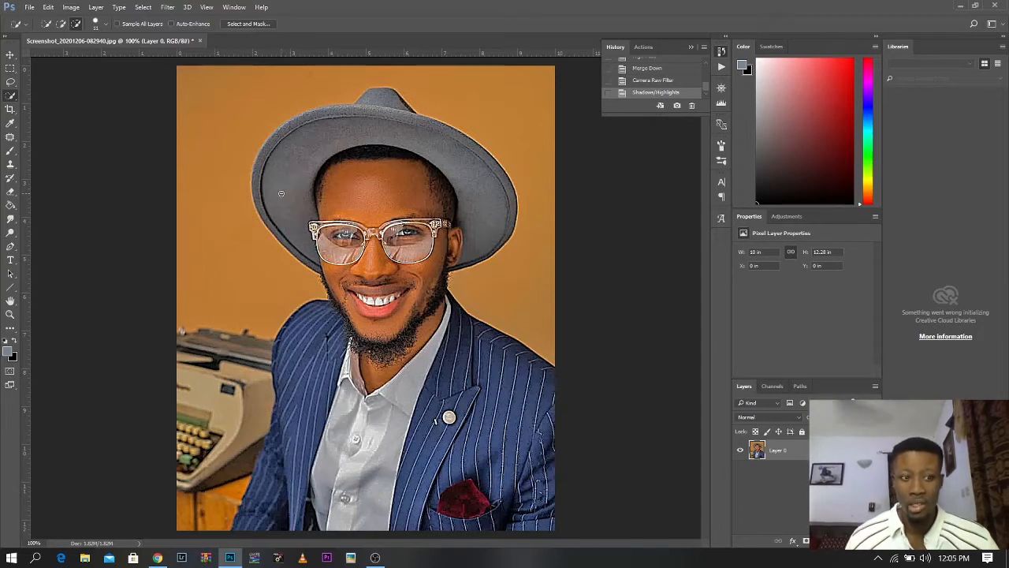
mouse_move(281, 194)
left_mouse_down()
mouse_move(304, 146)
mouse_move(338, 135)
mouse_move(412, 135)
mouse_move(447, 172)
mouse_move(459, 227)
mouse_move(432, 263)
mouse_move(375, 260)
mouse_move(359, 176)
left_mouse_up()
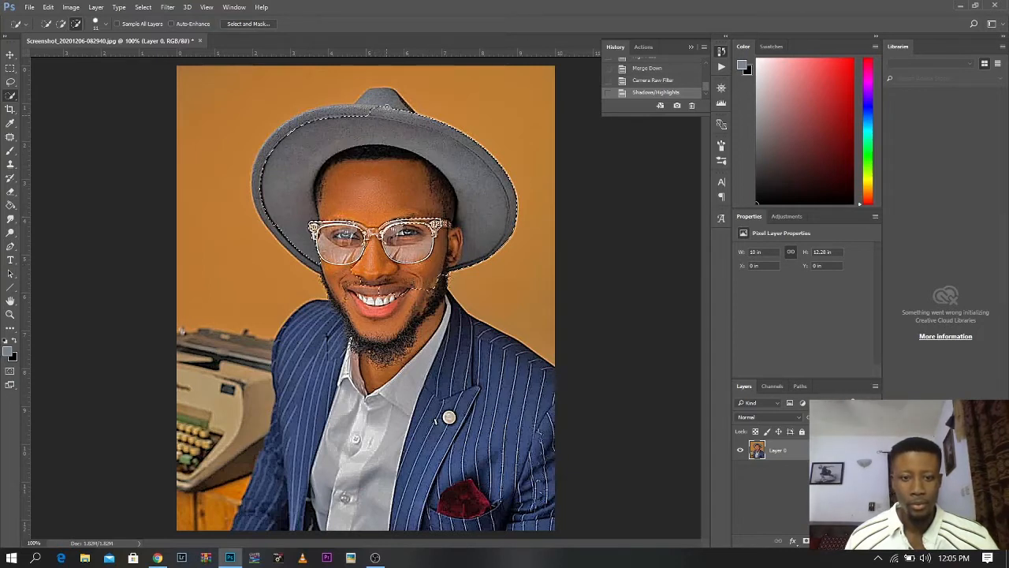
mouse_move(387, 106)
left_mouse_down()
mouse_move(293, 133)
mouse_move(260, 185)
left_mouse_up()
left_click_drag(287, 235, 284, 240)
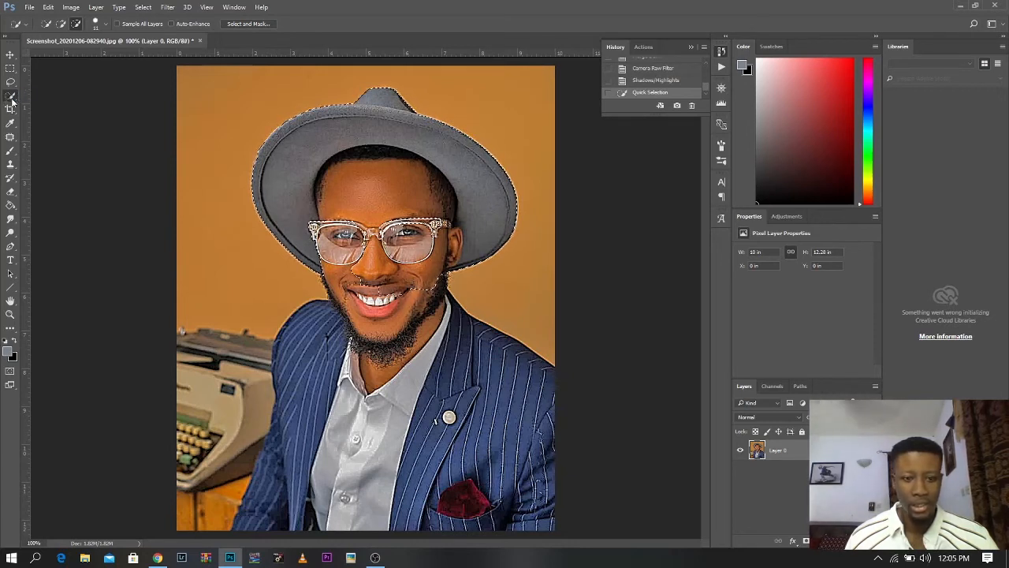
Step: Extend the quick selection over the man's whole body and add a layer mask that hides the background
right_click(10, 97)
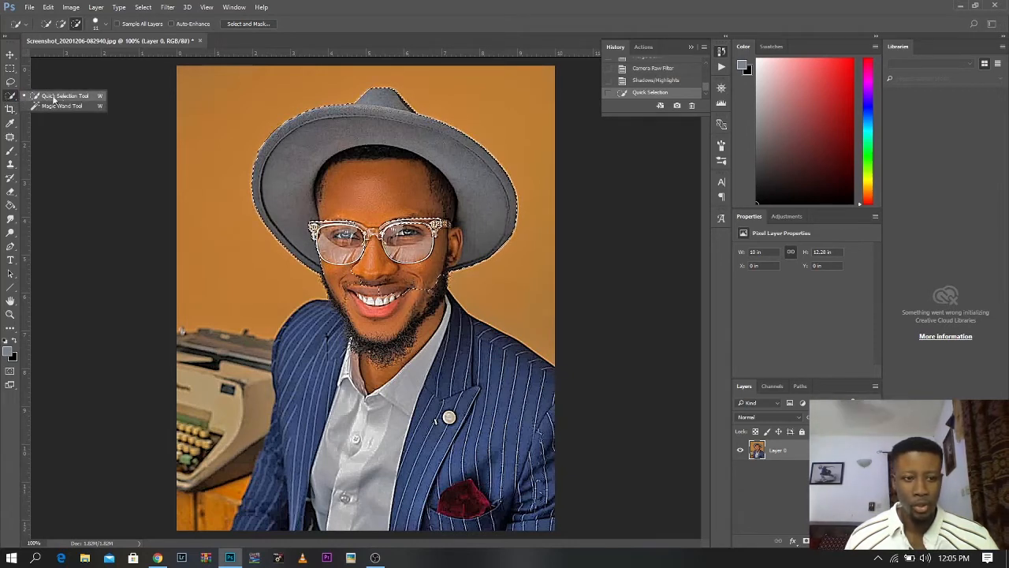
left_click(339, 206)
mouse_move(339, 209)
left_mouse_down()
mouse_move(356, 193)
mouse_move(334, 215)
left_mouse_up()
mouse_move(426, 206)
left_mouse_down()
mouse_move(348, 195)
mouse_move(427, 284)
mouse_move(328, 276)
mouse_move(417, 318)
mouse_move(338, 327)
mouse_move(316, 309)
mouse_move(305, 432)
mouse_move(481, 510)
mouse_move(448, 327)
mouse_move(552, 403)
left_mouse_up()
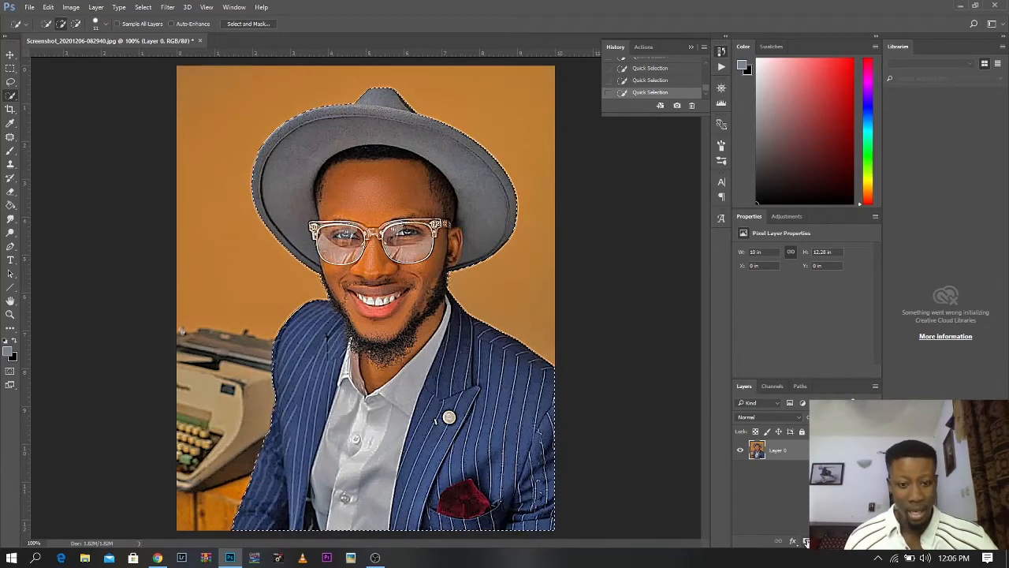
left_click(805, 541)
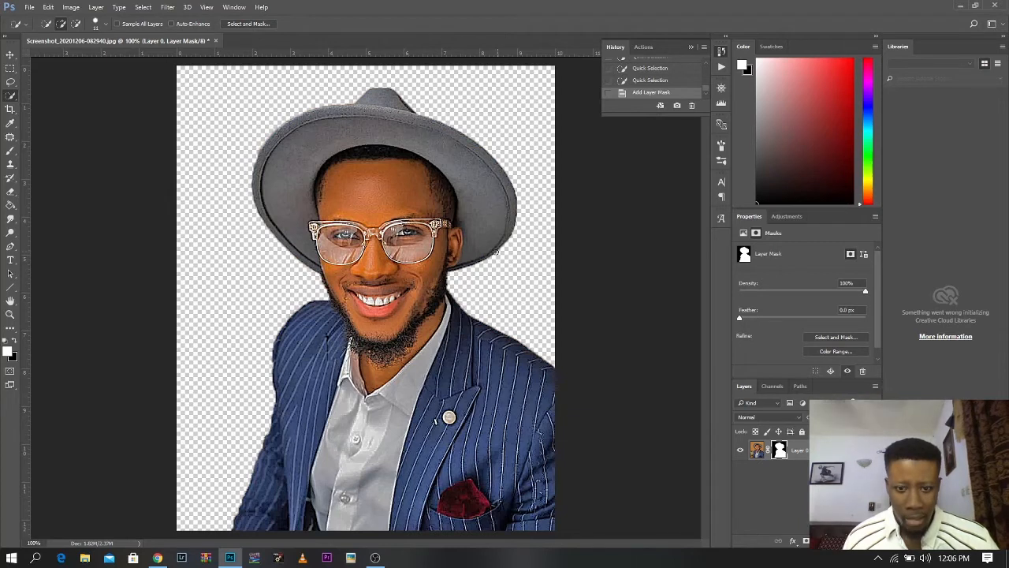
Step: Paint black on the layer mask with a soft brush to trim the hat brim's left edge
left_click(10, 151)
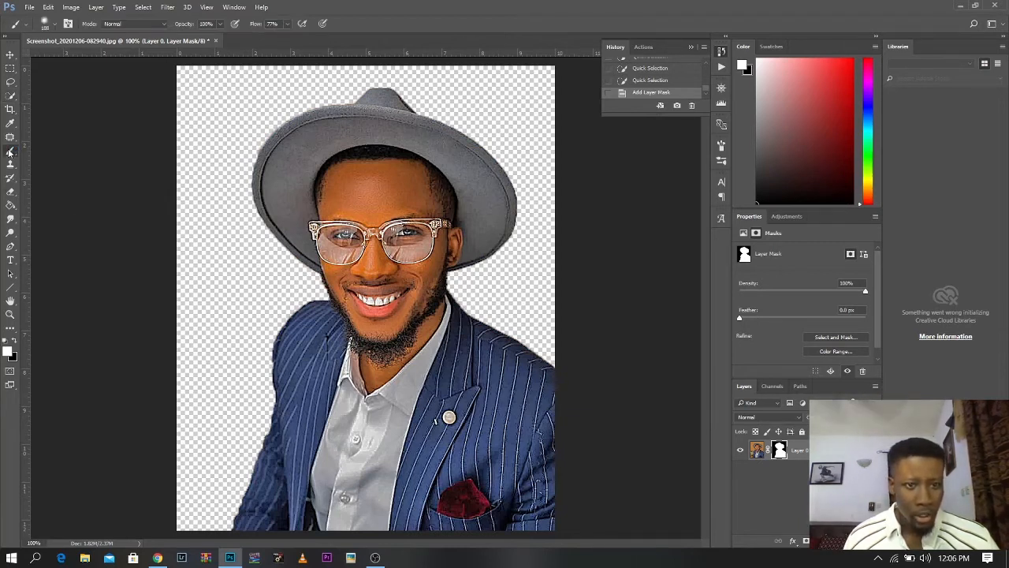
left_click_drag(285, 157, 243, 163)
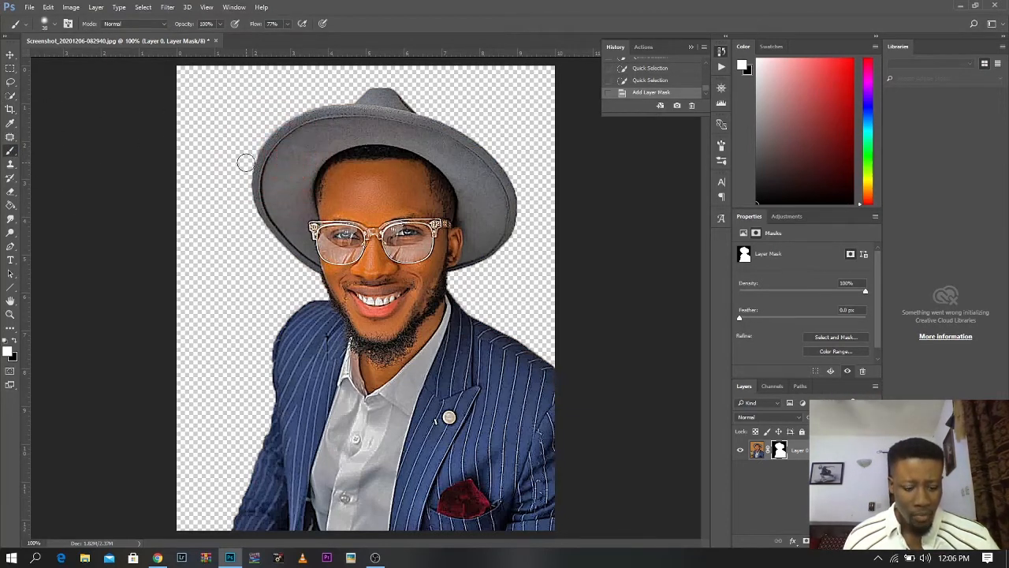
left_click(14, 341)
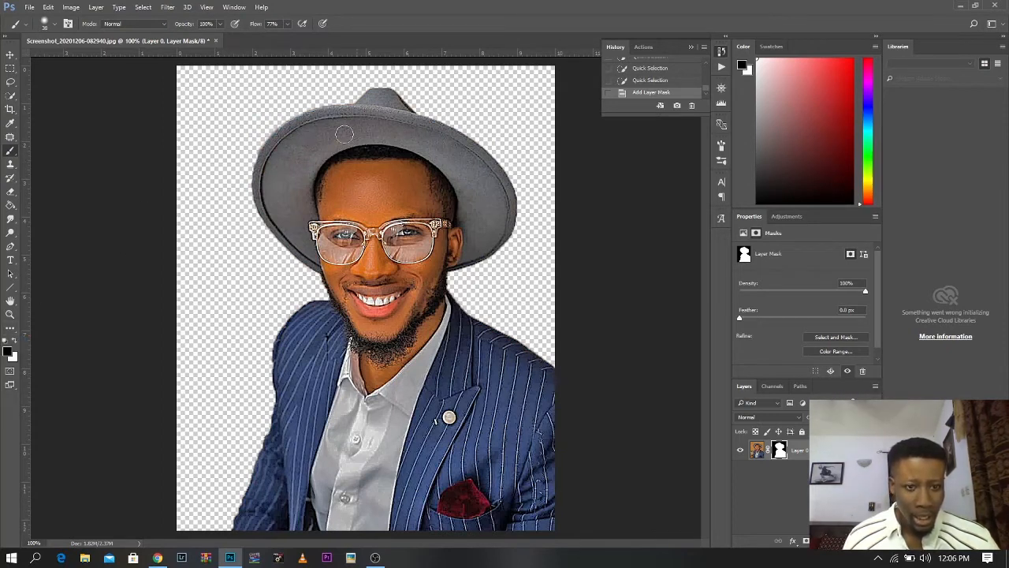
mouse_move(264, 161)
left_mouse_down()
mouse_move(255, 188)
mouse_move(243, 185)
left_mouse_up()
mouse_move(273, 163)
left_mouse_down()
mouse_move(274, 134)
mouse_move(263, 197)
mouse_move(283, 150)
mouse_move(266, 182)
mouse_move(274, 174)
left_mouse_up()
Step: Paint white on the mask to restore the left brim, and hide the exposed orange background with black
left_click(16, 341)
left_click_drag(272, 176, 266, 181)
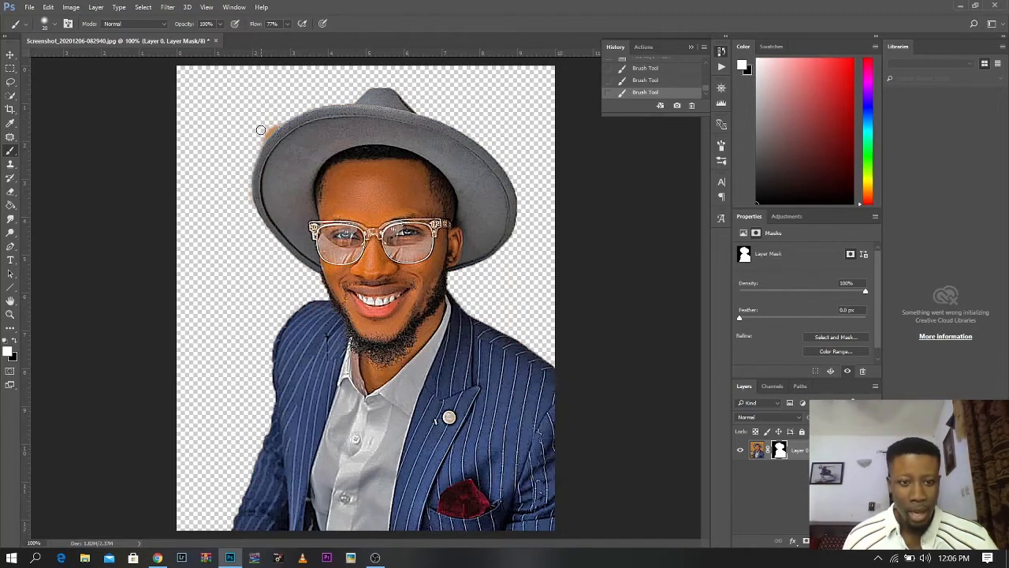
key("x")
mouse_move(258, 142)
left_mouse_down()
mouse_move(279, 119)
mouse_move(247, 165)
mouse_move(252, 214)
left_mouse_up()
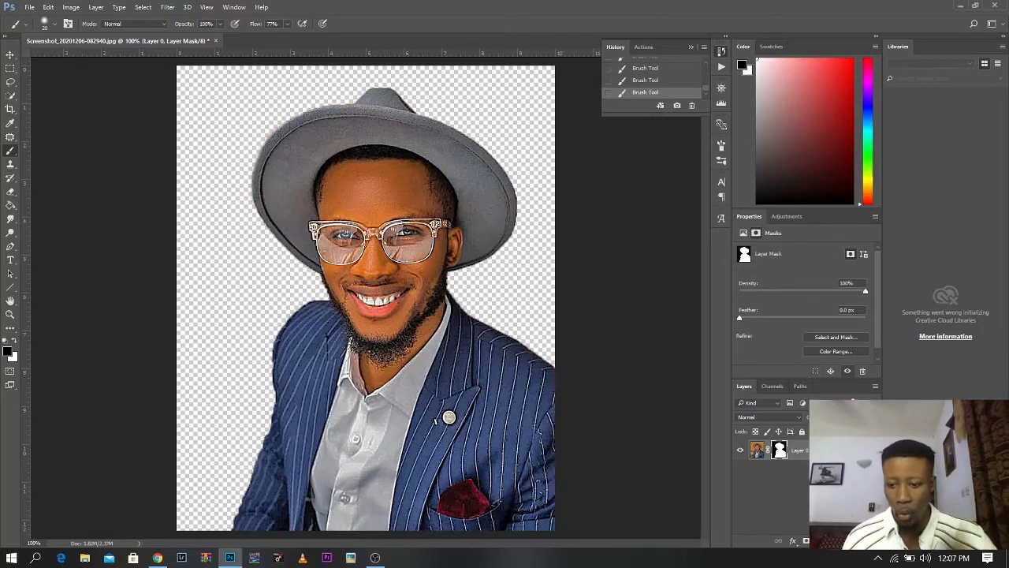
Step: Add a new layer beneath the portrait and fill it with dark grey #474e54 using the Paint Bucket
left_click(848, 541)
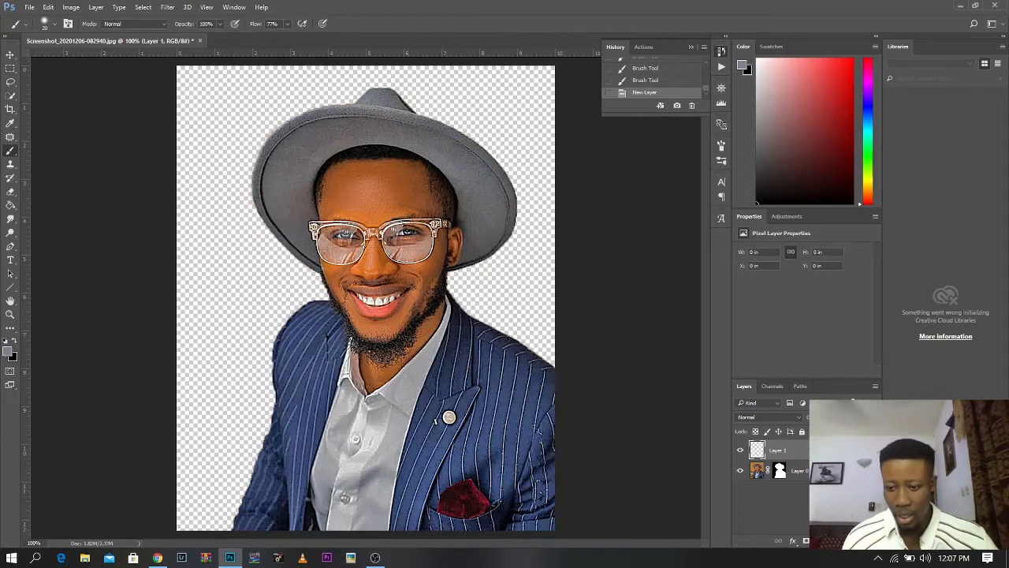
left_click_drag(820, 450, 818, 482)
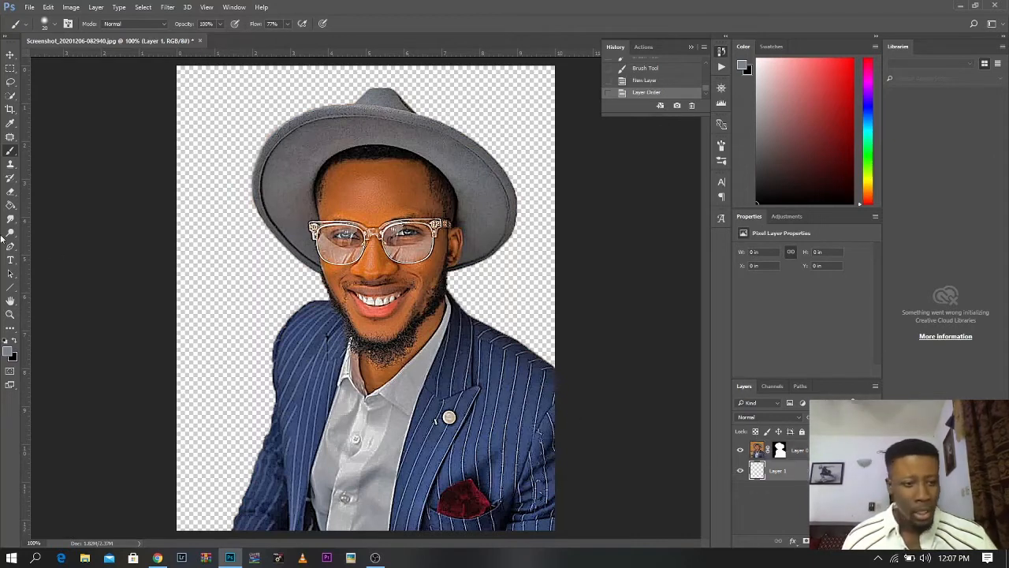
left_click(10, 206)
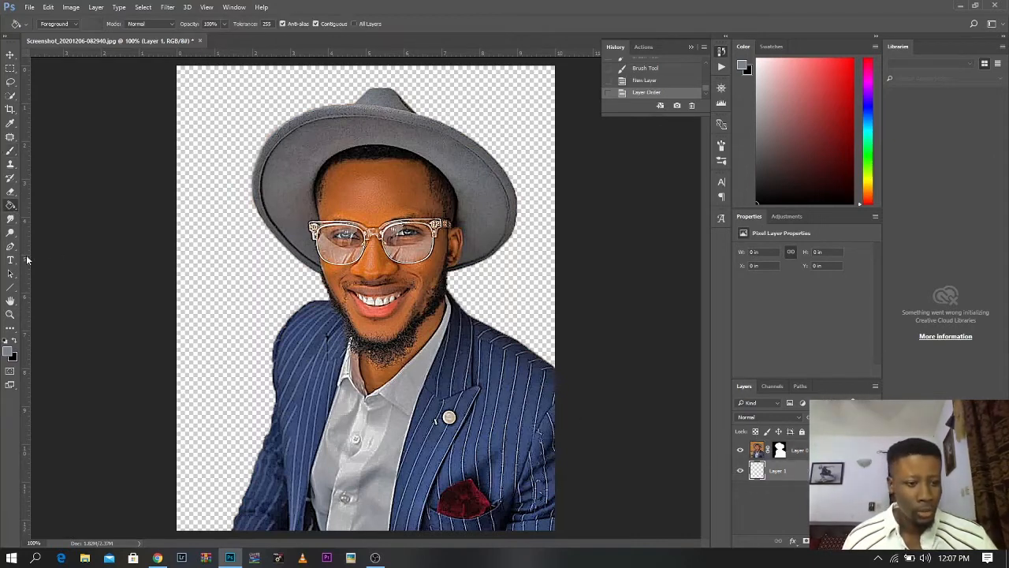
left_click(9, 352)
left_click(580, 184)
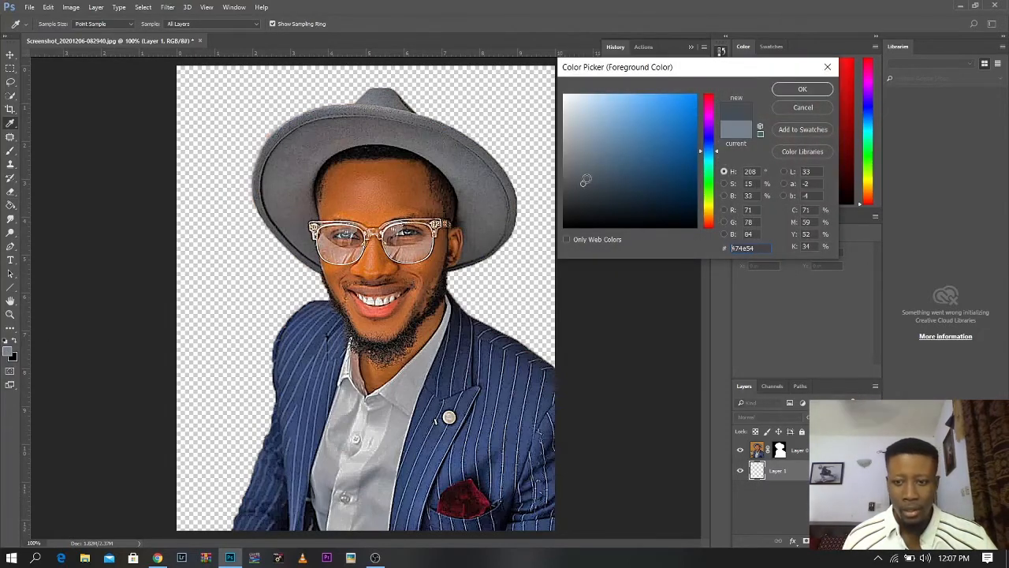
left_click(802, 89)
left_click(320, 109)
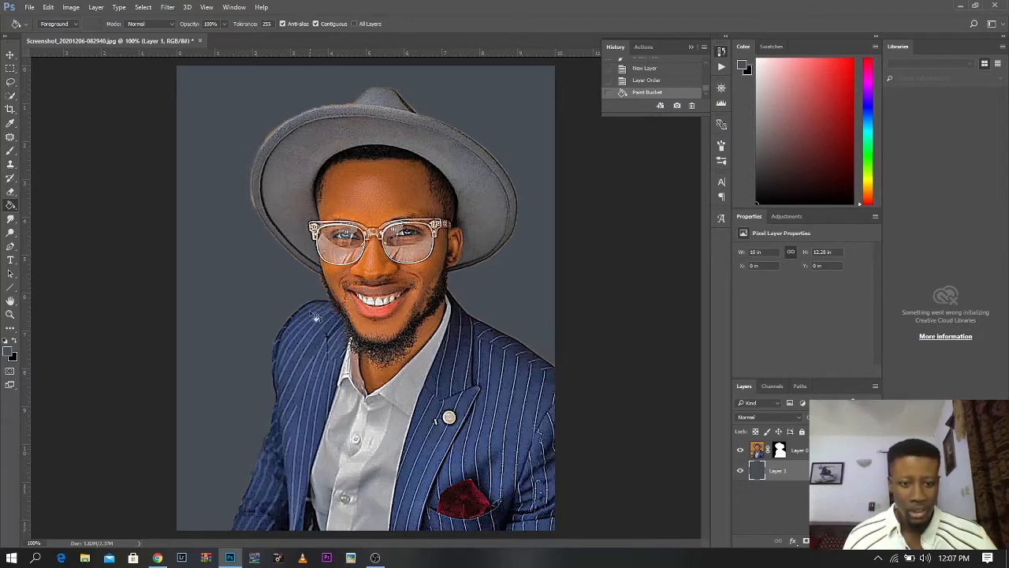
Step: Refine the portrait's layer mask in Select and Mask with Smooth 58, Feather 2.7 px, Contrast 46% and Shift Edge -16%
left_click(780, 451)
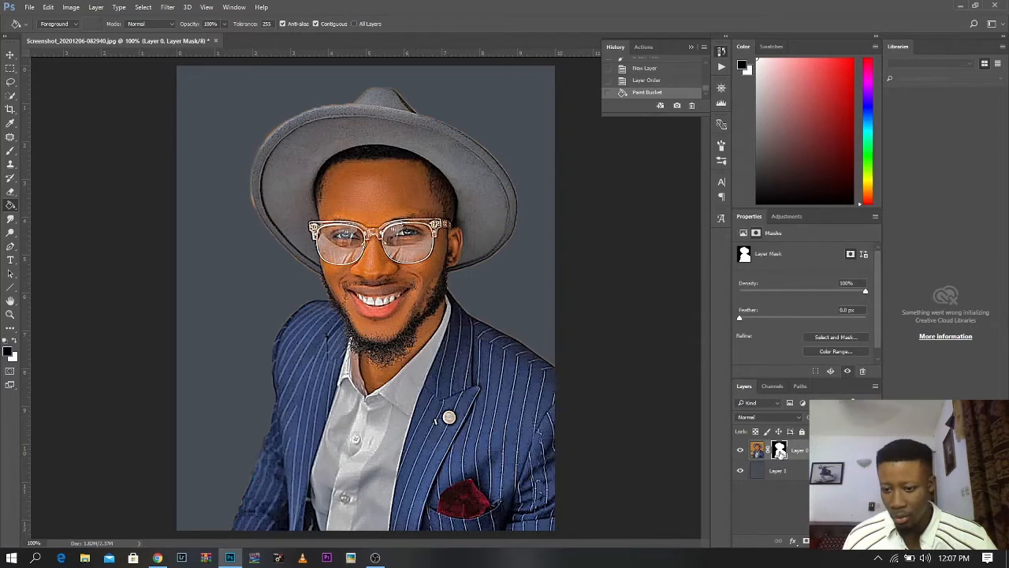
left_click(834, 338)
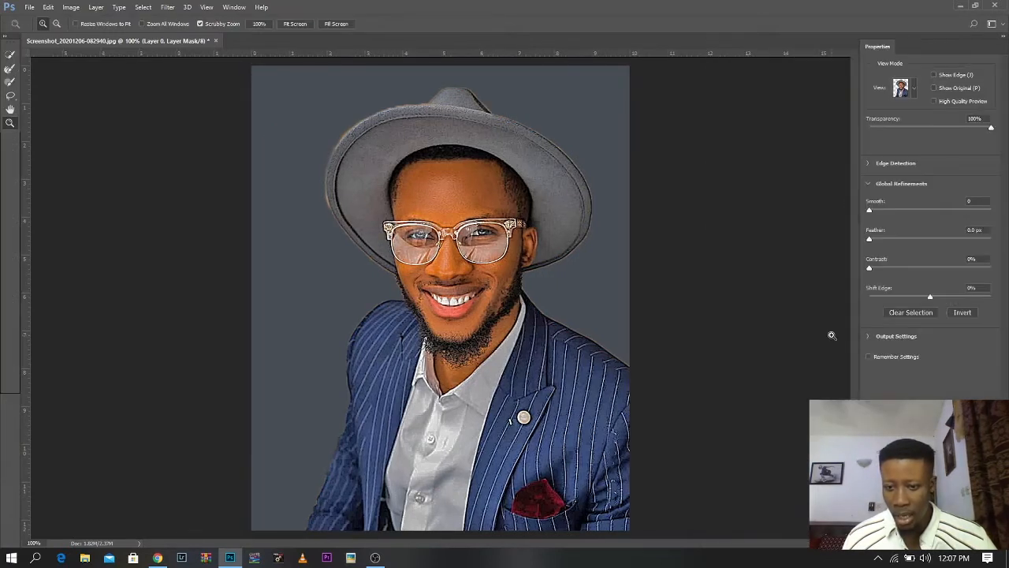
left_click_drag(870, 210, 940, 212)
left_click_drag(869, 268, 925, 272)
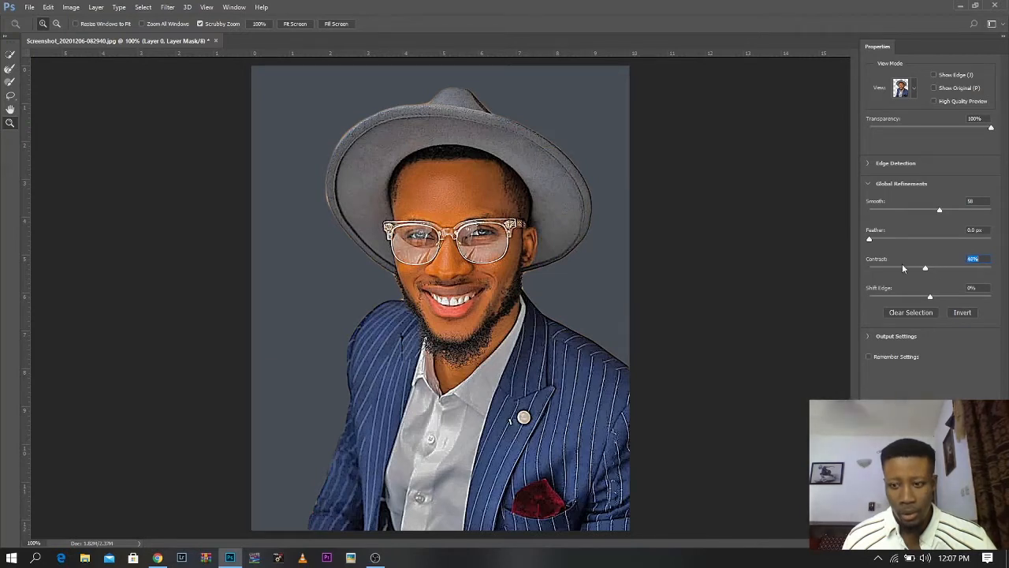
left_click_drag(871, 242, 887, 244)
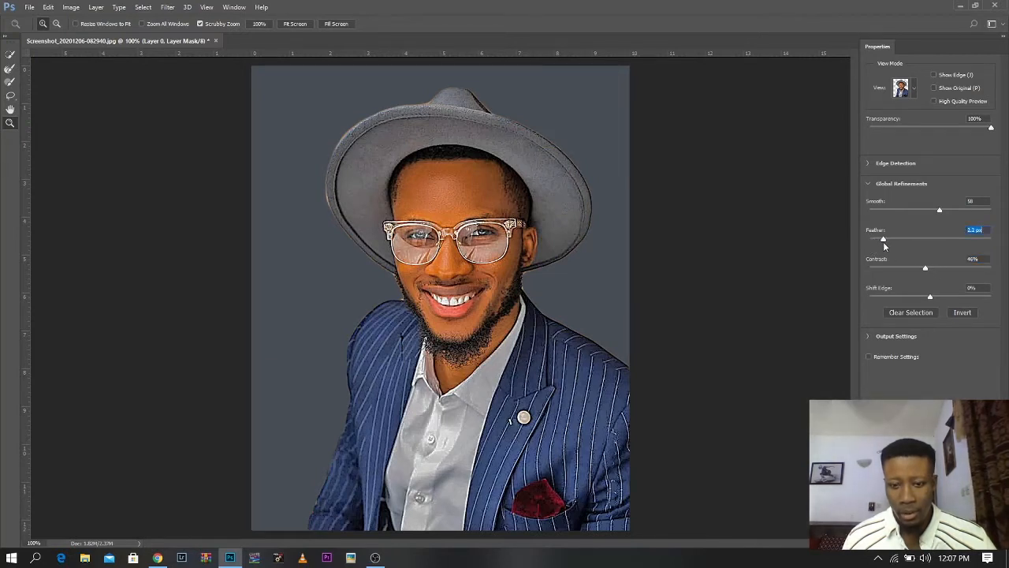
left_click_drag(929, 298, 922, 300)
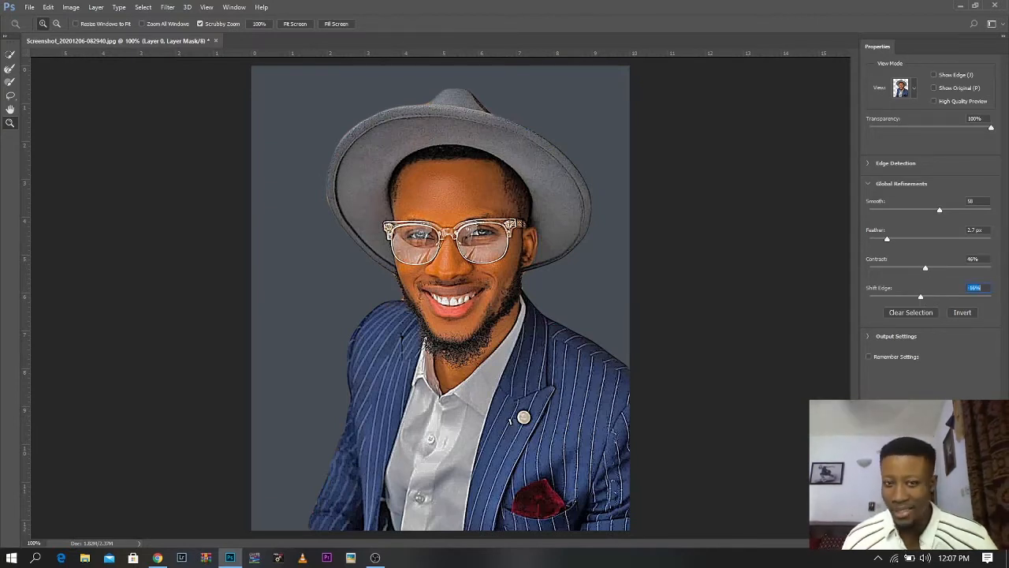
key("Return")
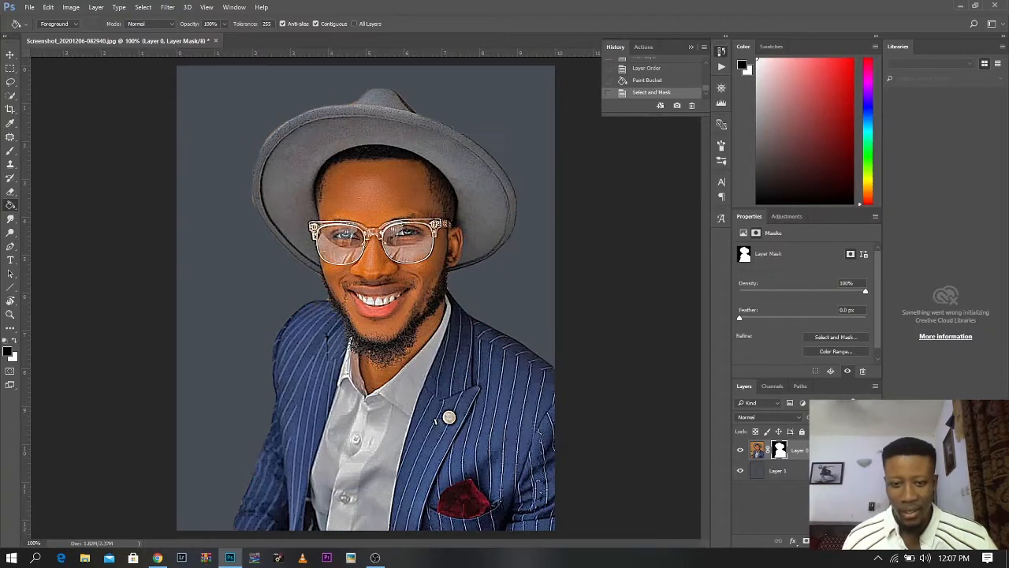
Step: Draw a closed Pen path on the portrait layer around the orange fringe outside the hat's left brim
left_click(757, 450)
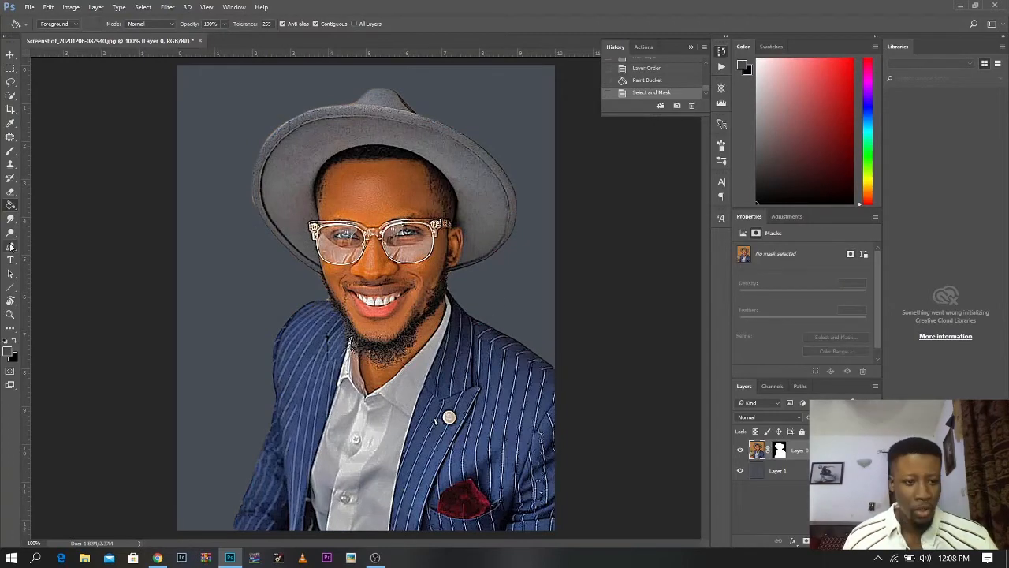
left_click(11, 246)
scroll(268, 183, "up", 4)
scroll(254, 212, "up", 1)
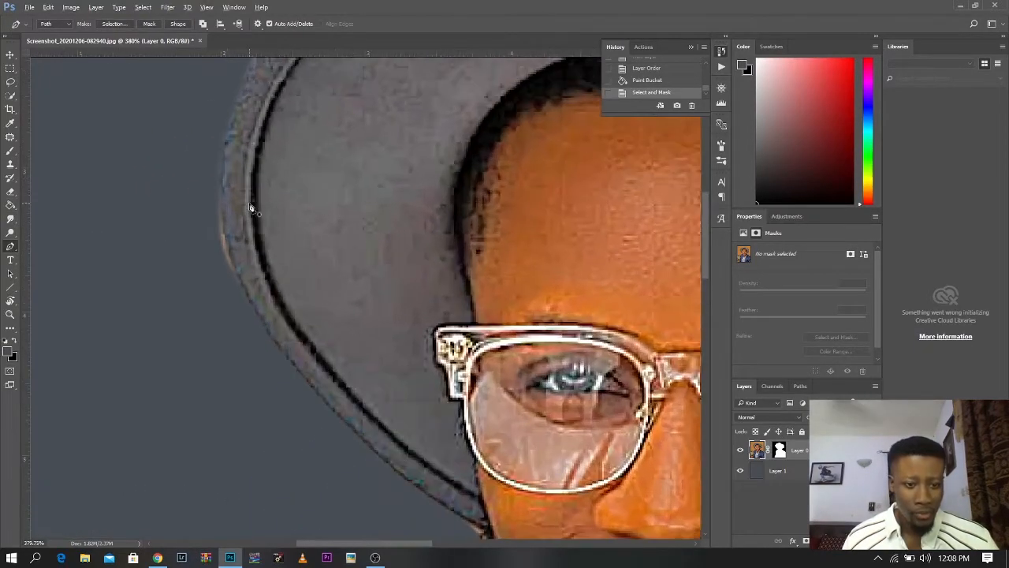
left_click(223, 135)
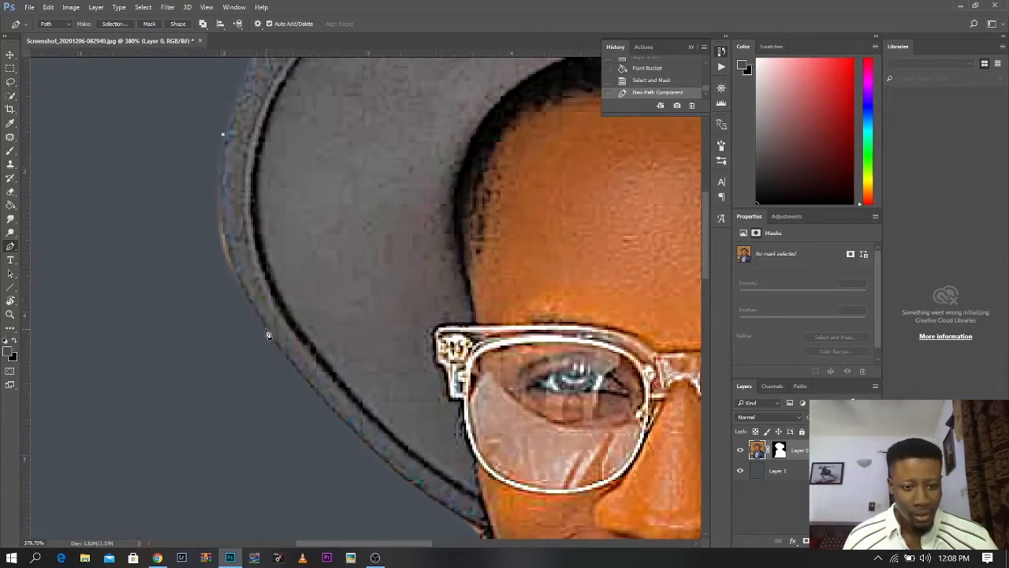
left_click_drag(267, 334, 325, 382)
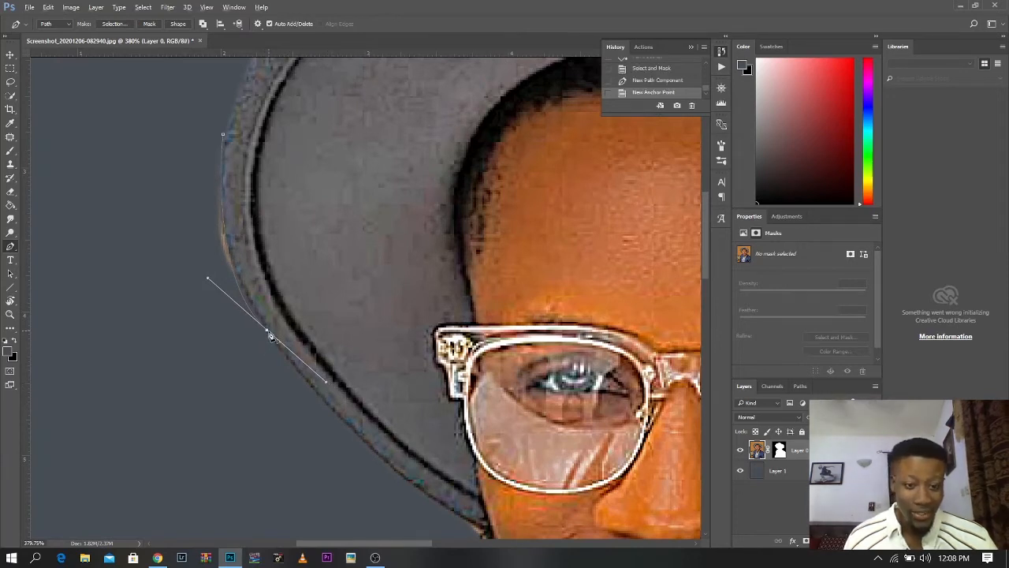
left_click(269, 335)
key("ctrl+z")
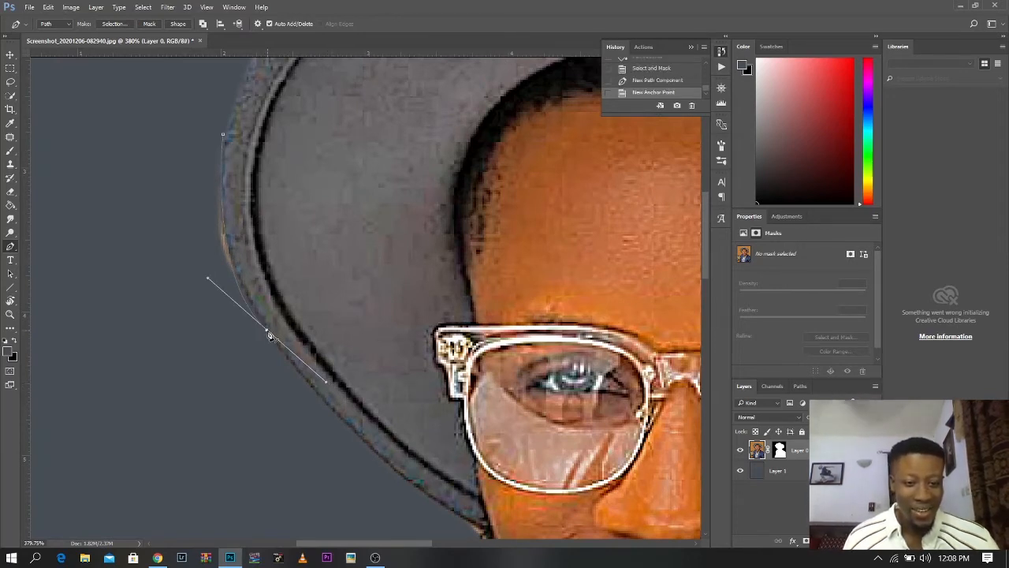
left_click(268, 331, "alt")
left_click(183, 256)
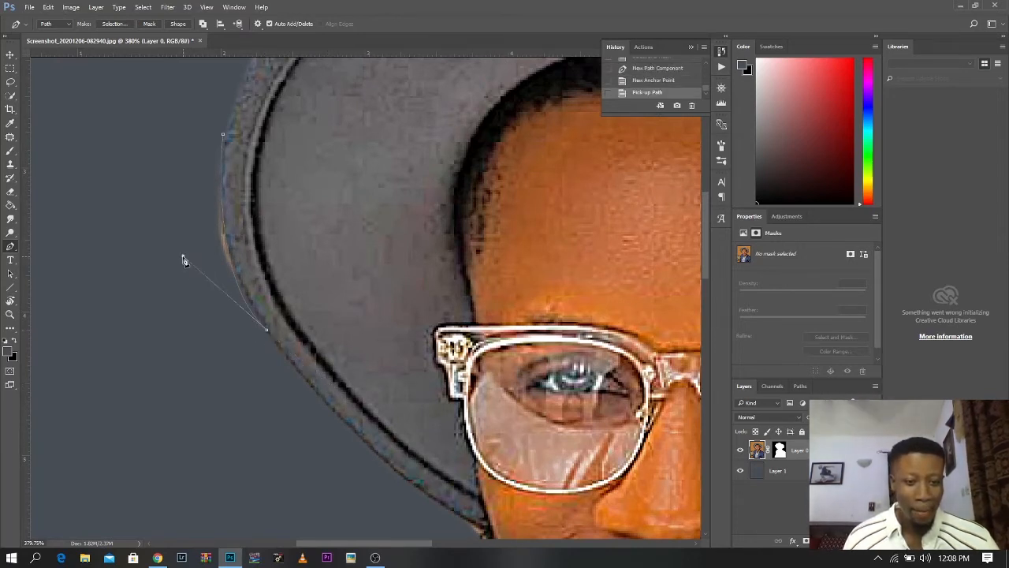
left_click(226, 138)
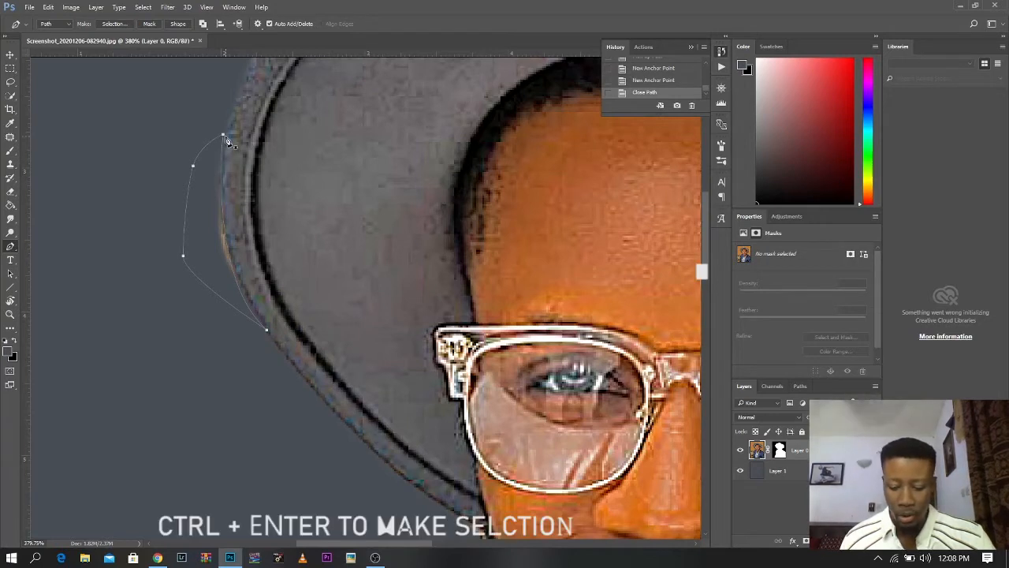
Step: Convert the path to a selection, delete the fringe inside it and deselect
key("ctrl+Return")
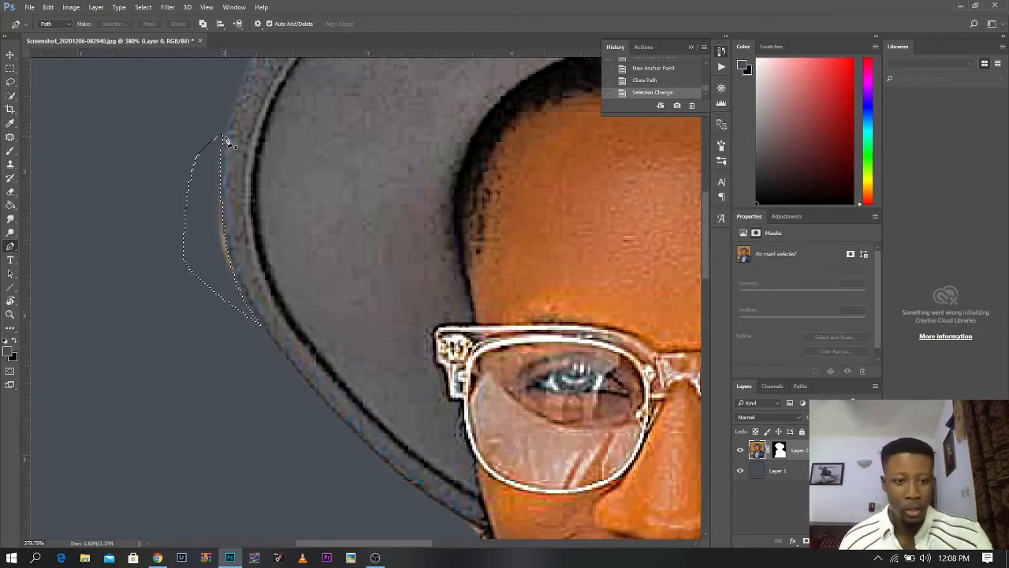
key("Delete")
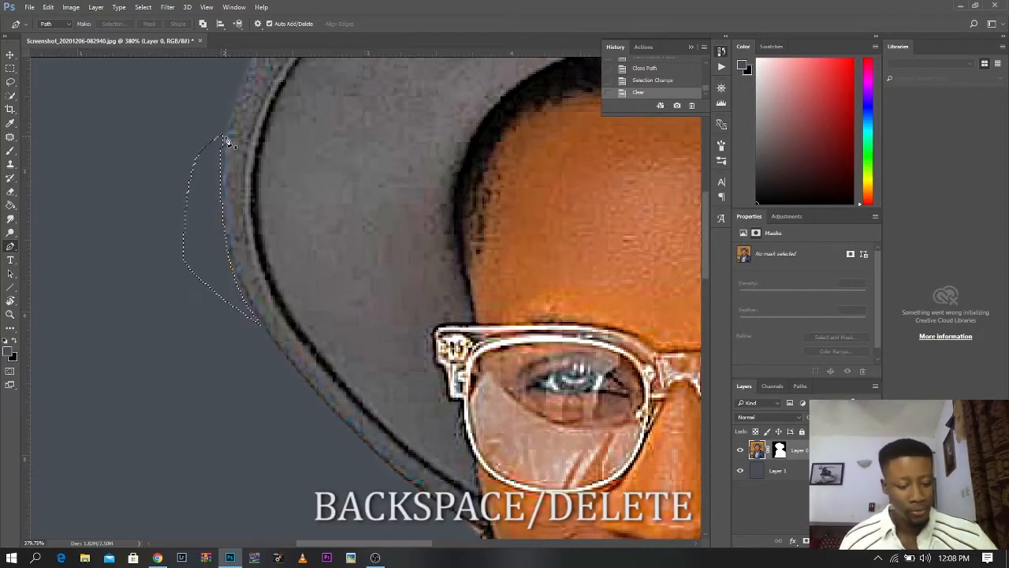
key("ctrl+d")
scroll(363, 172, "down", 10)
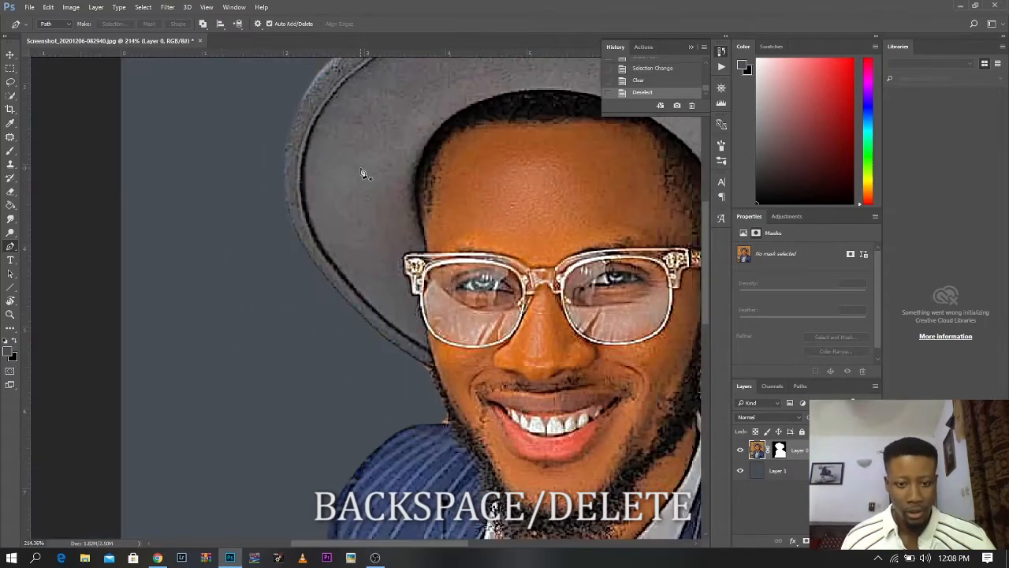
scroll(401, 304, "up", 11)
left_click_drag(602, 299, 51, 401)
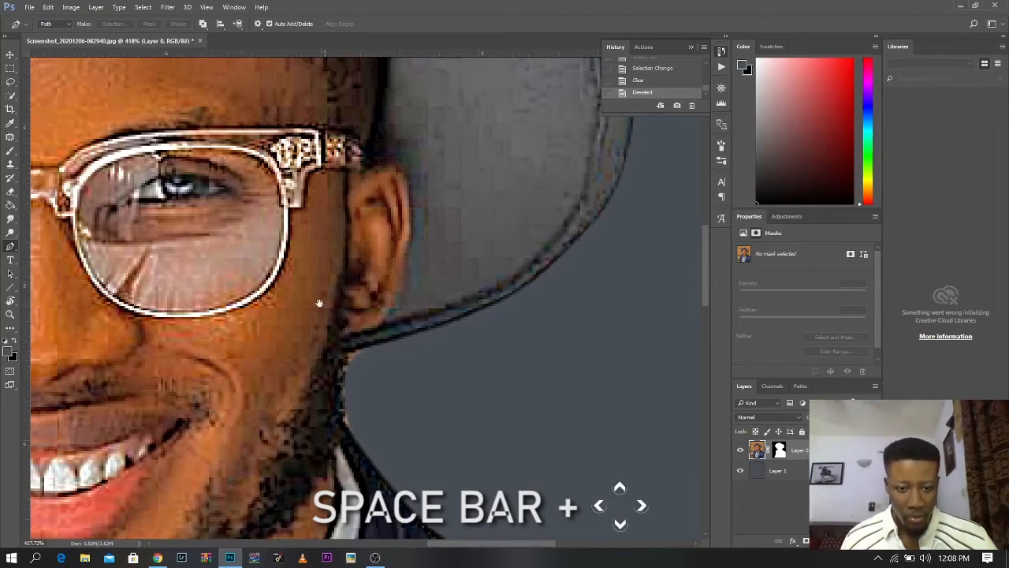
left_click_drag(331, 286, 309, 208)
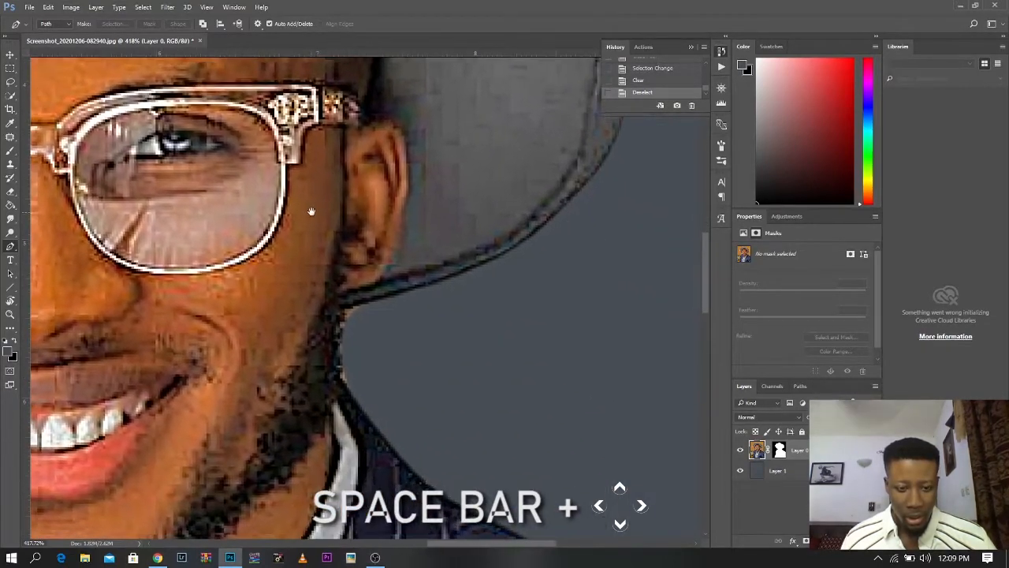
key("ctrl+0")
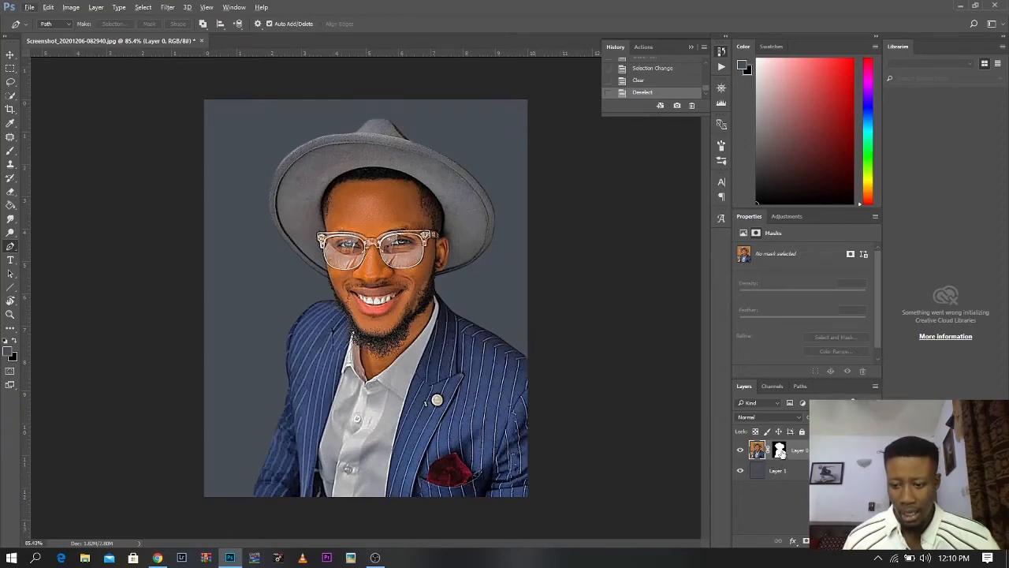
Step: Apply the portrait's layer mask permanently and check the cutout by hiding and reshowing the dark grey background layer
right_click(779, 450)
left_click(820, 365)
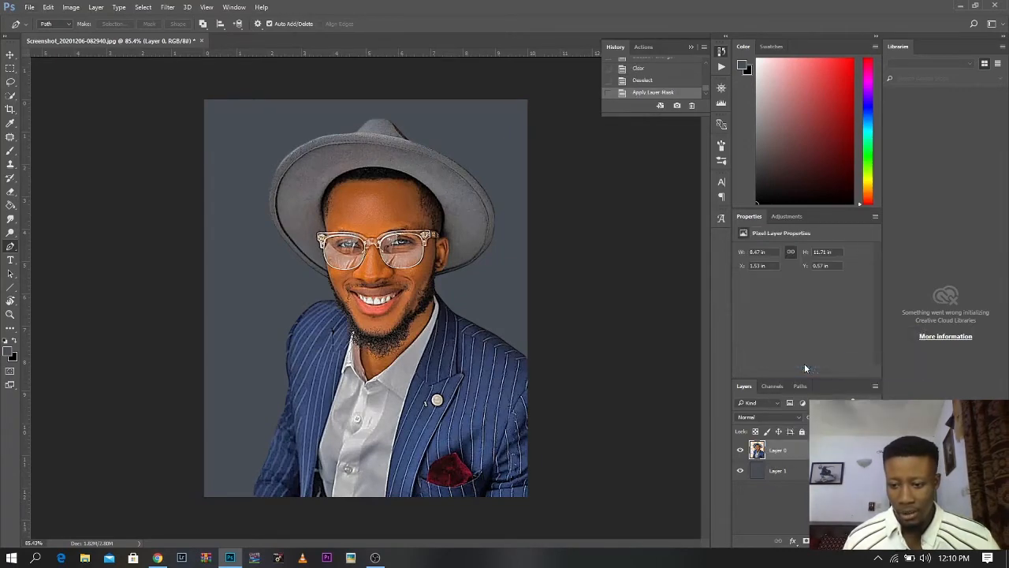
left_click(740, 471)
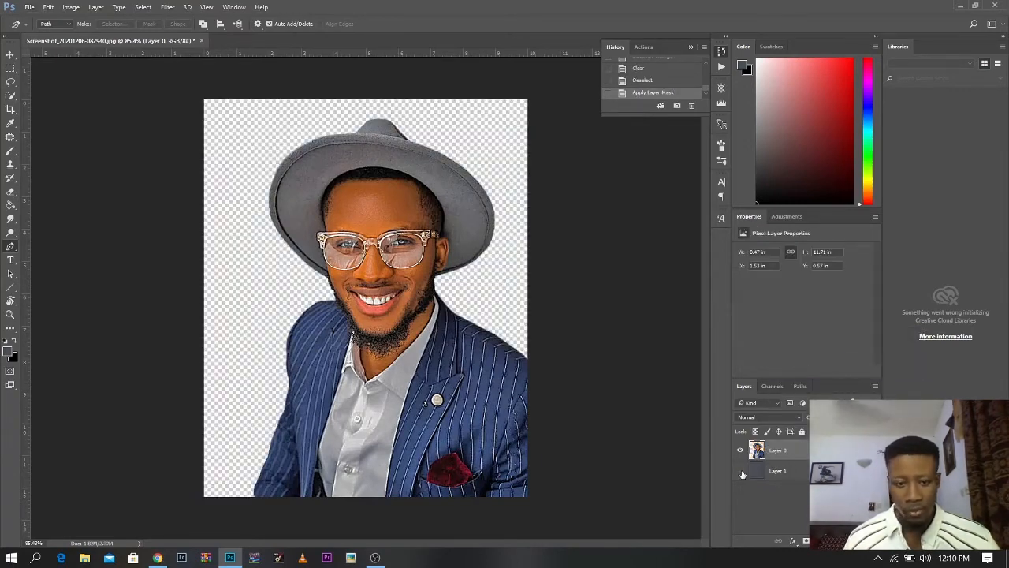
left_click(740, 471)
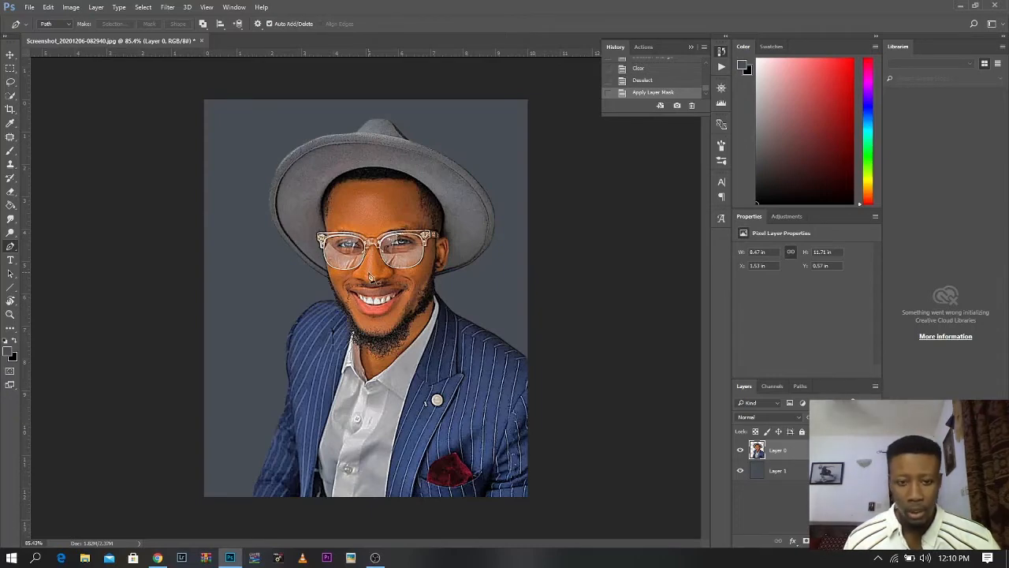
Step: Start a Pen path on the portrait layer at the left cheek below the hat brim, following the face edge up to the glasses' outer corner
scroll(390, 213, "up", 4)
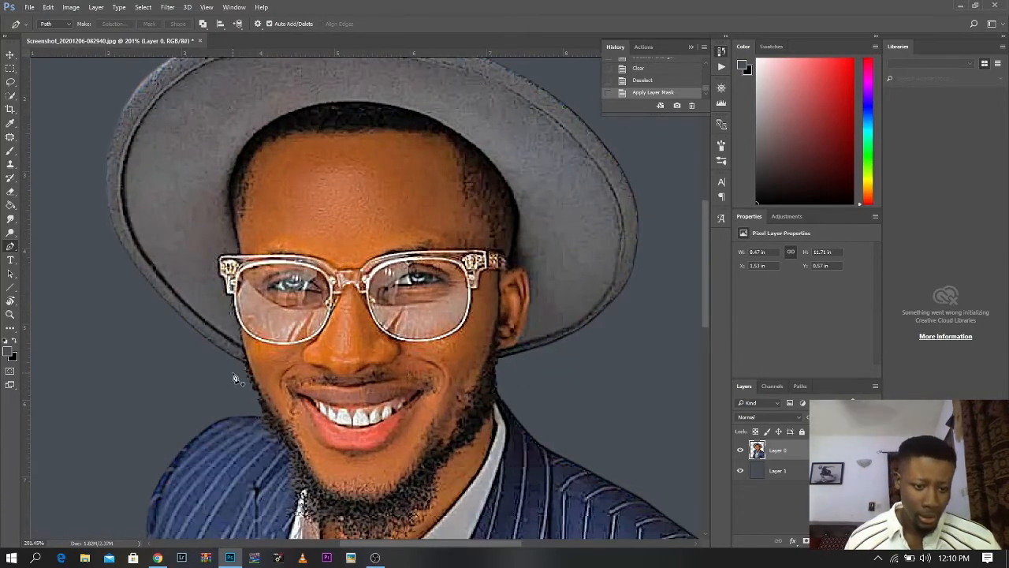
scroll(234, 373, "up", 2)
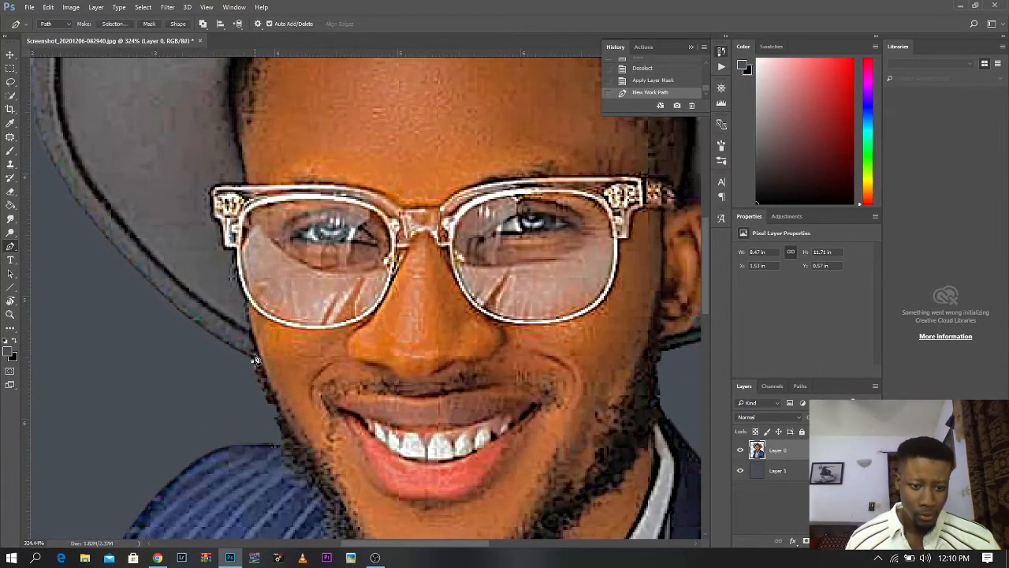
left_click(254, 359)
left_click(252, 337)
left_click(247, 313)
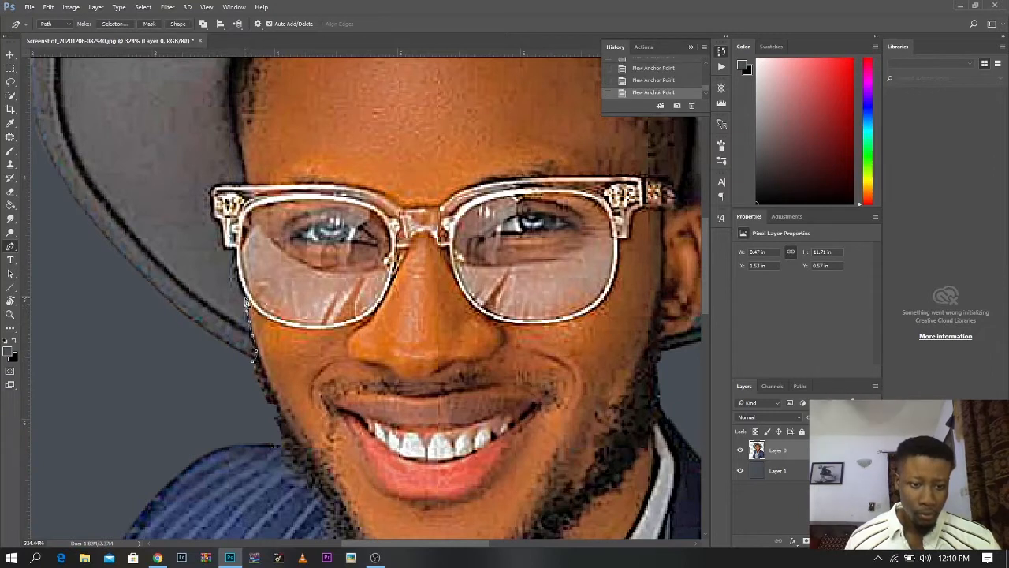
left_click(245, 304)
left_click(241, 291)
left_click(238, 273)
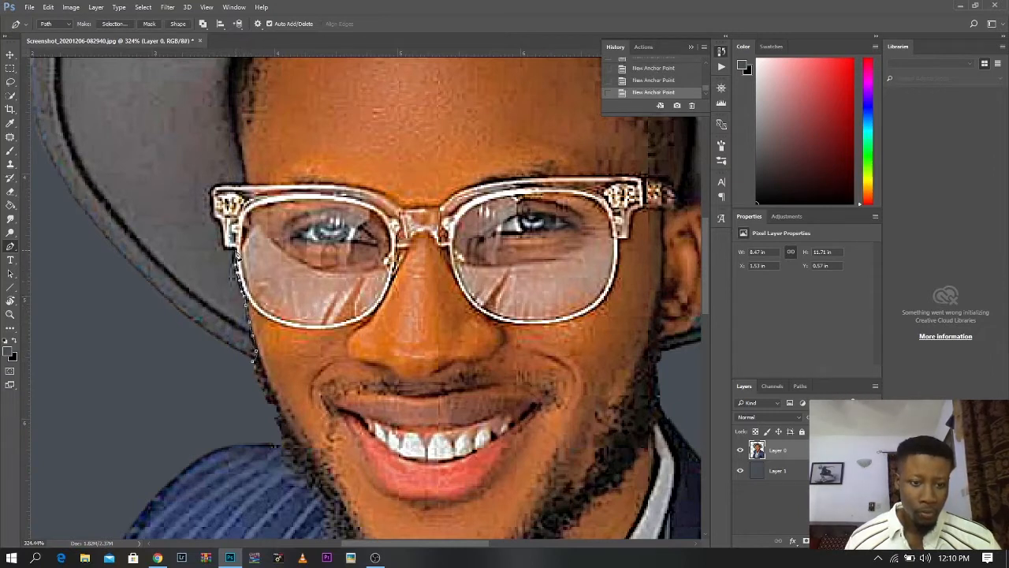
left_click(212, 187)
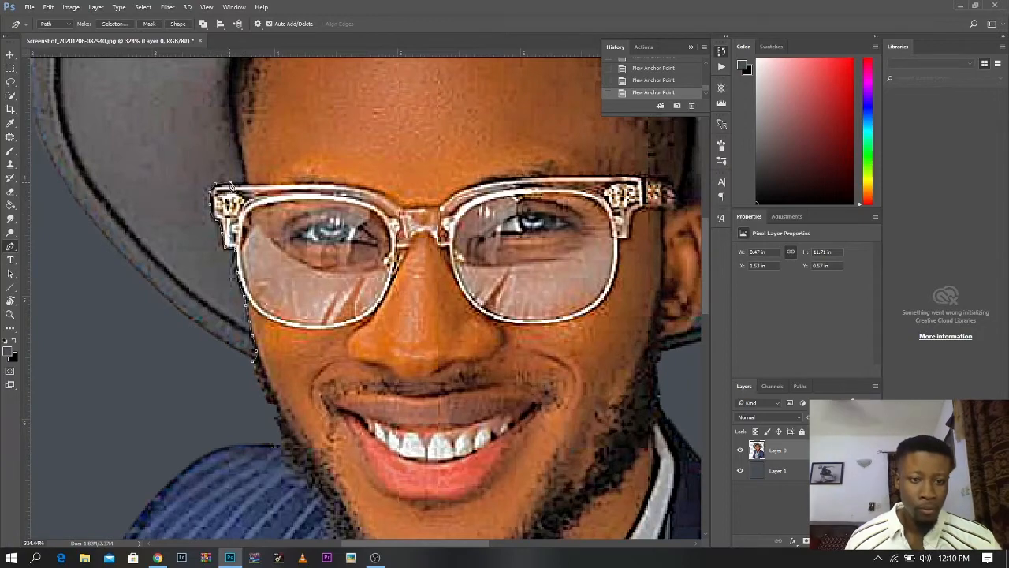
Step: Continue the Pen path from the glasses up the left temple and along the hairline under the hat to the right side of the head
left_click(230, 186)
left_click_drag(242, 183, 243, 265)
left_click(236, 238)
left_click(235, 207)
left_click(238, 121)
left_click_drag(244, 110, 223, 323)
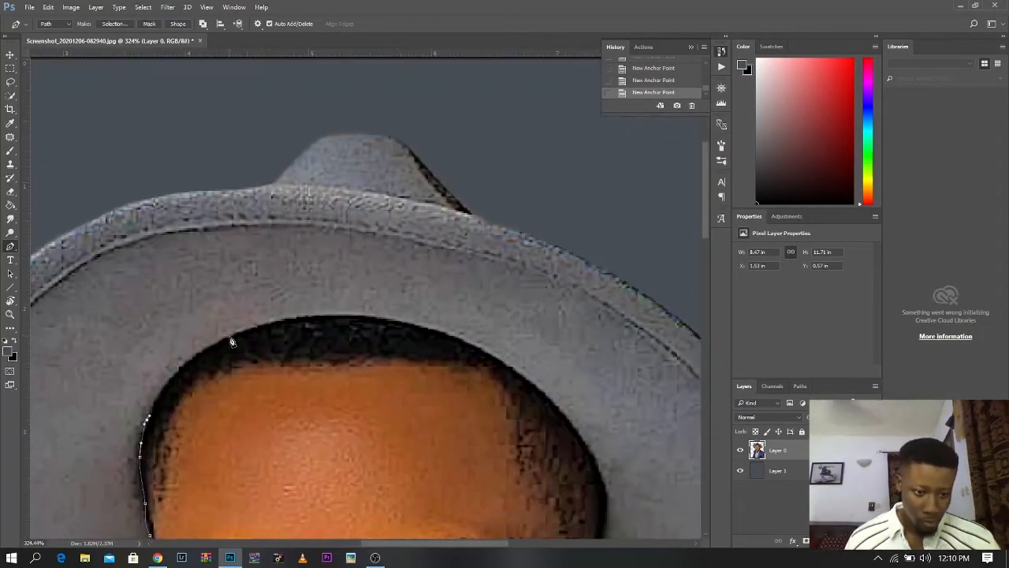
left_click(232, 335)
left_click_drag(451, 335, 537, 410)
left_click(452, 336, "alt")
left_click(510, 279, "alt")
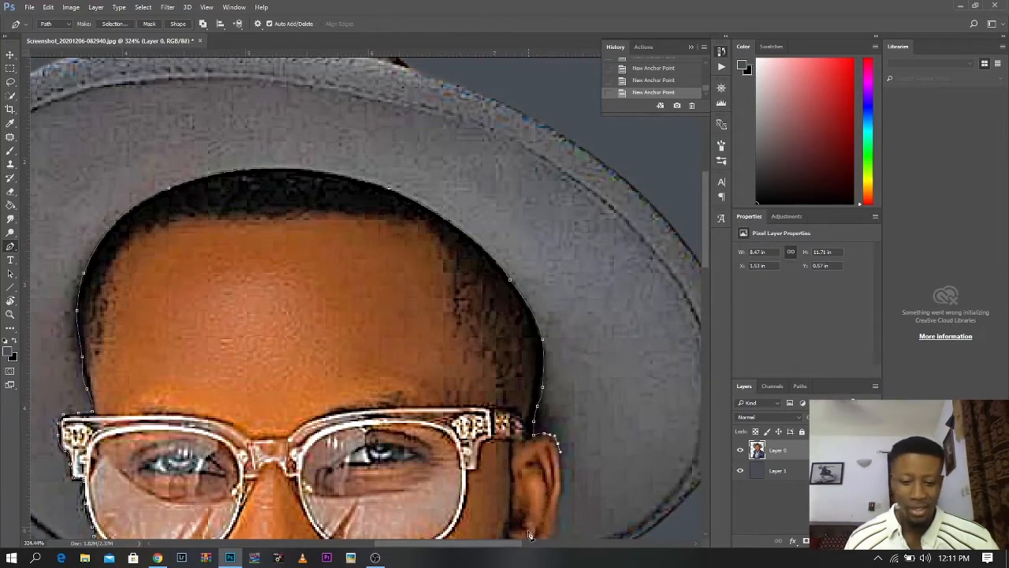
left_click(375, 557)
left_click(376, 557)
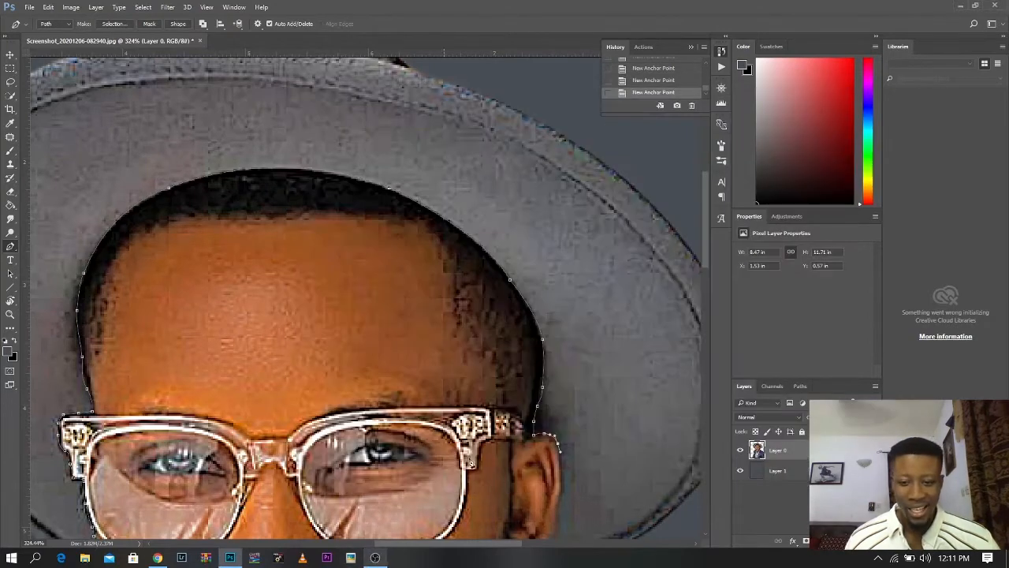
Step: Extend the Pen path around the right ear to the brim's lower end and loosely outside the hat's right side
left_click_drag(620, 484, 465, 190)
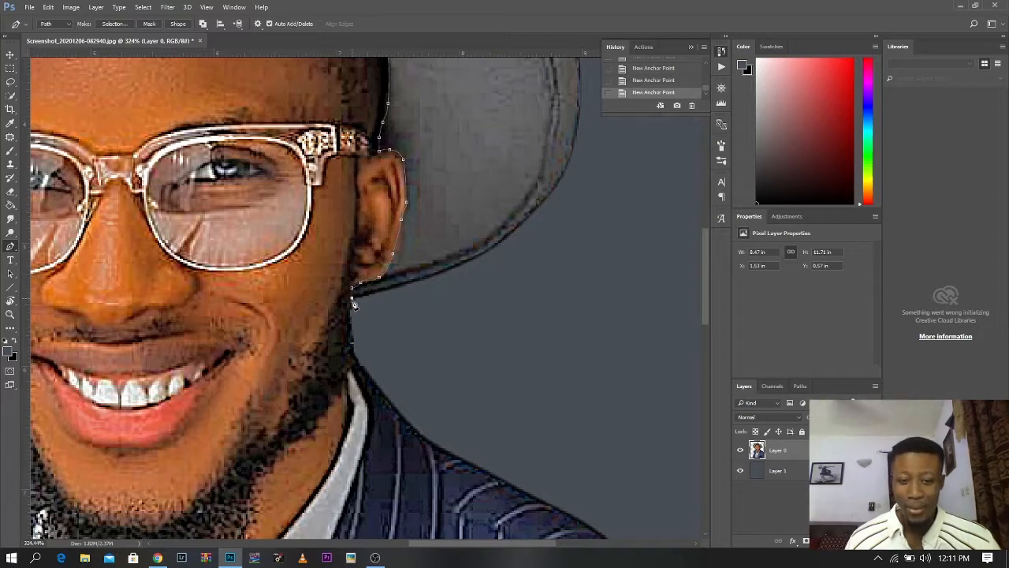
scroll(522, 281, "down", 3)
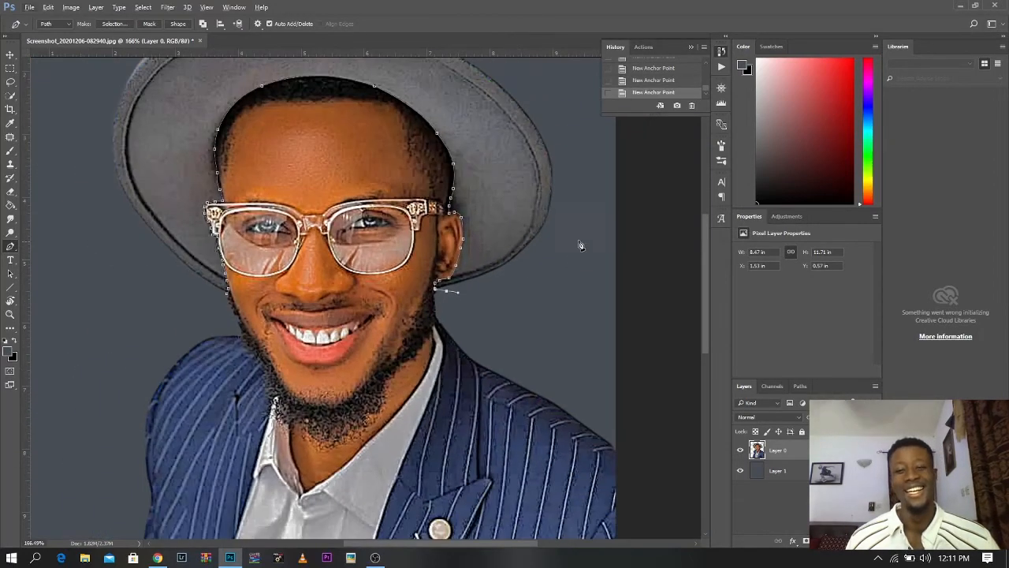
left_click_drag(580, 240, 593, 192)
scroll(530, 140, "up", 2)
left_click_drag(494, 97, 484, 91)
scroll(444, 106, "up", 2)
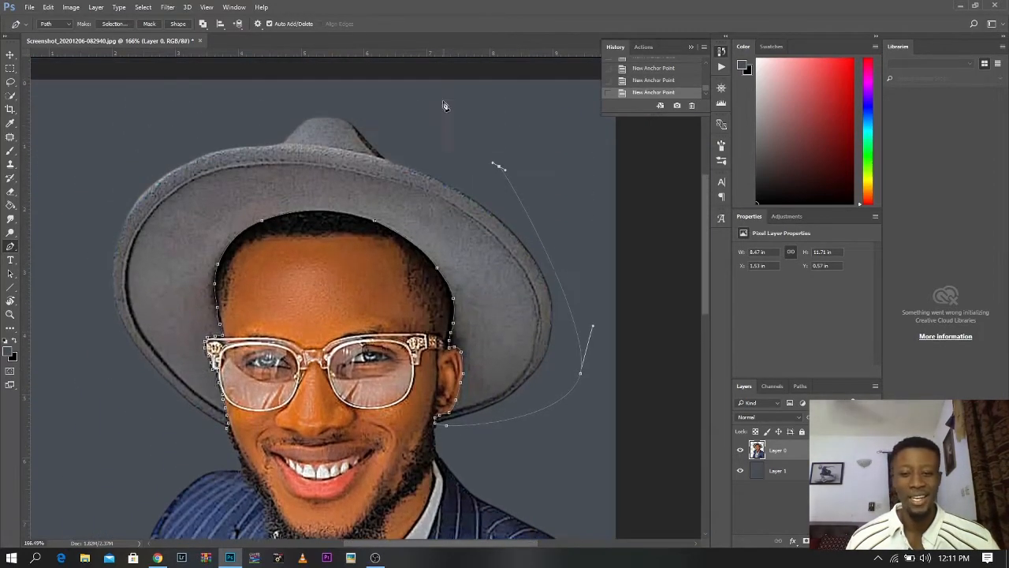
Step: Carry the Pen path loosely around the hat's crown and left brim and close it at its starting point on the cheek
left_click_drag(393, 106, 368, 101)
left_click_drag(277, 98, 208, 117)
left_click_drag(124, 161, 105, 193)
left_click_drag(87, 245, 85, 285)
left_click_drag(97, 317, 118, 349)
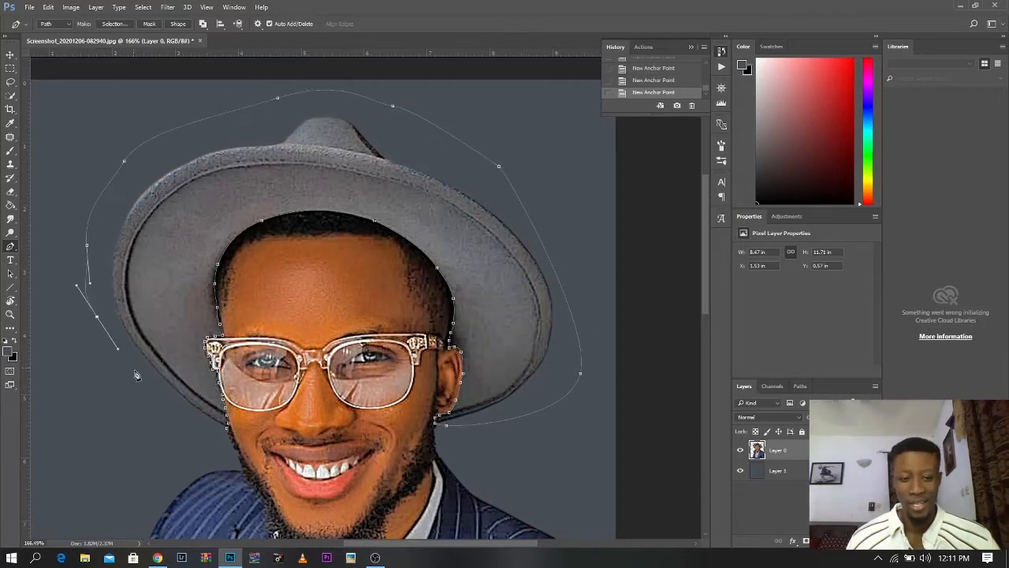
left_click_drag(141, 382, 160, 404)
left_click_drag(180, 418, 215, 438)
left_click(227, 431)
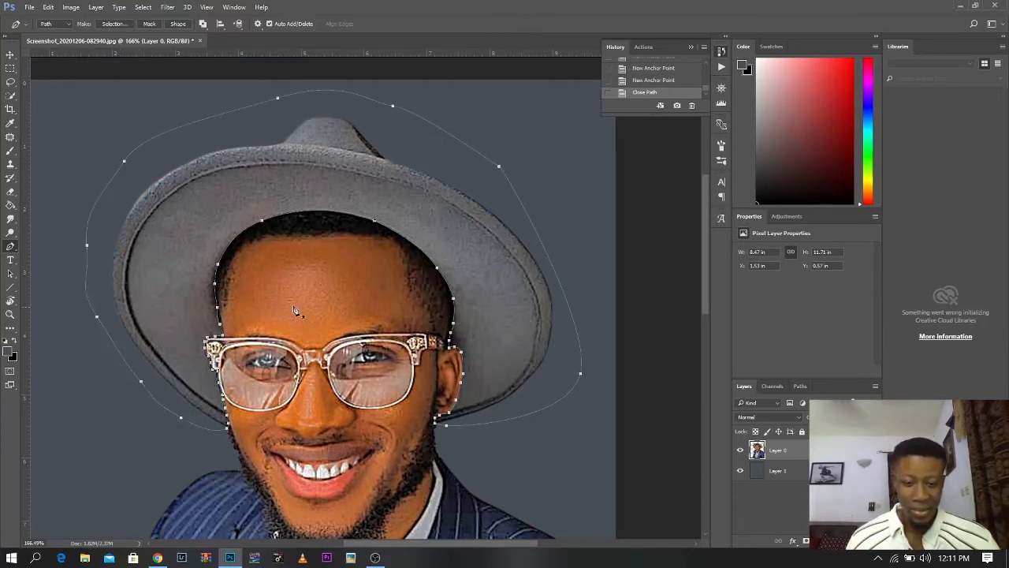
Step: Convert the closed path to a selection, copy the hat to a new layer and hide the dark grey background layer
key("ctrl+Return")
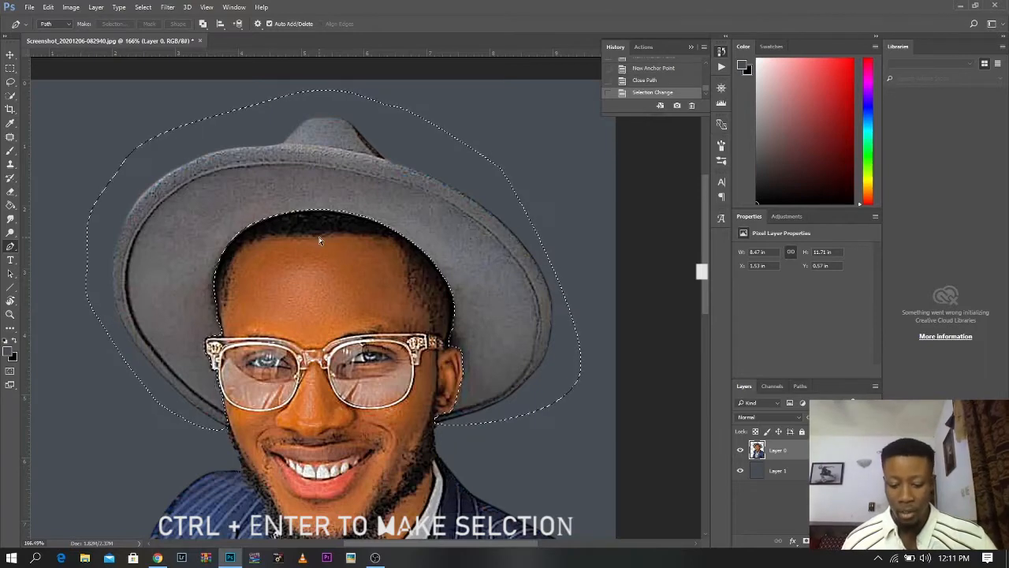
key("ctrl+j")
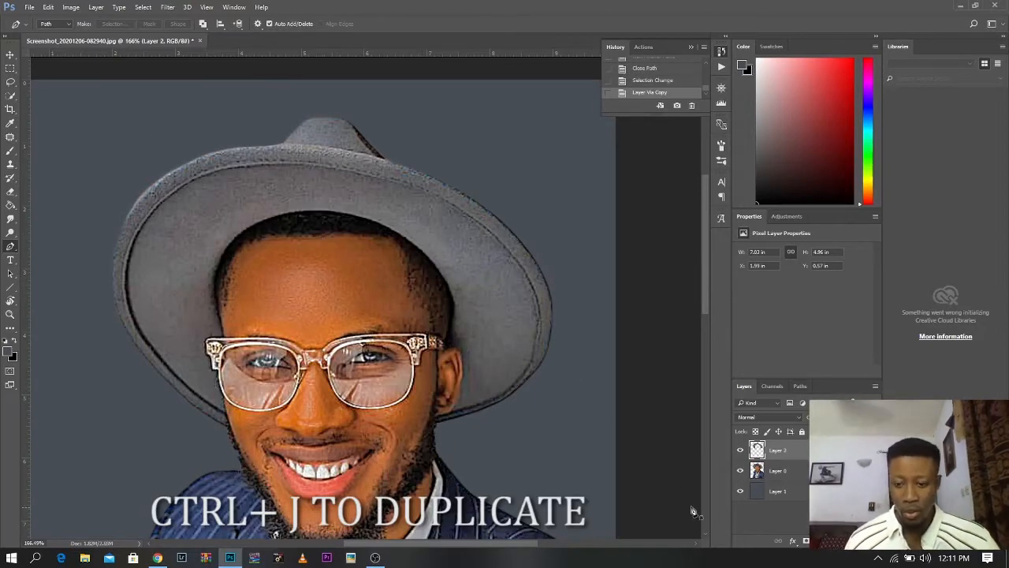
left_click(741, 471)
left_click(741, 471)
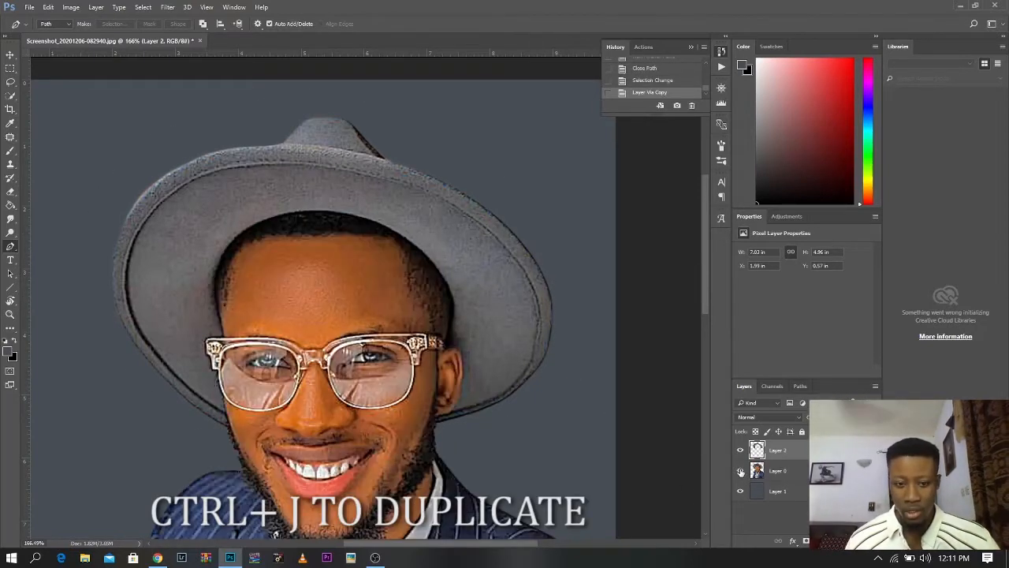
left_click(740, 491)
left_click(741, 471)
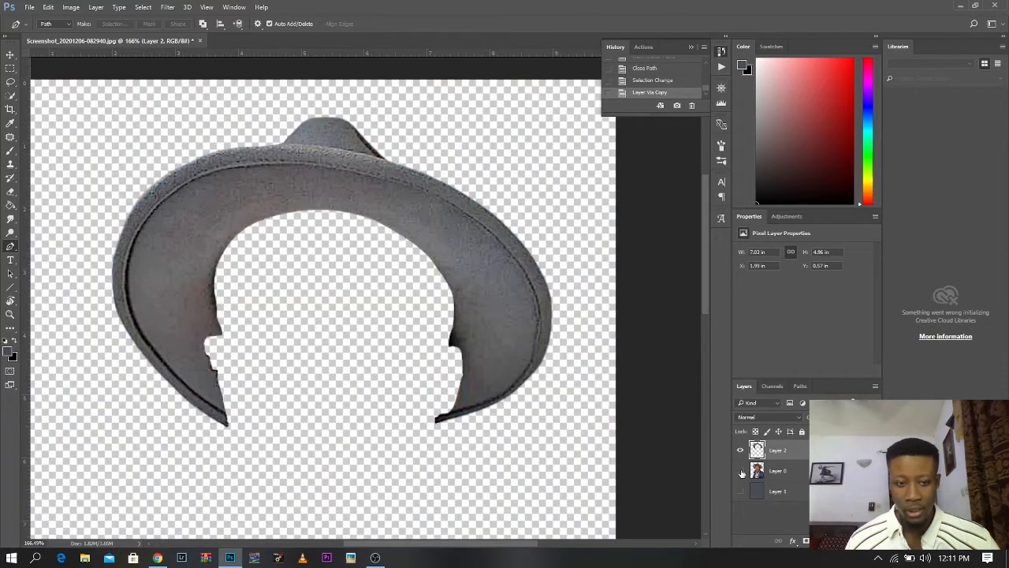
left_click(741, 471)
Step: Draw a Pen path on Layer 0 along the left beard edge, down the neck opening and up the shirt collar's right side
left_click(796, 471)
scroll(300, 331, "up", 3)
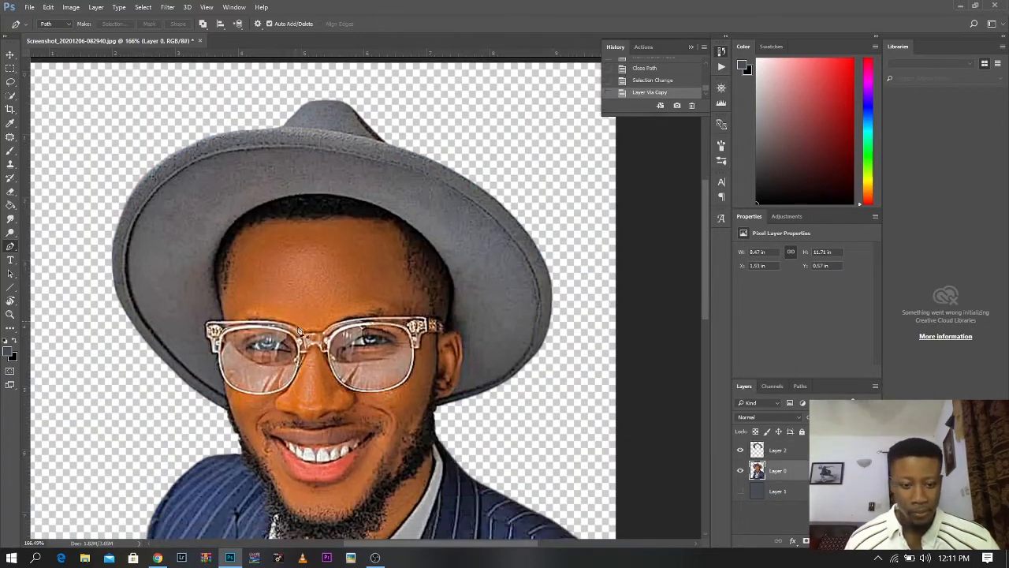
scroll(290, 184, "up", 2)
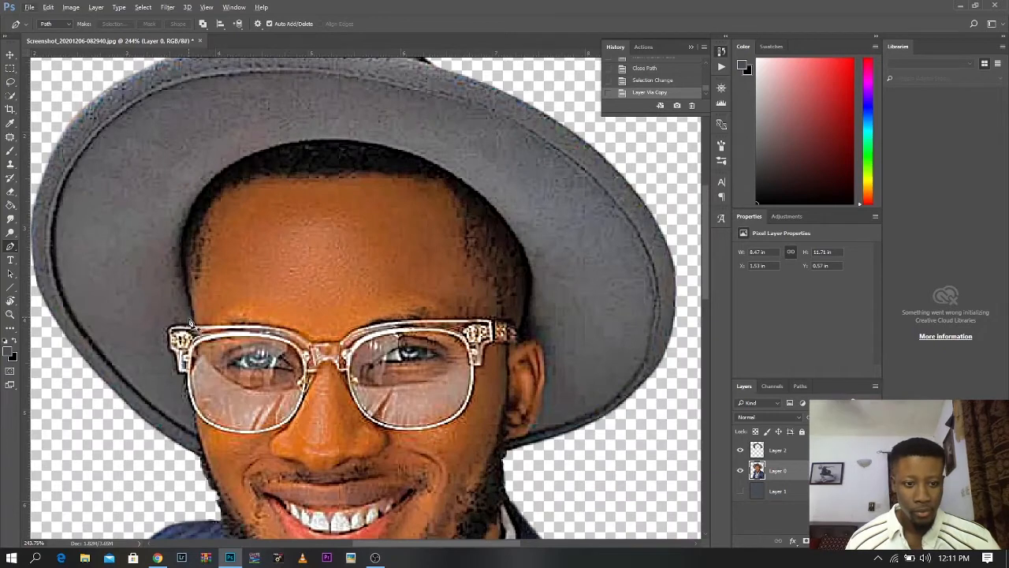
scroll(323, 268, "down", 5)
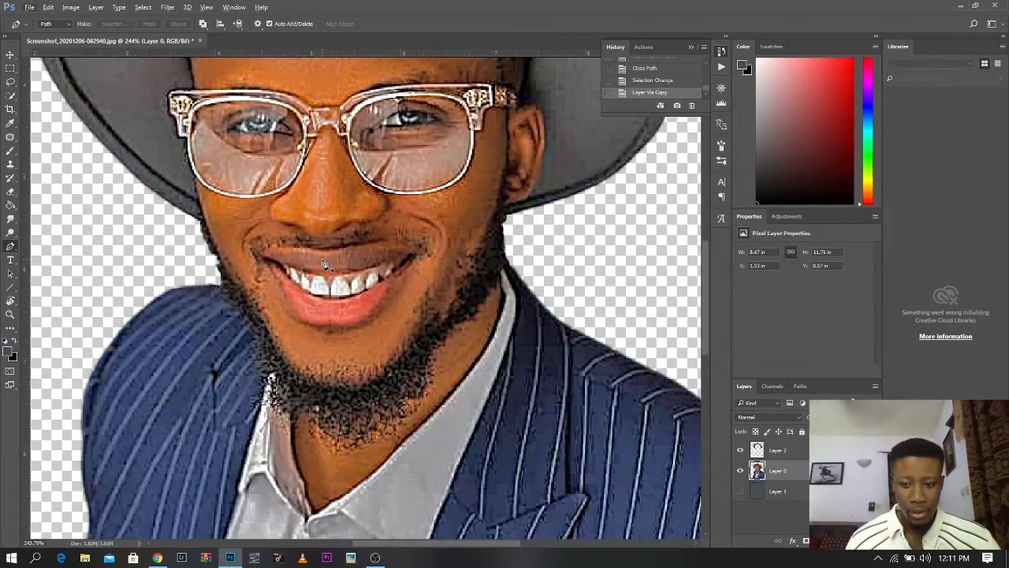
scroll(323, 264, "down", 2)
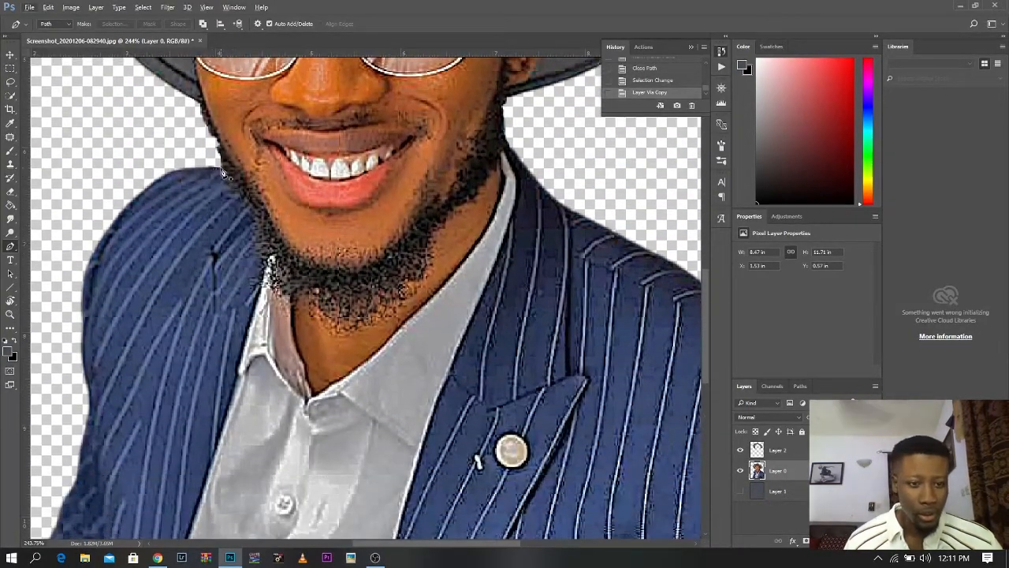
left_click(214, 160)
left_click(223, 175)
left_click(233, 190)
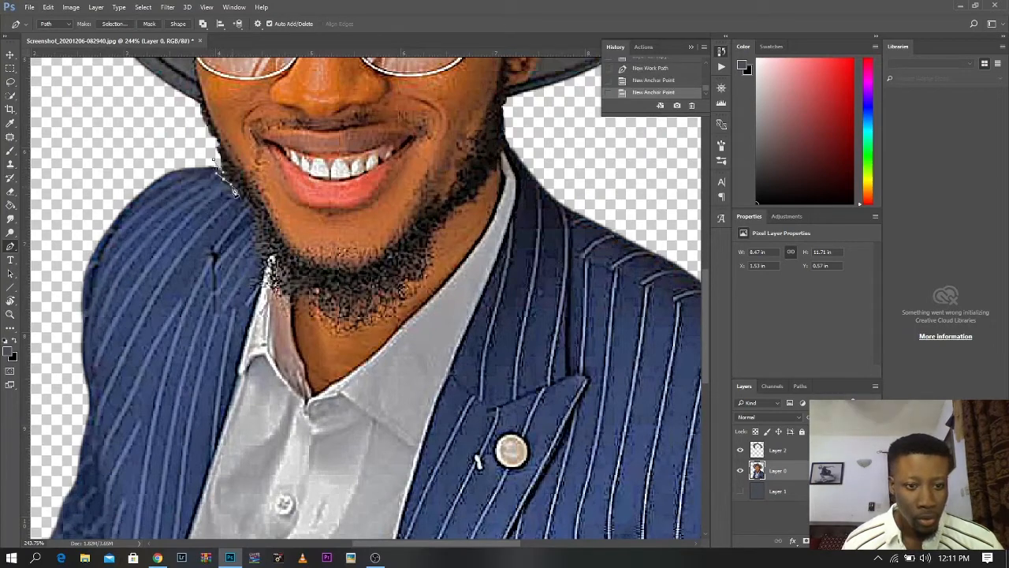
left_click(245, 203)
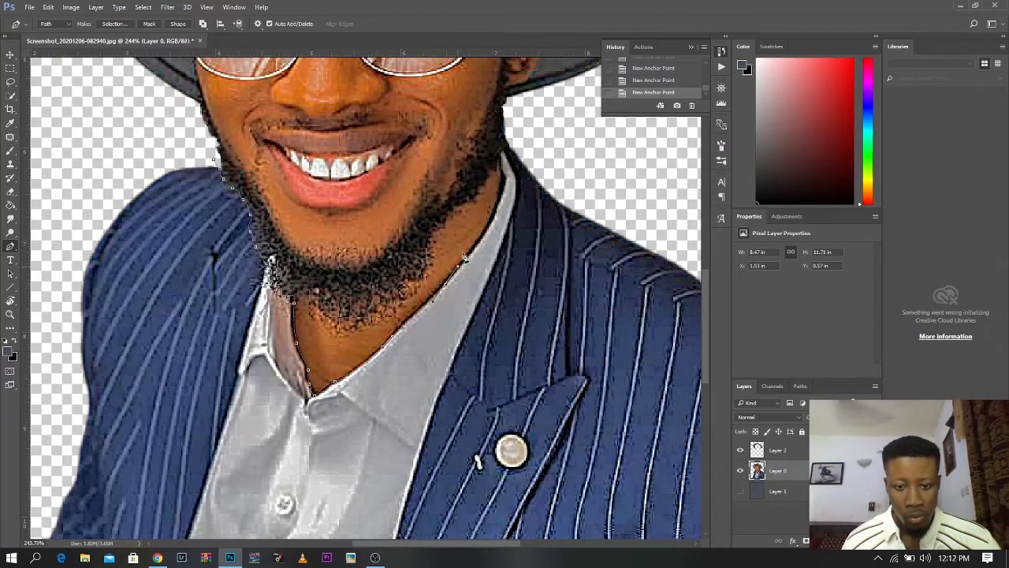
left_click_drag(496, 215, 503, 201)
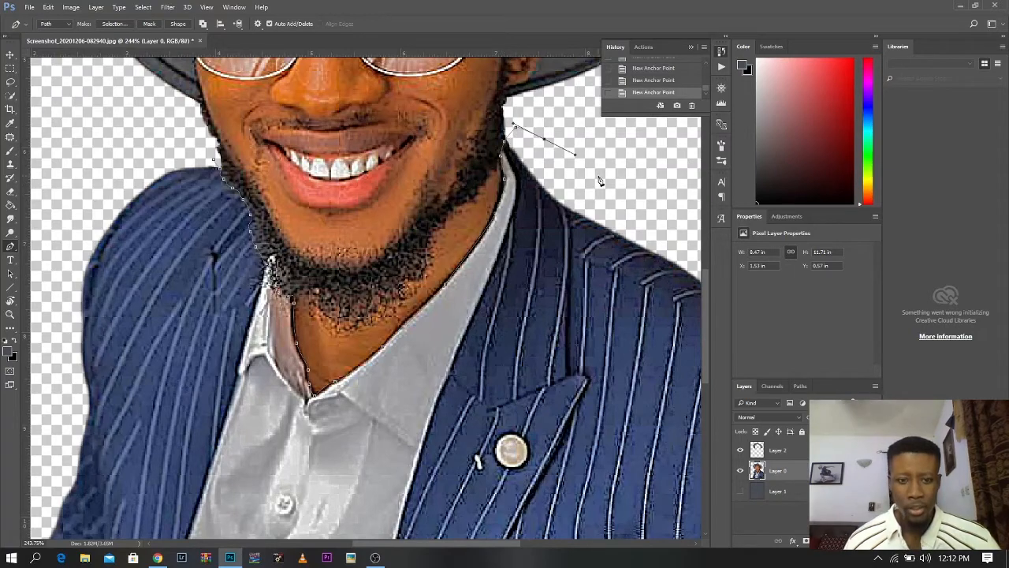
Step: Close the Pen path loosely around the outside of the suit and copy the enclosed suit and shirt to a new layer
key("ctrl+0")
left_click_drag(527, 324, 573, 390)
left_click_drag(571, 459, 571, 471)
left_click_drag(501, 527, 473, 529)
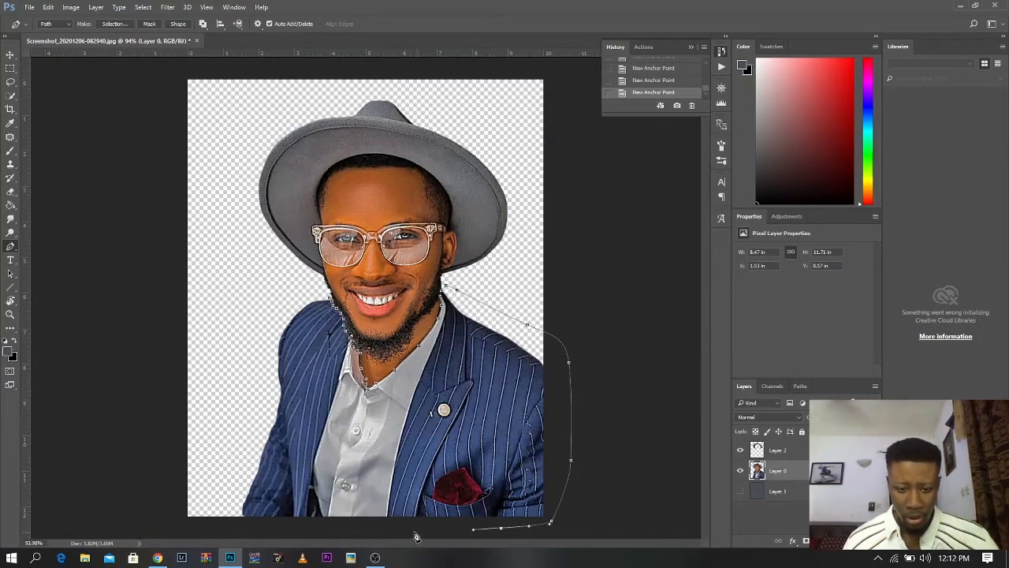
left_click_drag(360, 528, 263, 529)
left_click_drag(243, 524, 239, 479)
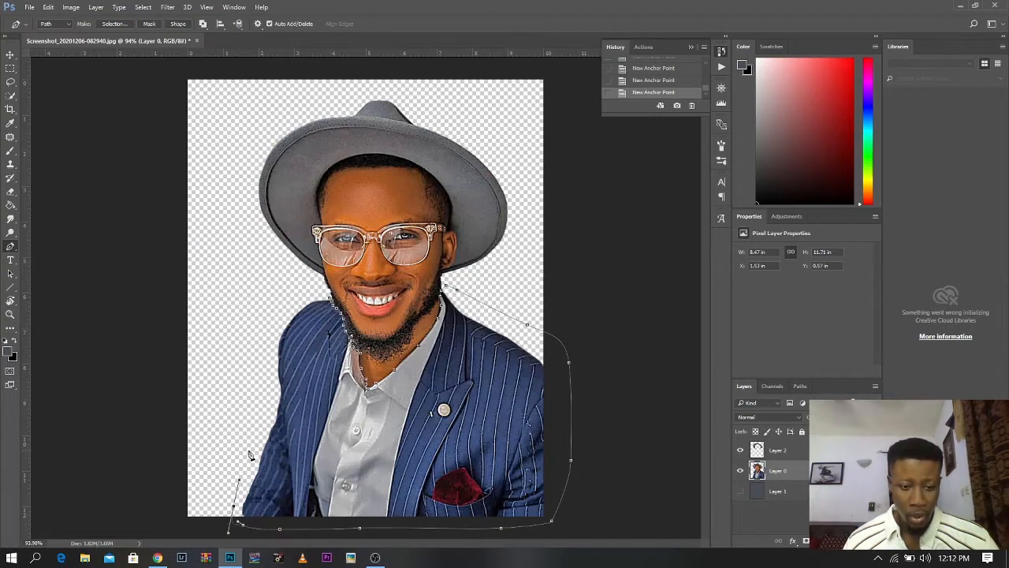
left_click_drag(257, 436, 265, 404)
left_click_drag(268, 324, 310, 293)
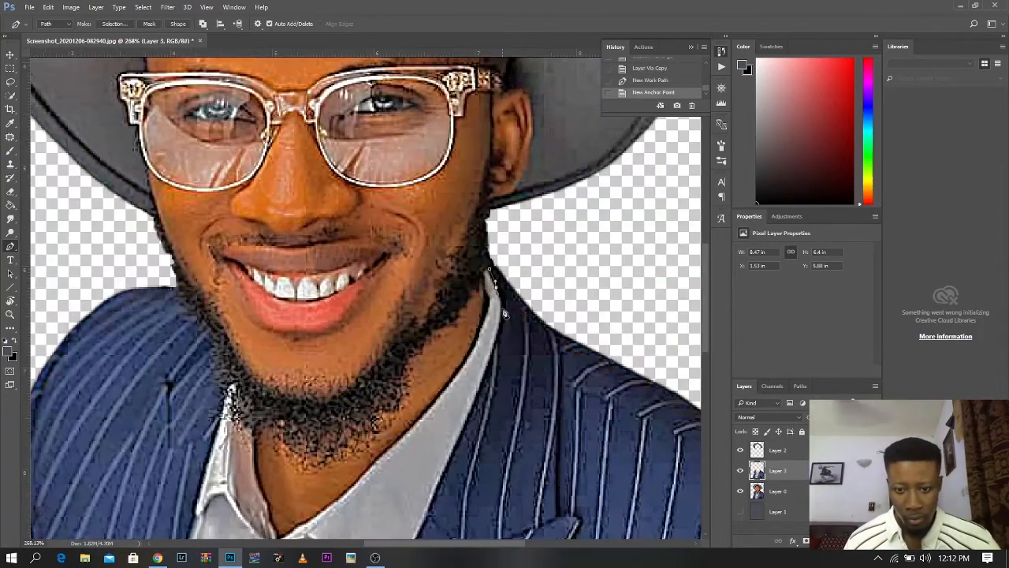
Step: Carry the Pen path down the shirt's right edge along the suit lapel and across below the canvas's bottom edge
scroll(456, 254, "down", 5)
left_click_drag(420, 339, 415, 352)
scroll(414, 351, "down", 5)
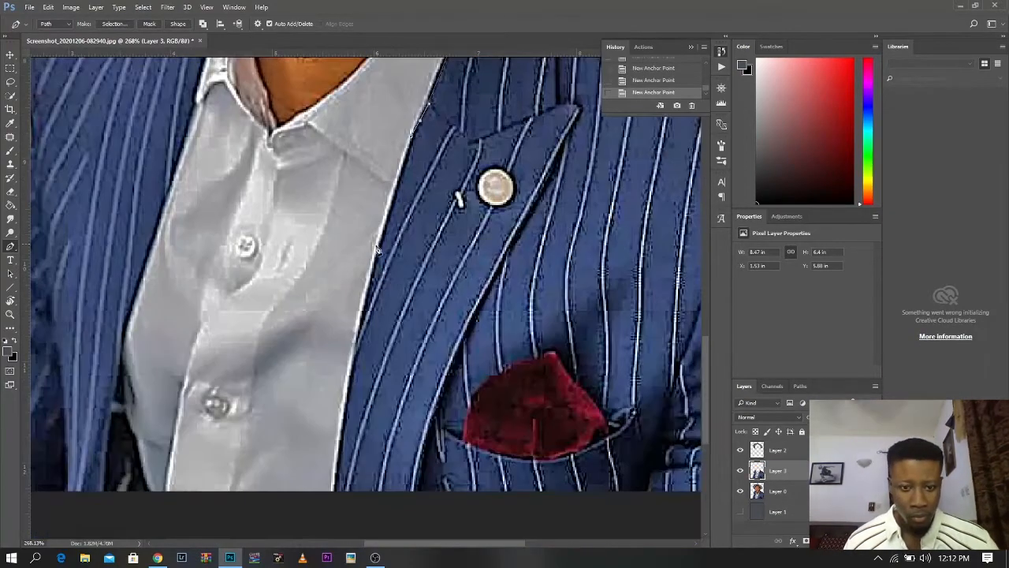
left_click_drag(375, 266, 370, 284)
left_click_drag(353, 347, 351, 364)
left_click(342, 433)
left_click(336, 493)
left_click(157, 503)
Step: Trace up the shirt's left edge and around the neck opening, close the path and copy the shirt to a new layer
left_click(145, 476)
left_click(182, 148)
scroll(183, 150, "up", 5)
left_click(238, 345)
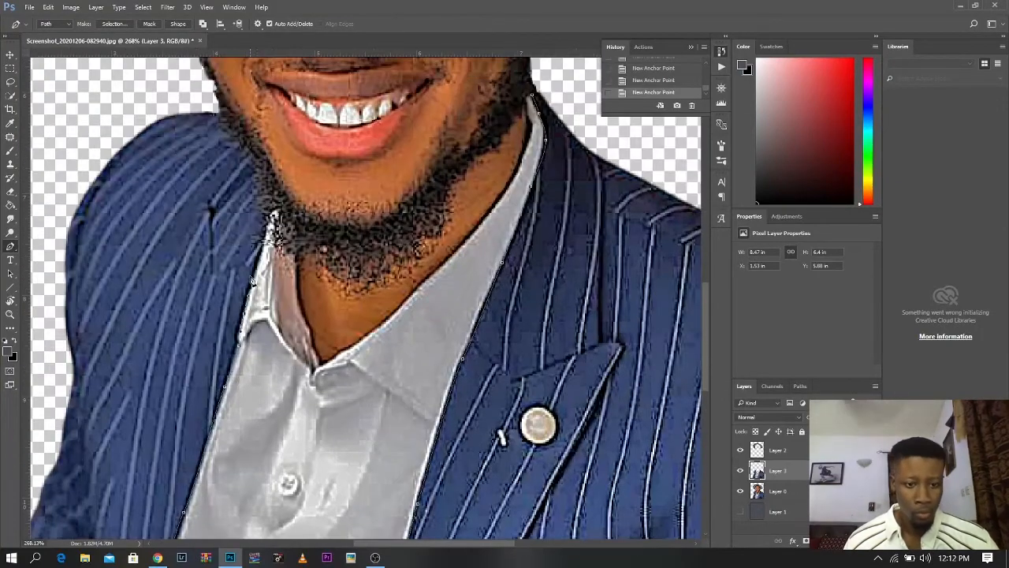
left_click(257, 257)
left_click(297, 274)
left_click(309, 320)
left_click(344, 349)
left_click_drag(387, 317, 399, 303)
left_click(514, 175)
left_click(533, 98)
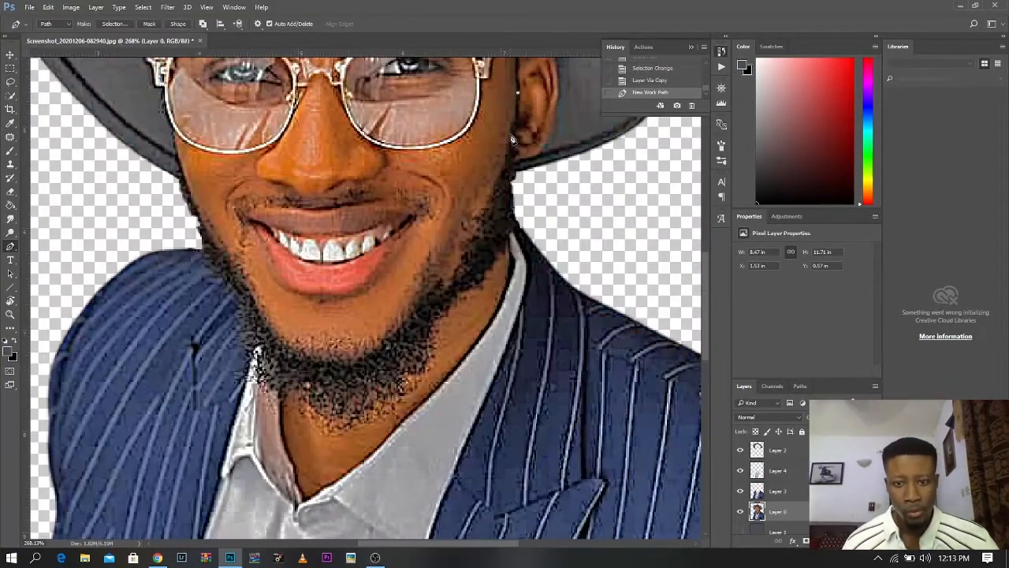
Step: On Layer 0, draw a Pen path down the right sideburn and along the beard's inner edge to the left cheek
left_click(508, 132)
left_click(493, 180)
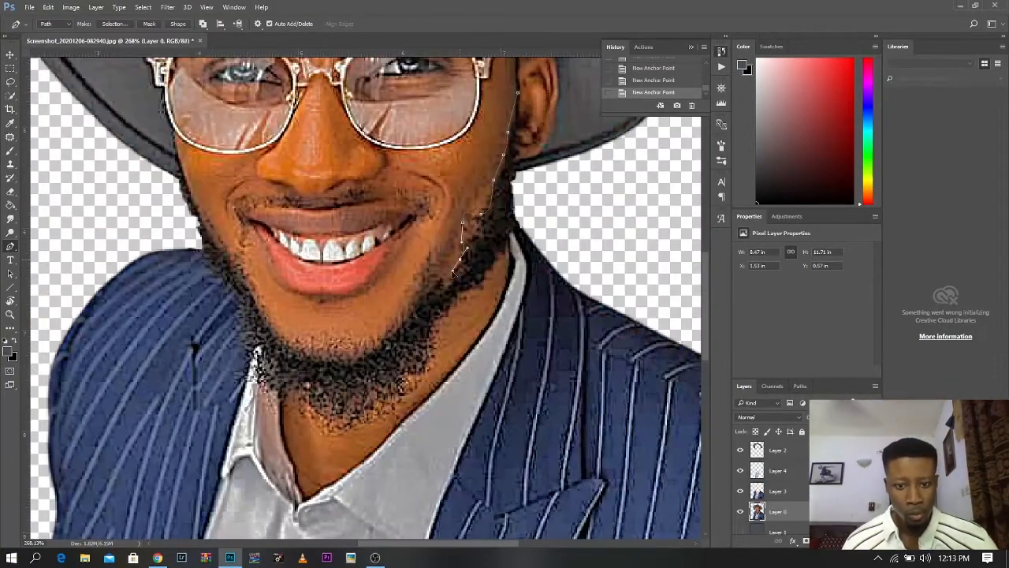
left_click(439, 276)
left_click(380, 335)
left_click(255, 287)
left_click(198, 202)
Step: Continue the Pen path down the beard's outer left edge and around the bottom of the chin
left_click(186, 222)
left_click_drag(221, 279, 235, 284)
left_click(237, 307)
left_click(235, 319)
left_click(242, 336)
left_click(246, 351)
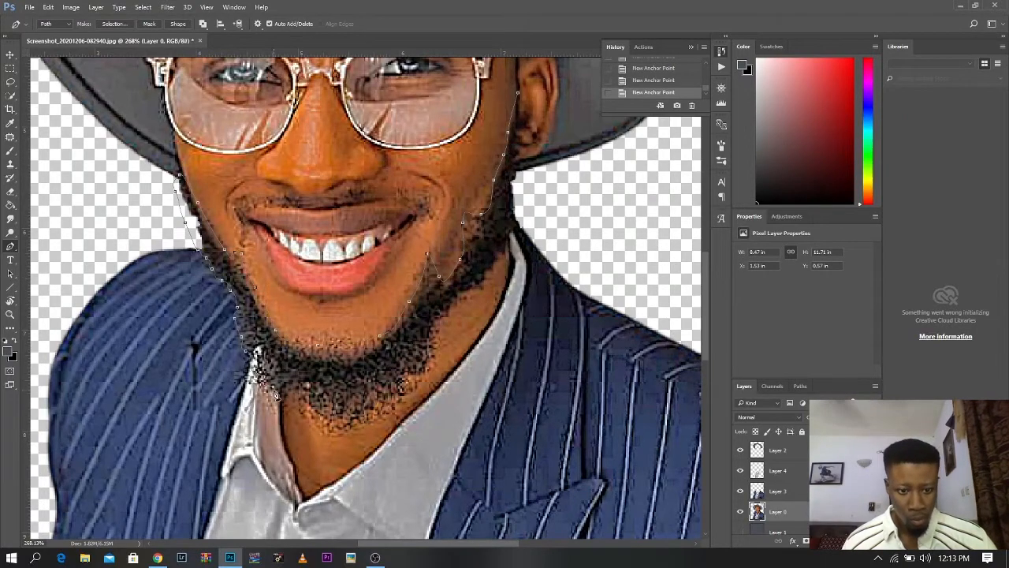
left_click(295, 392)
left_click(305, 410)
left_click(338, 430)
Step: Close the path up the beard's outer right edge, convert it to a selection and copy the beard to a new layer
left_click(401, 406)
left_click(484, 273)
left_click(508, 241)
left_click(516, 188)
left_click(517, 93)
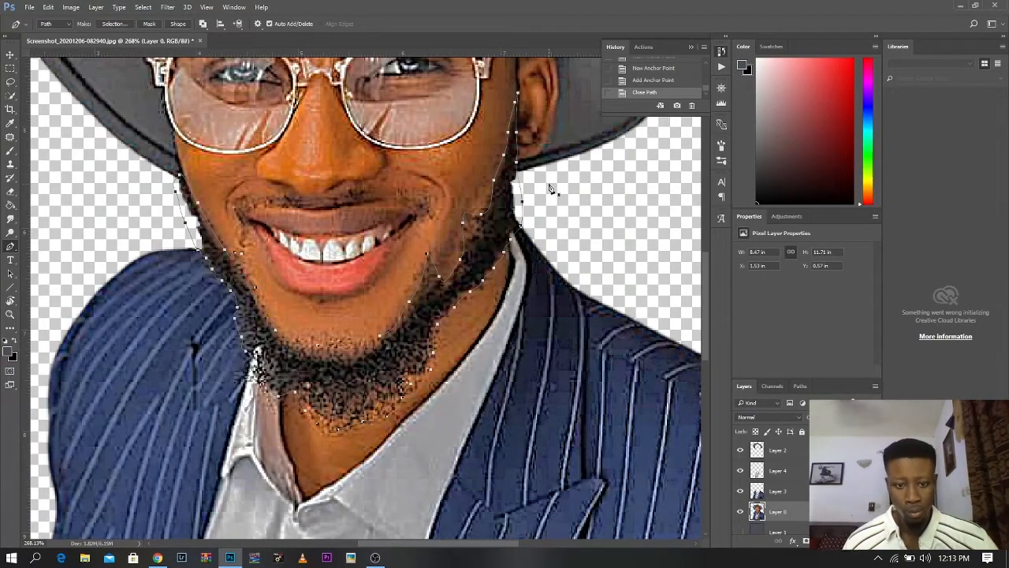
key("ctrl+Return")
key("ctrl+j")
Step: Draw a Pen path from the left temple along the forehead hairline to the right temple
scroll(170, 315, "up", 5)
left_click(169, 313)
left_click(193, 198)
left_click(227, 175)
left_click(281, 164)
left_click(443, 175)
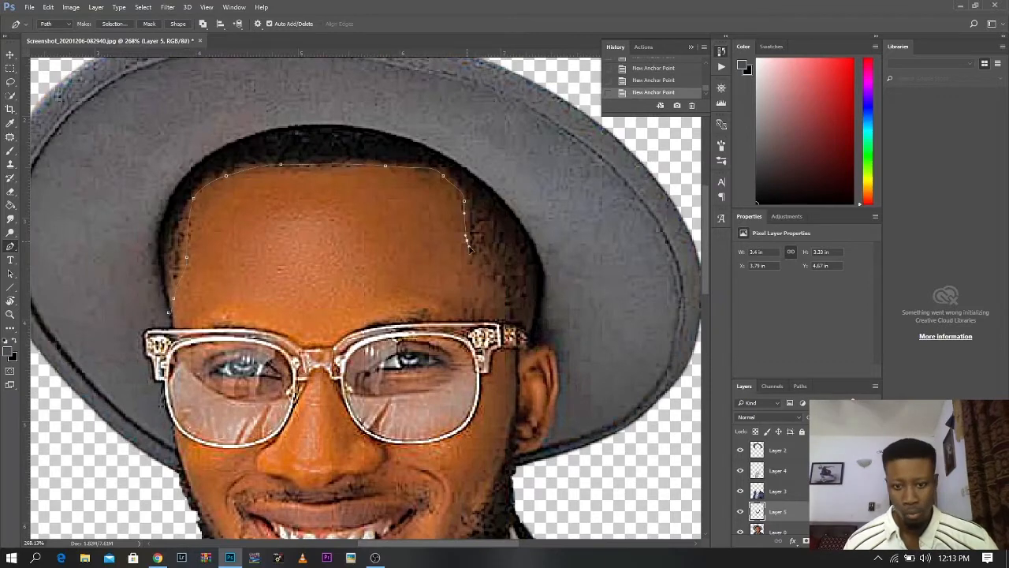
left_click(485, 274)
Step: Carry the Pen path back between the hair and the hat's inner brim and close it at the left temple
left_click(535, 337)
left_click(543, 278)
left_click_drag(380, 129, 371, 117)
left_click(455, 161, "alt")
left_click_drag(269, 128, 153, 236)
left_click(270, 128, "alt")
left_click(168, 313)
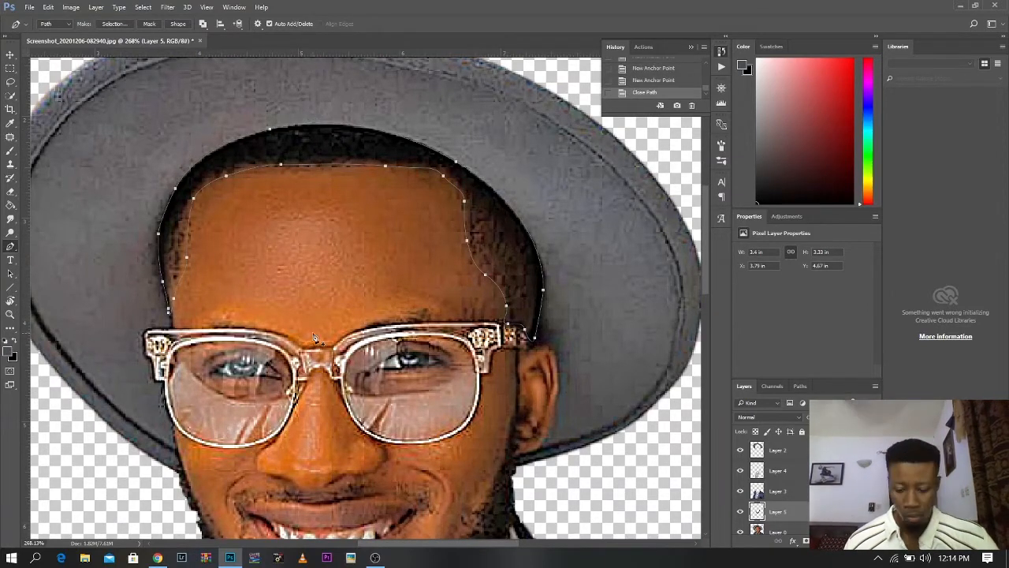
Step: Convert the hair path to a selection and copy the hair from Layer 0 to a new layer
key("ctrl+Return")
left_click(782, 530)
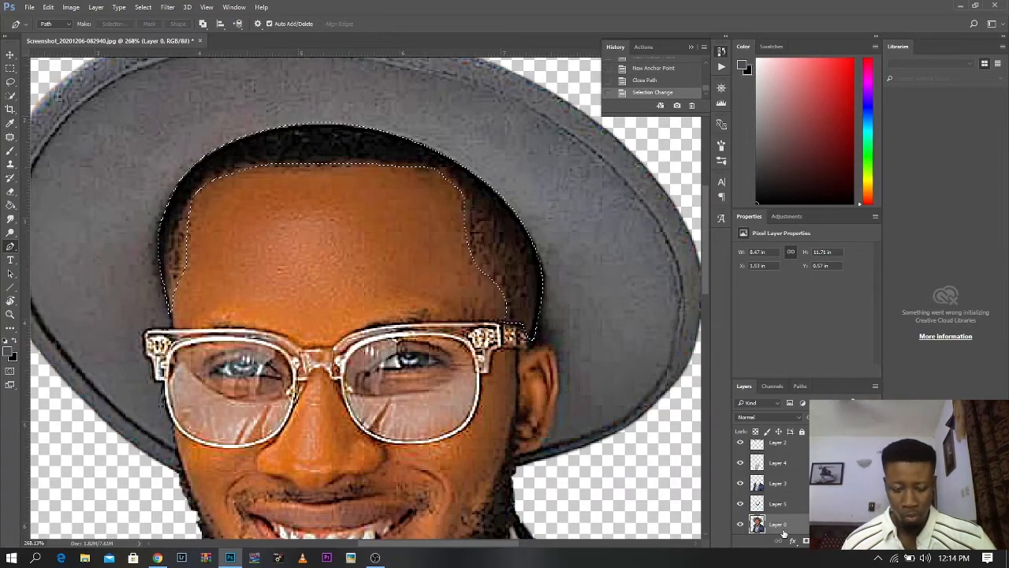
key("ctrl+j")
scroll(484, 379, "down", 3)
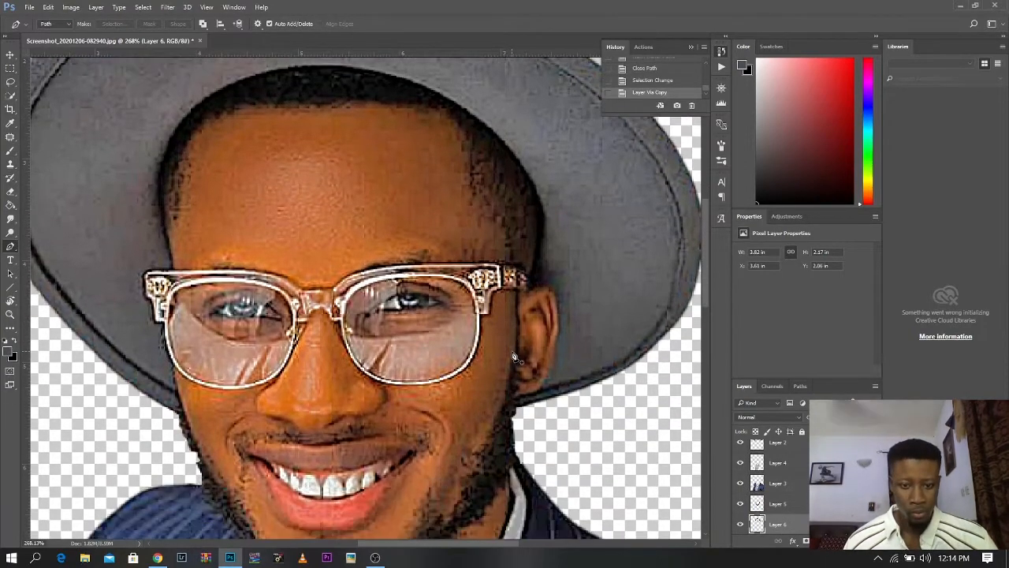
Step: Rename the hat, shirt, suit and beard layers as HAT, SHIRT, SUIT and BEARDS
double_click(779, 451)
type("HAT")
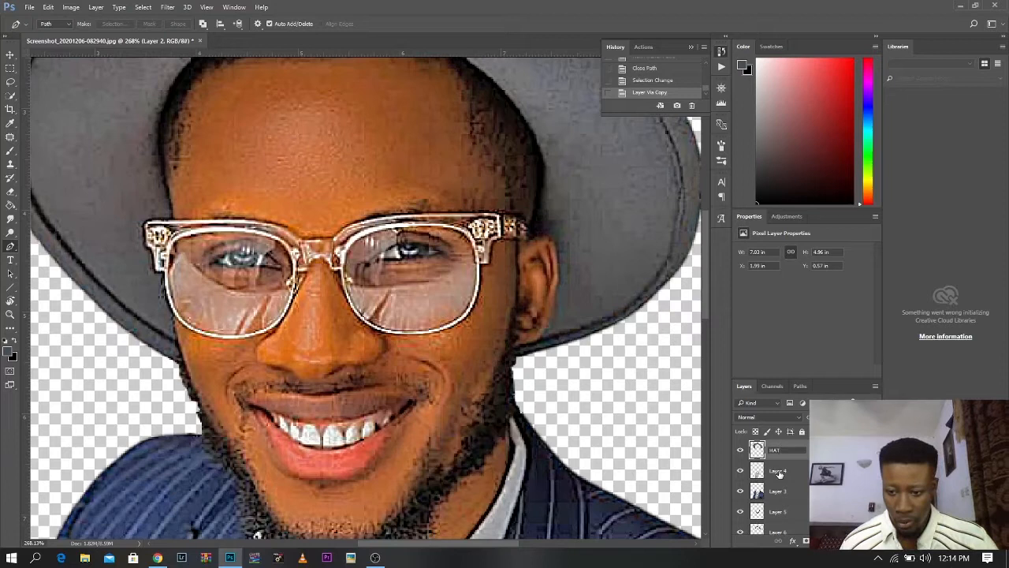
double_click(779, 472)
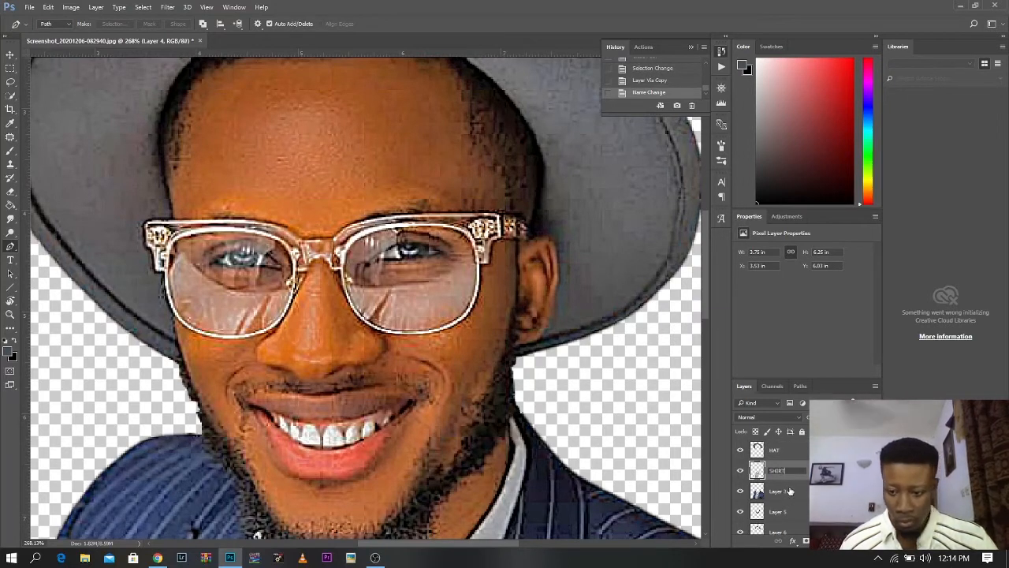
double_click(777, 492)
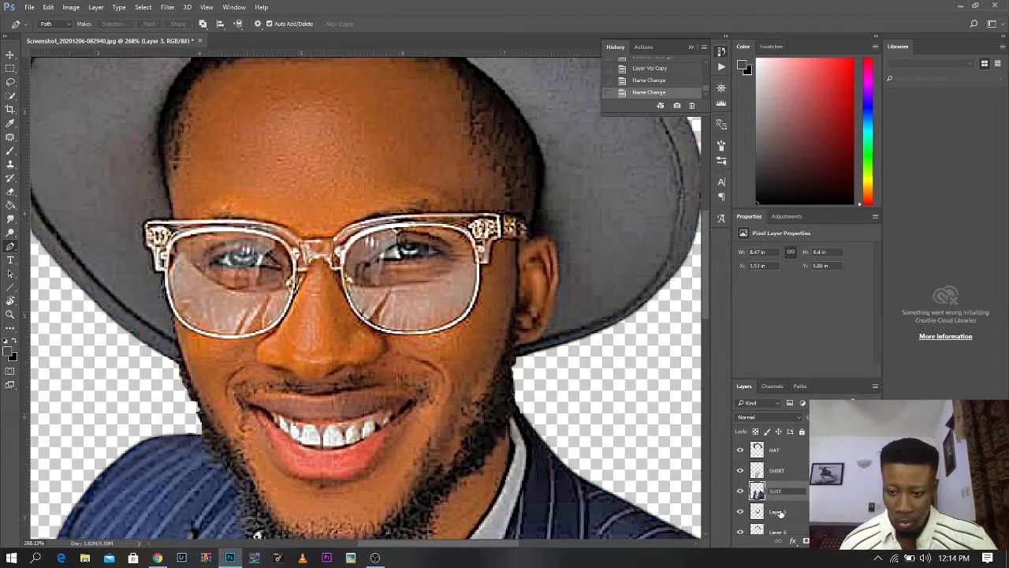
double_click(778, 512)
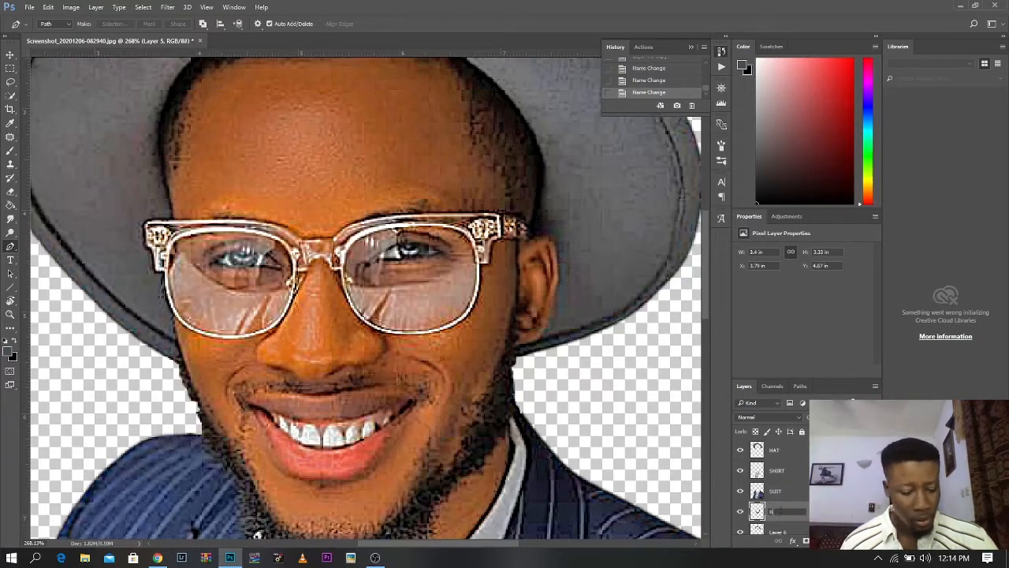
type("BEARDS")
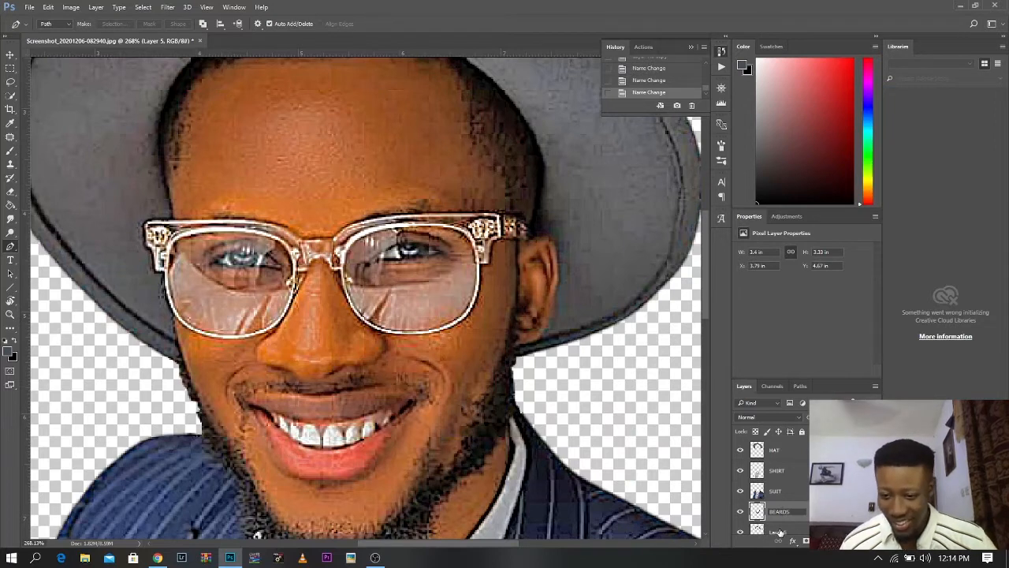
Step: Try to rename the hair layer, Layer 6, as HAIRS
double_click(778, 530)
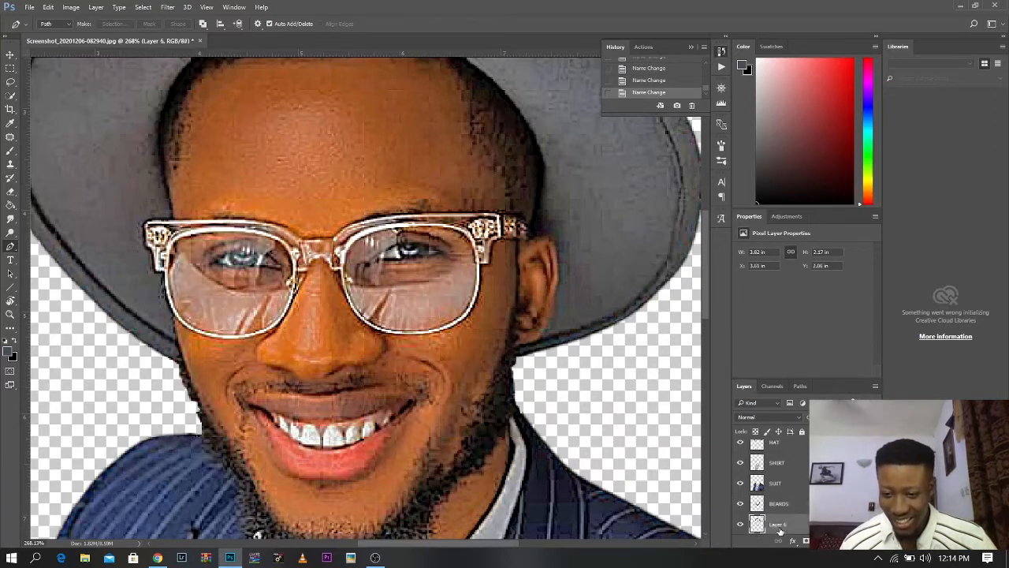
key("h")
key("a")
key("i")
key("r")
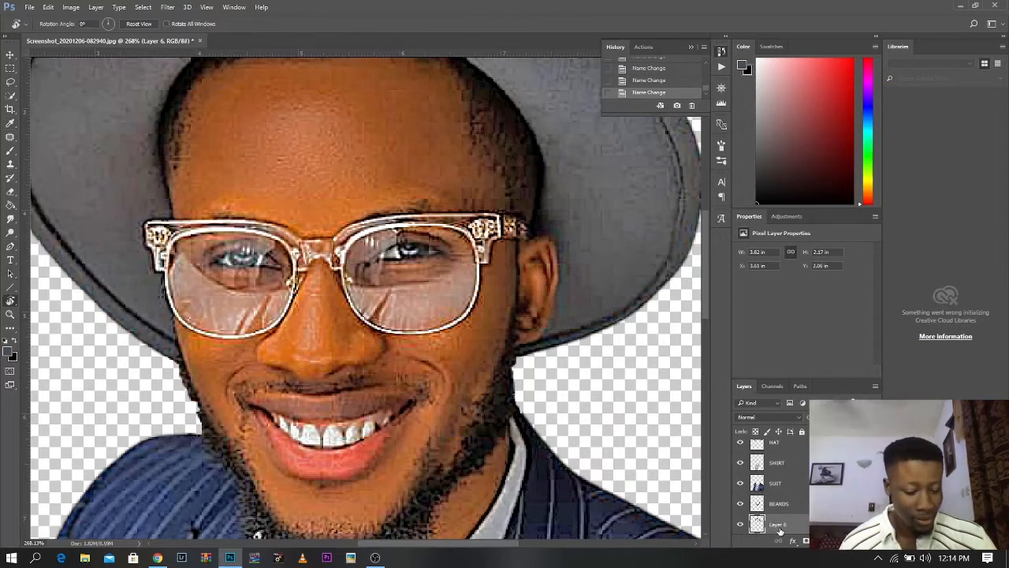
key("s")
Step: Duplicate the BEARDS layer and set the copy's blend mode to Vivid Light
scroll(806, 511, "down", 2)
left_click(792, 505)
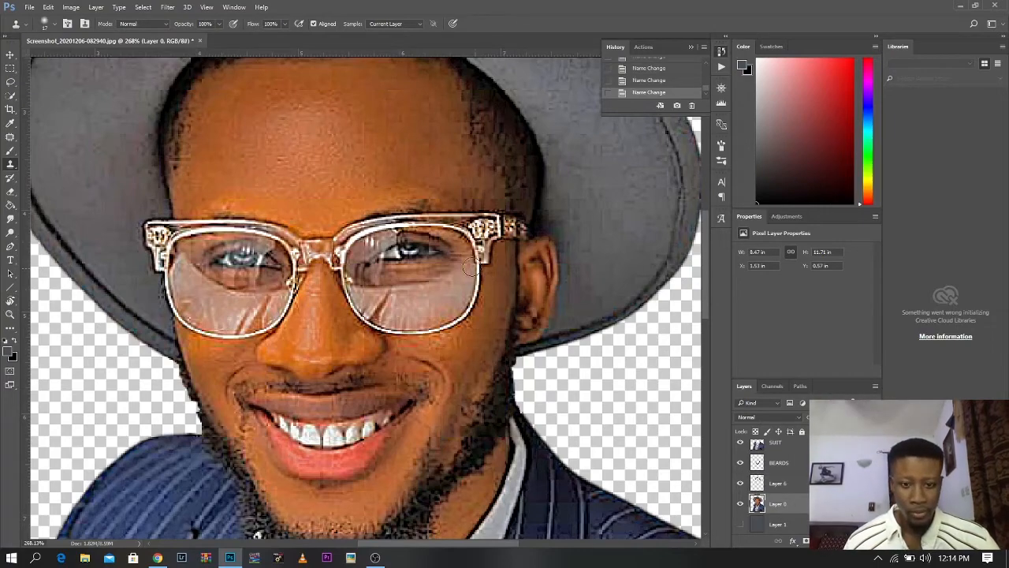
key("ctrl+0")
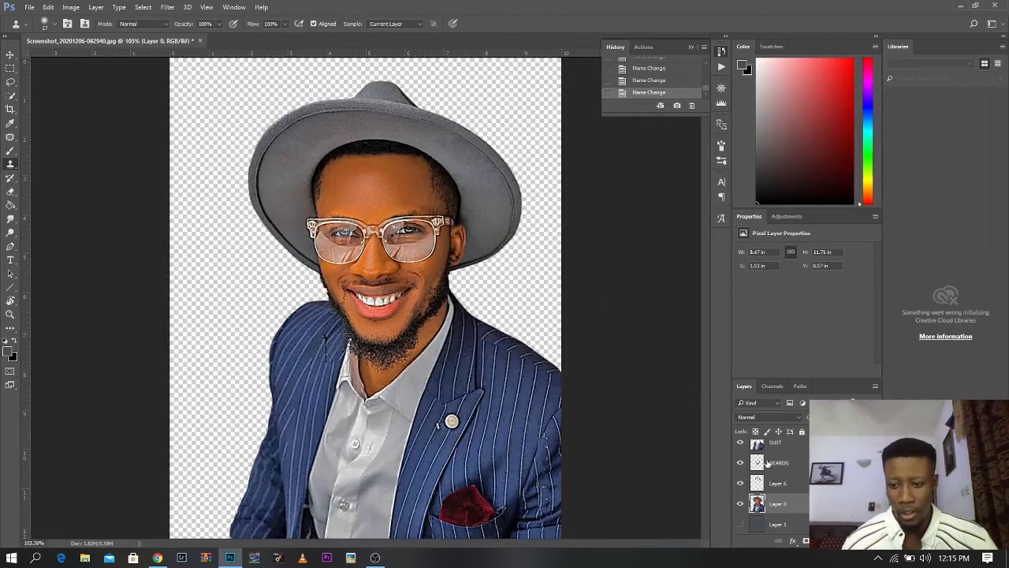
left_click(789, 465)
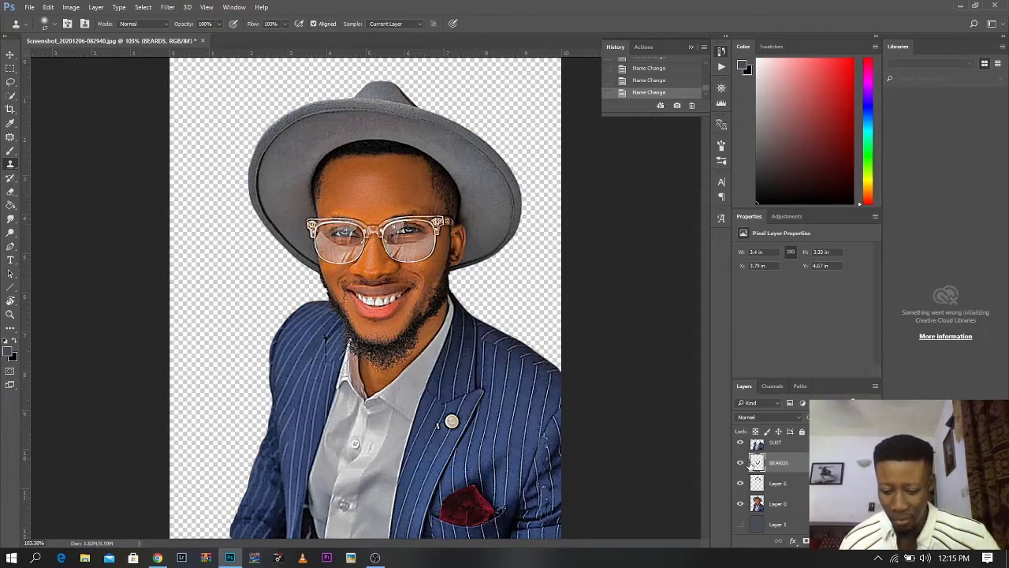
key("ctrl+j")
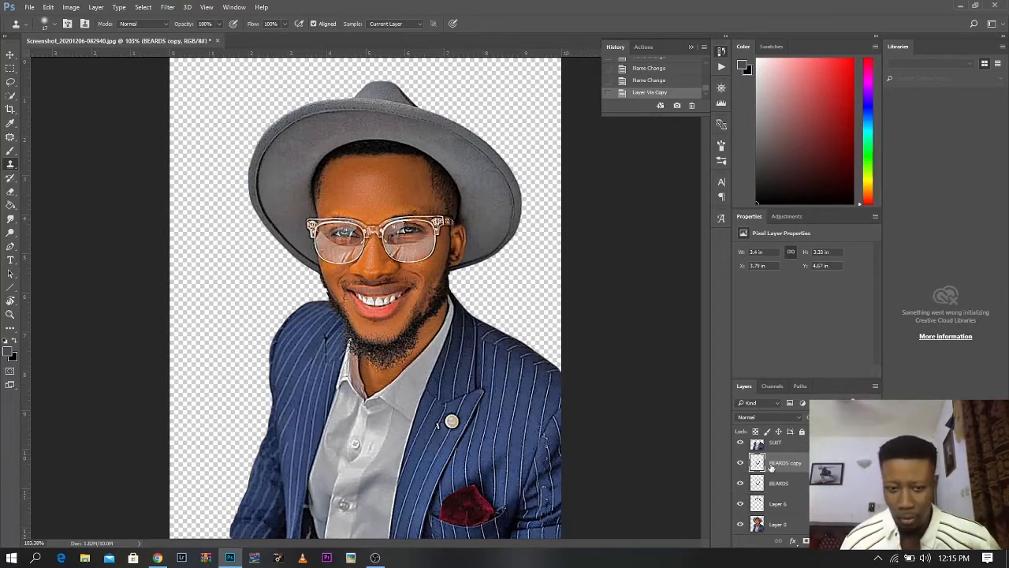
left_click(766, 416)
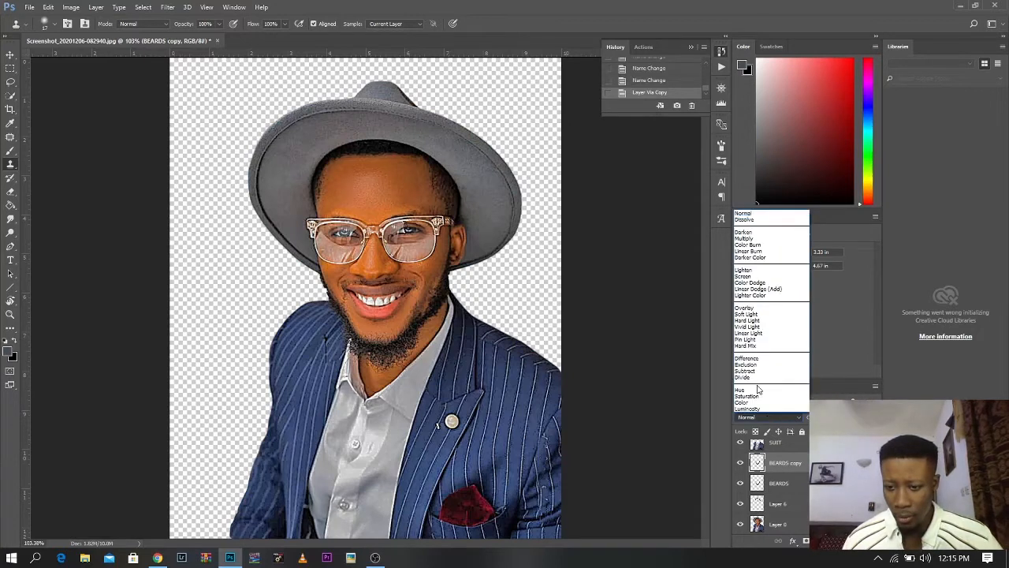
left_click(749, 326)
Step: Apply a High Pass filter with a radius of 1.0 pixel to the beard copy and merge it down into BEARDS
left_click(167, 7)
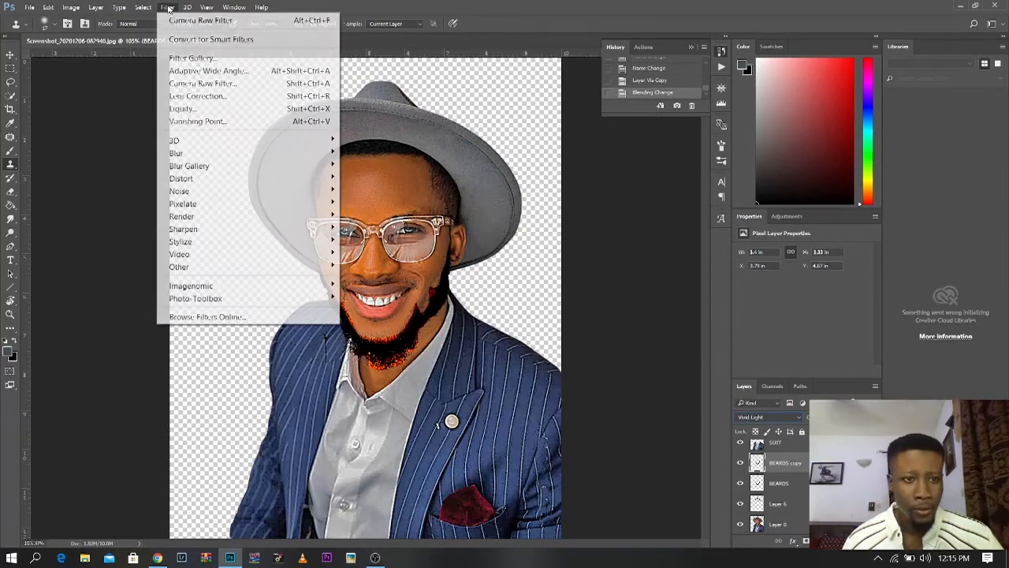
mouse_move(224, 266)
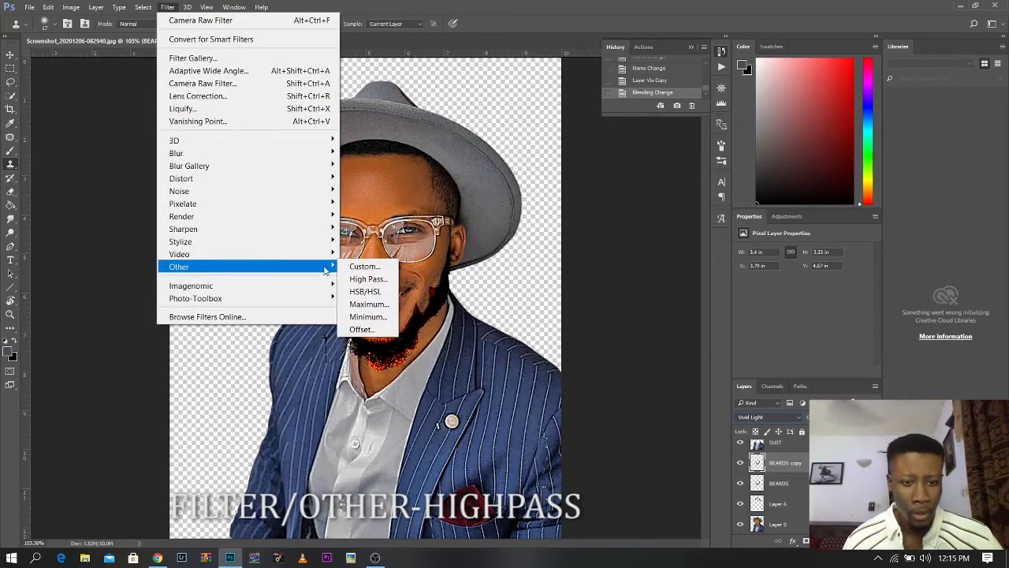
left_click(369, 279)
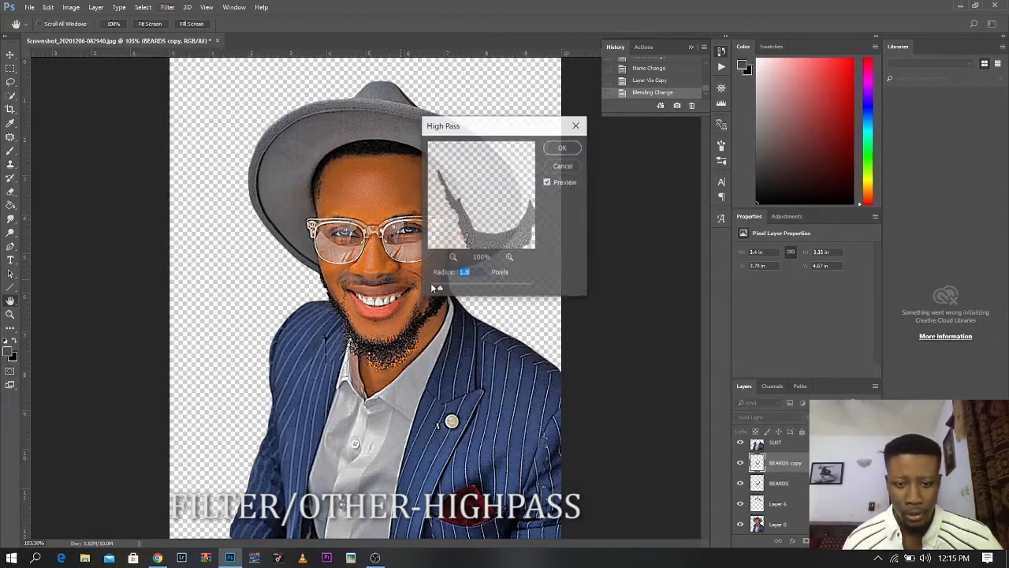
key("s")
left_click(563, 147)
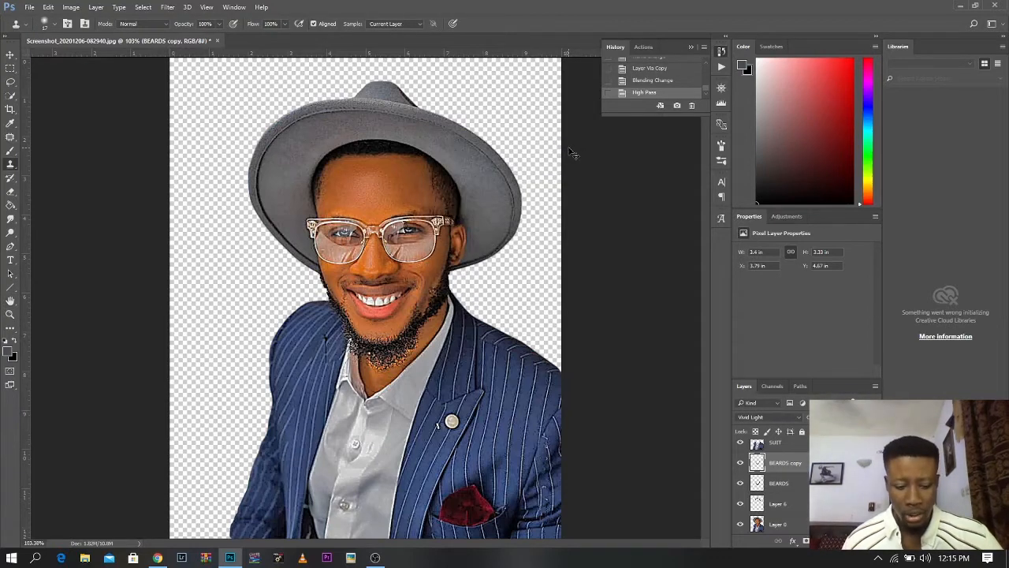
key("ctrl+e")
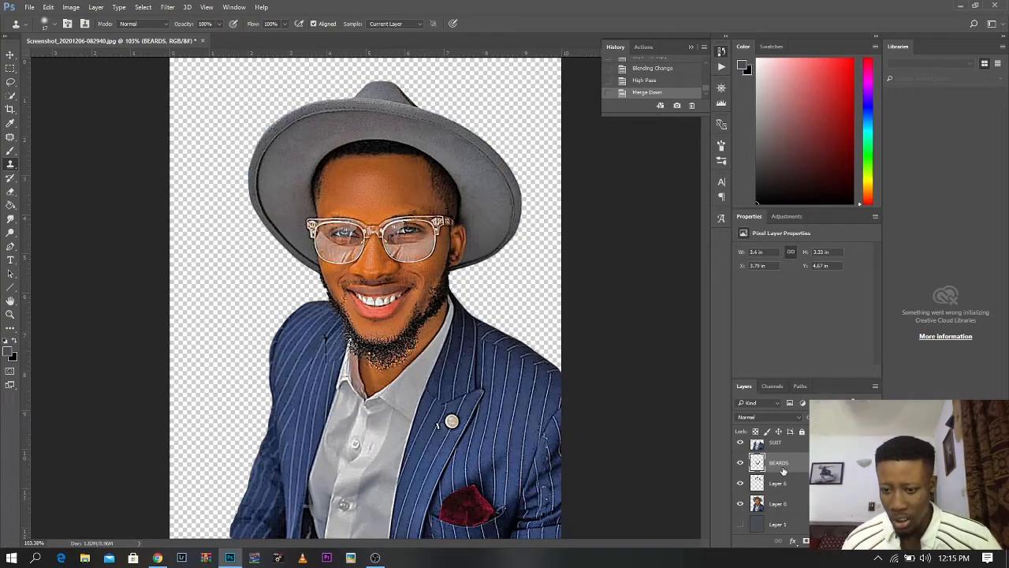
Step: Duplicate the hair layer, Layer 6, and set the copy's blend mode to Vivid Light
left_click(779, 484)
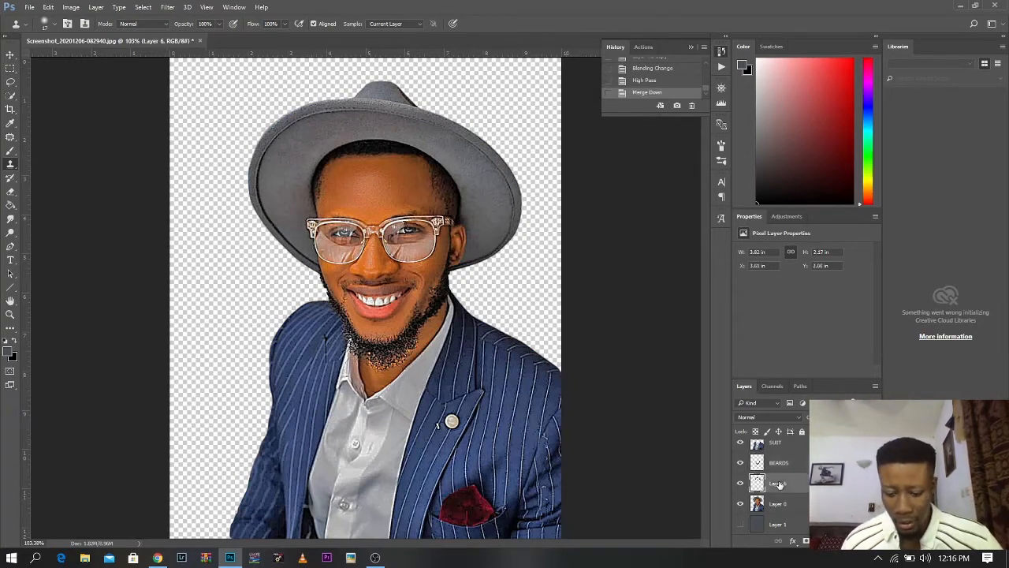
key("ctrl+j")
left_click(764, 417)
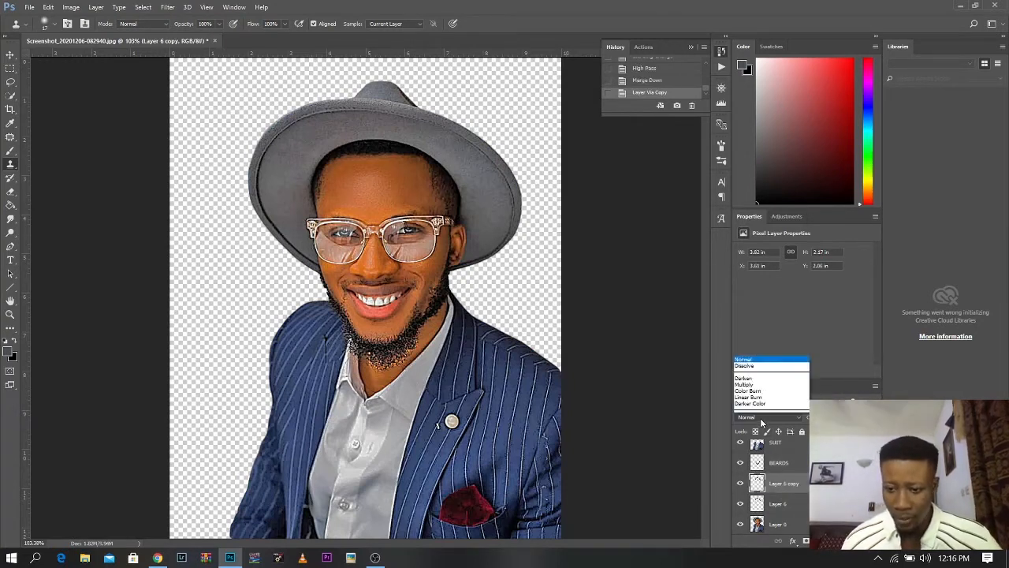
left_click(748, 326)
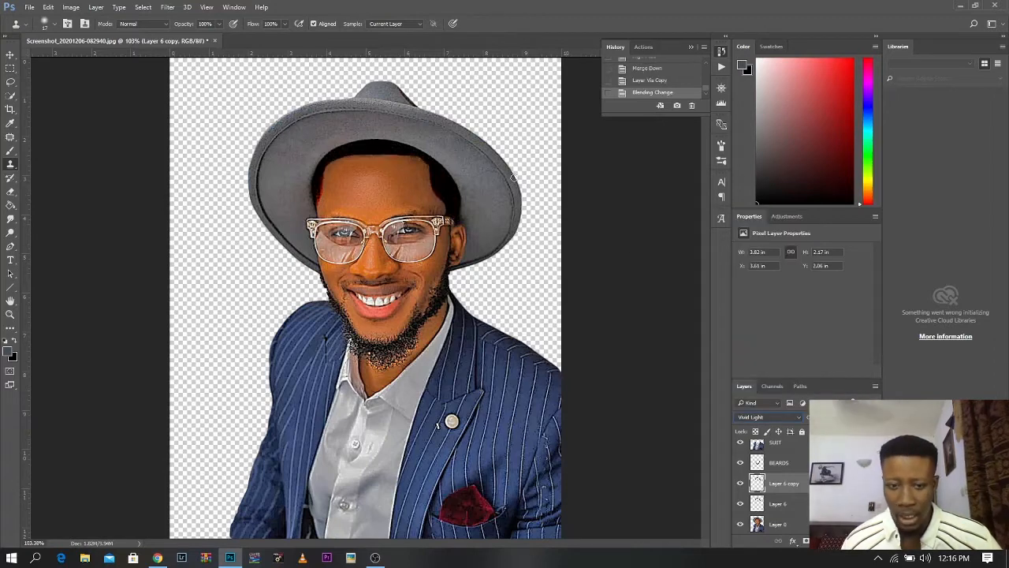
Step: Apply the same High Pass filter to the hair copy and merge it down into Layer 6
left_click(168, 7)
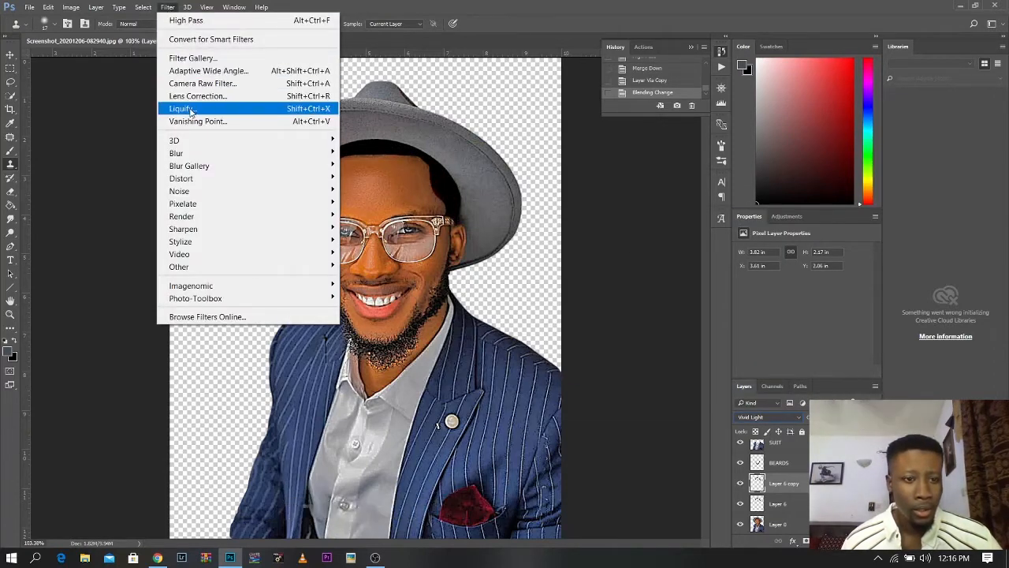
mouse_move(300, 267)
left_click(368, 279)
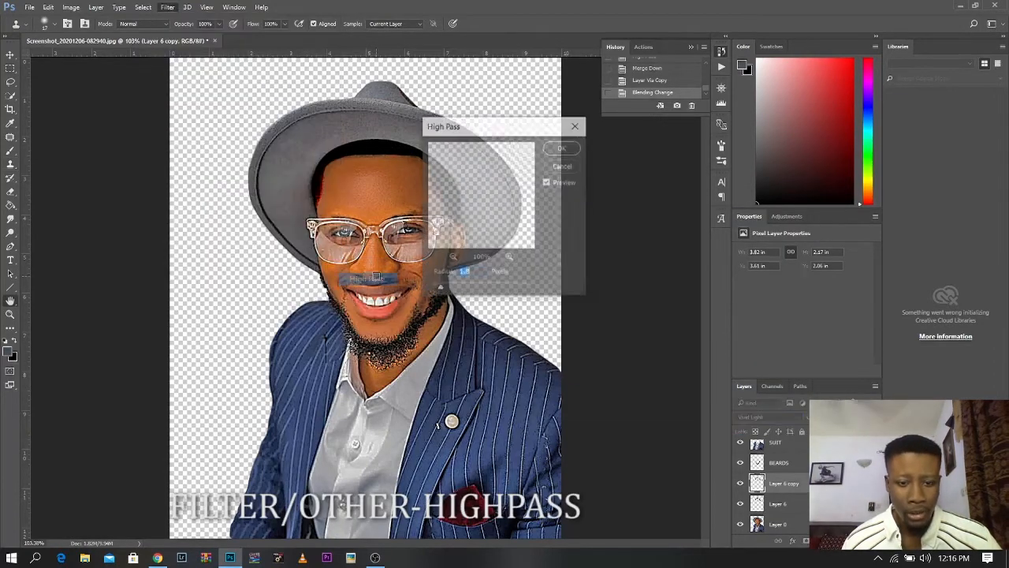
left_click(564, 149)
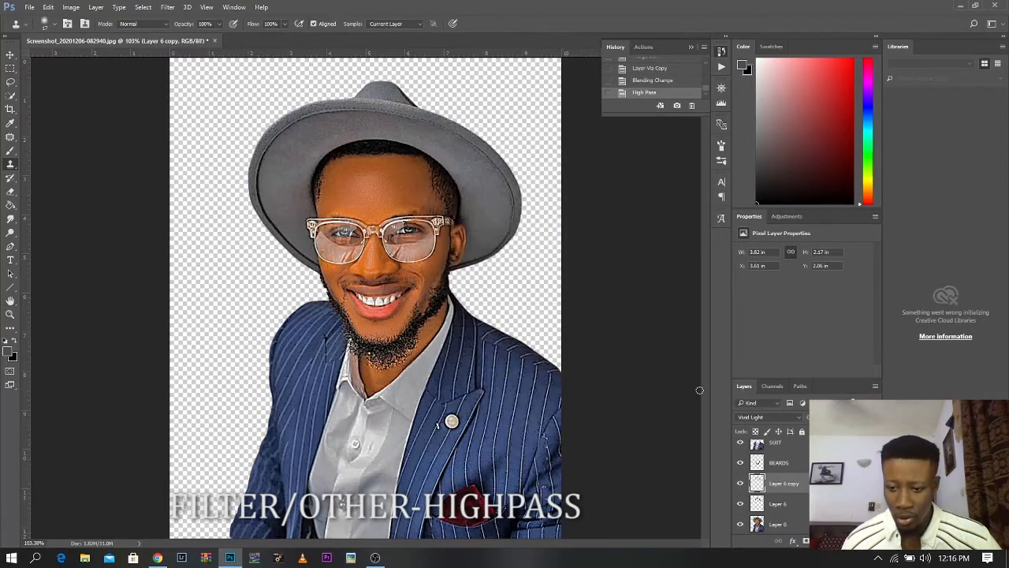
key("ctrl+e")
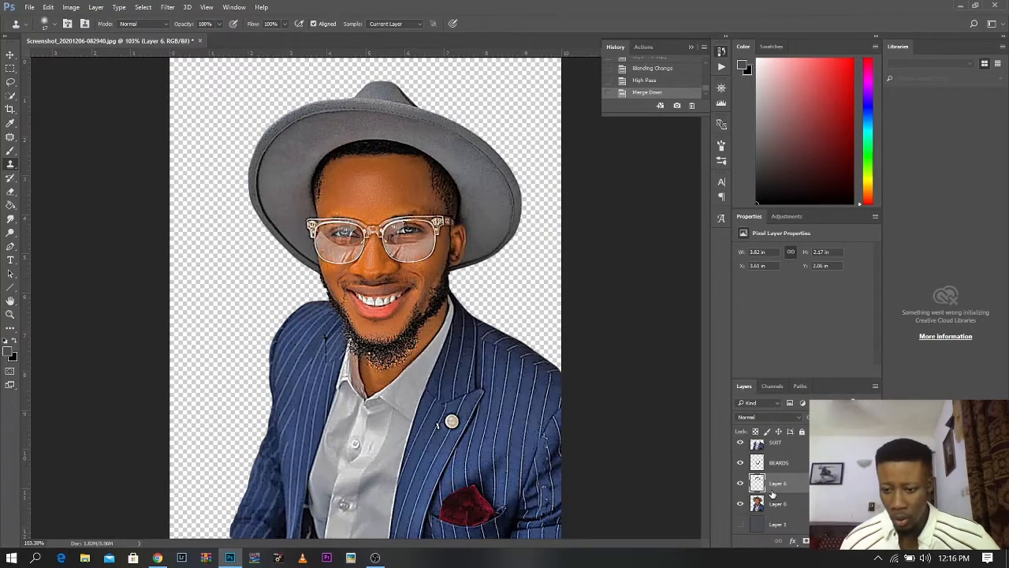
Step: Rename Layer 6 to HAIRS
double_click(777, 483)
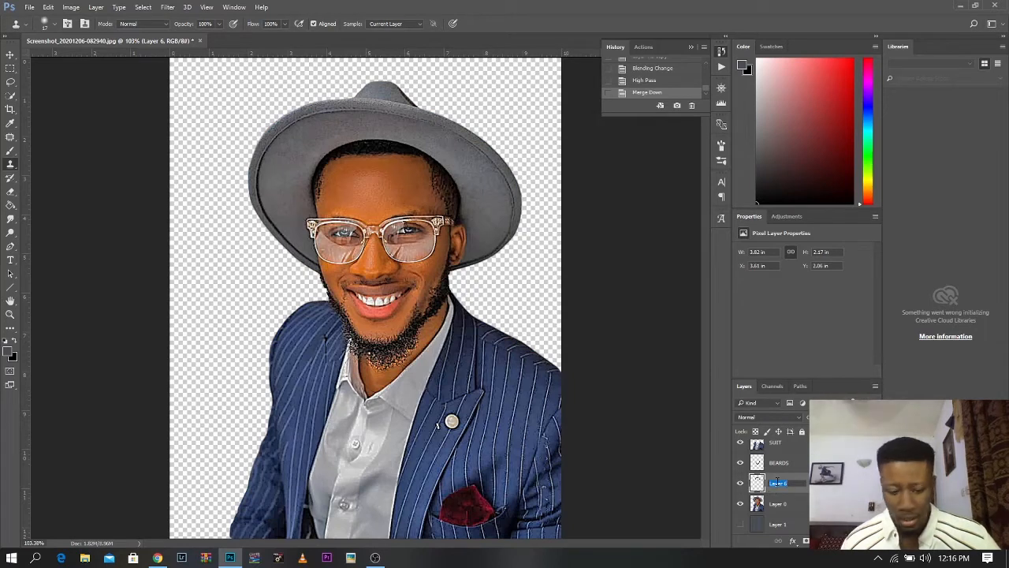
type("HA")
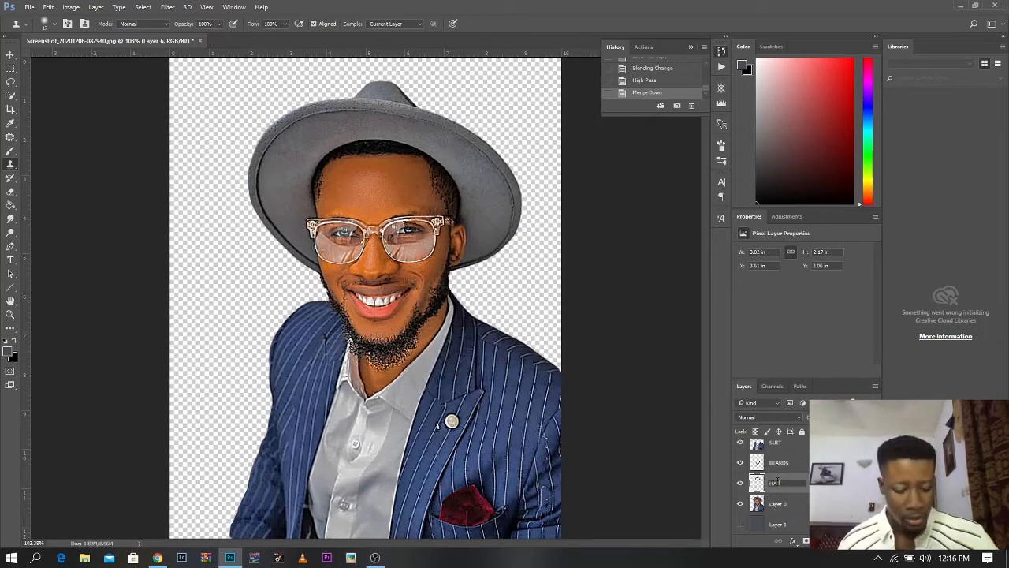
type("IRS")
Step: Apply an Oil Paint filter to the BEARDS layer with stylization 0.8, cleanliness 1.9, scale 9.3 and bristle detail 7.0
left_click(783, 465)
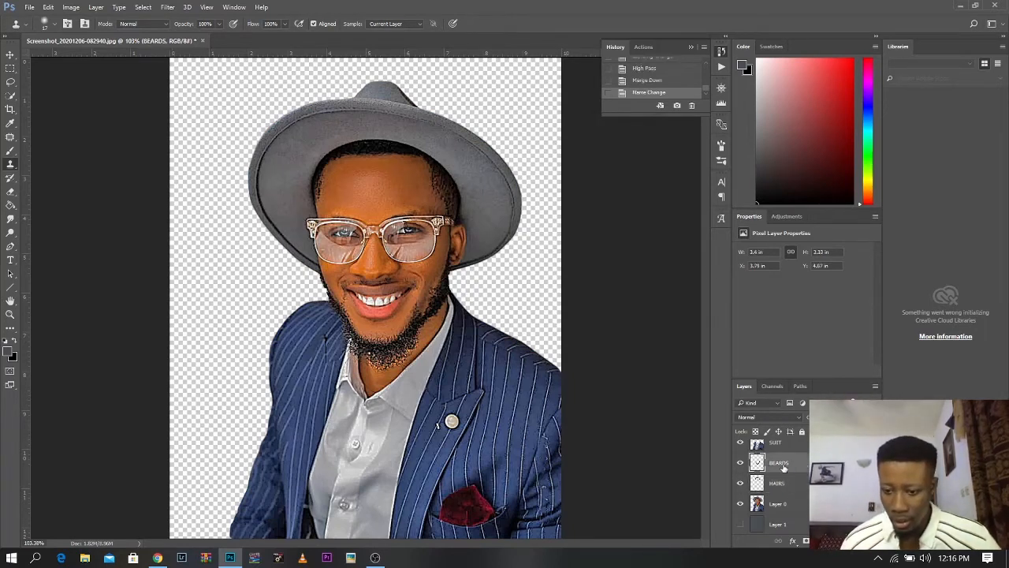
scroll(427, 277, "up", 5)
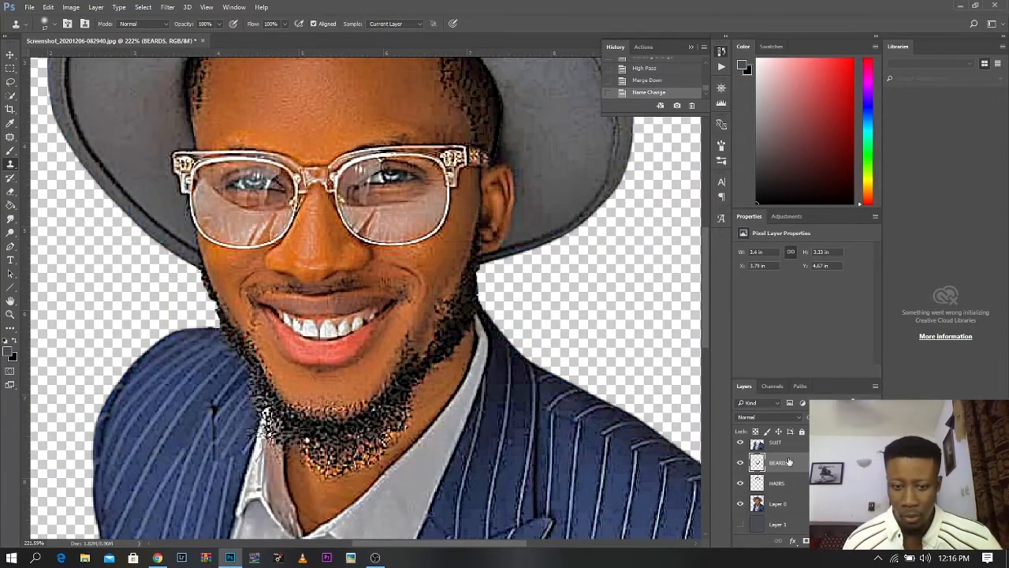
left_click(168, 8)
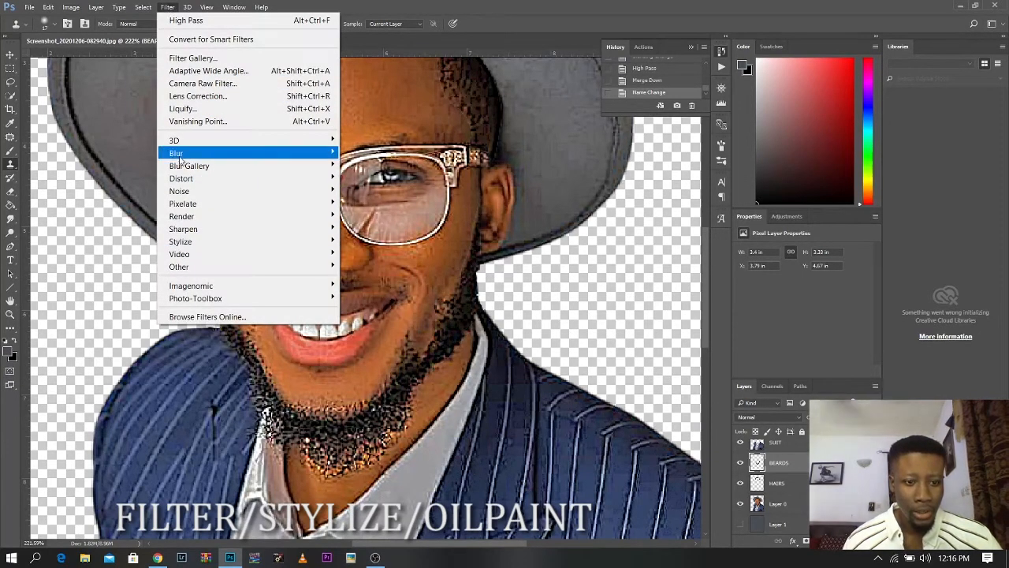
mouse_move(237, 244)
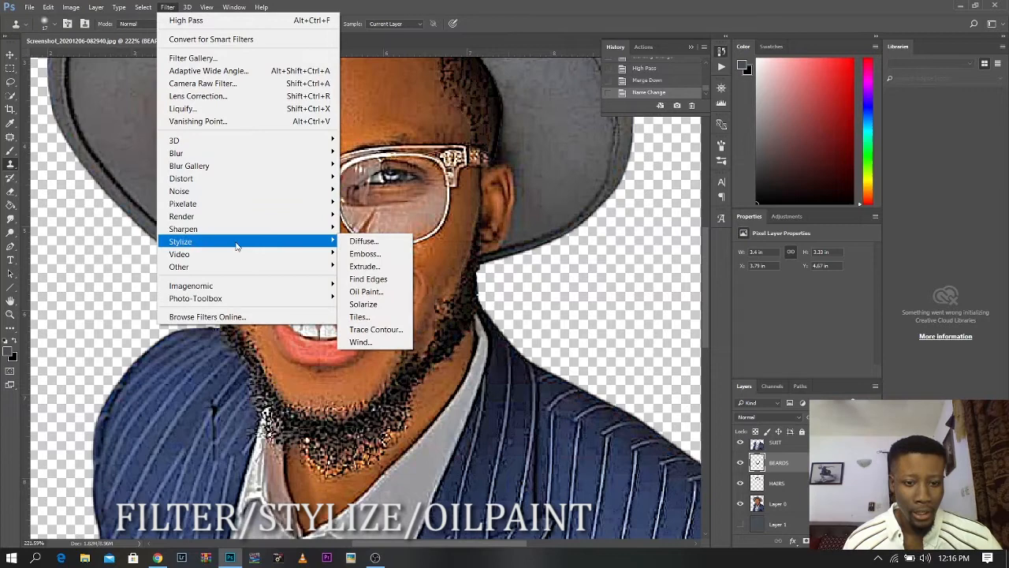
left_click(366, 291)
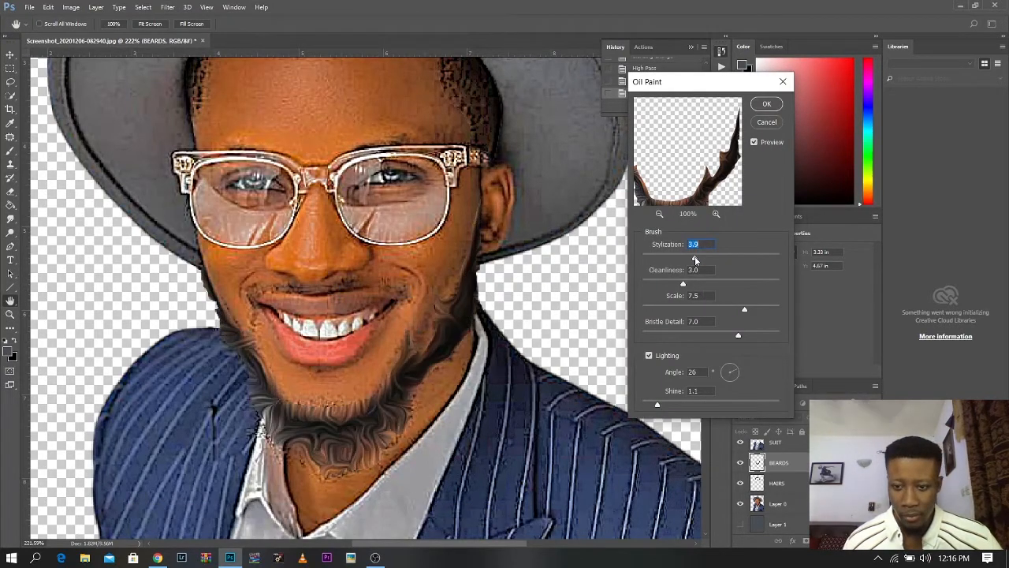
left_click_drag(682, 285, 654, 285)
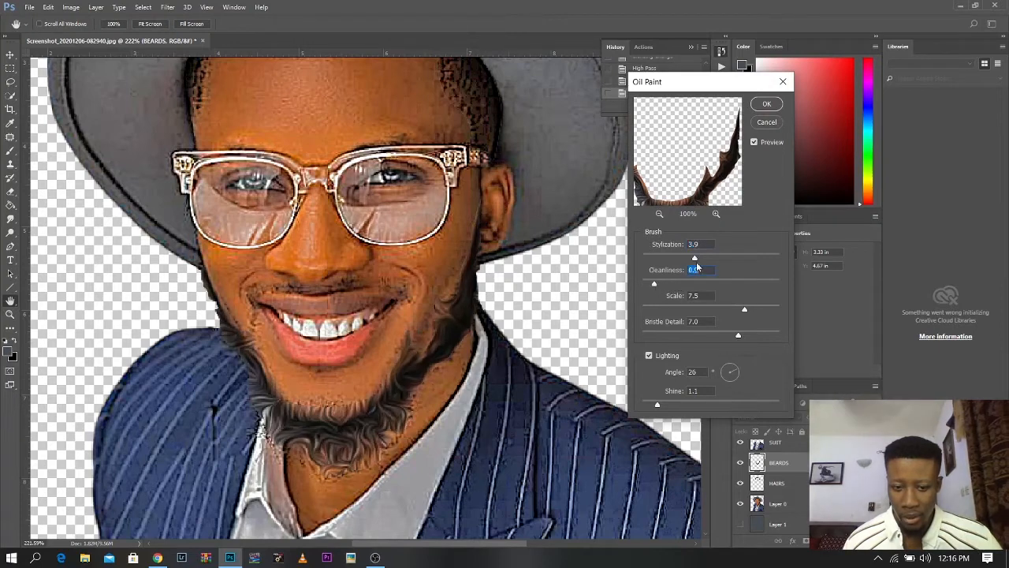
left_click_drag(695, 259, 656, 261)
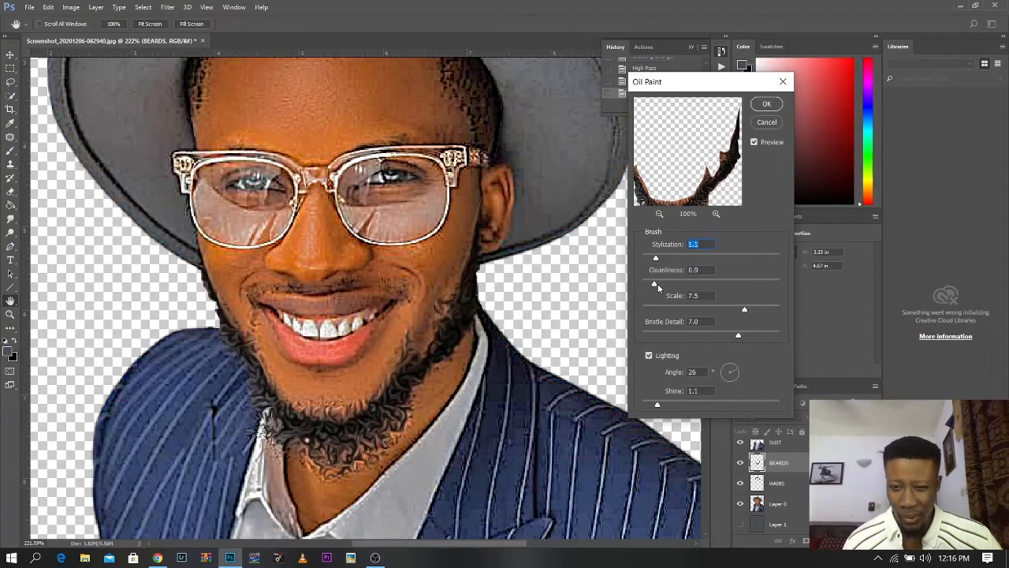
left_click_drag(653, 285, 650, 260)
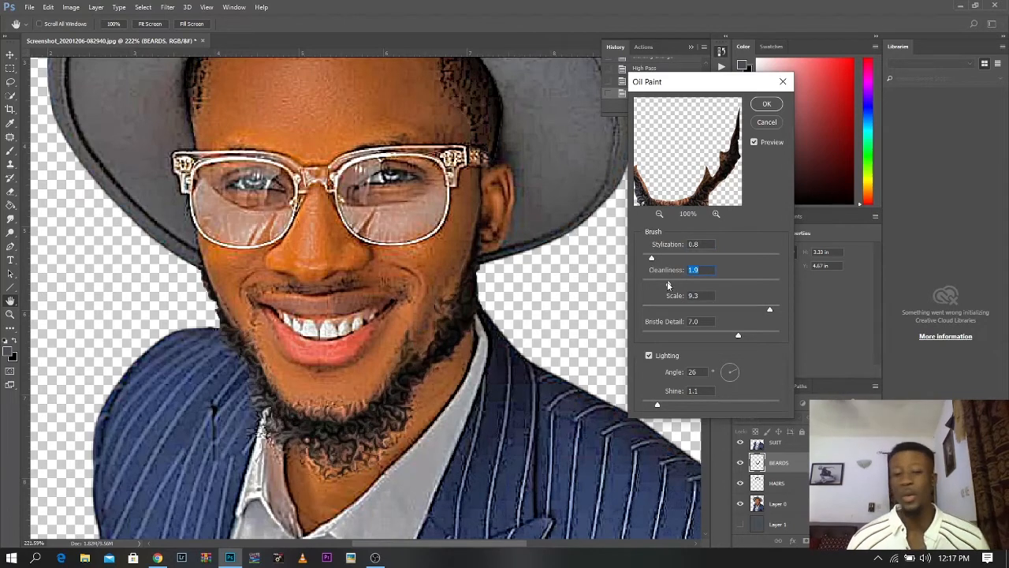
key("Return")
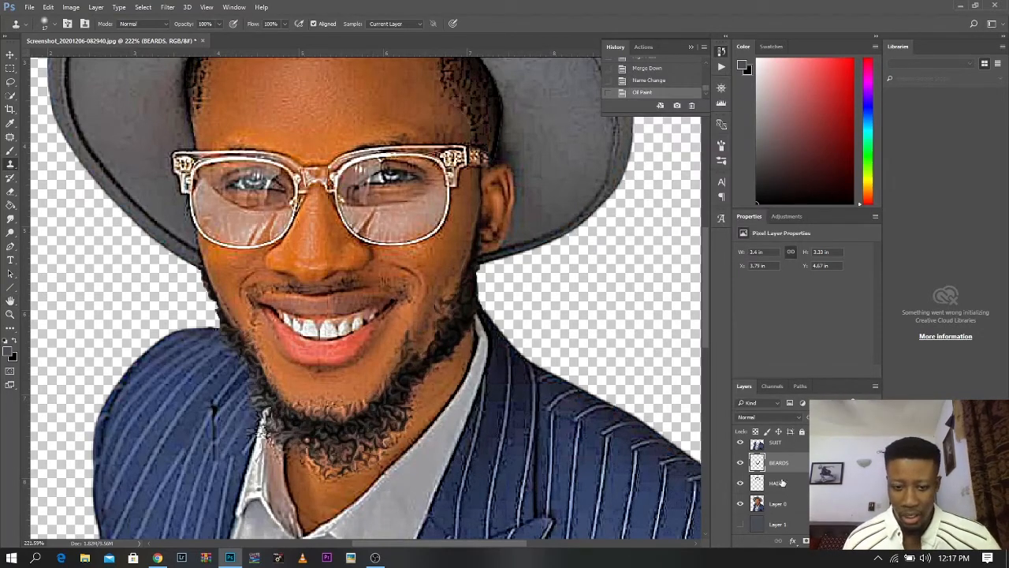
Step: Make the HAIRS layer the active layer
scroll(781, 482, "up", 2)
scroll(783, 488, "down", 2)
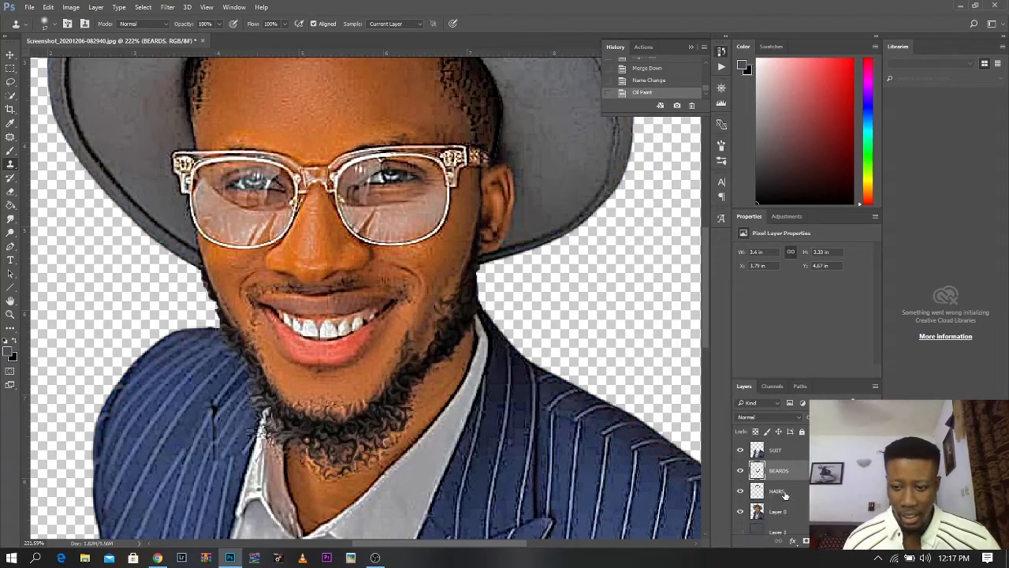
left_click(784, 492)
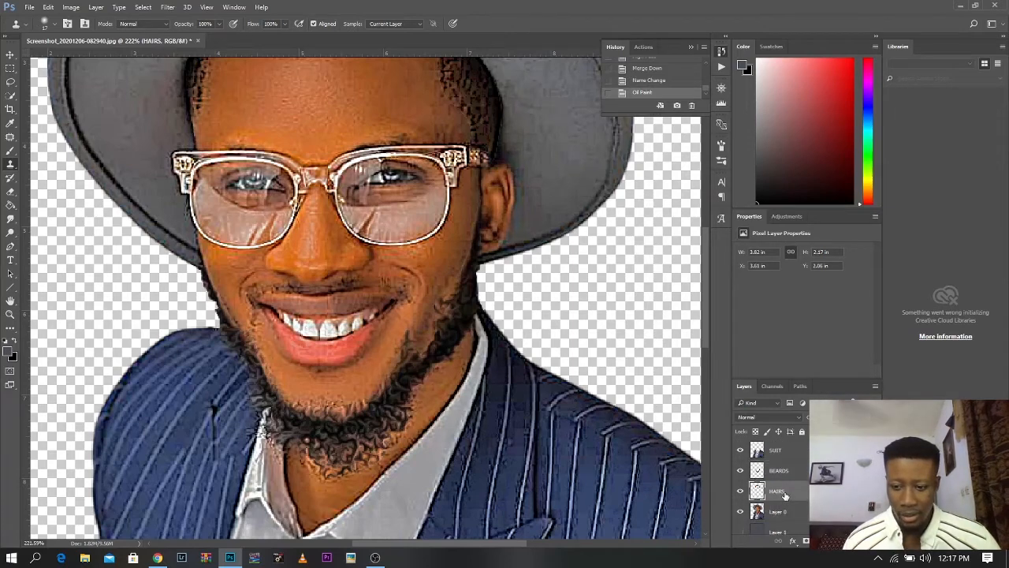
left_click(167, 7)
mouse_move(236, 243)
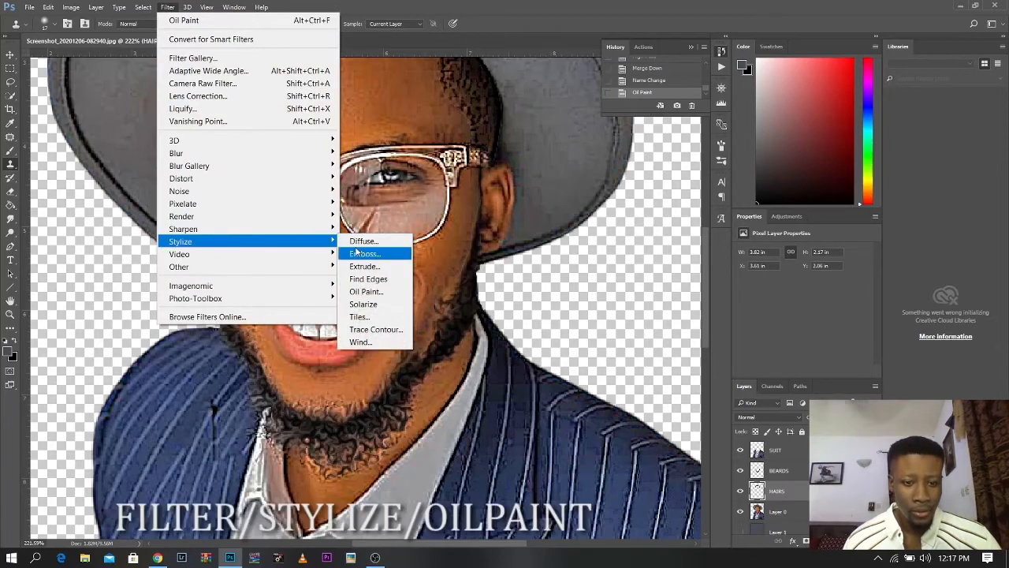
left_click(363, 291)
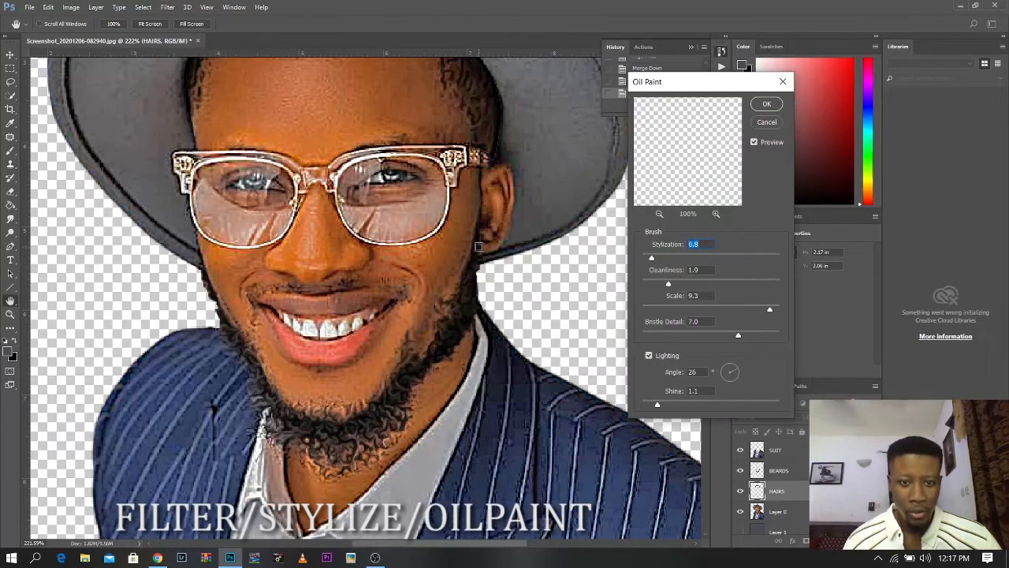
left_click(766, 104)
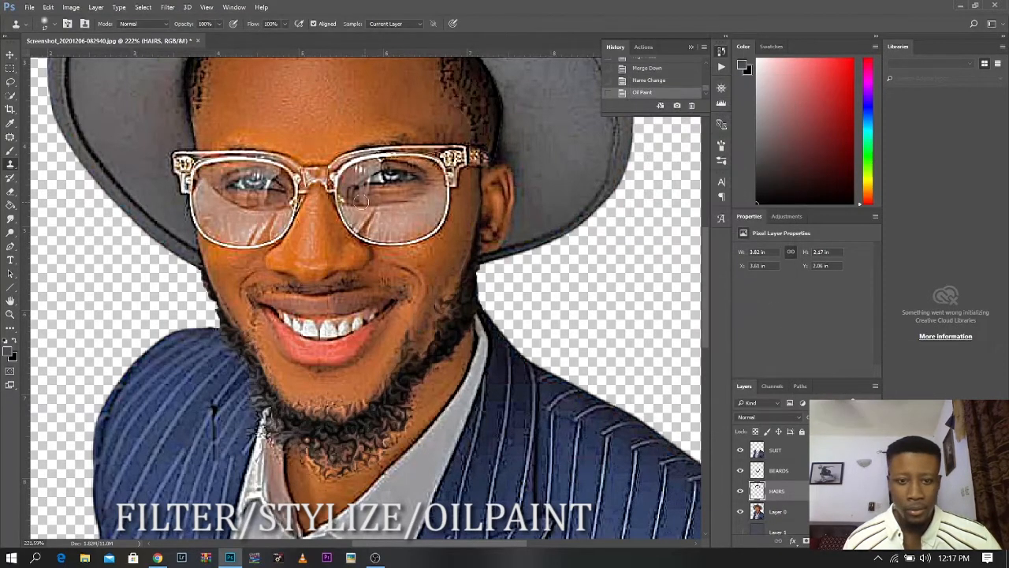
Step: Apply the Oil Paint filter to the HAIRS layer with the same settings as the beard
scroll(350, 196, "up", 3)
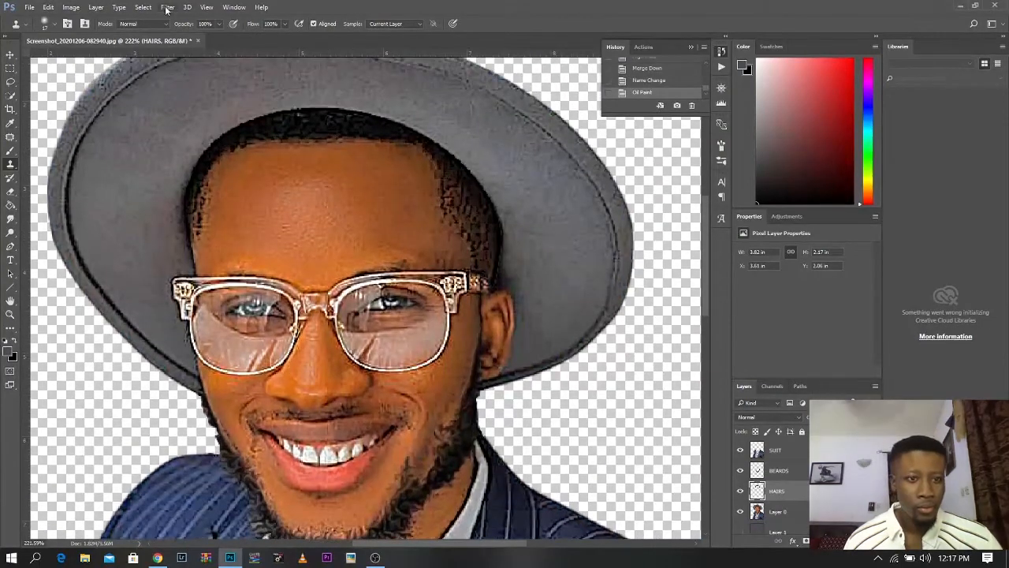
left_click(167, 7)
mouse_move(221, 244)
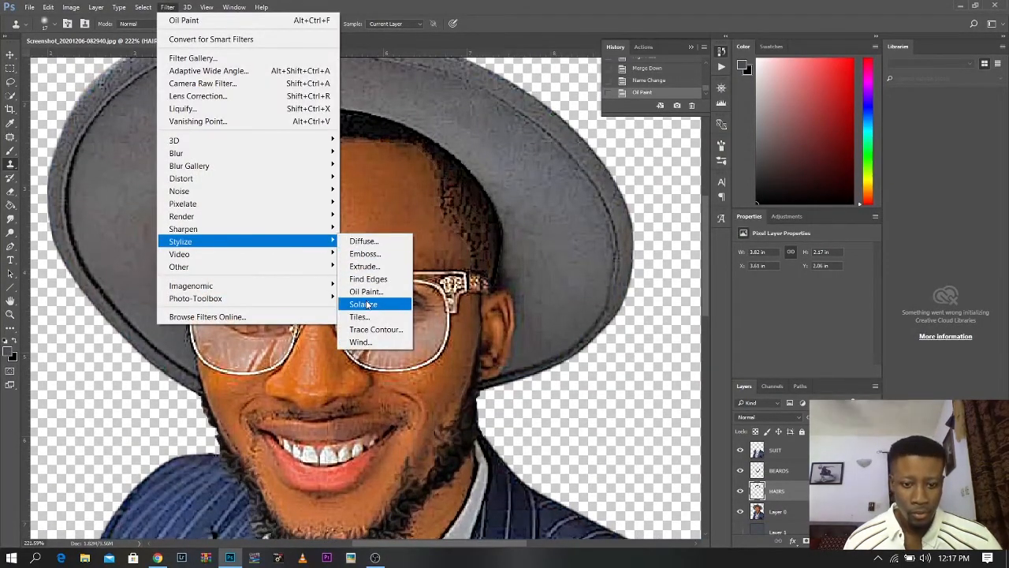
left_click(367, 292)
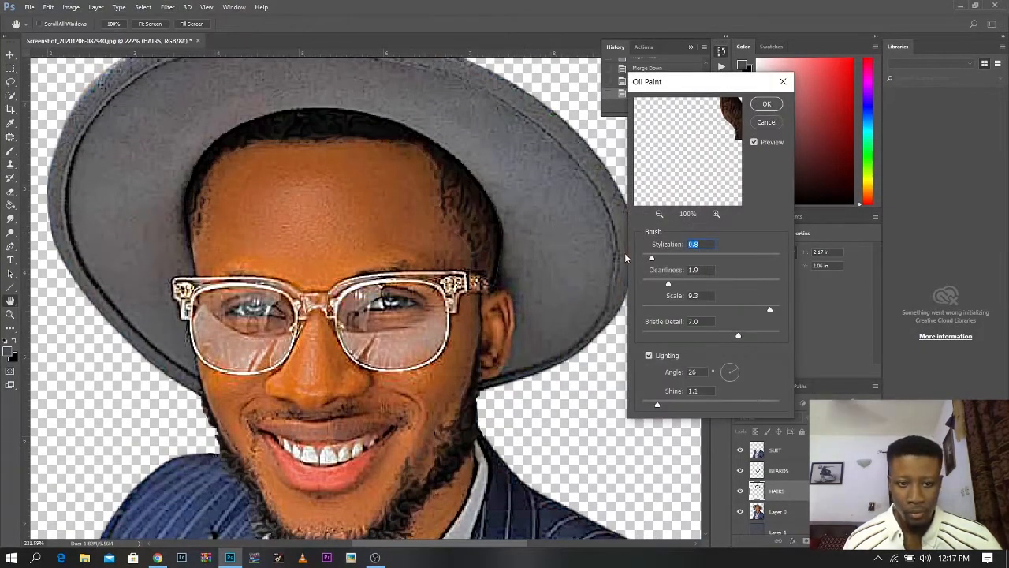
left_click(766, 103)
key("s")
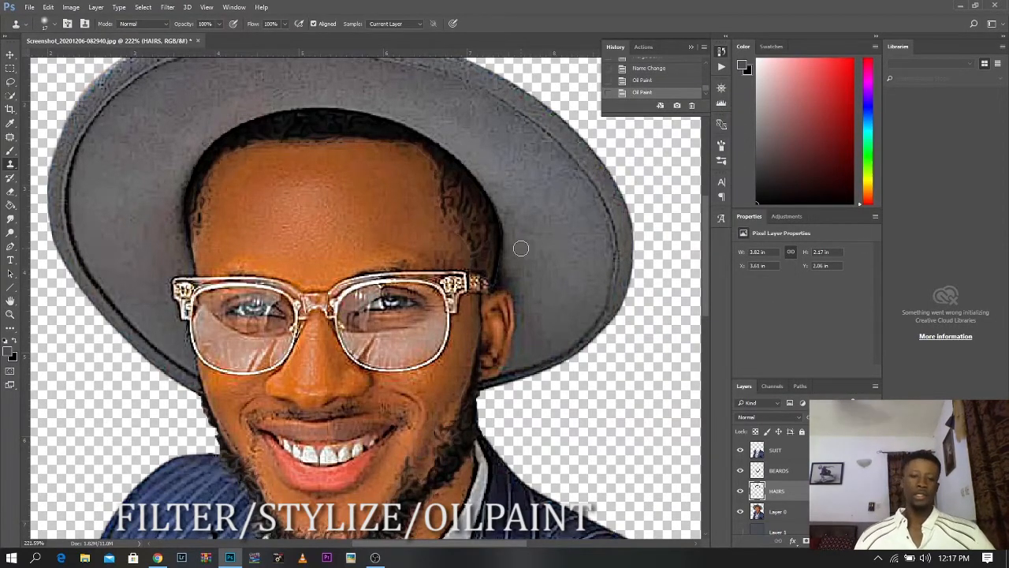
Step: Select the SUIT layer and set the image resolution to 300 pixels per inch in the Image Size settings
scroll(521, 240, "down", 10)
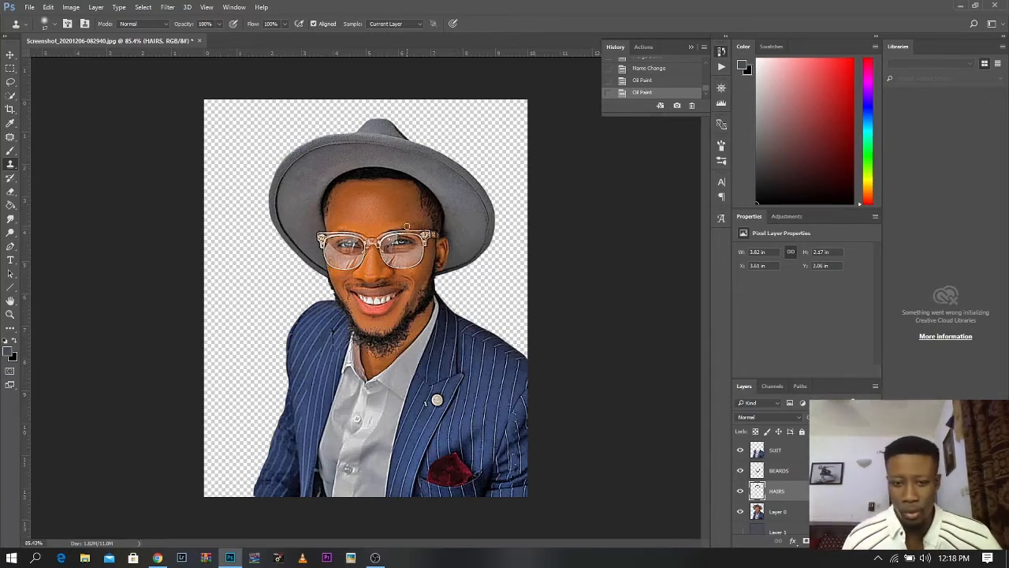
left_click(798, 455)
left_click(71, 7)
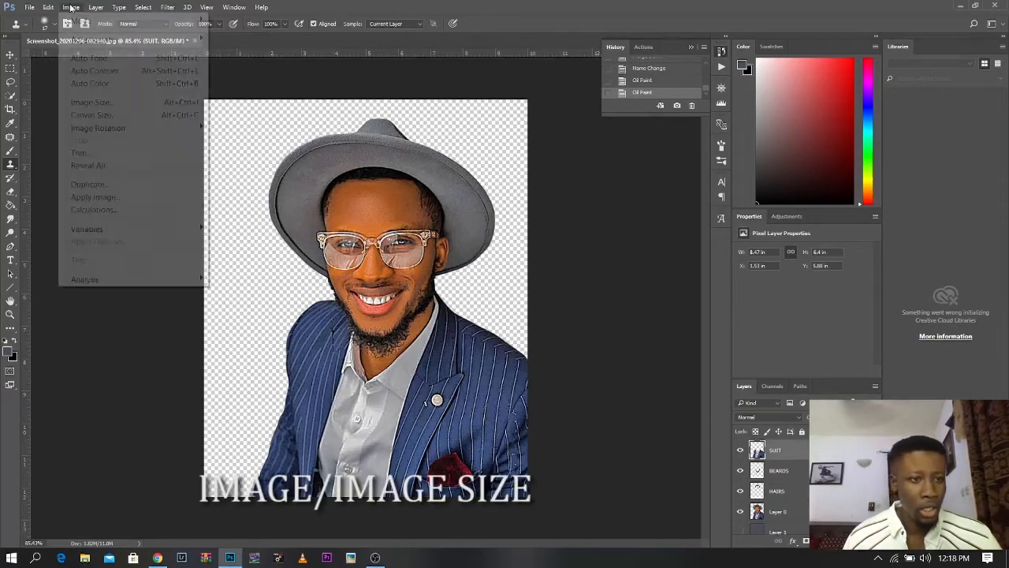
left_click(90, 101)
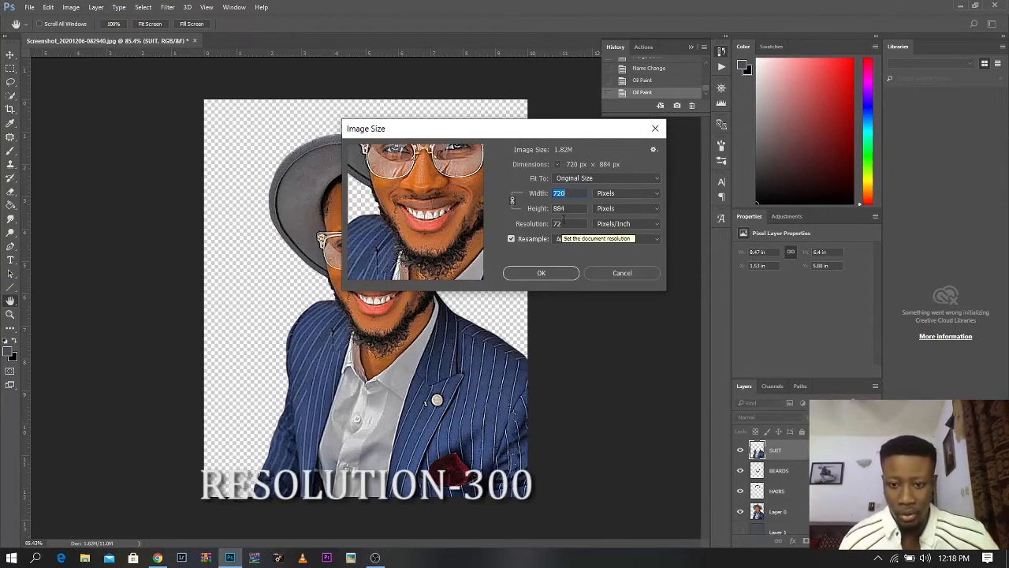
left_click(517, 223)
type("300")
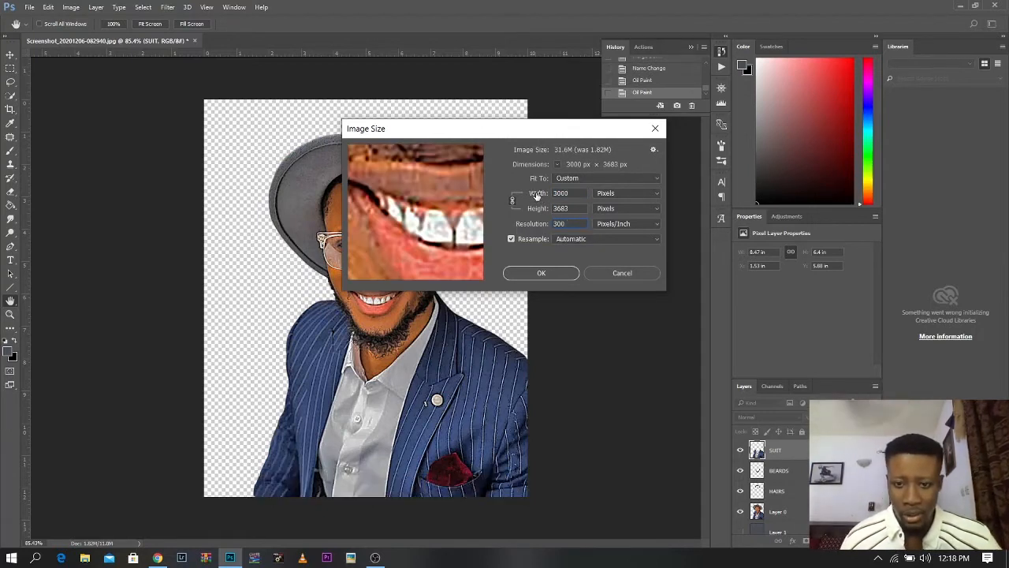
Step: Enlarge the image to 6333 px wide by 7776 px high, keeping the proportions, and apply the new size
left_click_drag(536, 194, 609, 201)
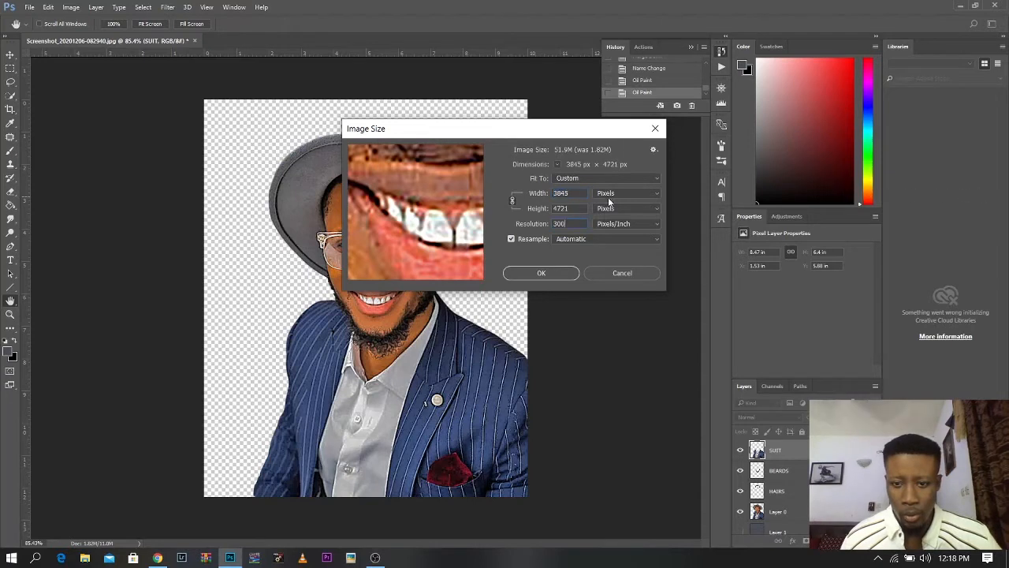
left_click_drag(536, 195, 1007, 192)
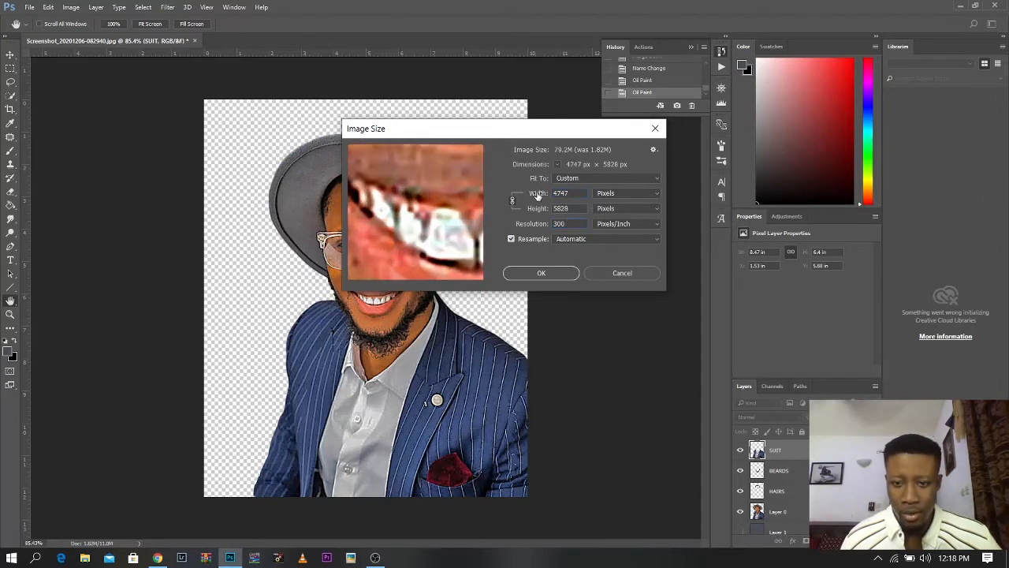
left_click_drag(536, 194, 796, 194)
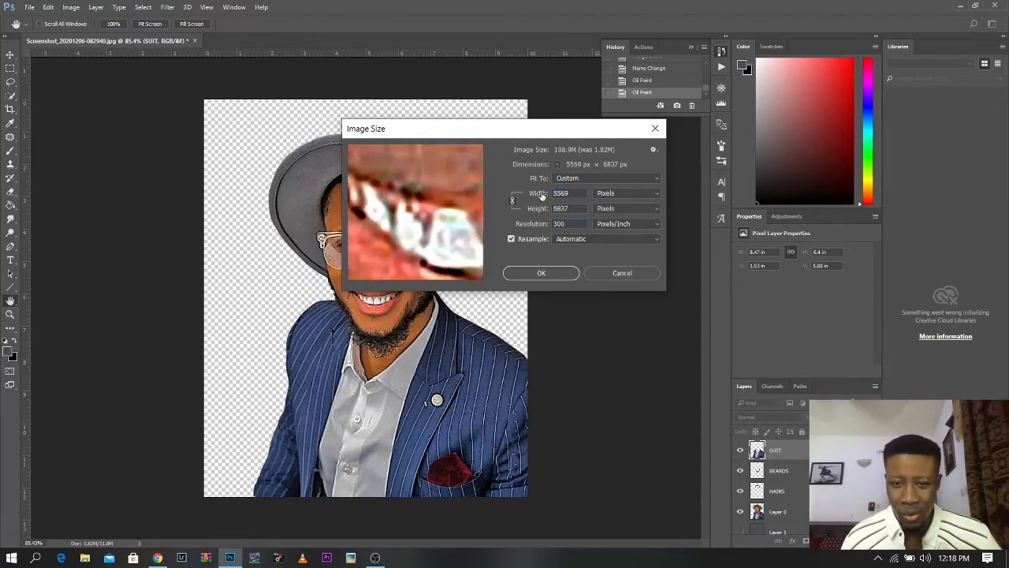
left_click_drag(541, 194, 601, 211)
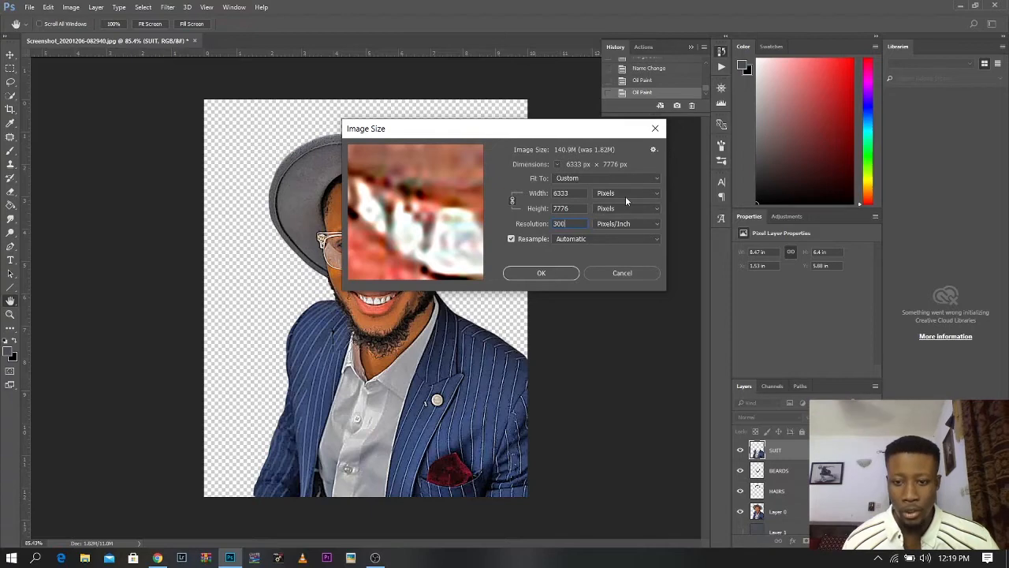
left_click(544, 271)
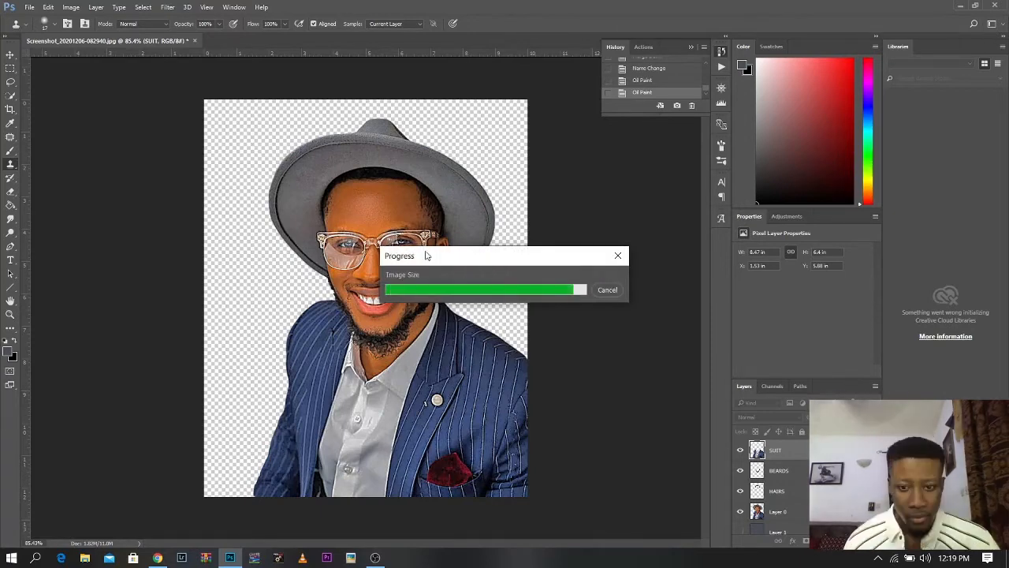
Step: Inspect the enlarged portrait's forehead, glasses and eyes up close, and check the whole picture
key("ctrl+0")
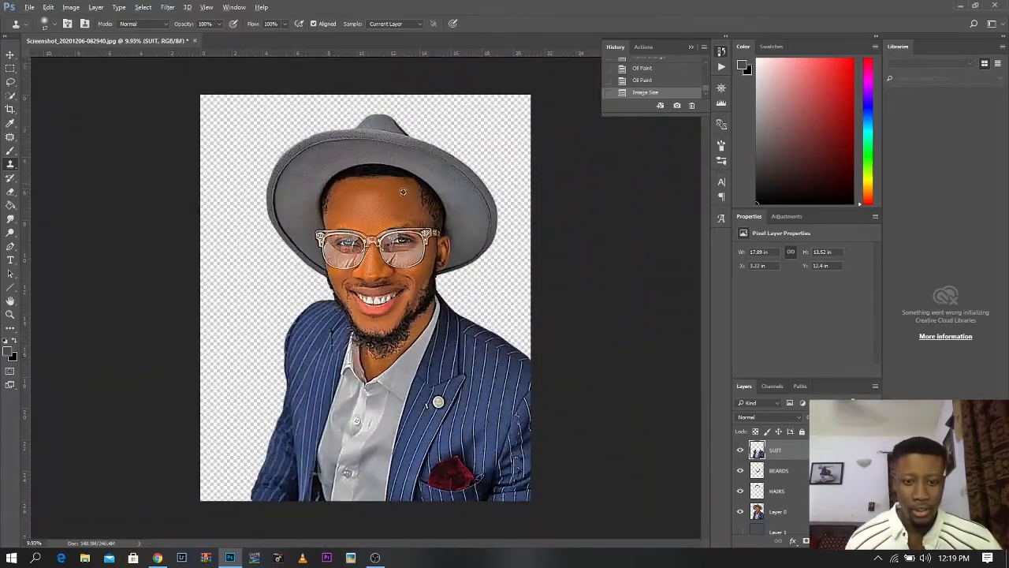
scroll(378, 221, "up", 5)
scroll(378, 221, "up", 3)
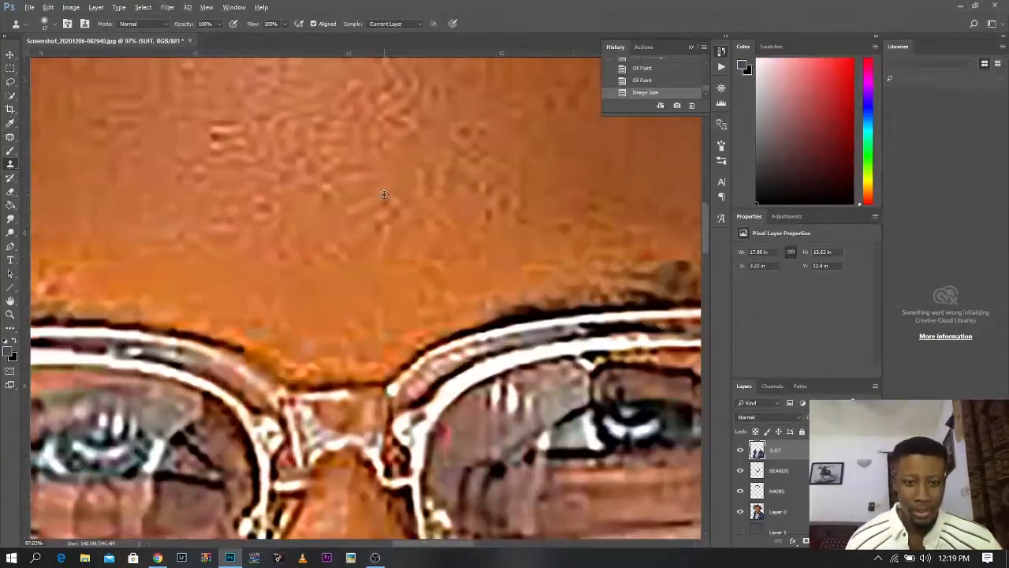
scroll(383, 198, "down", 4)
scroll(394, 189, "up", 2)
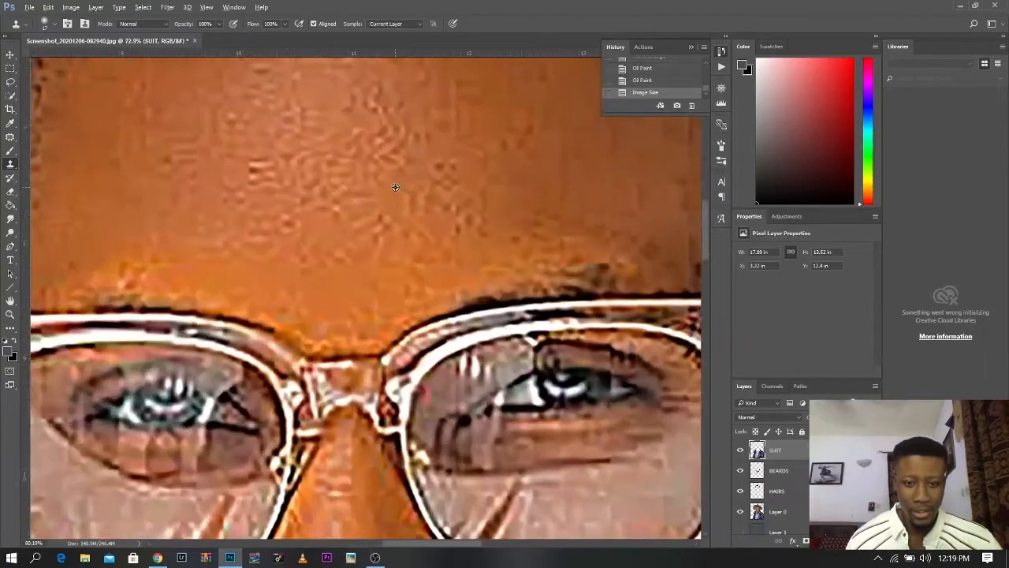
scroll(396, 186, "down", 5)
scroll(399, 184, "down", 3)
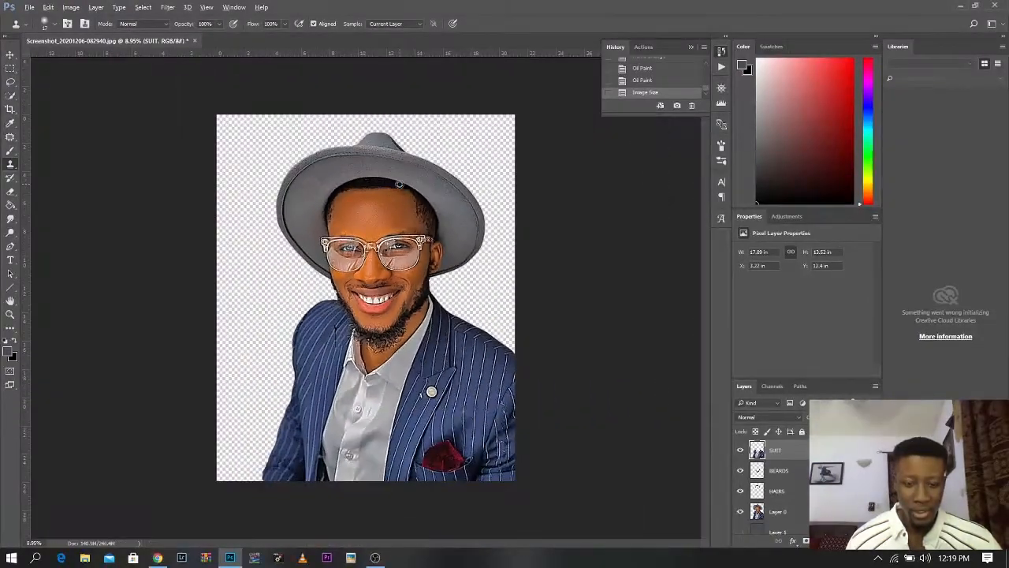
scroll(400, 189, "up", 1)
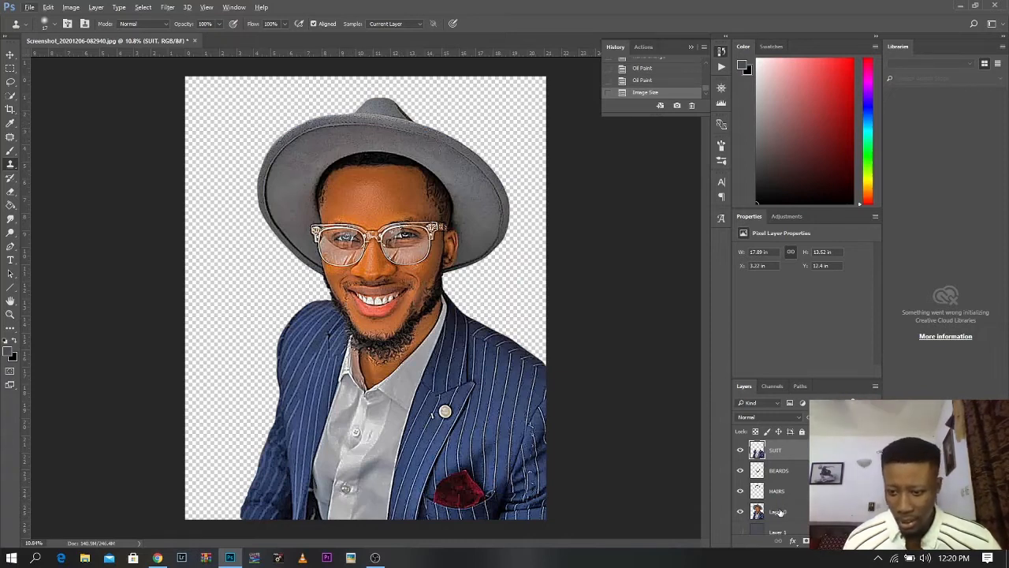
Step: Add a solid color fill layer in dark gray (#474e54) above the HAT layer and clip it to the hat
scroll(784, 512, "down", 1)
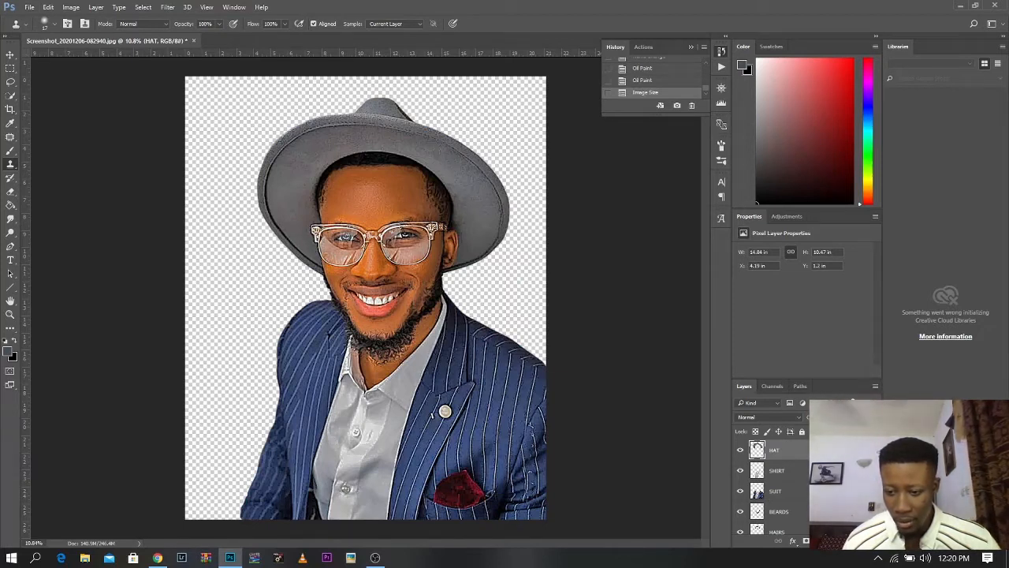
left_click(820, 542)
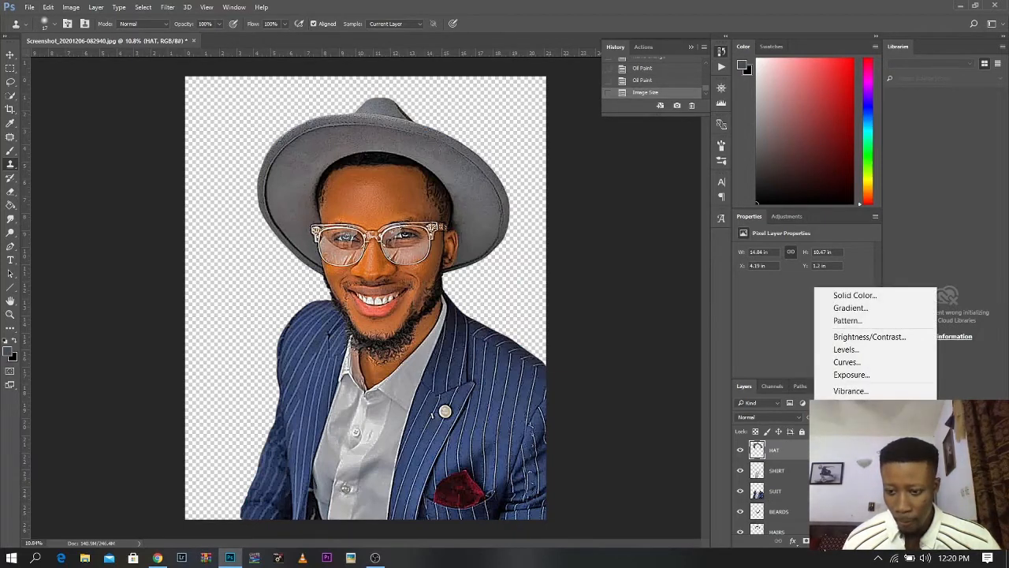
left_click(848, 296)
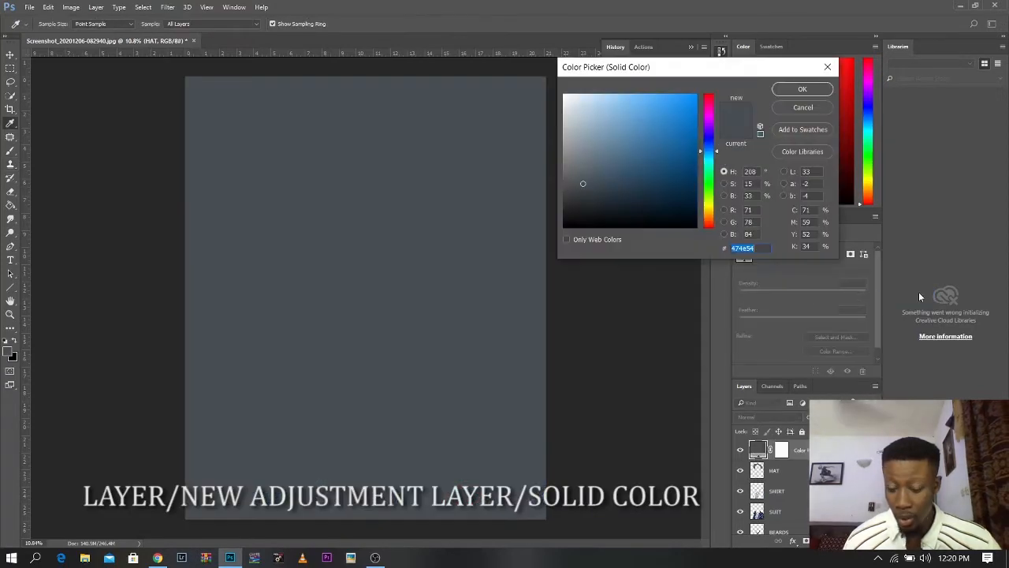
left_click(802, 89)
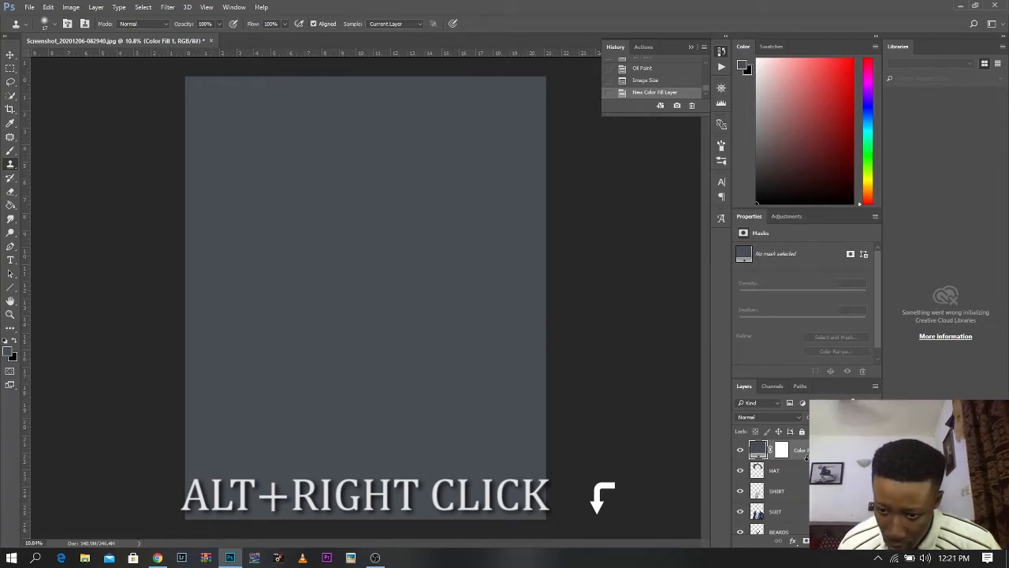
left_click(806, 460, "alt")
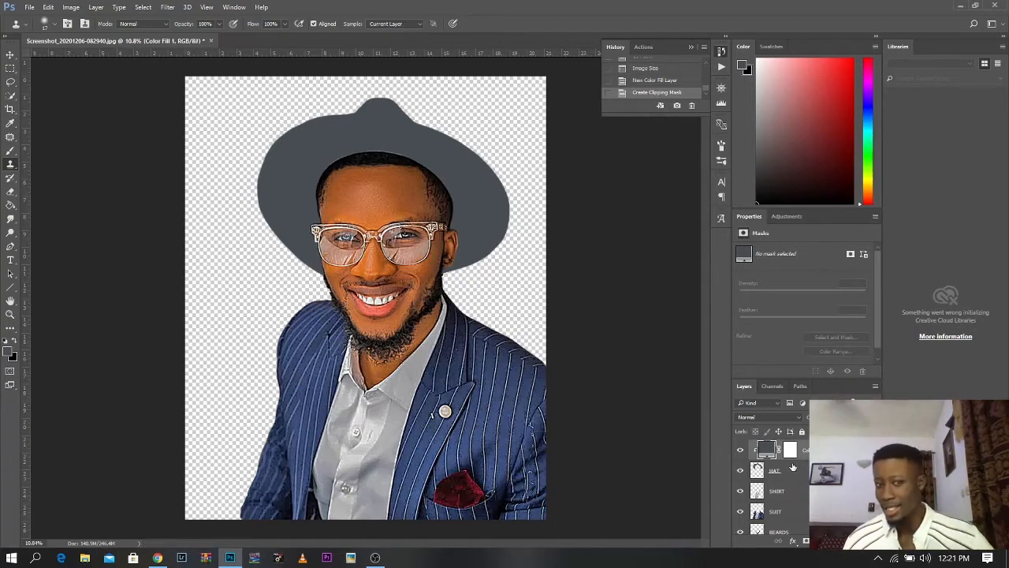
Step: Set the hat's color fill to the Color blending mode and change its color to black (#000000)
left_click(759, 416)
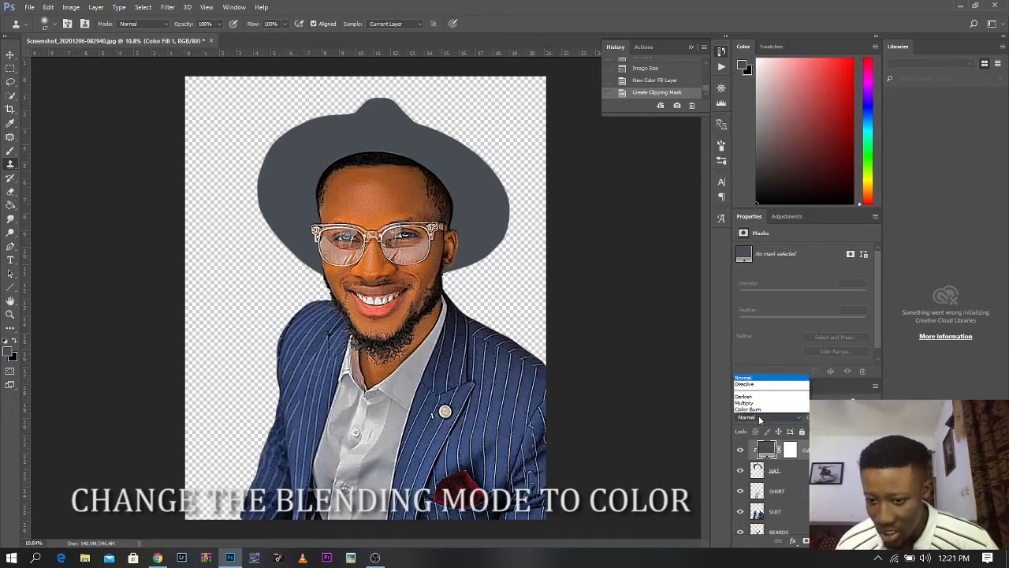
left_click(743, 402)
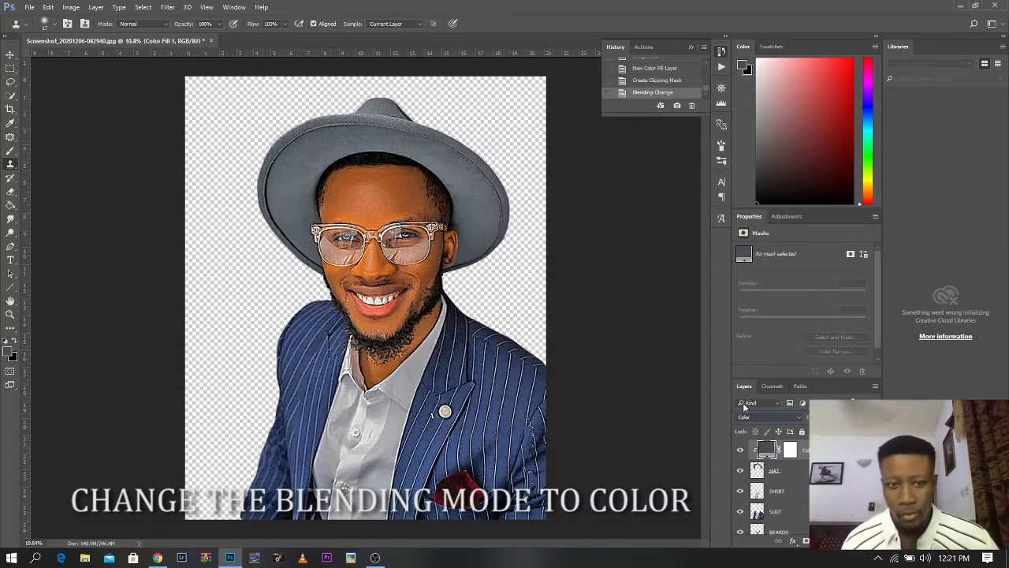
double_click(765, 449)
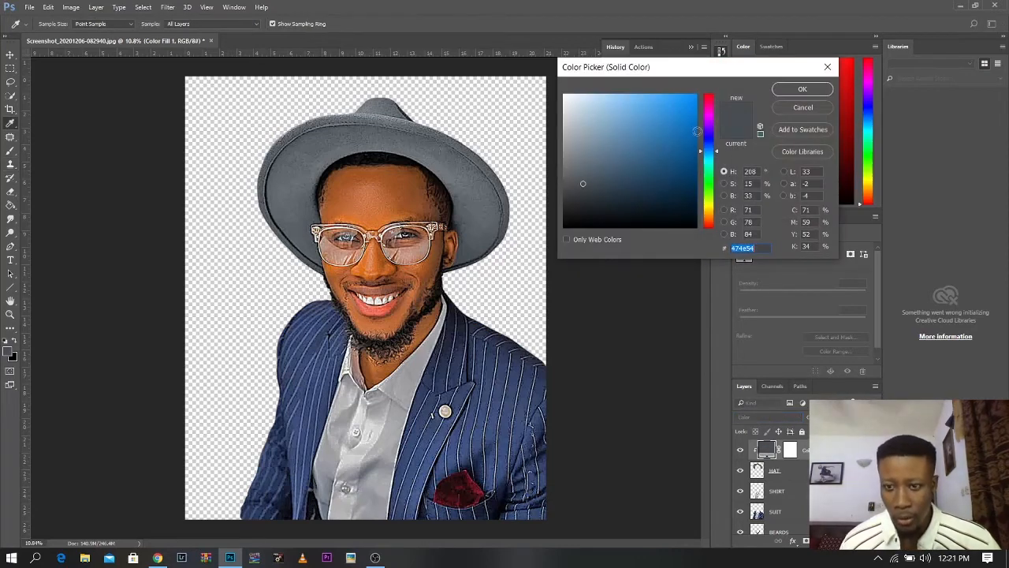
left_click_drag(712, 127, 709, 216)
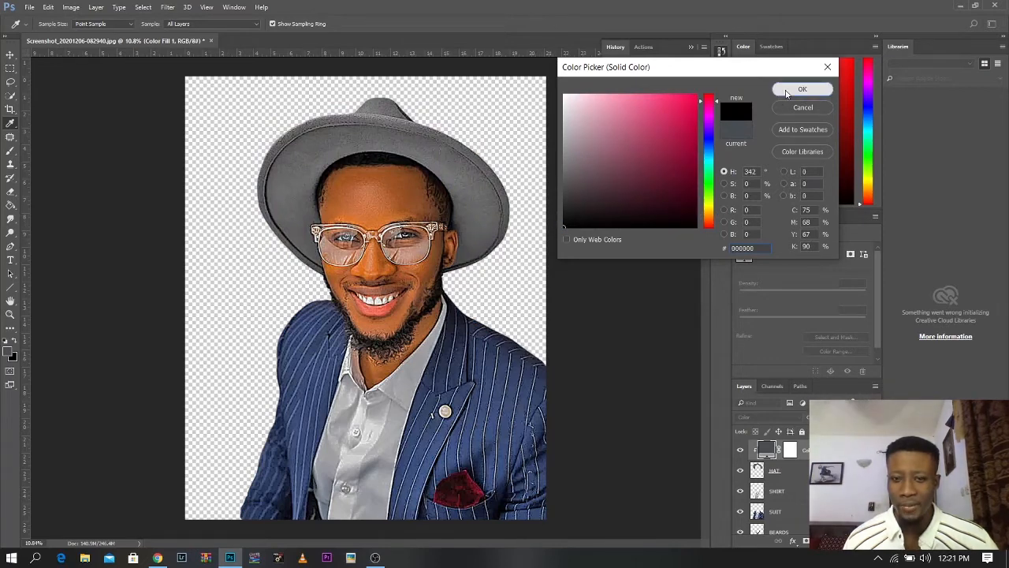
left_click(789, 87)
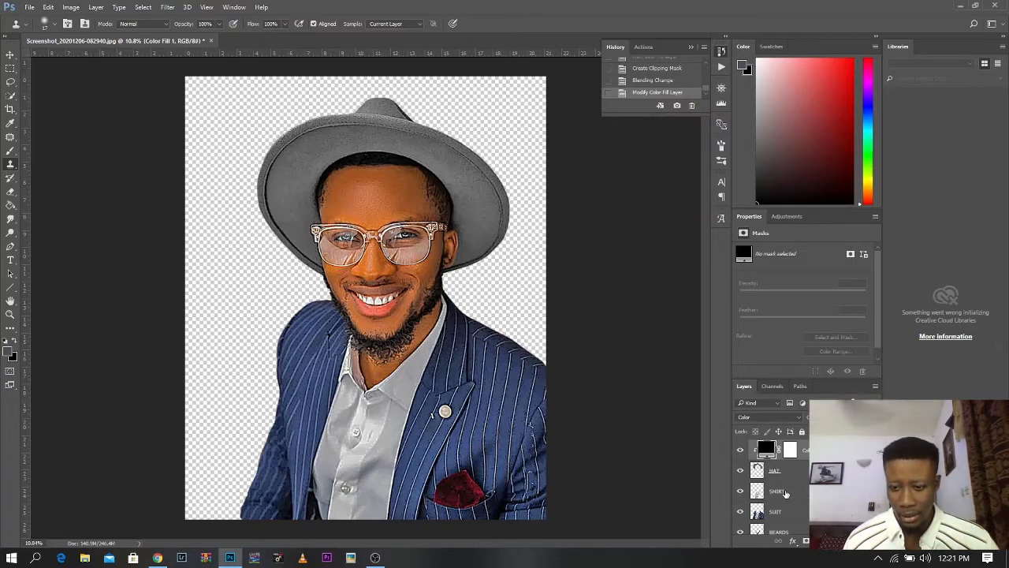
Step: Add a solid color fill layer in pink (#ee7b9e) directly above the SUIT layer
left_click(788, 512)
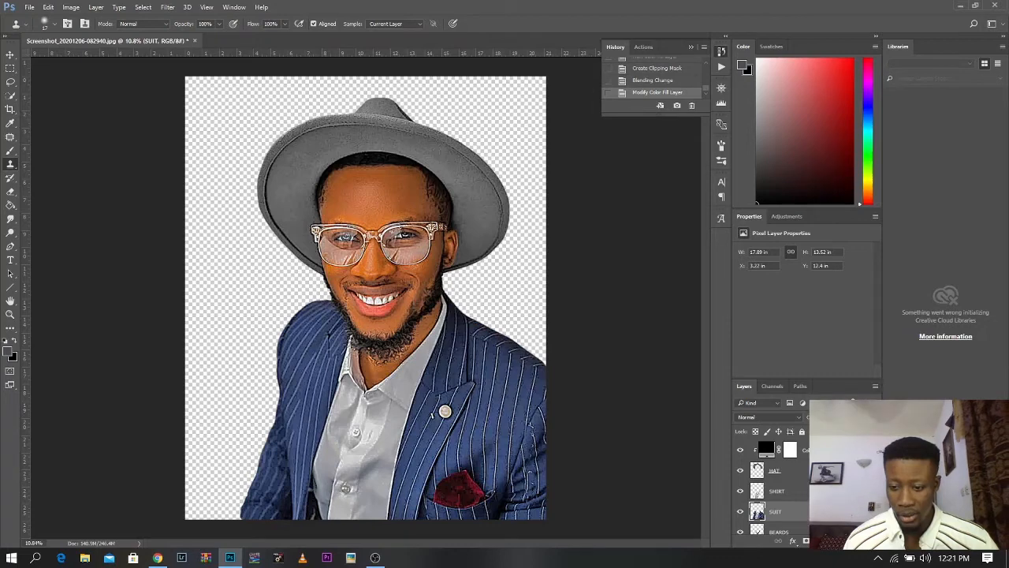
left_click(818, 540)
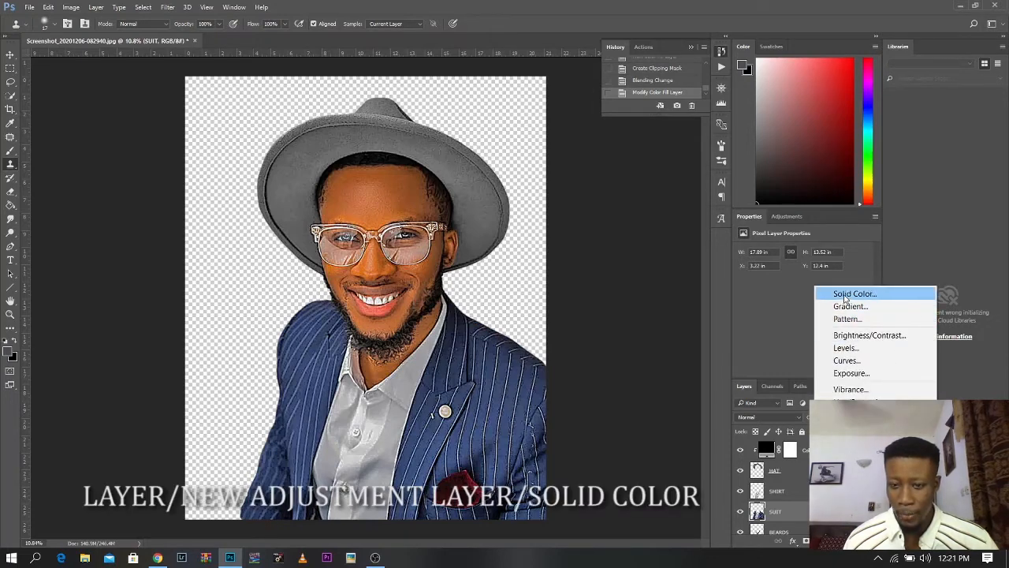
left_click(843, 299)
left_click(708, 120)
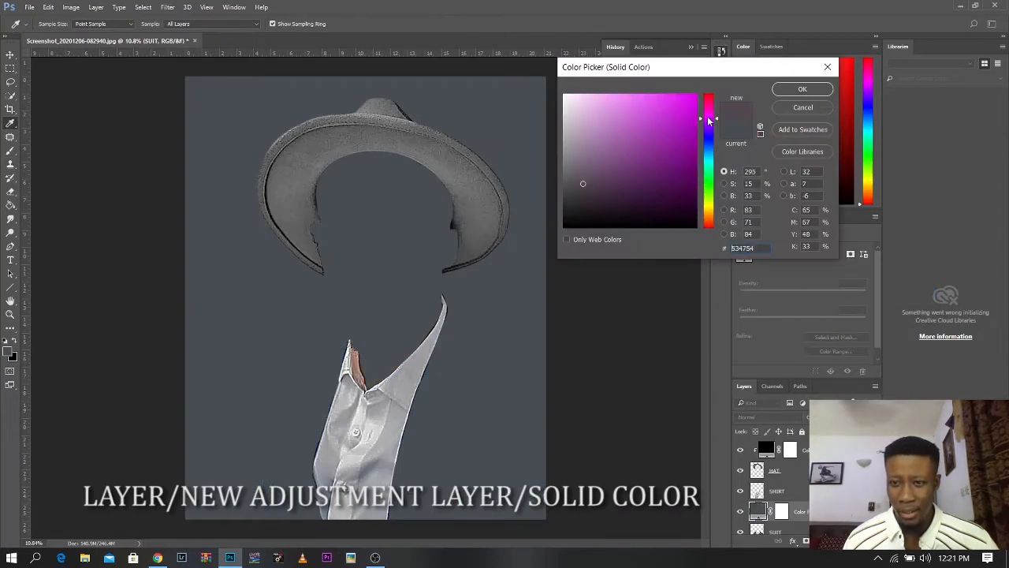
mouse_move(708, 120)
left_mouse_down()
mouse_move(708, 101)
mouse_move(627, 103)
left_mouse_up()
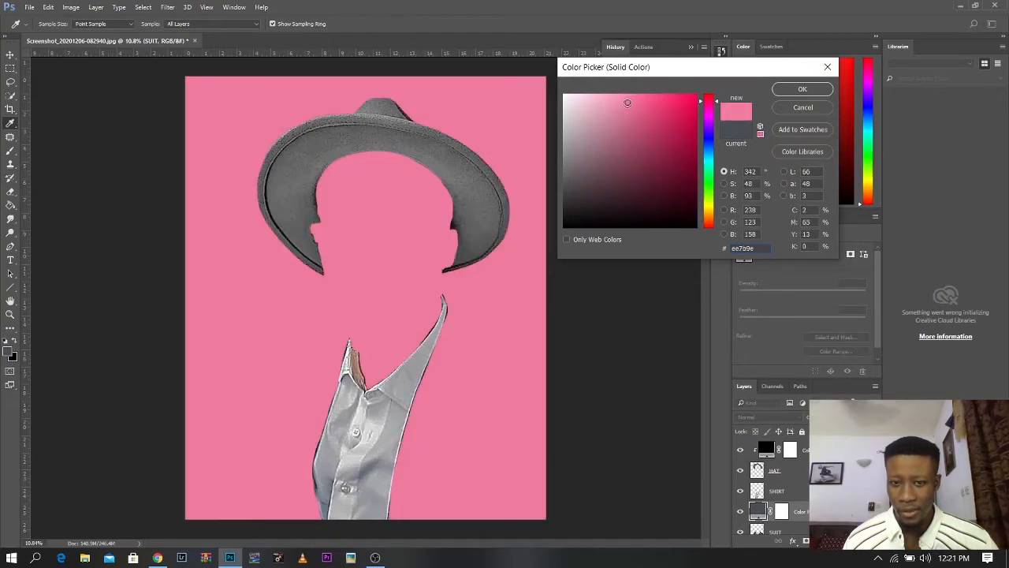
left_click(785, 93)
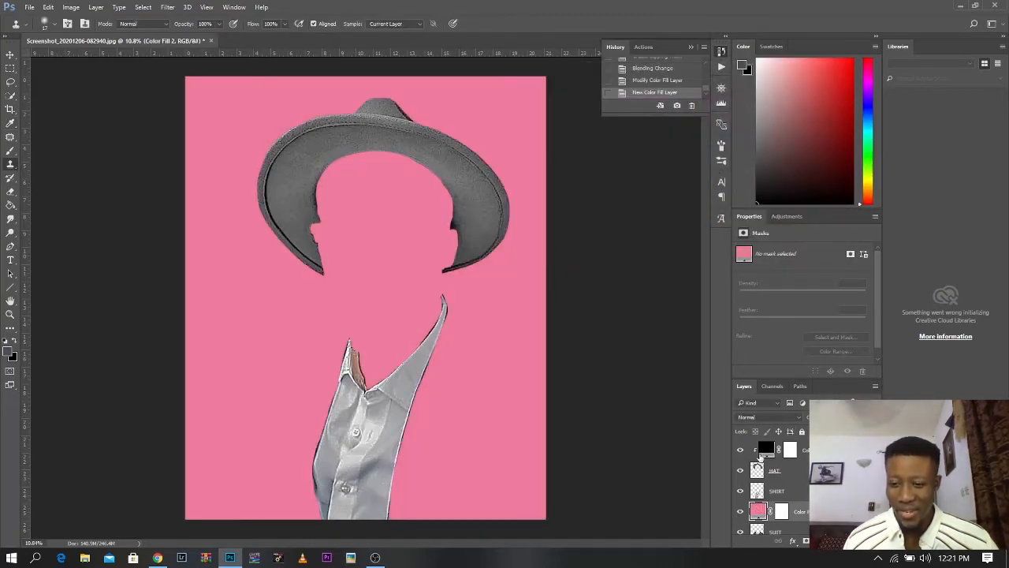
Step: Set the pink fill to the Color blending mode and clip it to the SUIT layer
left_click(768, 417)
left_click(756, 407)
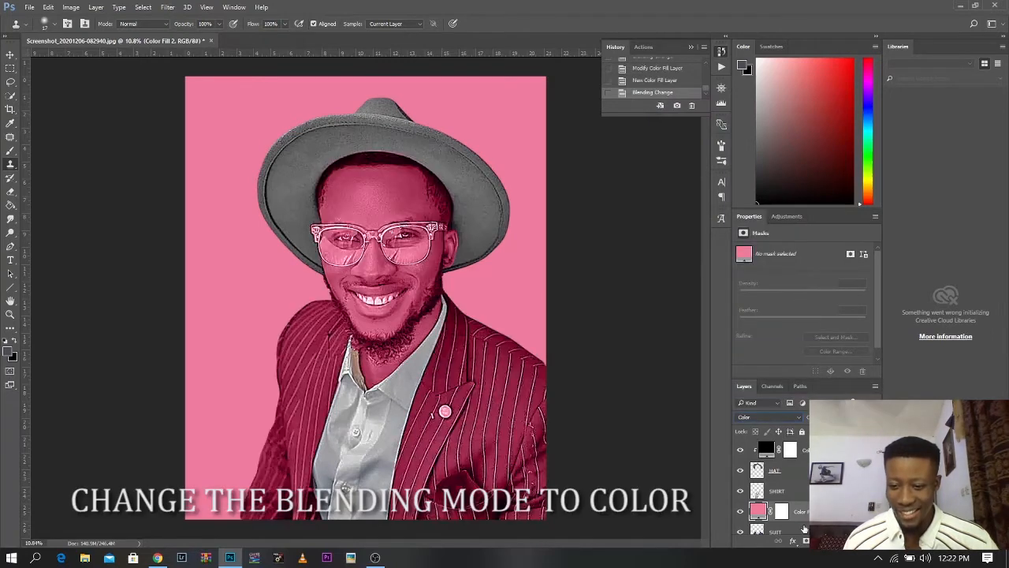
scroll(800, 504, "down", 2)
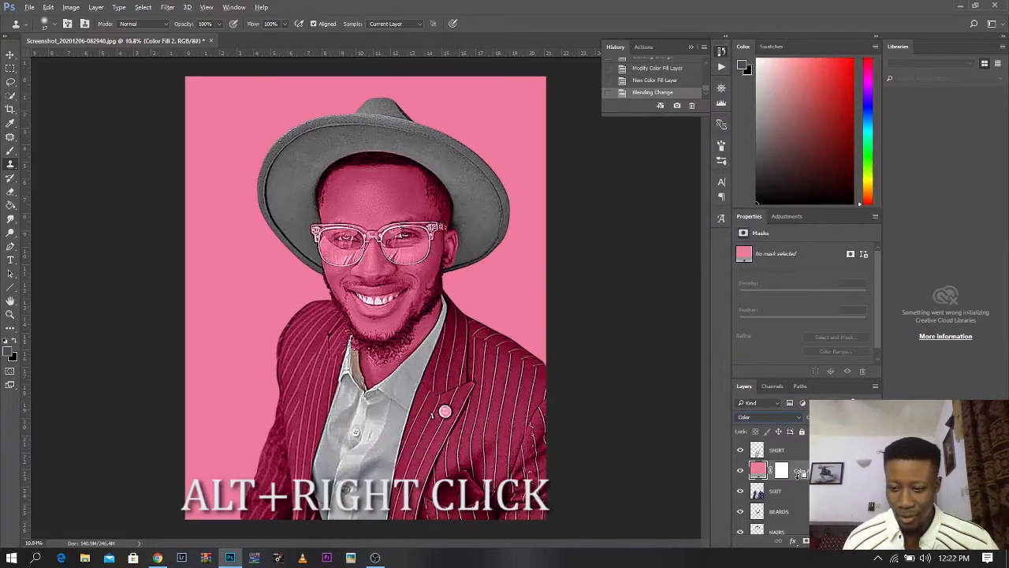
left_click(800, 475, "alt")
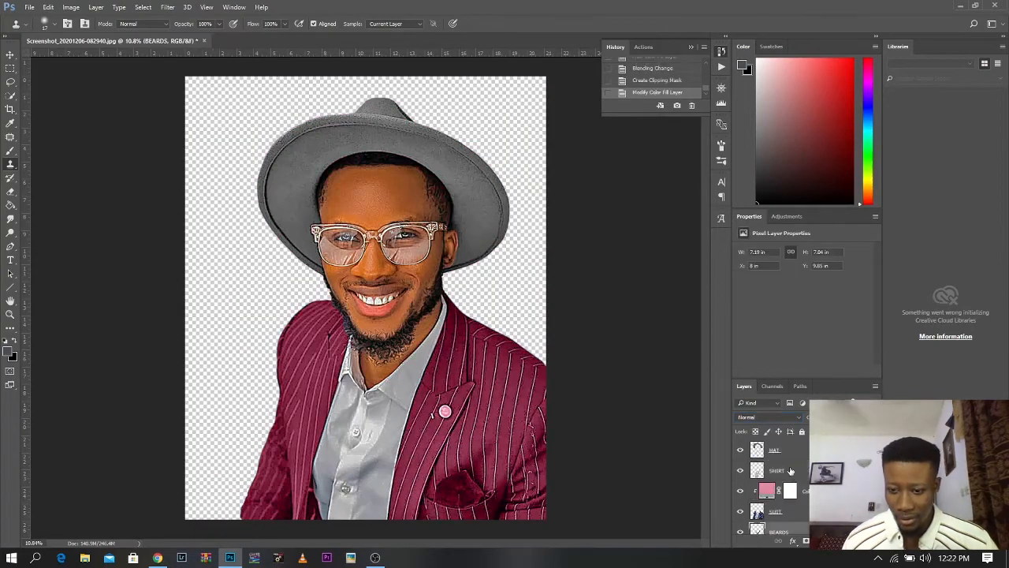
Step: Add a solid color fill layer in near-white (#e8ebed) directly above the SHIRT layer
left_click(787, 470)
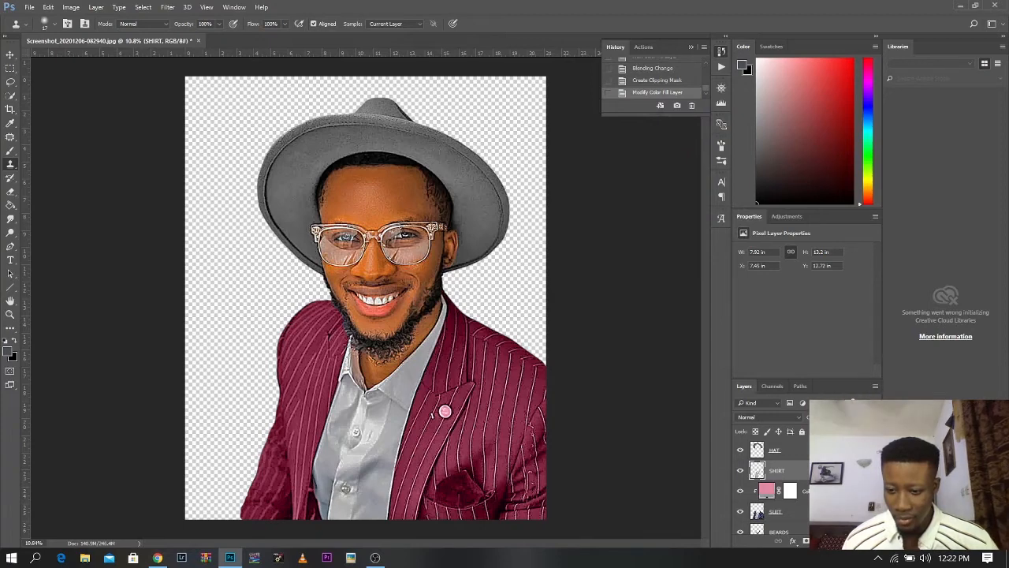
left_click(819, 540)
left_click(853, 294)
left_click_drag(708, 145, 709, 153)
left_click_drag(578, 126, 567, 102)
left_click(802, 89)
Step: Set the near-white fill to the Color blending mode and clip it to the SHIRT layer
left_click(772, 416)
left_click(756, 402)
left_click(805, 481, "alt")
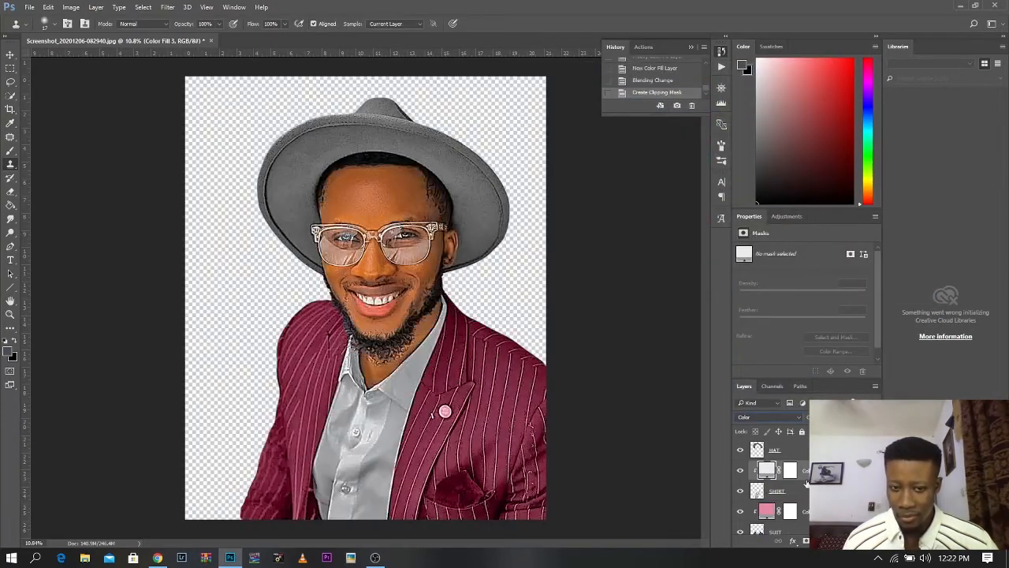
Step: Shift the hue of the shirt's color fill to a pale lavender blue
double_click(766, 471)
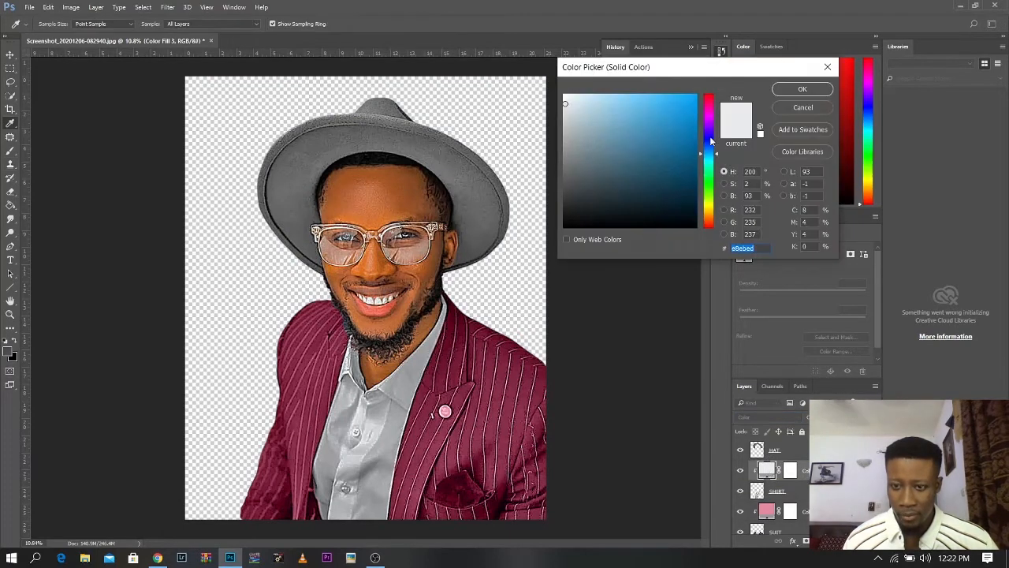
left_click(710, 142)
left_click(803, 89)
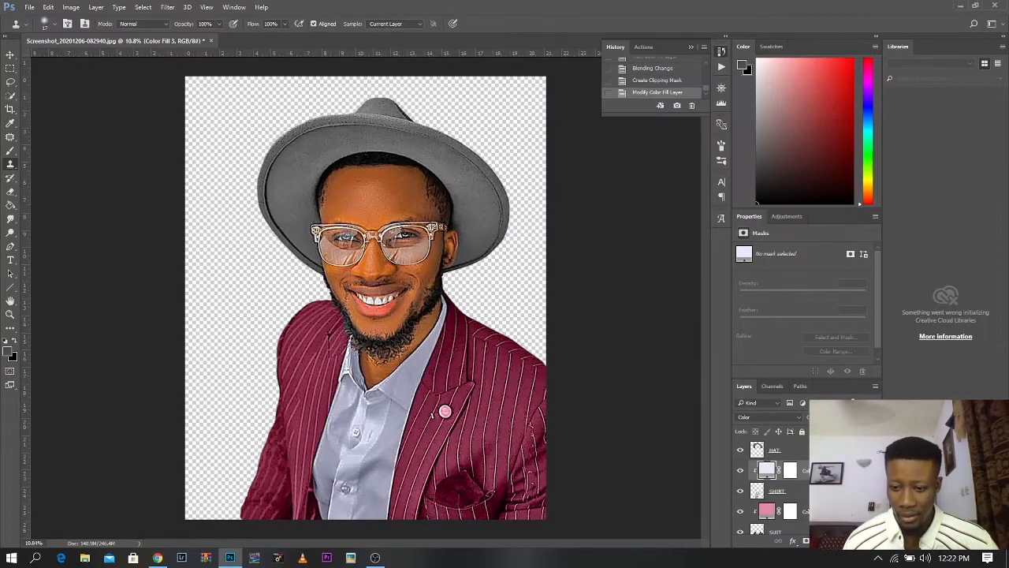
Step: Add a solid color fill layer in muted brown (#544e47) directly above Layer 0
scroll(776, 502, "down", 4)
left_click(777, 509)
left_click(819, 541)
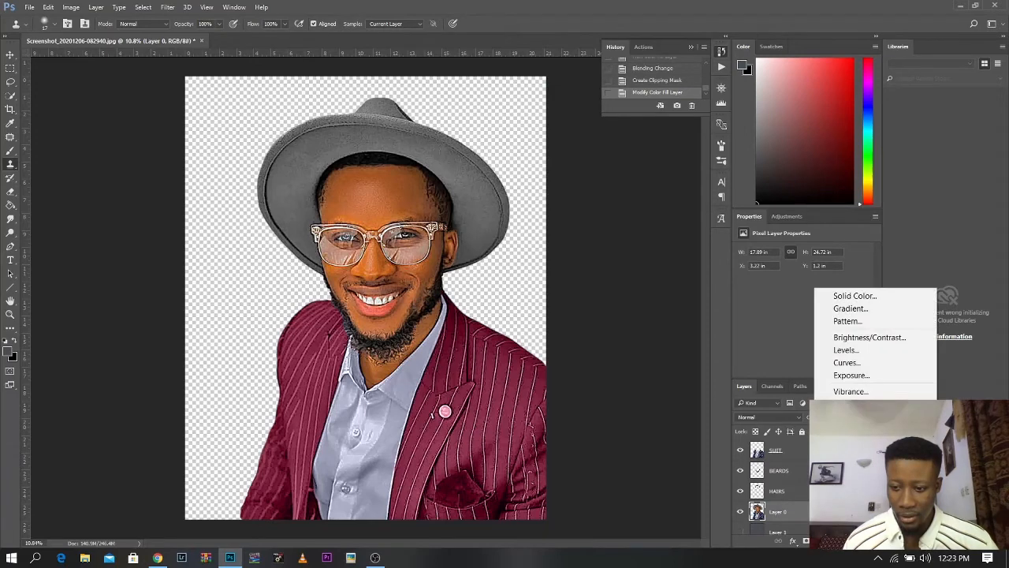
left_click(852, 296)
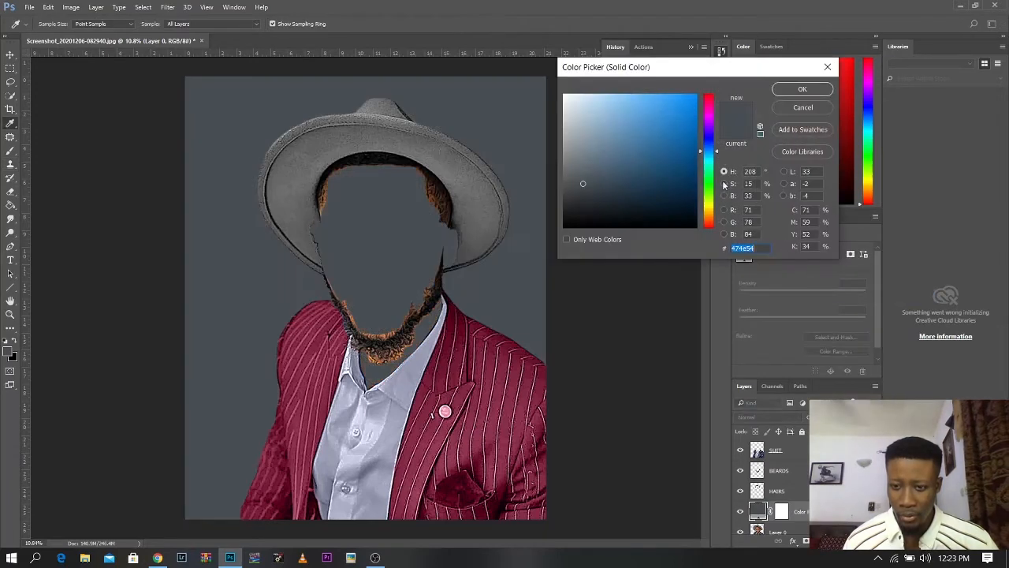
left_click_drag(708, 185, 707, 219)
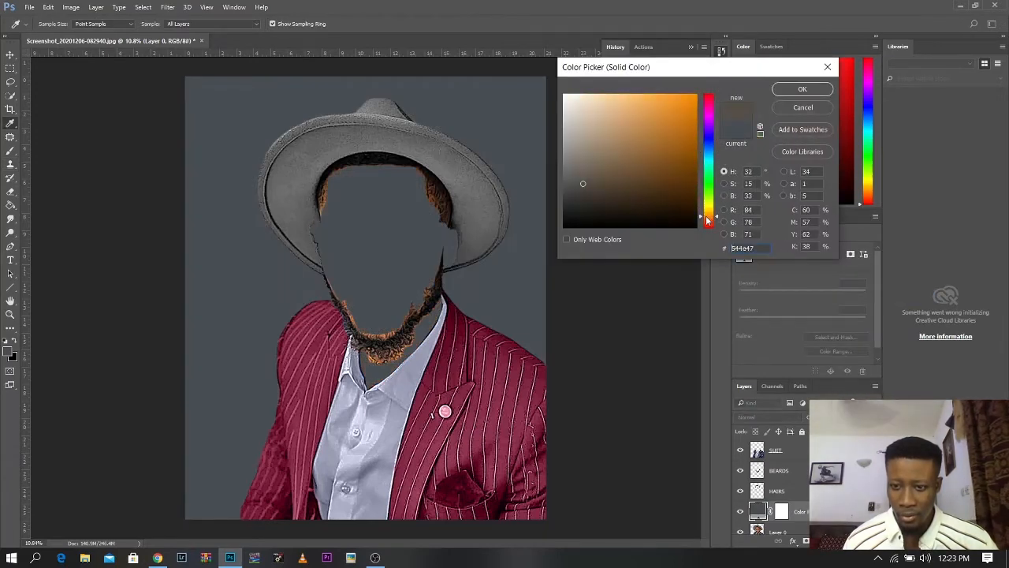
left_click(801, 88)
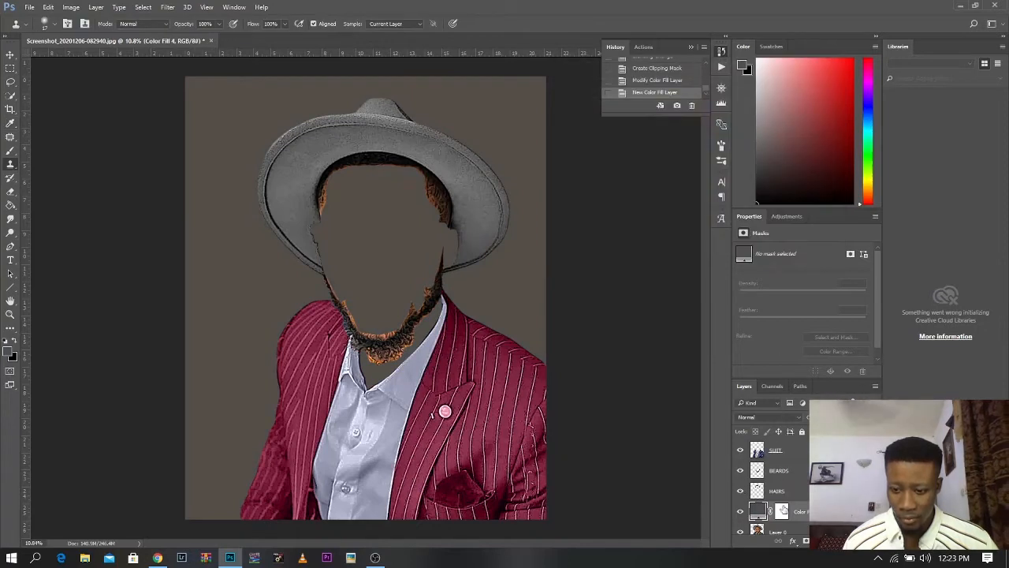
Step: Set the fill above Layer 0 to the Color blending mode and change its color to golden tan (#ca975a)
left_click(755, 417)
left_click(748, 406)
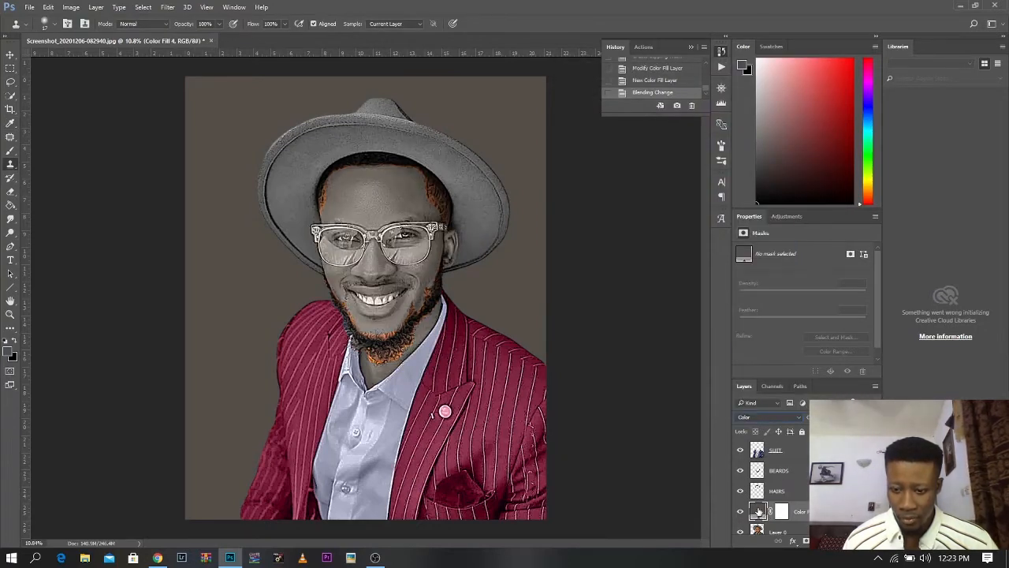
left_click(779, 531)
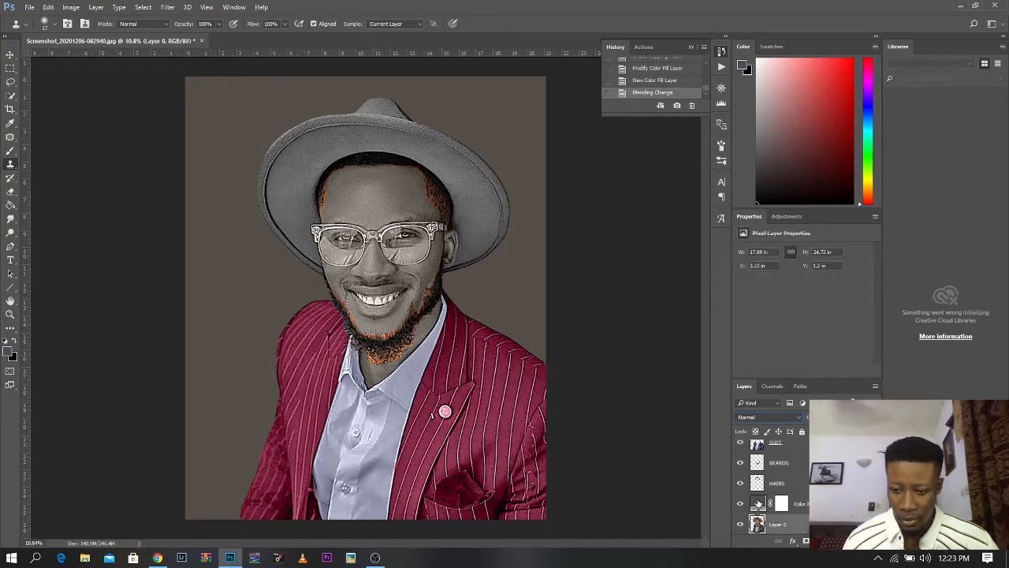
double_click(758, 503)
left_click(638, 139)
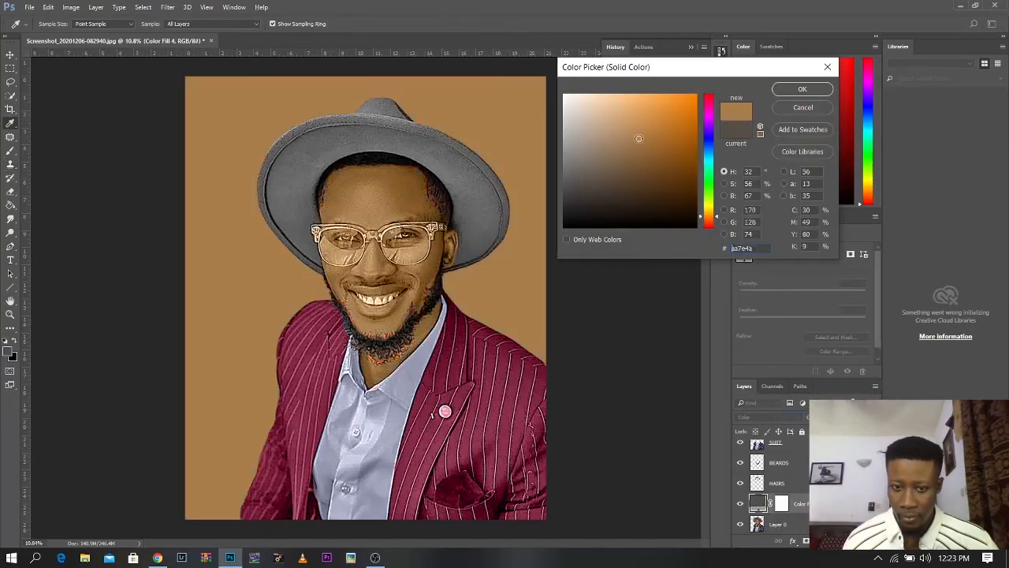
left_click_drag(639, 139, 636, 120)
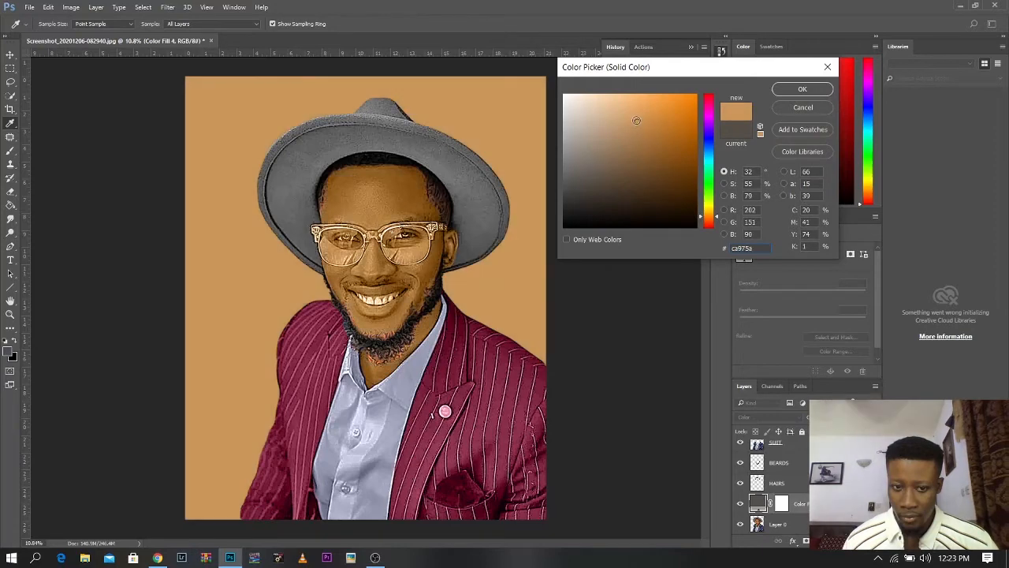
left_click(784, 92)
Step: Clip the tan fill to Layer 0 and shift its color to a lighter, more orange peach tone
key("s")
left_click(778, 512, "alt")
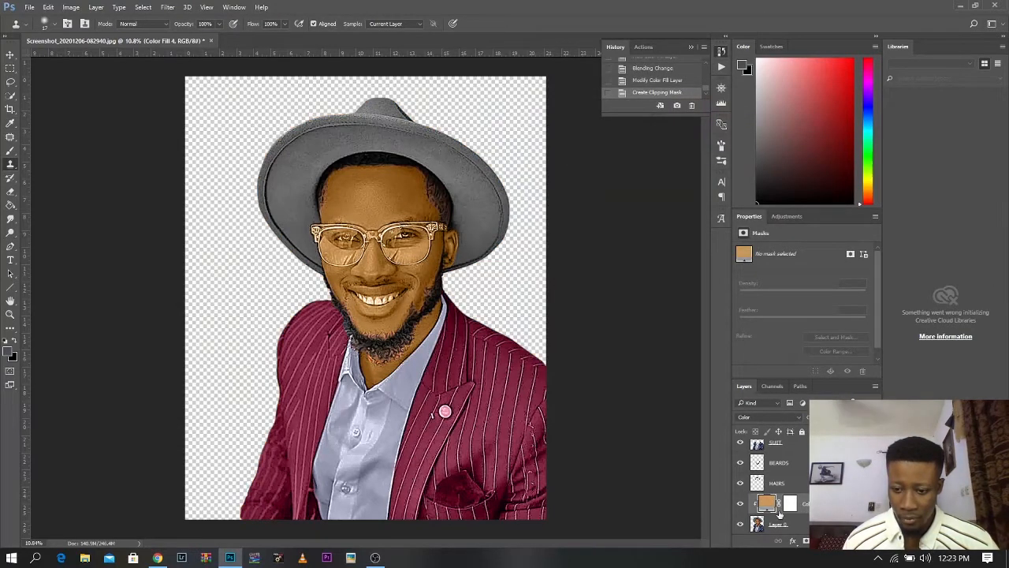
double_click(768, 505)
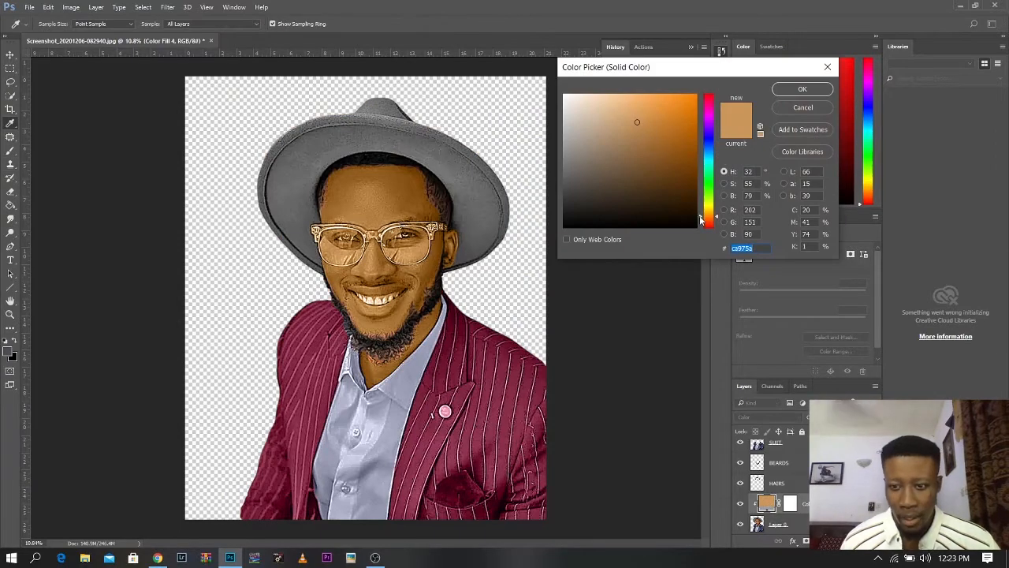
left_click_drag(717, 218, 718, 223)
left_click(626, 111)
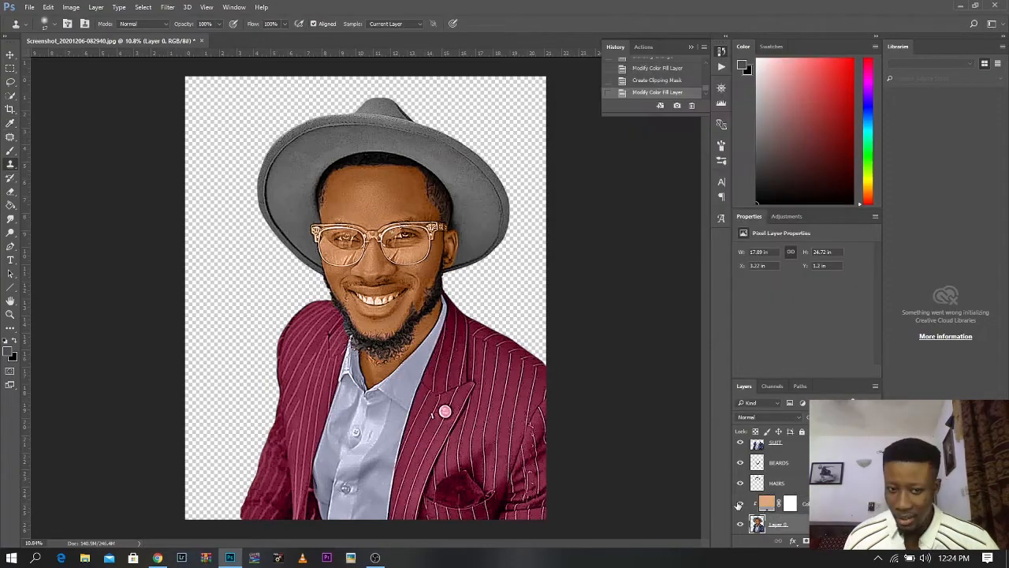
Step: Paint black with a 118 px brush on the skin fill's layer mask over the teeth and both lips to remove the tan tint
left_click(790, 503)
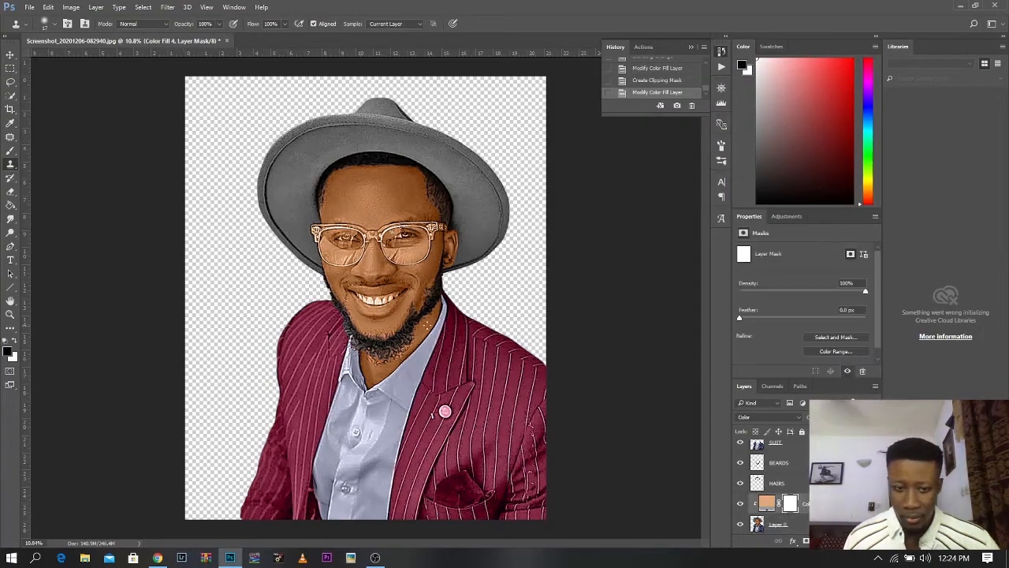
scroll(385, 305, "up", 5)
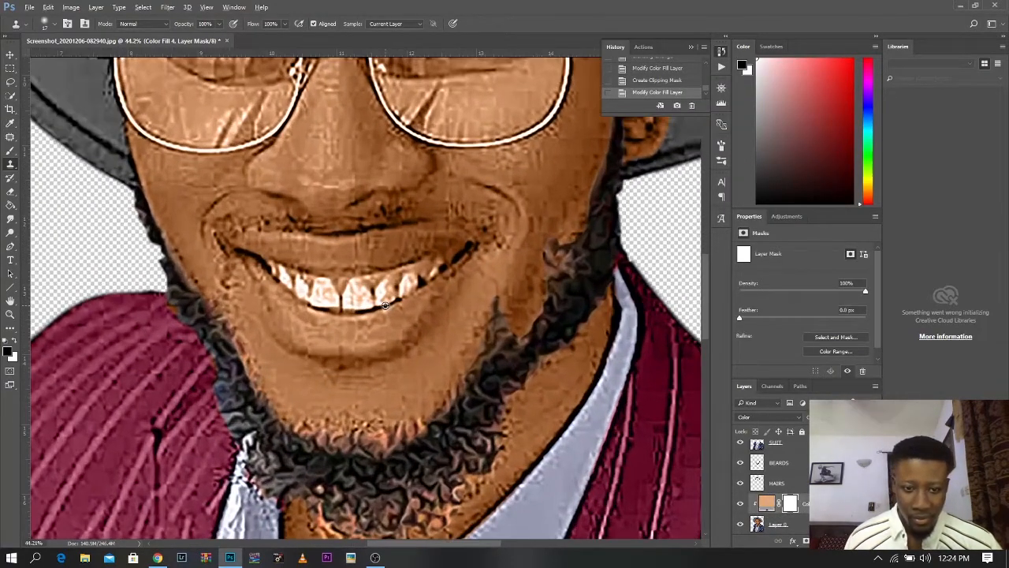
scroll(385, 305, "up", 1)
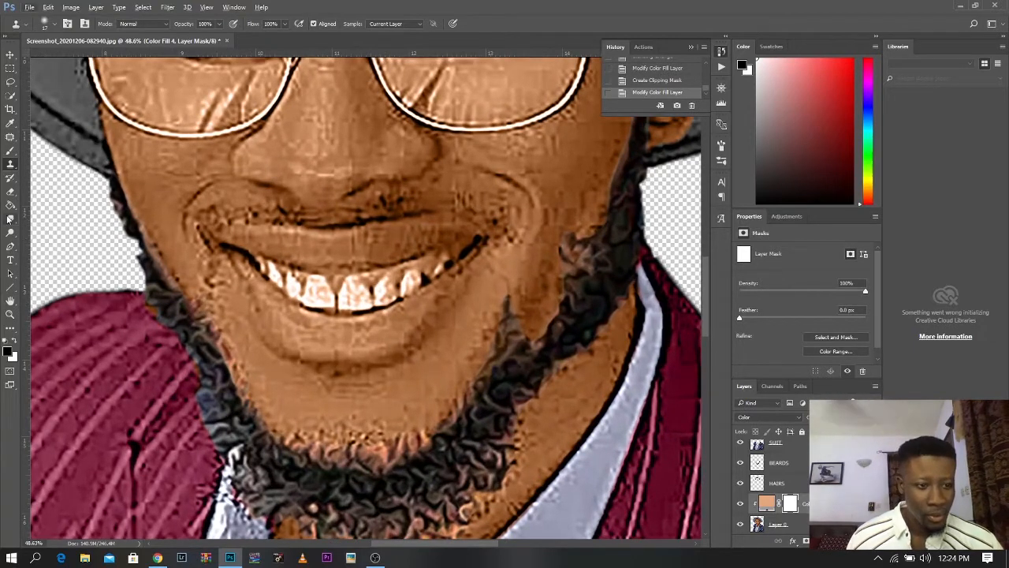
left_click(10, 152)
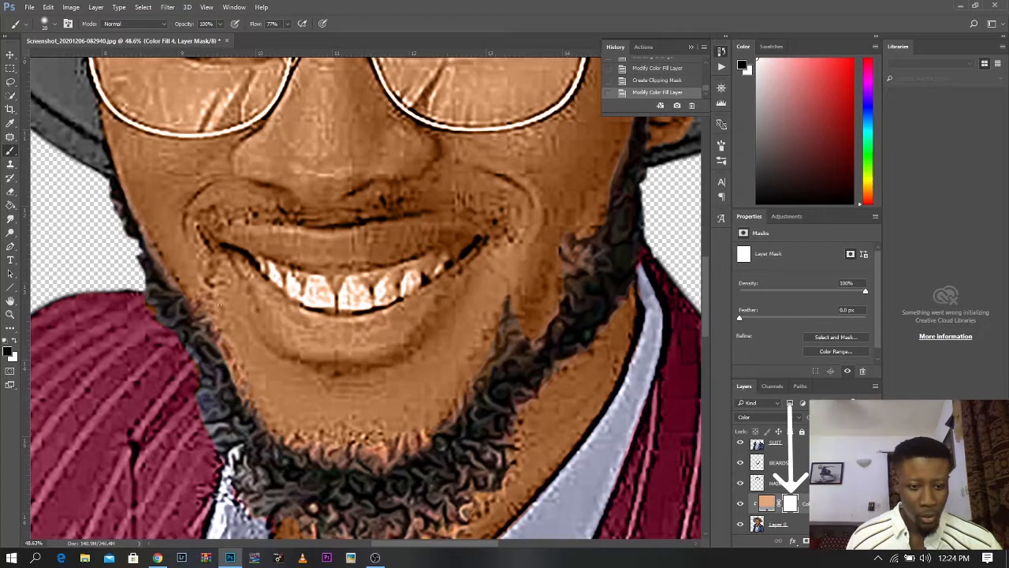
left_click_drag(282, 276, 310, 281)
mouse_move(310, 300)
left_mouse_down()
mouse_move(316, 317)
mouse_move(292, 309)
mouse_move(307, 299)
mouse_move(298, 254)
left_mouse_up()
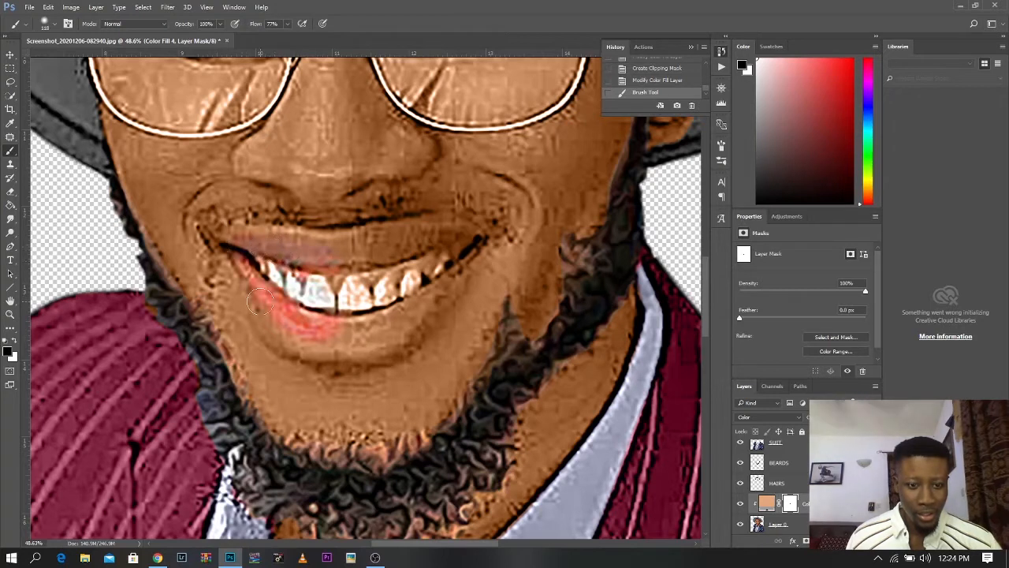
mouse_move(260, 302)
left_mouse_down()
mouse_move(293, 330)
mouse_move(269, 309)
mouse_move(274, 331)
mouse_move(261, 304)
mouse_move(321, 349)
mouse_move(308, 341)
mouse_move(363, 346)
mouse_move(349, 331)
mouse_move(377, 294)
left_mouse_up()
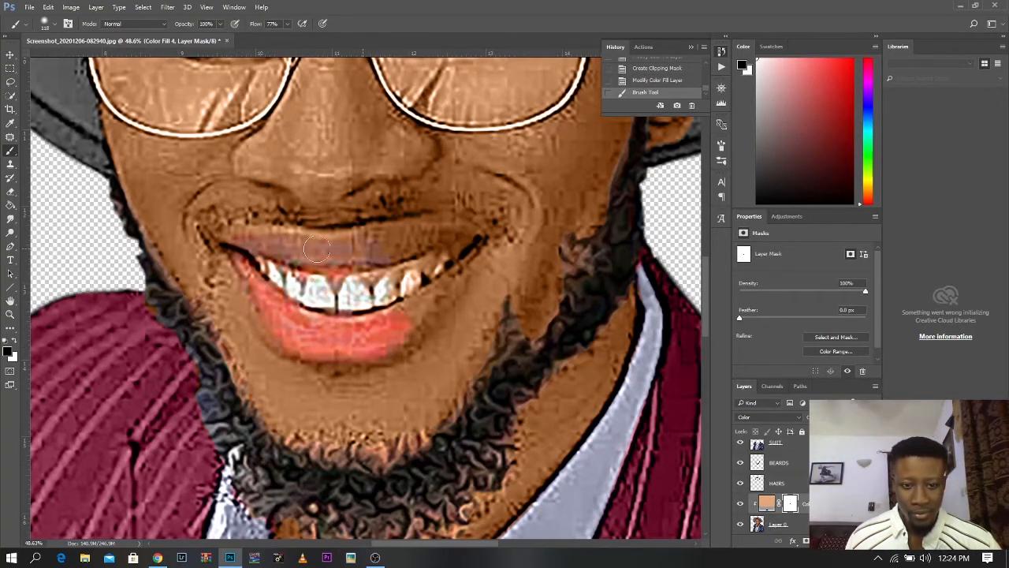
mouse_move(269, 244)
left_mouse_down()
mouse_move(435, 247)
mouse_move(371, 247)
mouse_move(436, 233)
mouse_move(461, 242)
mouse_move(434, 283)
mouse_move(324, 293)
mouse_move(313, 278)
mouse_move(432, 269)
mouse_move(387, 338)
mouse_move(411, 333)
mouse_move(465, 249)
mouse_move(422, 245)
left_mouse_up()
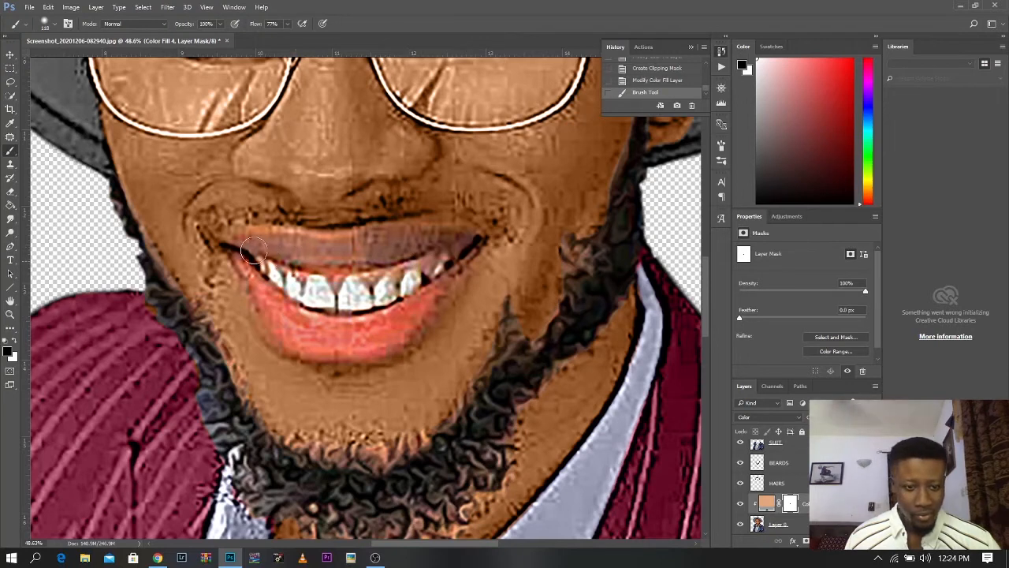
mouse_move(253, 251)
left_mouse_down()
mouse_move(235, 249)
mouse_move(267, 251)
left_mouse_up()
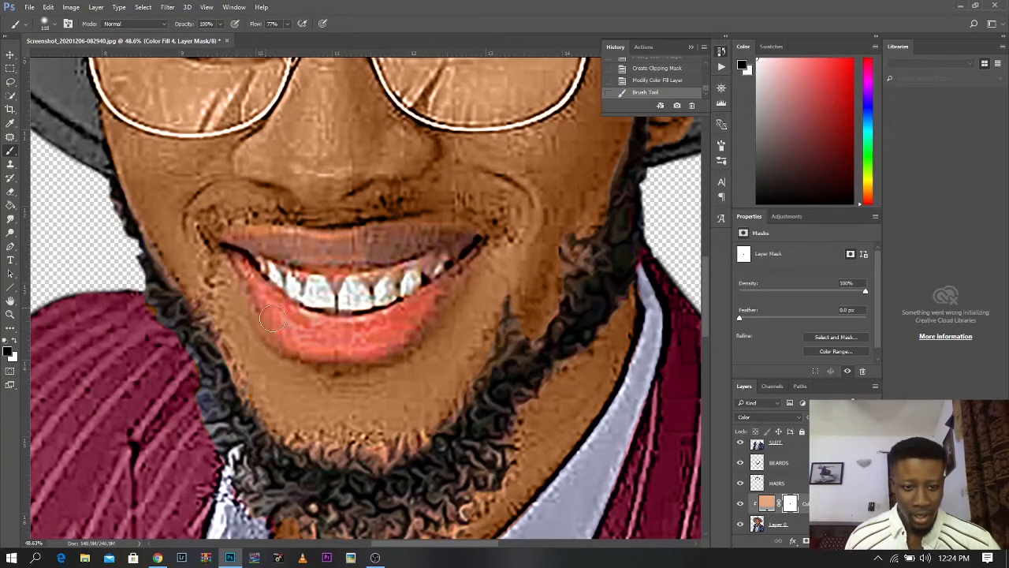
left_click(443, 282)
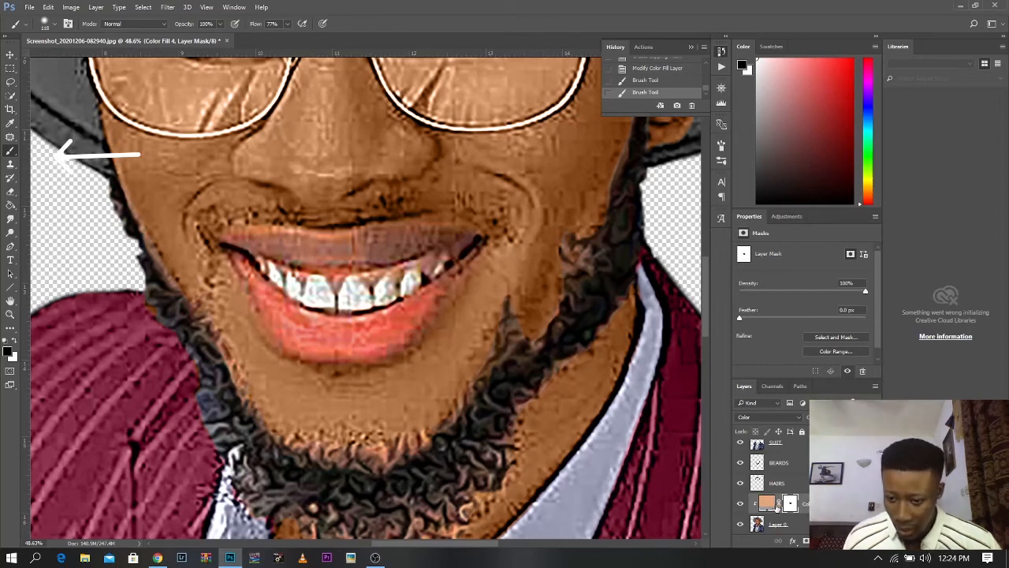
Step: Switch the brush color to white and paint along the lower lip's edge on the mask to restore the skin tint
key("ctrl+0")
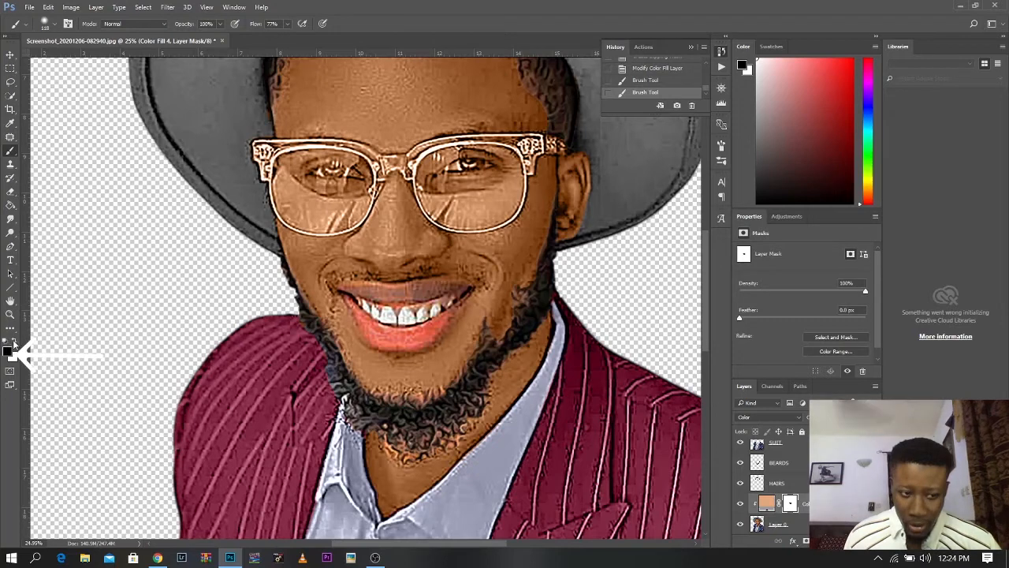
left_click(14, 341)
left_click(12, 344)
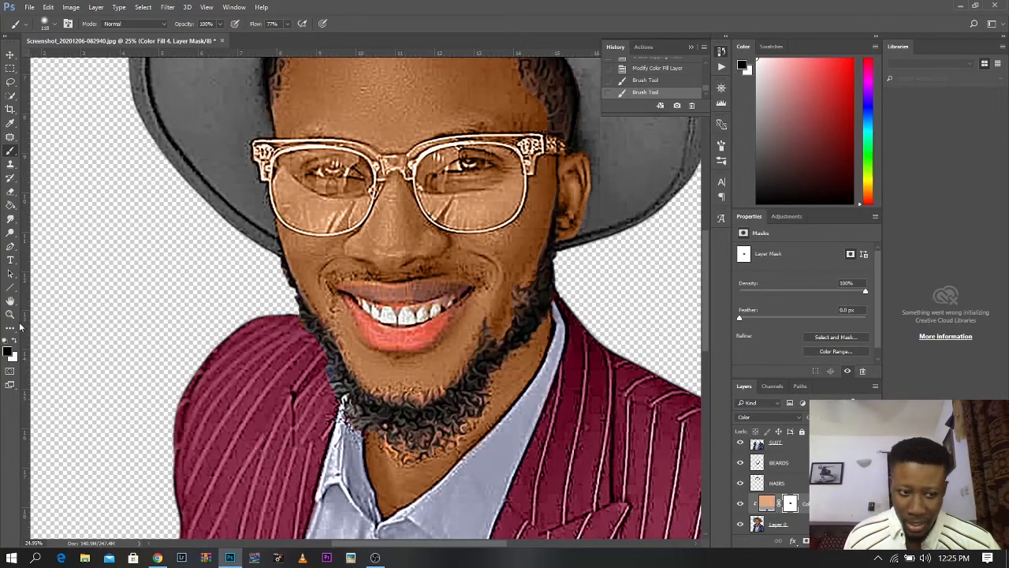
left_click(16, 341)
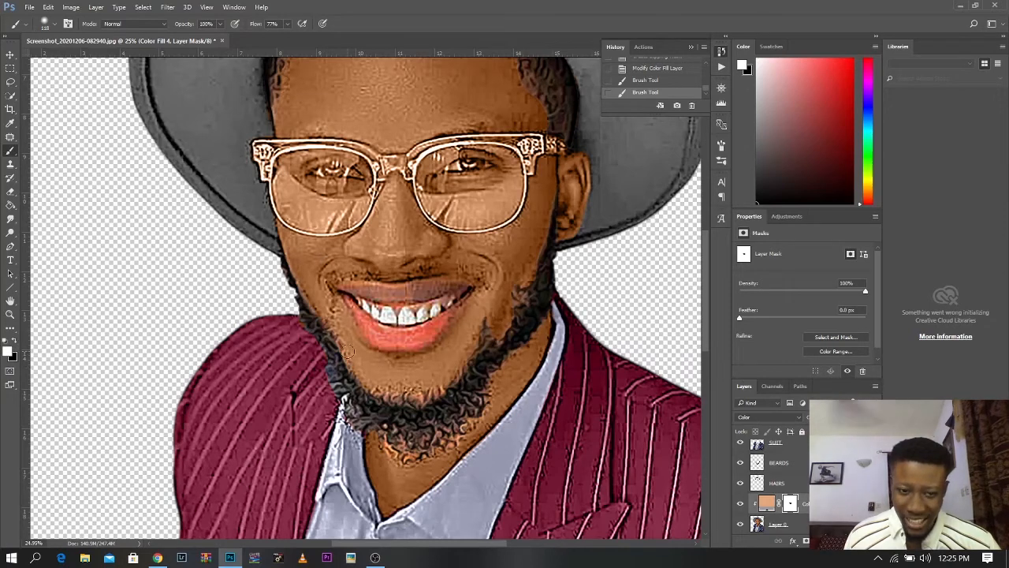
mouse_move(347, 353)
left_mouse_down()
mouse_move(373, 339)
mouse_move(439, 349)
left_mouse_up()
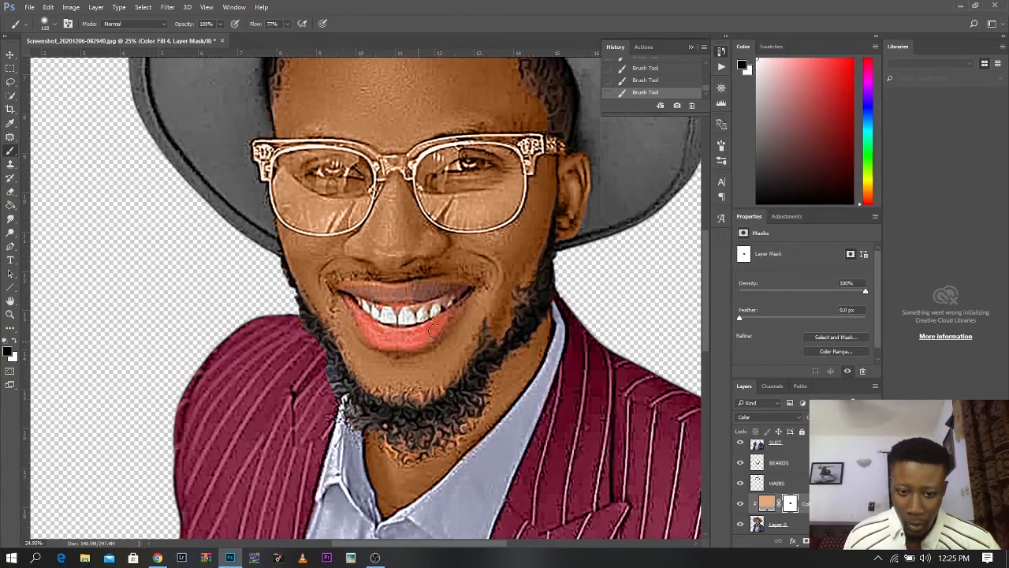
Step: Paint black with a smaller brush over both eyes on the skin fill's mask to remove the tan tint
scroll(502, 206, "down", 1)
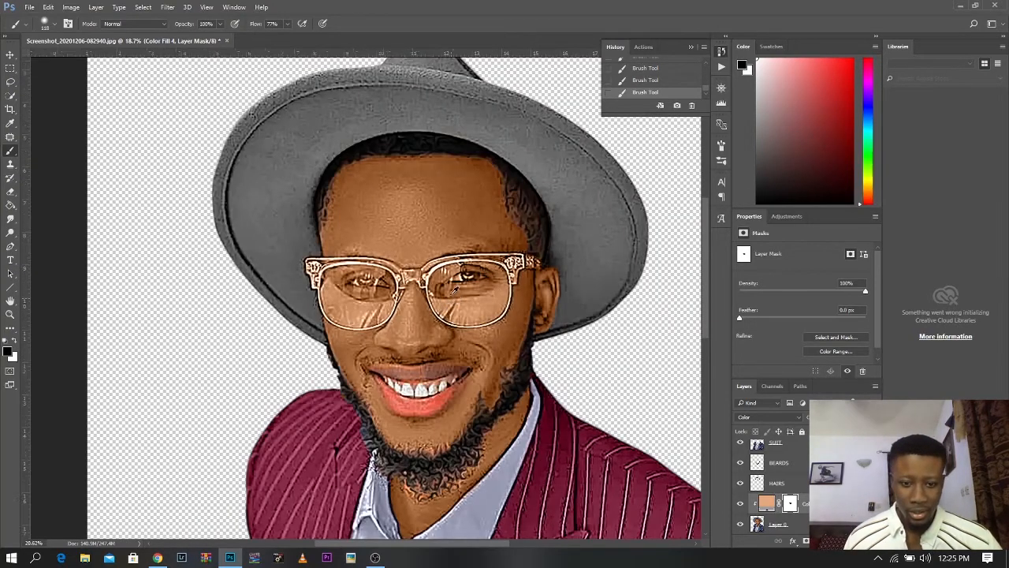
scroll(456, 300, "up", 4)
right_click(490, 260, "alt")
left_click_drag(487, 262, 481, 261)
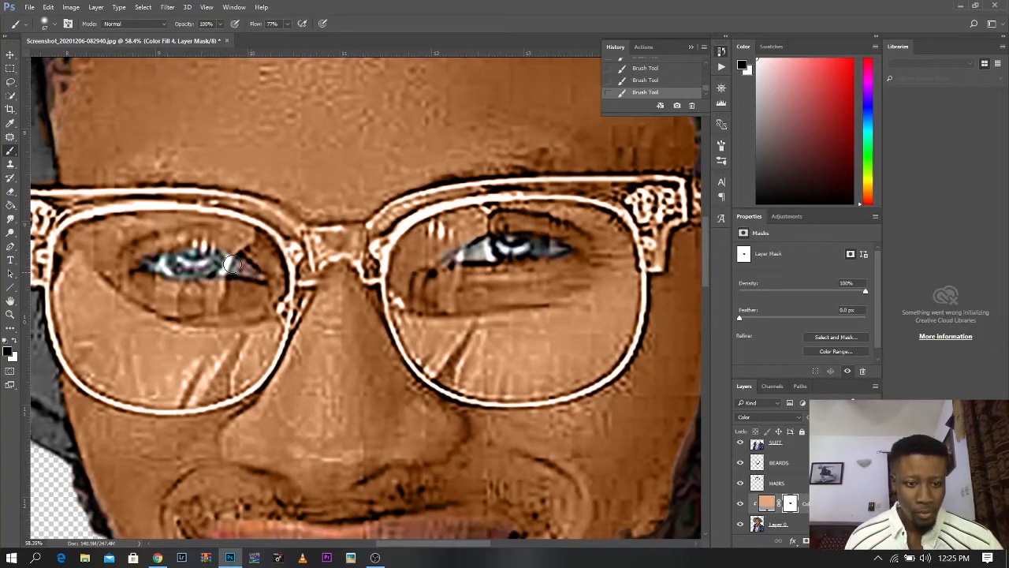
Step: Select the SUIT layer
scroll(509, 283, "down", 10)
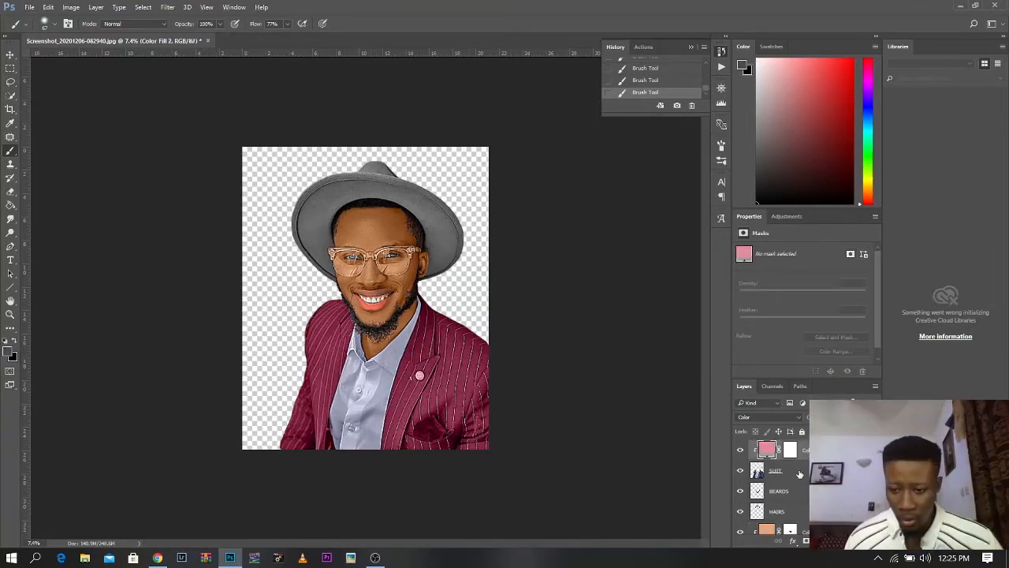
left_click(799, 473)
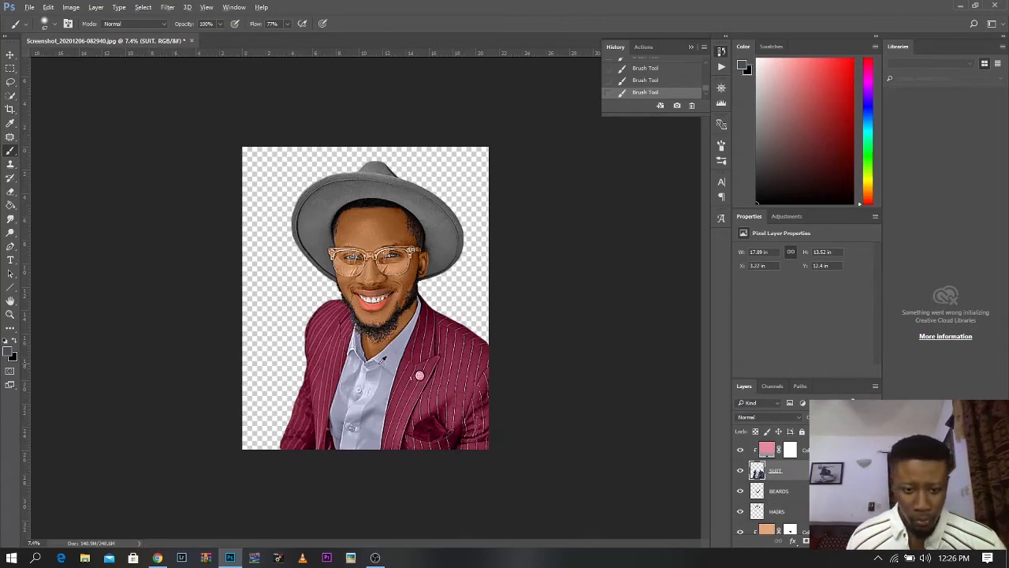
Step: Switch to the Smudge tool and set its brush to about 248 px with 34% strength
left_click_drag(381, 363, 398, 363)
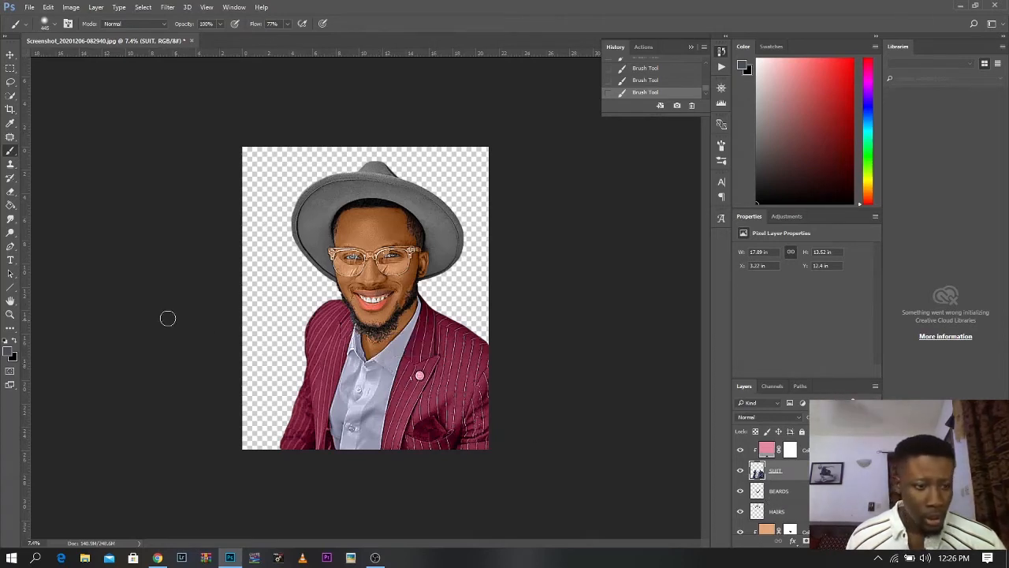
left_click(12, 226)
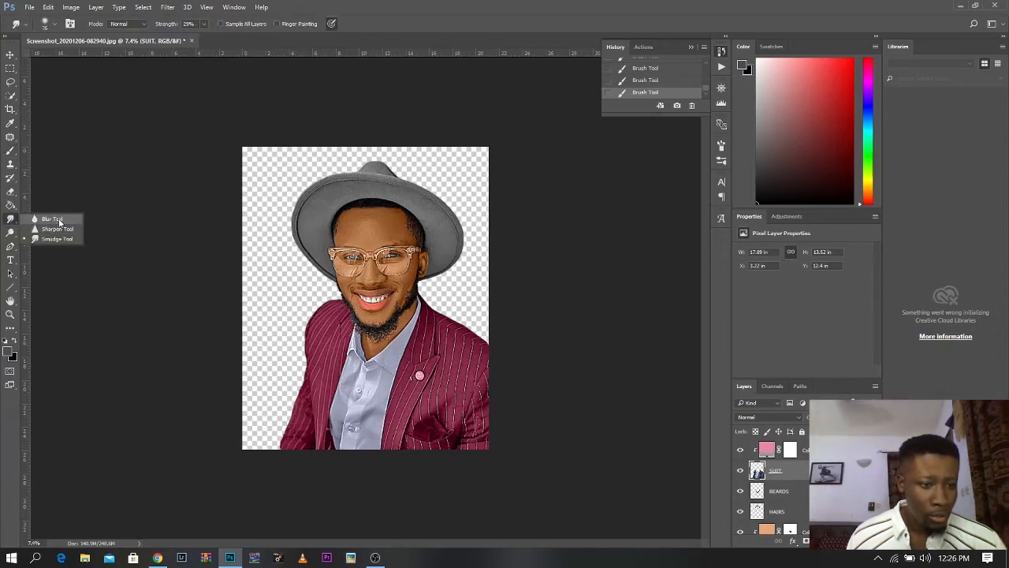
left_click(10, 223)
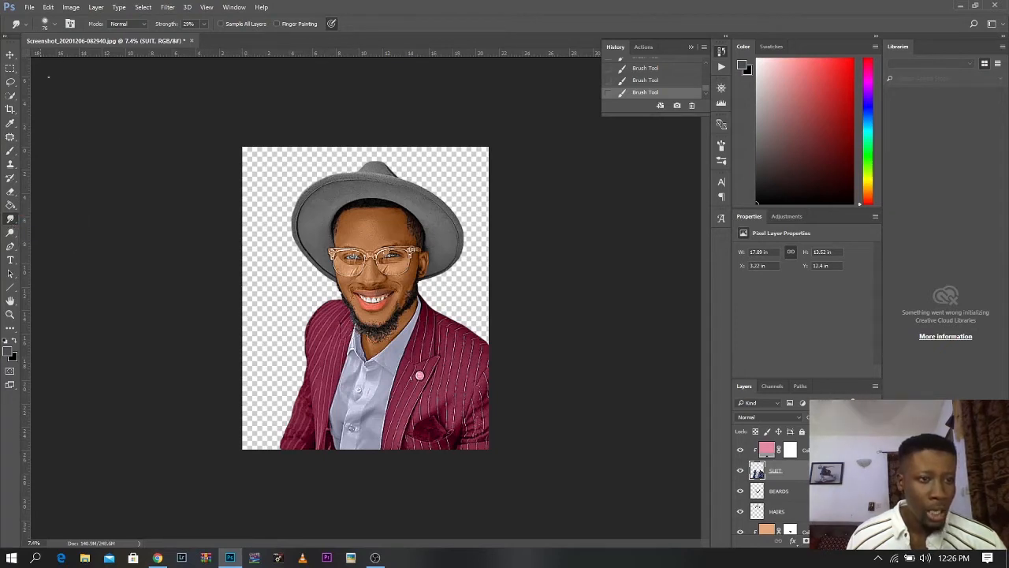
left_click(54, 24)
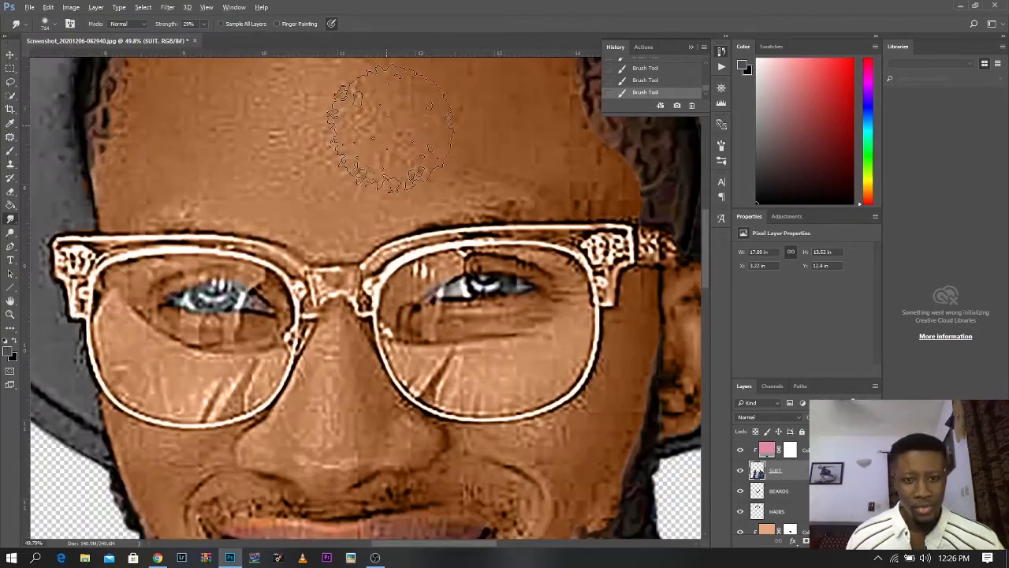
scroll(354, 154, "up", 2)
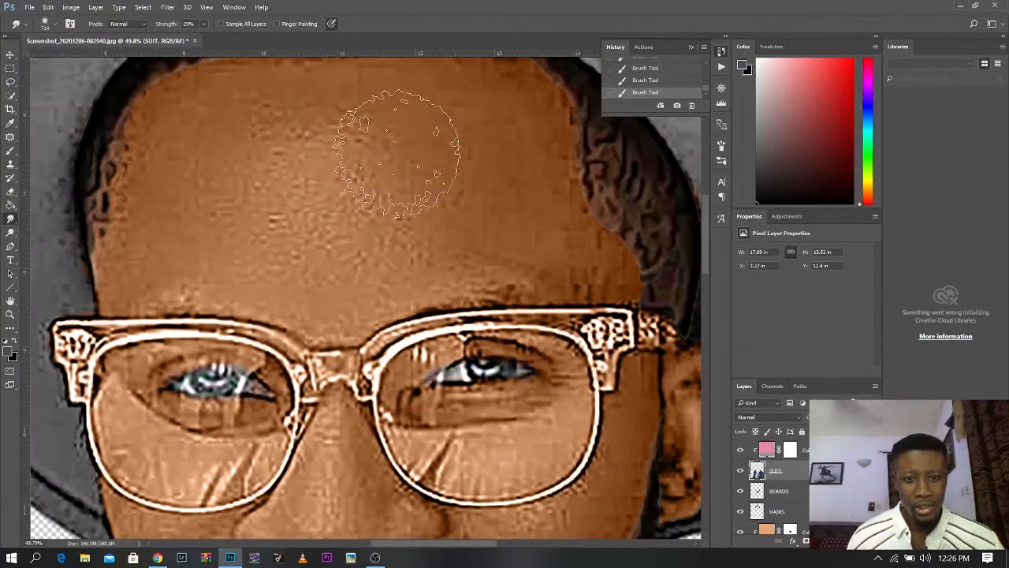
mouse_move(513, 149)
left_mouse_down()
mouse_move(433, 161)
mouse_move(443, 163)
left_mouse_up()
scroll(354, 175, "down", 1)
scroll(354, 175, "down", 2)
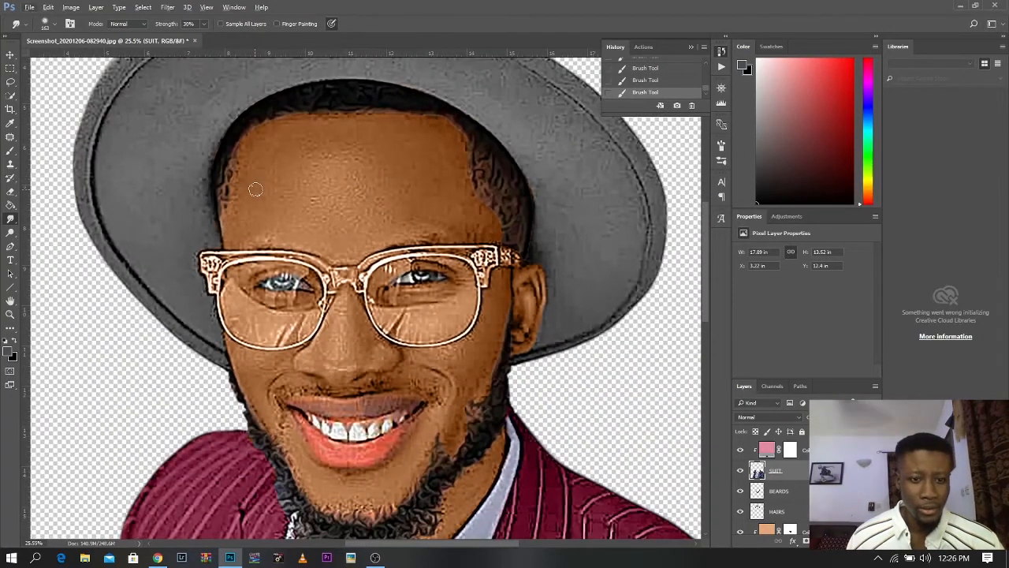
scroll(256, 189, "down", 5)
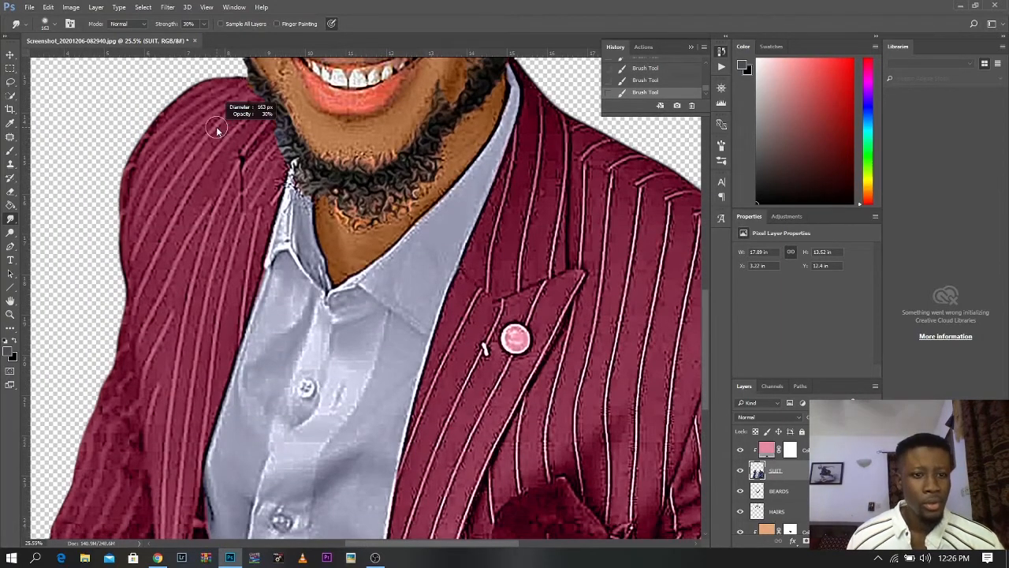
scroll(217, 128, "up", 1)
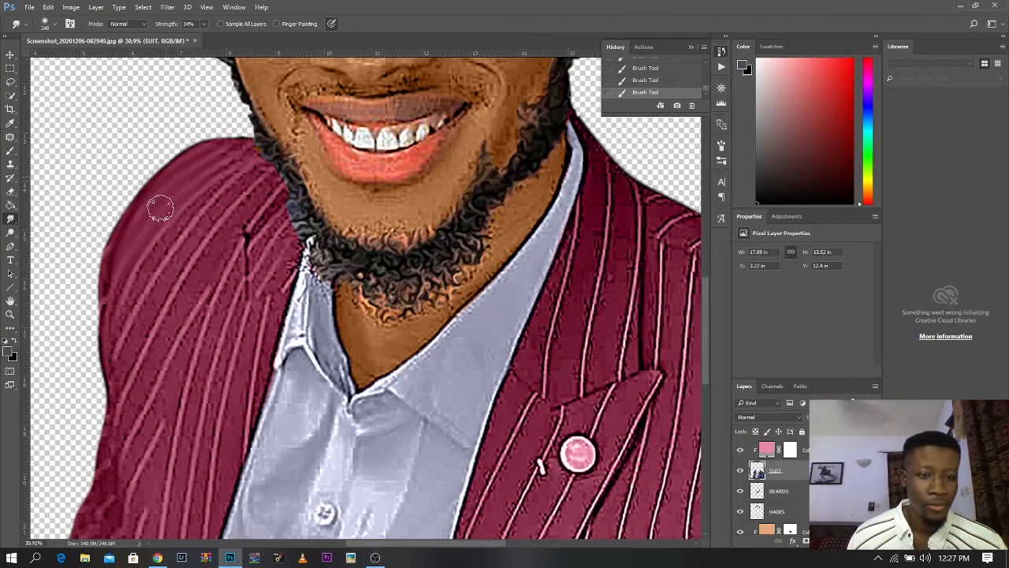
Step: Smudge the suit's shoulder on the image's left side, following the direction of the pinstripes
mouse_move(227, 154)
left_mouse_down()
mouse_move(208, 204)
mouse_move(158, 250)
mouse_move(139, 290)
left_mouse_up()
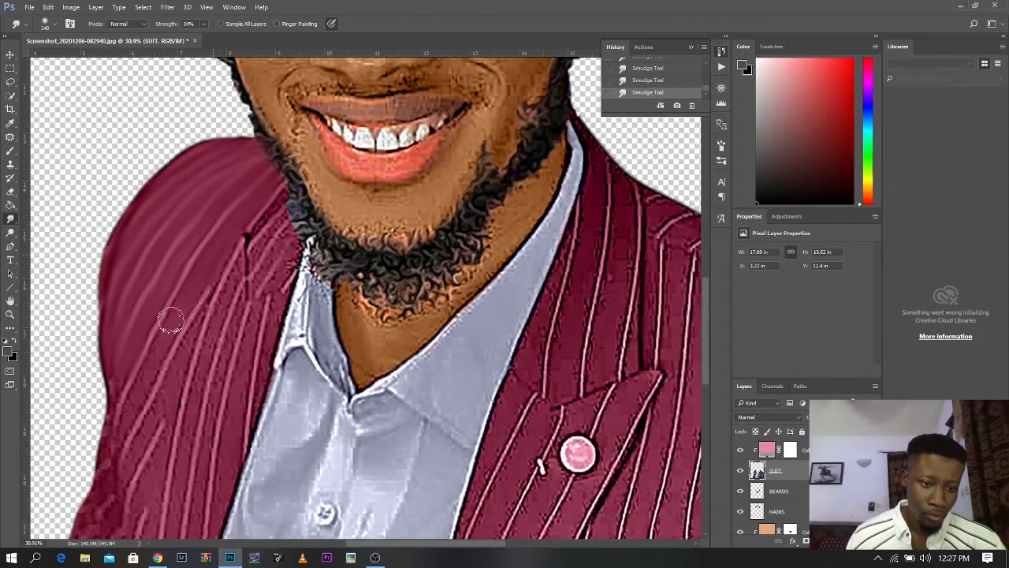
mouse_move(132, 456)
left_mouse_down()
mouse_move(187, 338)
mouse_move(270, 234)
left_mouse_up()
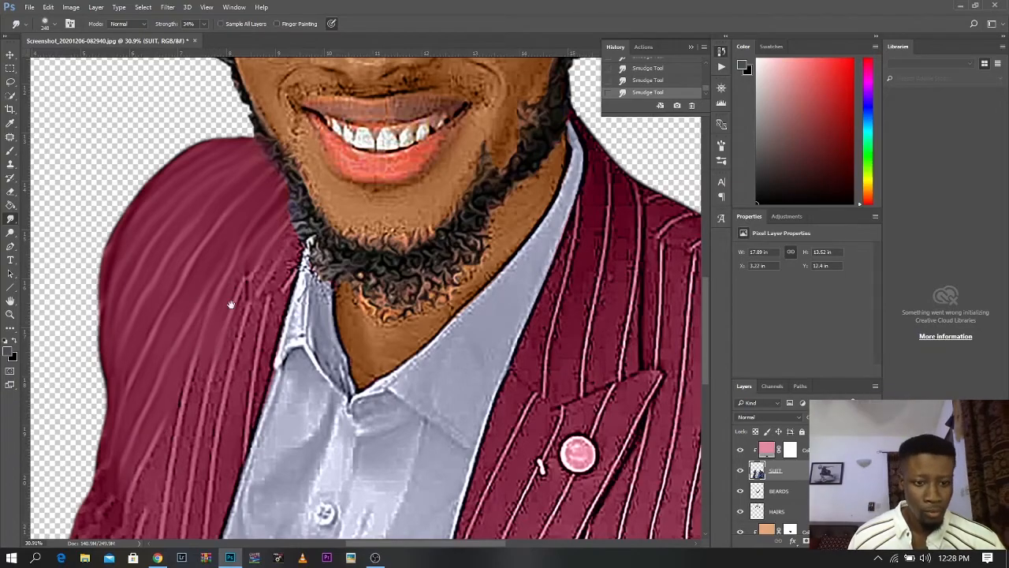
mouse_move(221, 399)
left_mouse_down()
mouse_move(203, 323)
mouse_move(229, 280)
mouse_move(172, 251)
mouse_move(165, 289)
mouse_move(182, 199)
mouse_move(453, 119)
left_mouse_up()
Step: Rotate the canvas sideways and smudge the jacket front beside the shirt collar along its pinstripes
key("r")
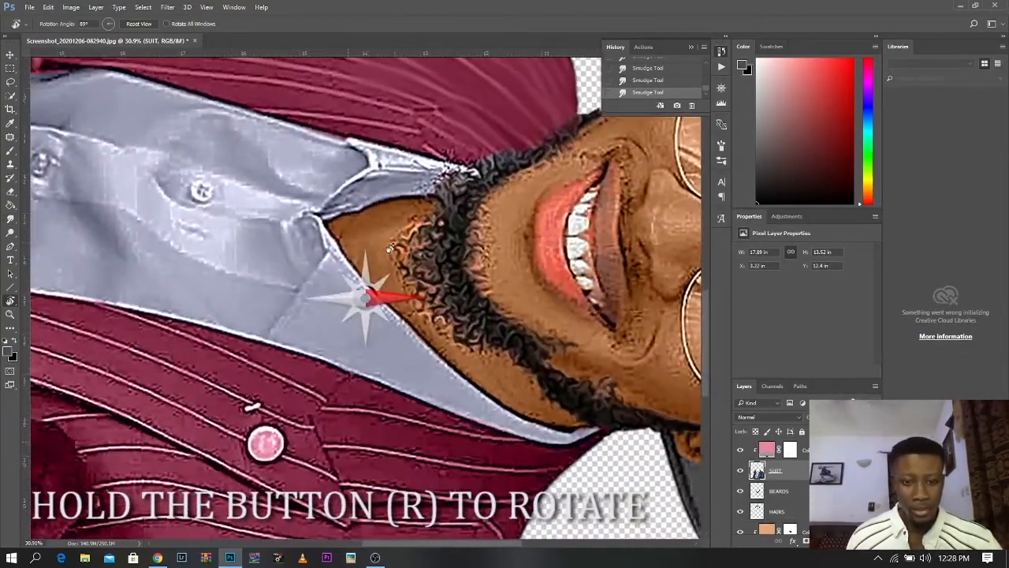
left_click_drag(350, 99, 350, 181)
left_click_drag(195, 121, 362, 135)
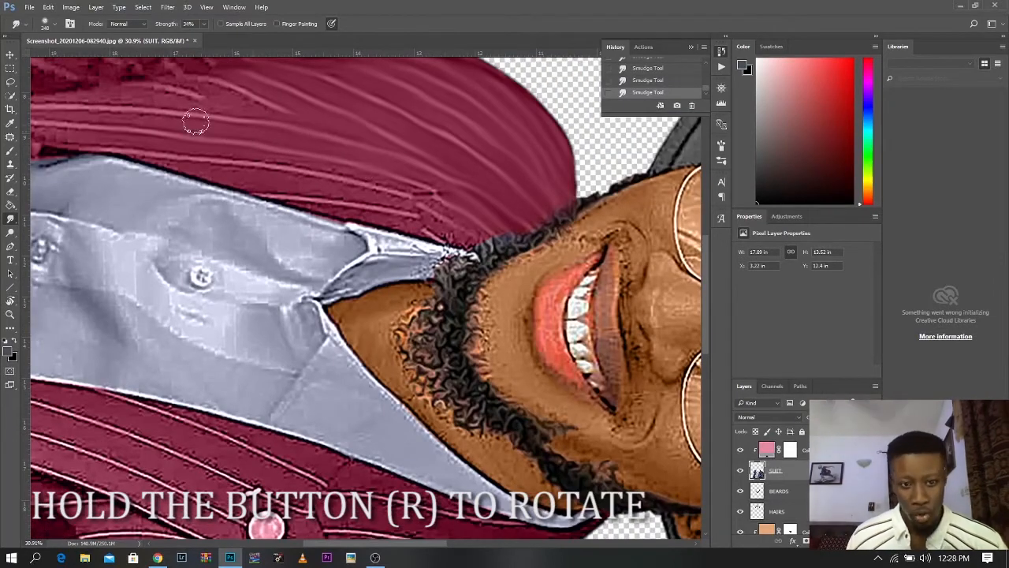
key("r")
mouse_move(240, 158)
left_mouse_down()
mouse_move(292, 135)
mouse_move(226, 231)
mouse_move(387, 189)
mouse_move(424, 204)
mouse_move(395, 211)
left_mouse_up()
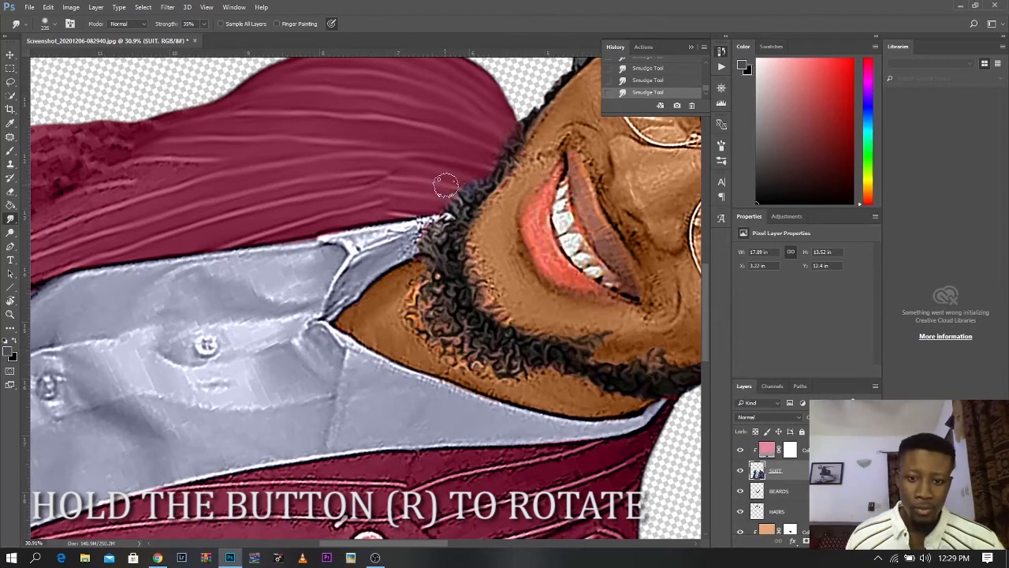
left_click_drag(125, 207, 360, 250)
mouse_move(430, 214)
left_mouse_down()
mouse_move(295, 241)
mouse_move(187, 333)
mouse_move(312, 276)
mouse_move(197, 339)
mouse_move(294, 308)
left_mouse_up()
Step: Smudge the rough, blotchy texture of the lower sleeve into smooth folds with the Smudge tool at 248 px
mouse_move(171, 376)
left_mouse_down()
mouse_move(257, 347)
mouse_move(155, 417)
left_mouse_up()
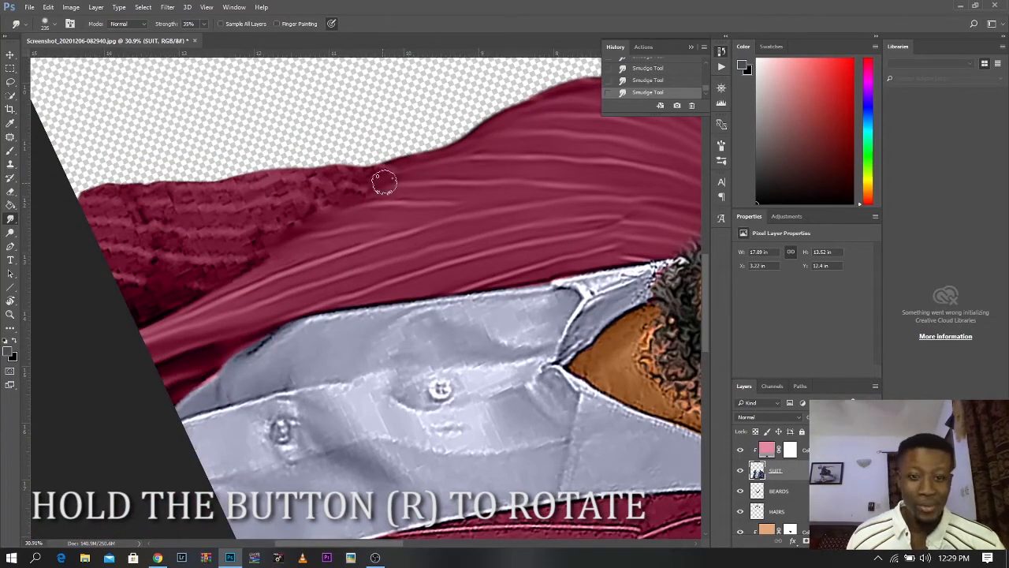
right_click(414, 161, "alt")
mouse_move(414, 161)
left_mouse_down()
mouse_move(361, 189)
mouse_move(268, 182)
left_mouse_up()
mouse_move(347, 178)
left_mouse_down()
mouse_move(155, 212)
mouse_move(369, 202)
mouse_move(201, 250)
mouse_move(138, 228)
mouse_move(209, 274)
left_mouse_up()
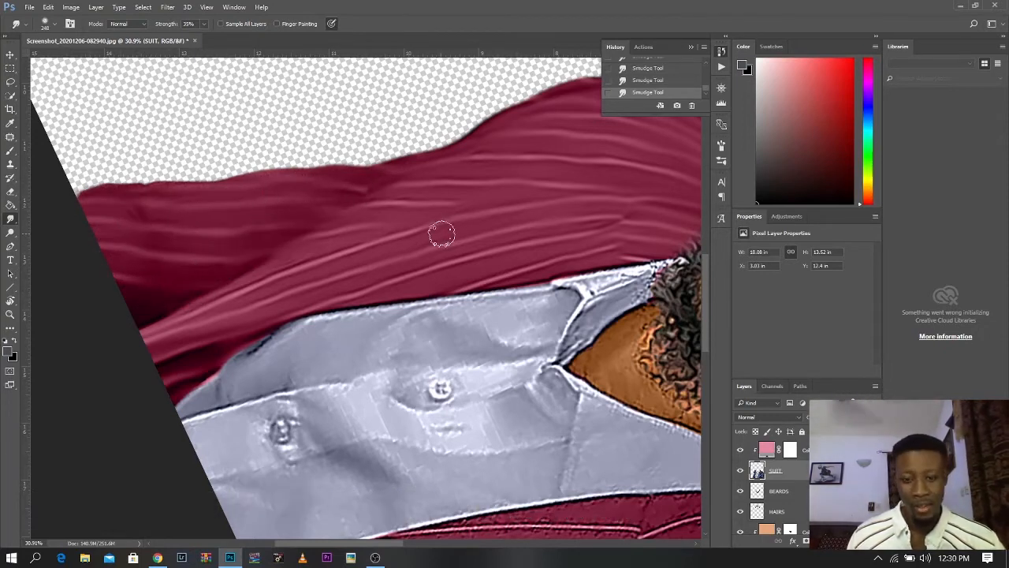
Step: Smudge the opposite lapel between the shirt collar and the lapel notch, keeping the pinstripes' direction
scroll(471, 405, "down", 5)
scroll(471, 405, "up", 5)
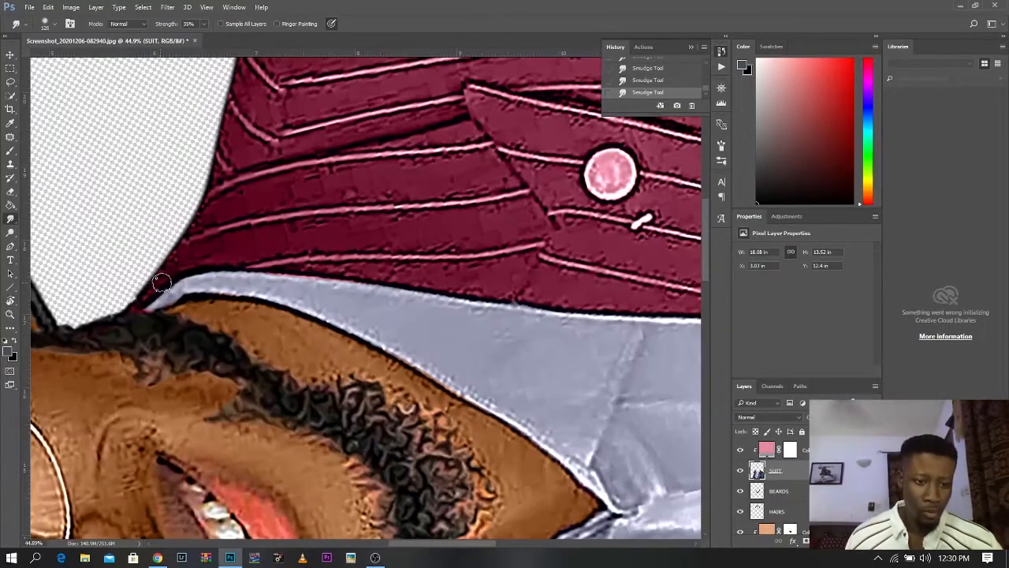
mouse_move(209, 261)
left_mouse_down()
mouse_move(318, 228)
mouse_move(364, 240)
mouse_move(519, 236)
mouse_move(281, 256)
mouse_move(384, 264)
mouse_move(430, 281)
mouse_move(480, 274)
mouse_move(517, 294)
mouse_move(683, 292)
mouse_move(648, 284)
mouse_move(516, 192)
mouse_move(255, 227)
mouse_move(214, 207)
left_mouse_up()
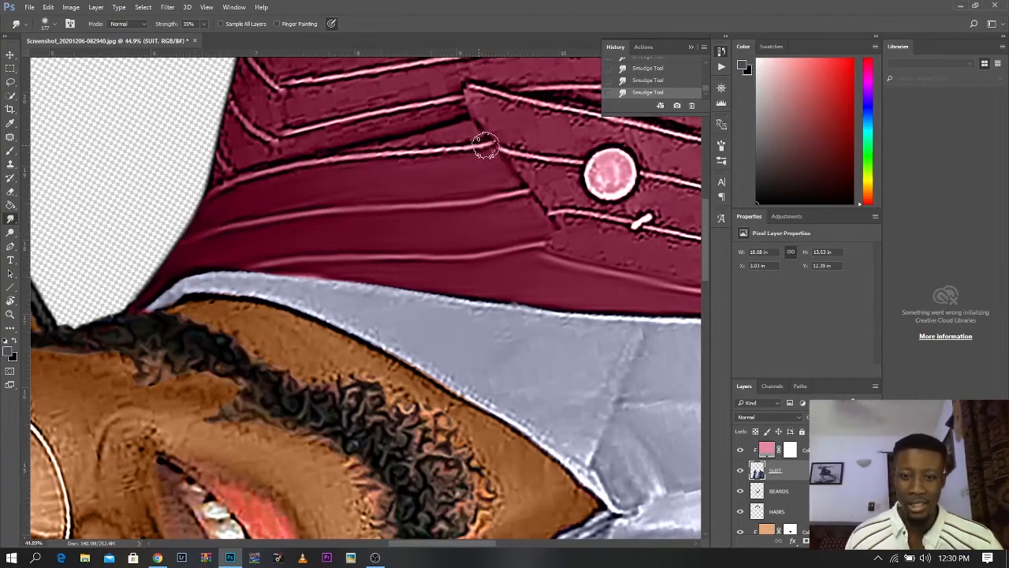
mouse_move(421, 153)
left_mouse_down()
mouse_move(293, 164)
mouse_move(222, 186)
mouse_move(253, 156)
mouse_move(245, 164)
mouse_move(290, 155)
left_mouse_up()
mouse_move(272, 140)
left_mouse_down()
mouse_move(237, 108)
mouse_move(457, 101)
left_mouse_up()
left_click_drag(439, 139, 441, 275)
left_click_drag(488, 195, 277, 219)
left_click_drag(321, 249, 463, 230)
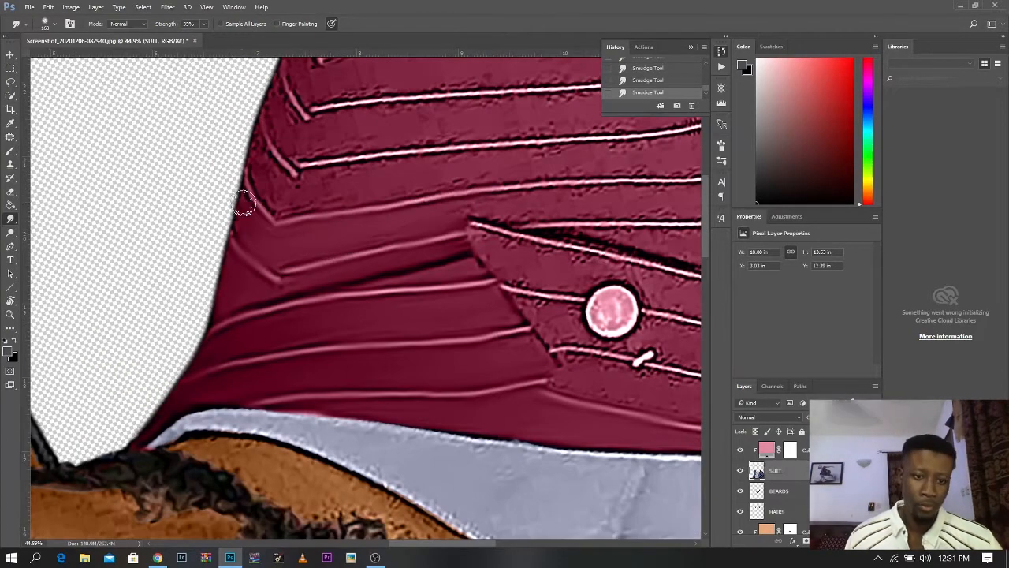
Step: Smudge the suit's shoulder and its angled seam stripes on the side with the lapel pin
mouse_move(243, 199)
left_mouse_down()
mouse_move(253, 161)
mouse_move(288, 175)
left_mouse_up()
mouse_move(302, 198)
left_mouse_down()
mouse_move(340, 181)
mouse_move(418, 179)
left_mouse_up()
left_click_drag(335, 162, 304, 245)
left_click_drag(243, 186, 273, 230)
left_click_drag(272, 246, 512, 223)
left_click_drag(342, 241, 611, 218)
mouse_move(595, 169)
left_mouse_down()
mouse_move(457, 190)
mouse_move(274, 186)
left_mouse_up()
left_click_drag(504, 172, 674, 149)
left_click_drag(270, 124, 287, 148)
left_click_drag(287, 148, 584, 131)
left_click_drag(517, 168, 478, 300)
left_click_drag(246, 203, 259, 221)
mouse_move(235, 241)
left_mouse_down()
mouse_move(268, 258)
mouse_move(570, 228)
mouse_move(354, 227)
mouse_move(358, 198)
mouse_move(427, 173)
left_mouse_up()
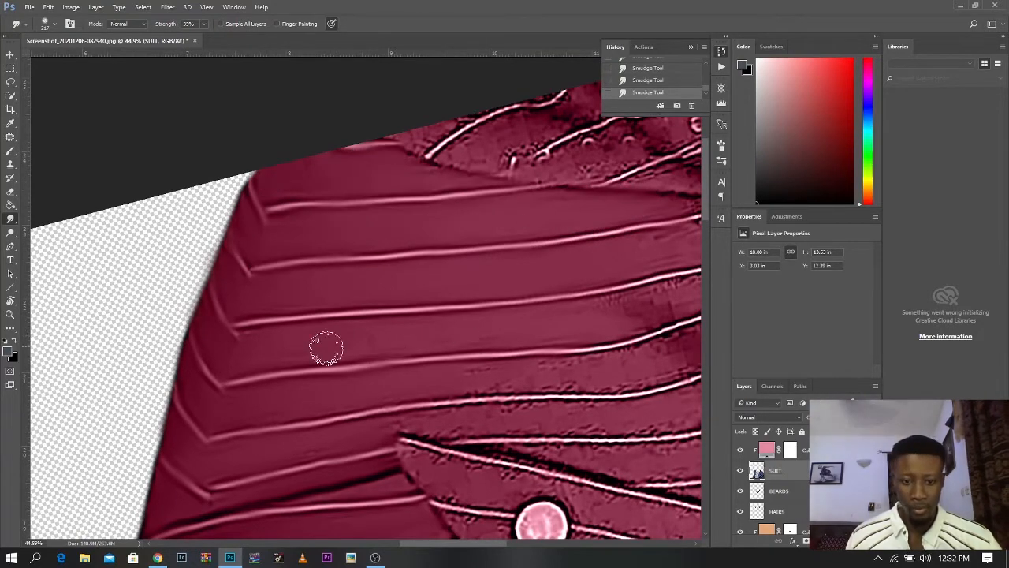
Step: Smudge the chest stripes between the shoulder seam and the breast pocket
left_click_drag(326, 348, 670, 292)
mouse_move(610, 363)
left_mouse_down()
mouse_move(317, 242)
mouse_move(475, 197)
mouse_move(279, 235)
mouse_move(466, 213)
mouse_move(439, 156)
mouse_move(512, 131)
mouse_move(569, 142)
mouse_move(507, 133)
mouse_move(176, 271)
mouse_move(297, 269)
left_mouse_up()
mouse_move(142, 240)
left_mouse_down()
mouse_move(363, 141)
mouse_move(383, 110)
left_mouse_up()
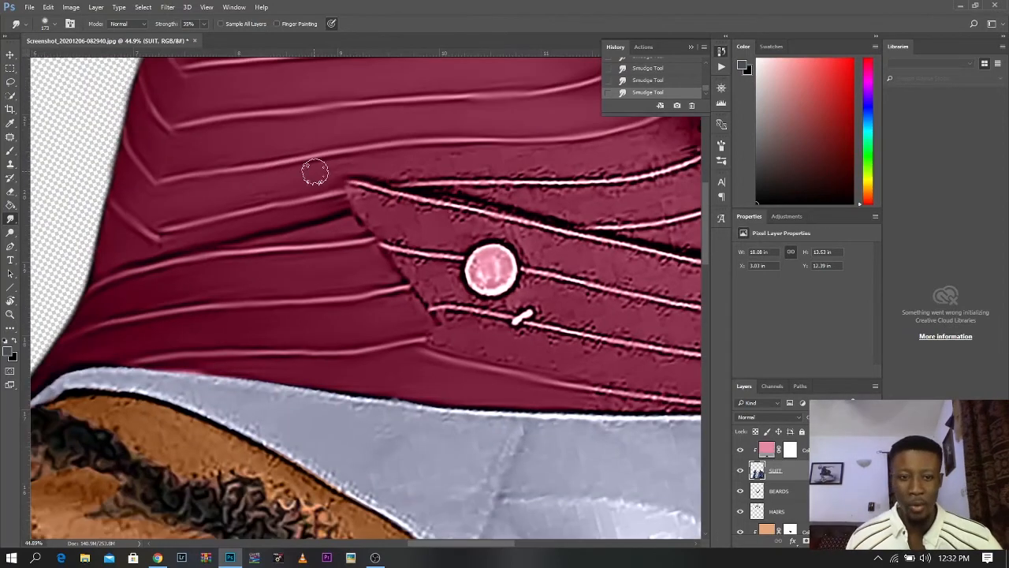
Step: Smudge the lapel around the round pin and the neighbouring stripes down to the breast pocket
mouse_move(314, 172)
left_mouse_down()
mouse_move(500, 158)
mouse_move(407, 180)
mouse_move(638, 166)
mouse_move(377, 227)
mouse_move(408, 196)
mouse_move(588, 214)
mouse_move(450, 242)
mouse_move(544, 261)
mouse_move(647, 250)
mouse_move(538, 139)
left_mouse_up()
mouse_move(281, 144)
left_mouse_down()
mouse_move(336, 149)
mouse_move(379, 190)
mouse_move(334, 223)
mouse_move(518, 228)
mouse_move(565, 252)
mouse_move(521, 284)
mouse_move(259, 270)
mouse_move(383, 153)
mouse_move(419, 153)
mouse_move(582, 201)
mouse_move(615, 169)
mouse_move(612, 185)
left_mouse_up()
mouse_move(507, 114)
left_mouse_down()
mouse_move(213, 297)
mouse_move(315, 309)
mouse_move(356, 331)
mouse_move(441, 332)
mouse_move(513, 387)
mouse_move(442, 423)
mouse_move(419, 450)
mouse_move(503, 286)
mouse_move(500, 239)
mouse_move(275, 187)
mouse_move(236, 212)
mouse_move(332, 198)
mouse_move(392, 145)
mouse_move(452, 245)
mouse_move(367, 231)
mouse_move(412, 193)
mouse_move(466, 185)
mouse_move(500, 207)
mouse_move(471, 243)
mouse_move(444, 164)
mouse_move(281, 126)
mouse_move(189, 140)
left_mouse_up()
scroll(465, 237, "up", 2)
left_click_drag(365, 154, 392, 304)
mouse_move(373, 238)
left_mouse_down()
mouse_move(426, 237)
mouse_move(460, 199)
mouse_move(421, 75)
mouse_move(323, 98)
mouse_move(382, 177)
mouse_move(277, 118)
mouse_move(213, 161)
mouse_move(308, 205)
mouse_move(243, 231)
mouse_move(122, 227)
left_mouse_up()
left_click_drag(122, 227, 361, 234)
mouse_move(214, 214)
left_mouse_down()
mouse_move(379, 179)
mouse_move(365, 234)
mouse_move(502, 264)
mouse_move(405, 235)
left_mouse_up()
Step: Rotate the canvas back to nearly upright and select the SHIRT layer
scroll(405, 234, "down", 5)
key("r")
left_click_drag(304, 289, 396, 236)
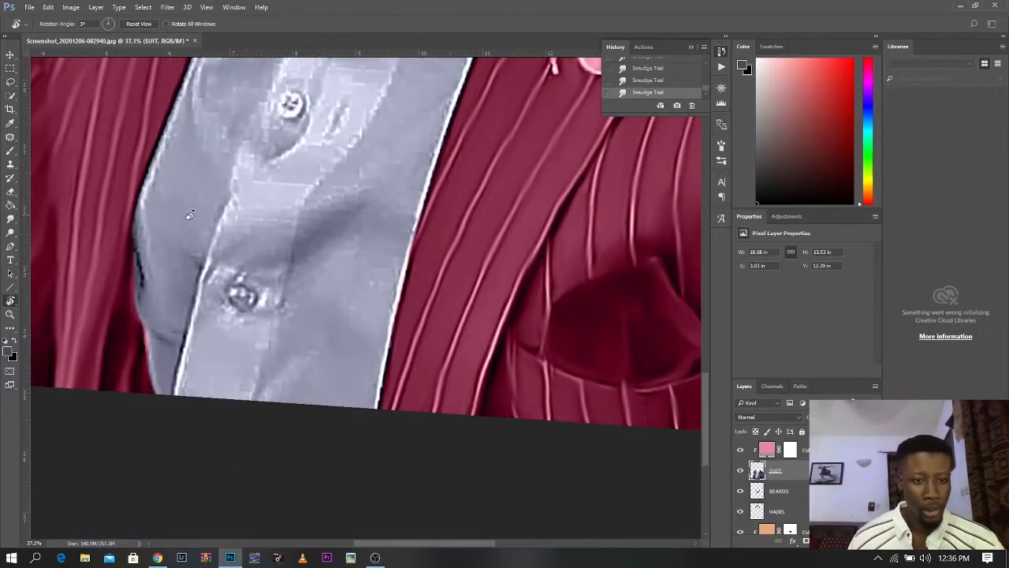
key("alt+bracketright")
key("alt+bracketright")
mouse_move(341, 246)
left_mouse_down()
mouse_move(330, 273)
mouse_move(338, 322)
left_mouse_up()
key("alt+bracketleft")
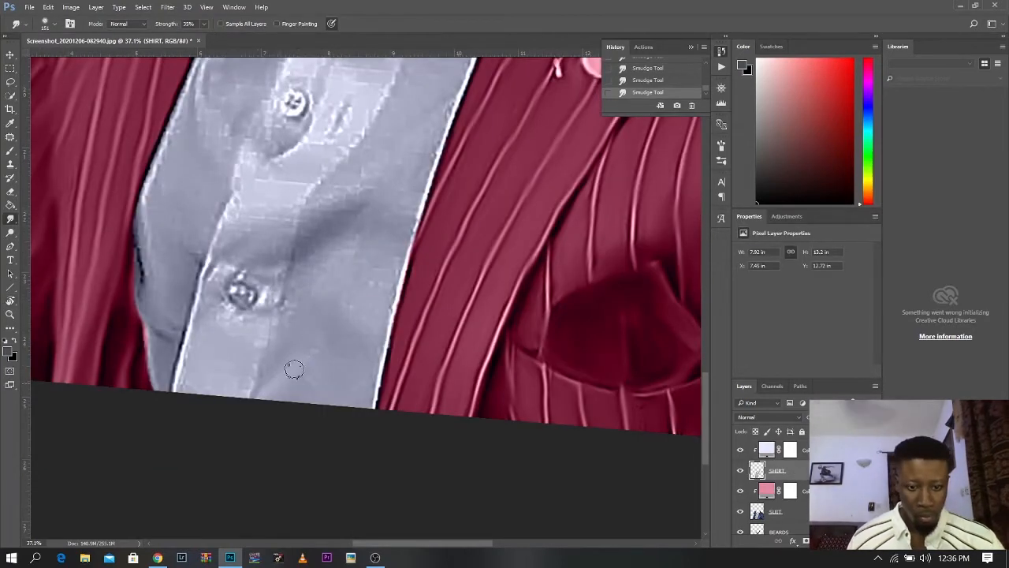
Step: Smudge the lower part of the shirt, including the fabric and placket around the bottom button
right_click(294, 369, "alt")
mouse_move(294, 404)
left_mouse_down()
mouse_move(347, 346)
mouse_move(353, 274)
mouse_move(381, 387)
left_mouse_up()
right_click(250, 352, "alt")
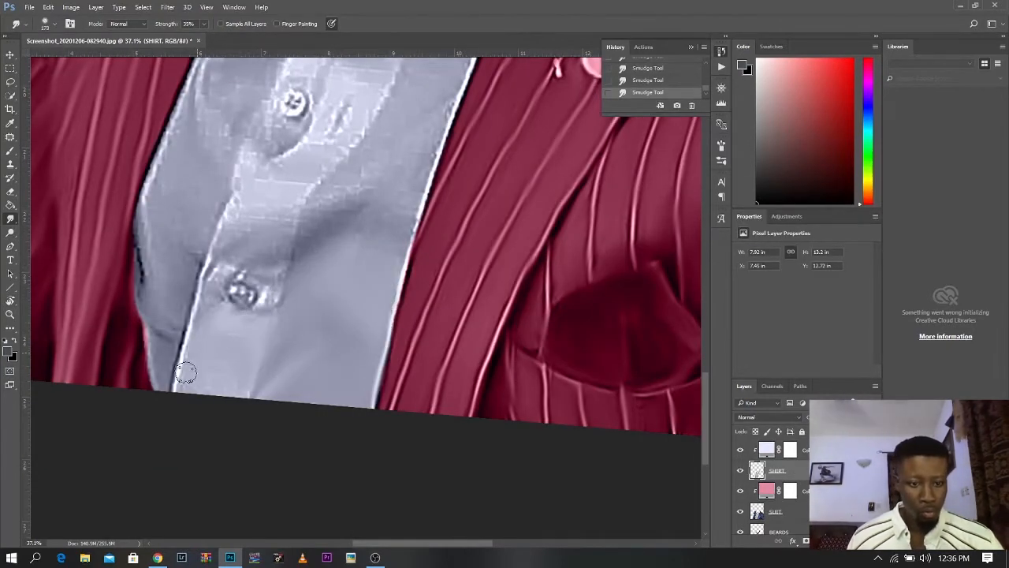
mouse_move(186, 373)
left_mouse_down()
mouse_move(170, 369)
mouse_move(169, 252)
mouse_move(154, 179)
mouse_move(225, 252)
mouse_move(242, 294)
left_mouse_up()
left_click_drag(272, 232, 276, 322)
right_click(358, 281, "alt")
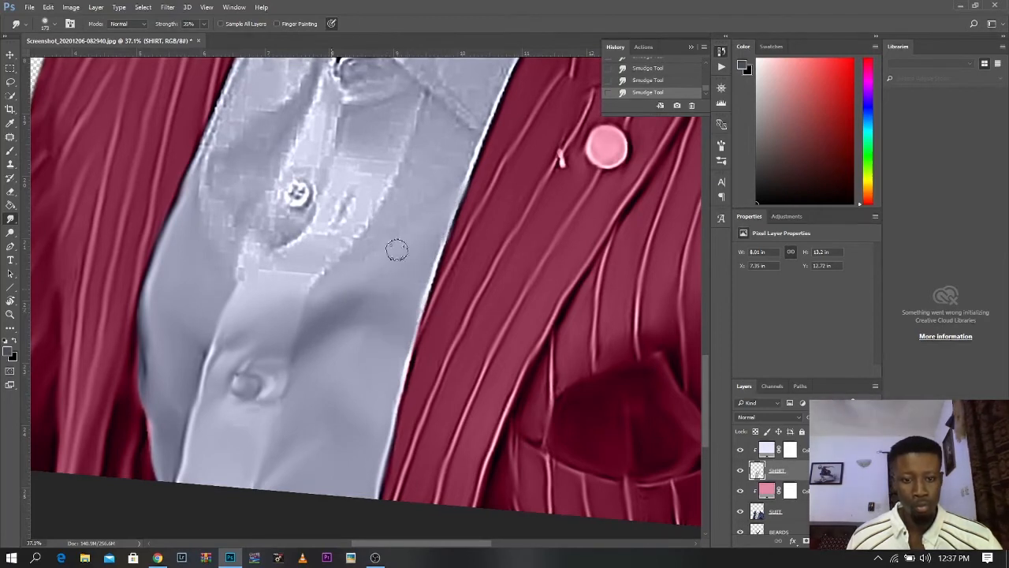
Step: Smudge the middle of the shirt around the upper button, blending the placket edges and folds
mouse_move(218, 189)
left_mouse_down()
mouse_move(216, 131)
mouse_move(210, 222)
left_mouse_up()
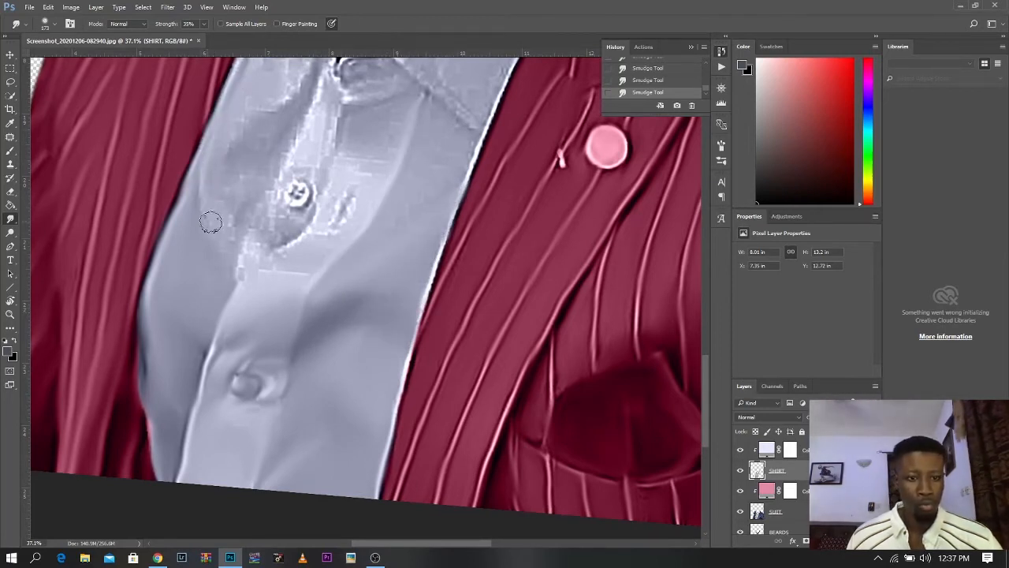
mouse_move(302, 86)
left_mouse_down()
mouse_move(253, 169)
mouse_move(239, 293)
mouse_move(358, 189)
mouse_move(287, 175)
mouse_move(327, 108)
mouse_move(403, 106)
mouse_move(388, 155)
left_mouse_up()
left_click_drag(414, 96, 354, 234)
mouse_move(366, 333)
left_mouse_down()
mouse_move(391, 300)
mouse_move(252, 253)
mouse_move(231, 219)
mouse_move(236, 143)
mouse_move(277, 292)
mouse_move(422, 347)
mouse_move(387, 253)
mouse_move(433, 270)
mouse_move(481, 197)
left_mouse_up()
Step: Adjust the smudge brush size and smooth the shirt collar and its edges near the neck
scroll(230, 219, "up", 2)
key("bracketleft")
key("bracketleft")
left_click_drag(522, 115, 453, 239)
left_click_drag(467, 203, 504, 89)
key("bracketright")
key("bracketright")
mouse_move(307, 267)
left_mouse_down()
mouse_move(441, 346)
mouse_move(446, 333)
mouse_move(430, 513)
mouse_move(322, 528)
left_mouse_up()
Step: Select Layer 0 and smudge the skin along the hairline and across the upper forehead
scroll(439, 345, "down", 2)
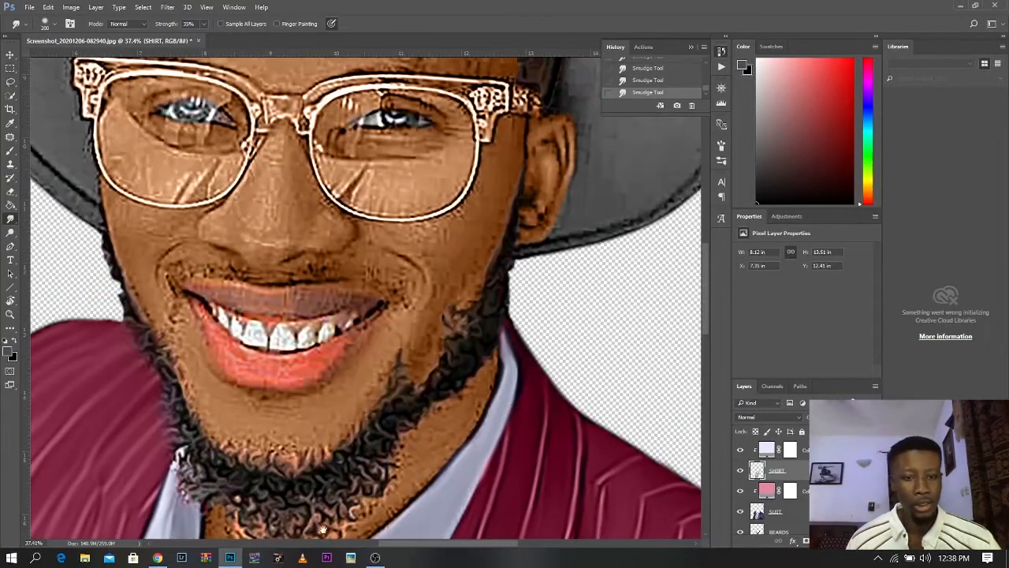
scroll(247, 181, "up", 8)
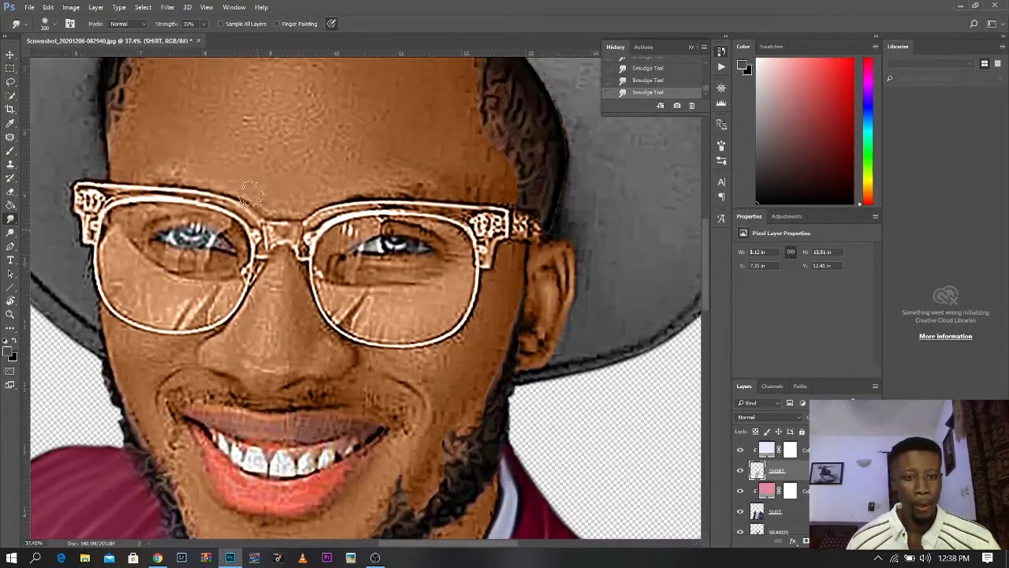
scroll(246, 182, "up", 2)
scroll(794, 471, "down", 3)
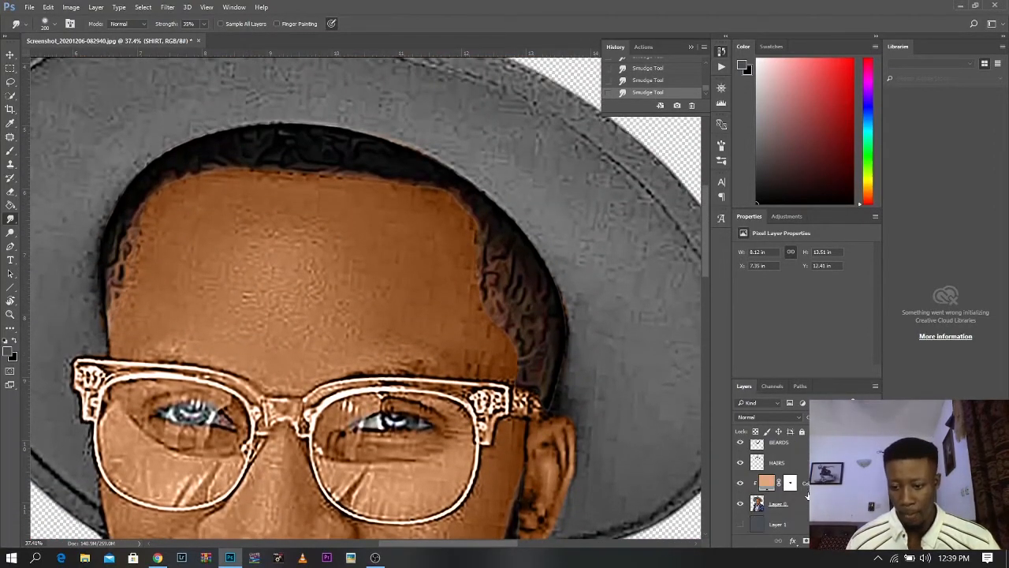
left_click(800, 505)
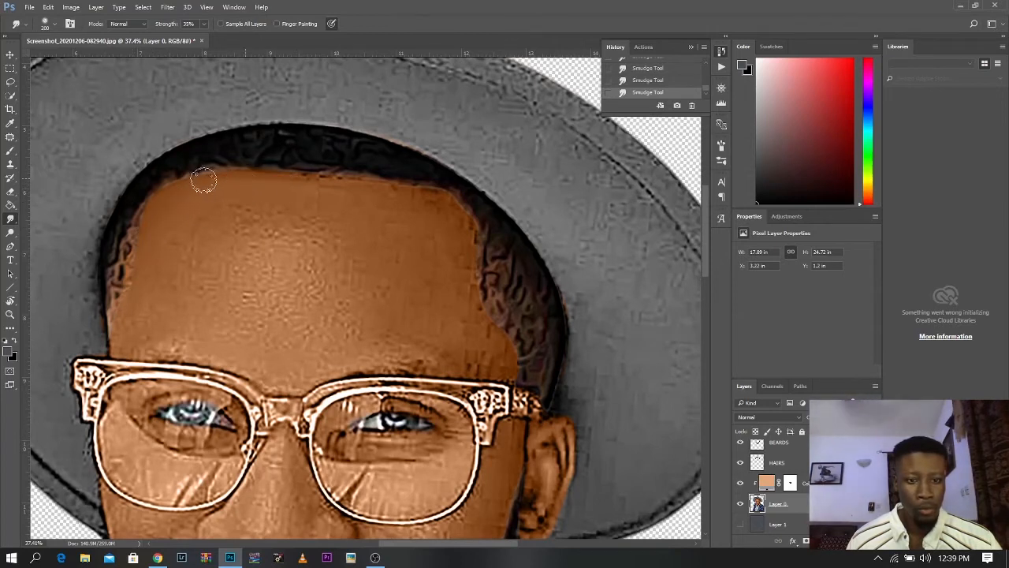
left_click_drag(302, 195, 312, 201)
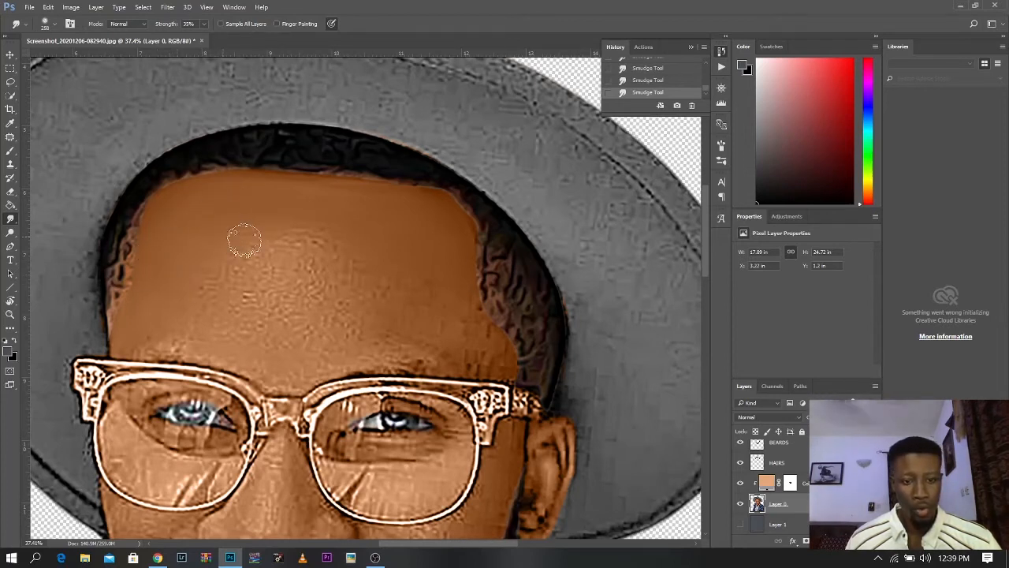
mouse_move(298, 275)
left_mouse_down()
mouse_move(310, 314)
mouse_move(262, 254)
mouse_move(244, 262)
mouse_move(347, 308)
left_mouse_up()
Step: Adjust the smudge brush size and blend the lower forehead and brow area above the glasses
key("bracketright")
key("bracketright")
key("bracketright")
key("bracketright")
key("bracketright")
key("bracketleft")
key("bracketleft")
key("bracketleft")
key("bracketleft")
key("bracketleft")
key("bracketleft")
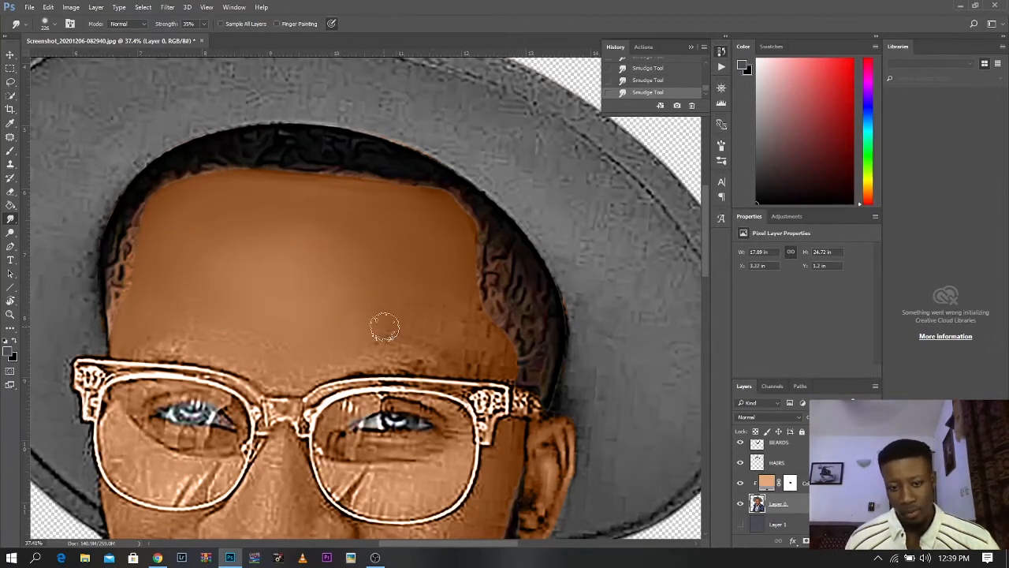
mouse_move(405, 336)
left_mouse_down()
mouse_move(353, 358)
mouse_move(261, 365)
mouse_move(138, 351)
left_mouse_up()
Step: Reduce the smudge brush and smooth the skin between the brows and over the nose
left_click_drag(263, 365, 250, 365)
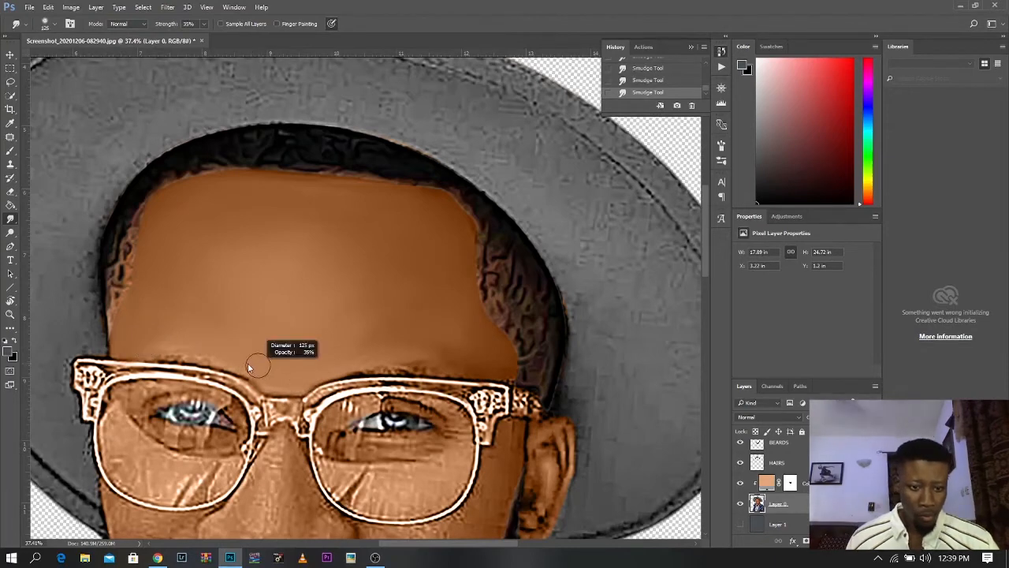
scroll(180, 353, "up", 4)
key("bracketright")
scroll(582, 252, "down", 2)
mouse_move(352, 287)
left_mouse_down()
mouse_move(327, 393)
mouse_move(312, 338)
mouse_move(290, 407)
left_mouse_up()
scroll(370, 351, "down", 4)
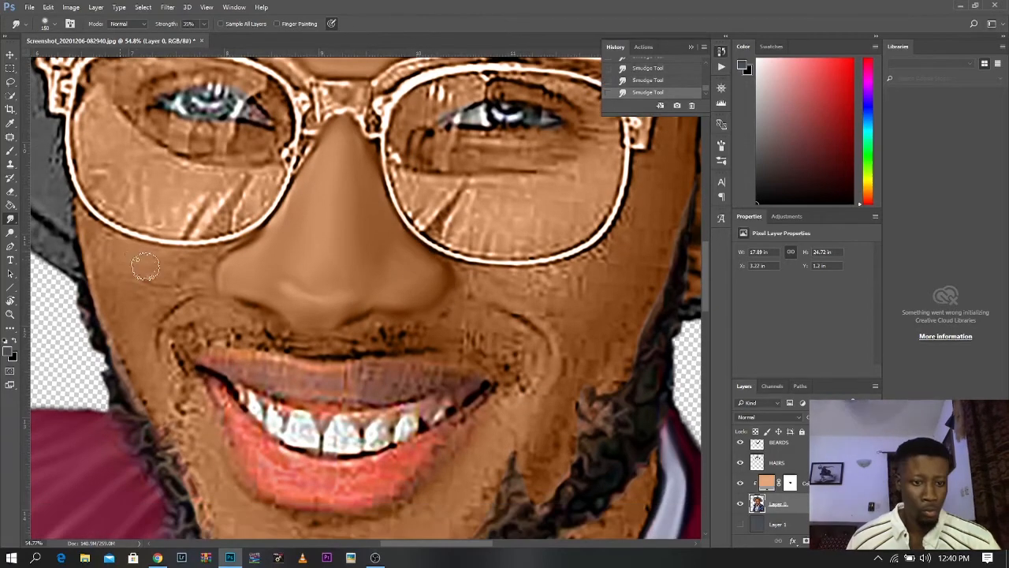
Step: Smudge both cheeks below the glasses and the smile lines beside the nose
scroll(410, 299, "down", 1)
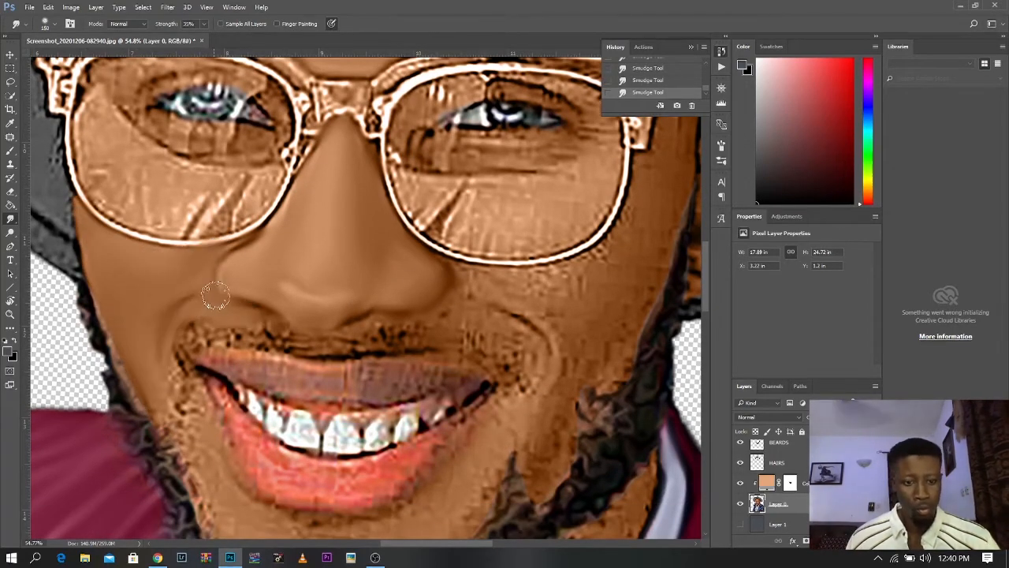
mouse_move(465, 268)
left_mouse_down()
mouse_move(549, 279)
mouse_move(554, 361)
mouse_move(640, 220)
mouse_move(504, 287)
left_mouse_up()
key("bracketright")
key("bracketright")
key("bracketright")
mouse_move(560, 209)
left_mouse_down()
mouse_move(615, 217)
mouse_move(626, 279)
mouse_move(601, 235)
mouse_move(600, 308)
mouse_move(564, 346)
left_mouse_up()
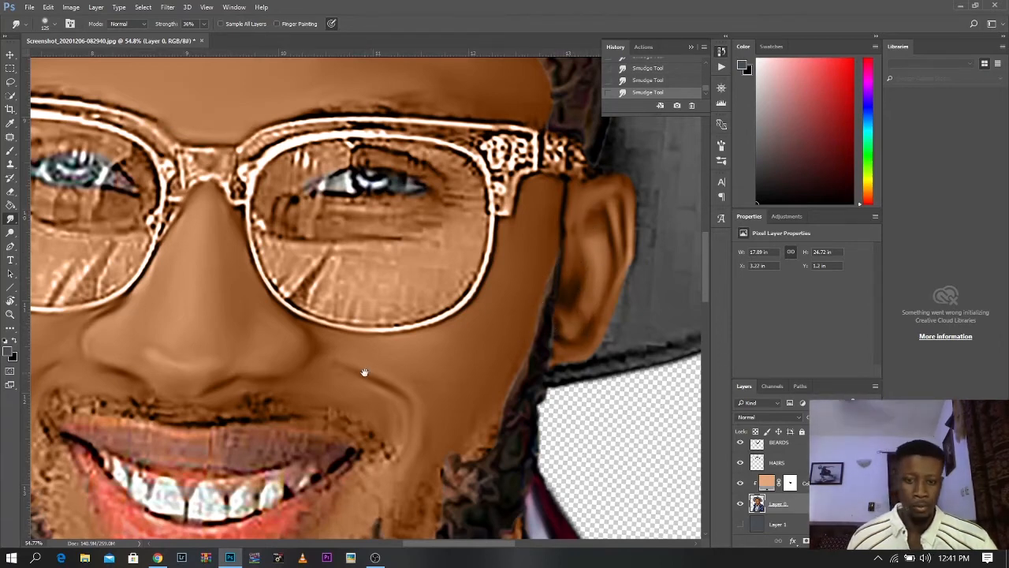
Step: Smudge the chin skin below the lower lip and the skin beside both mouth corners up to the beard
scroll(364, 371, "down", 5)
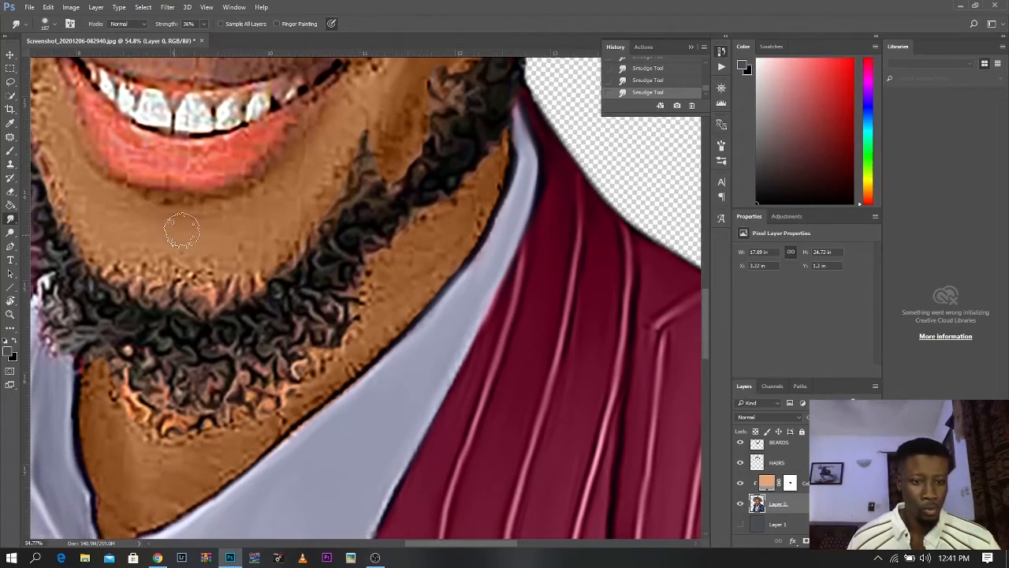
mouse_move(182, 231)
left_mouse_down()
mouse_move(242, 202)
mouse_move(111, 197)
mouse_move(165, 266)
mouse_move(108, 245)
mouse_move(51, 153)
mouse_move(114, 210)
mouse_move(248, 249)
mouse_move(348, 164)
mouse_move(299, 156)
mouse_move(384, 119)
mouse_move(380, 142)
mouse_move(407, 128)
left_mouse_up()
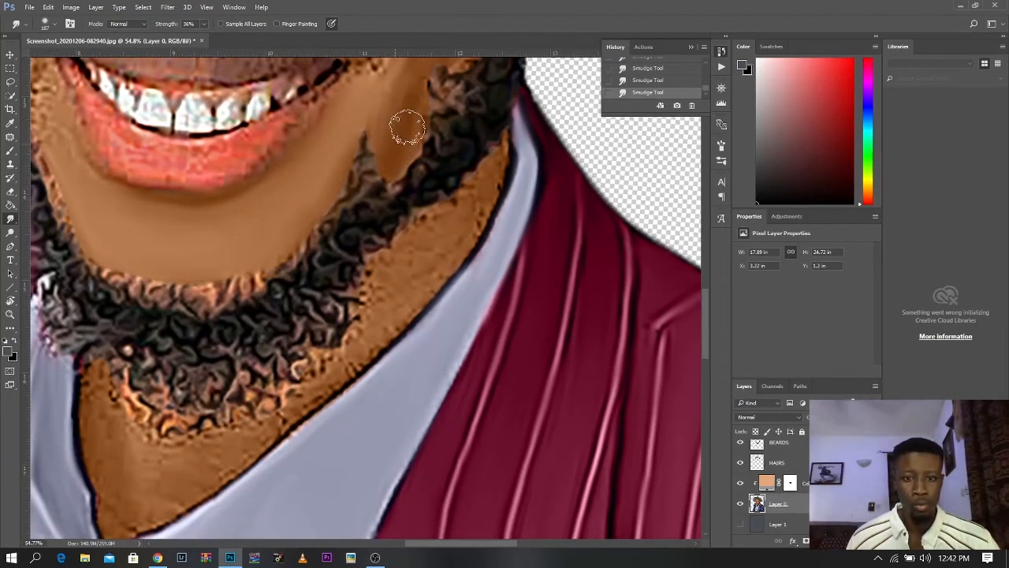
left_click_drag(219, 239, 371, 281)
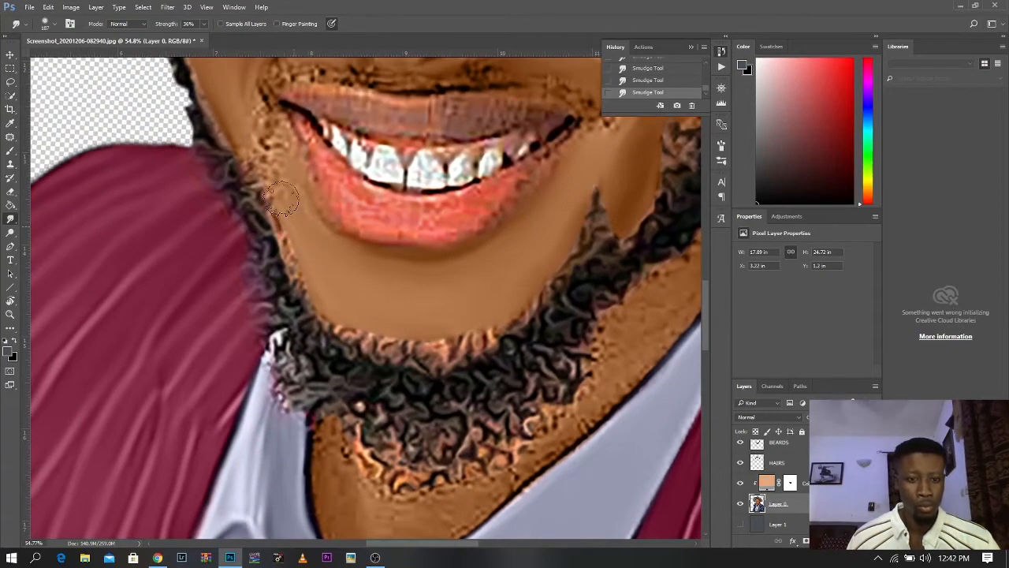
mouse_move(272, 168)
left_mouse_down()
mouse_move(279, 139)
mouse_move(286, 159)
mouse_move(290, 146)
mouse_move(314, 243)
mouse_move(288, 225)
mouse_move(258, 124)
left_mouse_up()
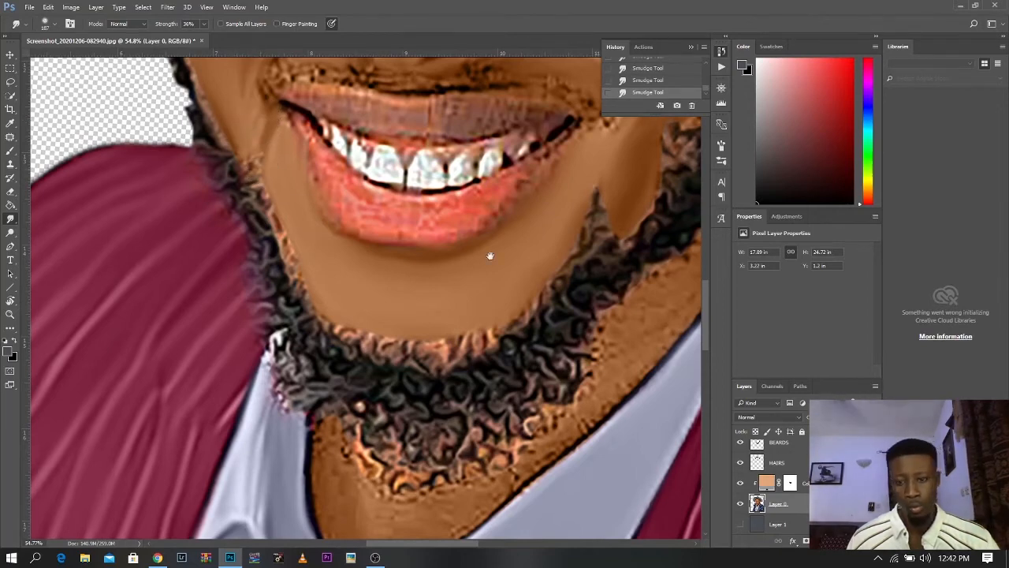
mouse_move(489, 255)
left_mouse_down()
mouse_move(280, 275)
mouse_move(320, 400)
mouse_move(329, 369)
left_mouse_up()
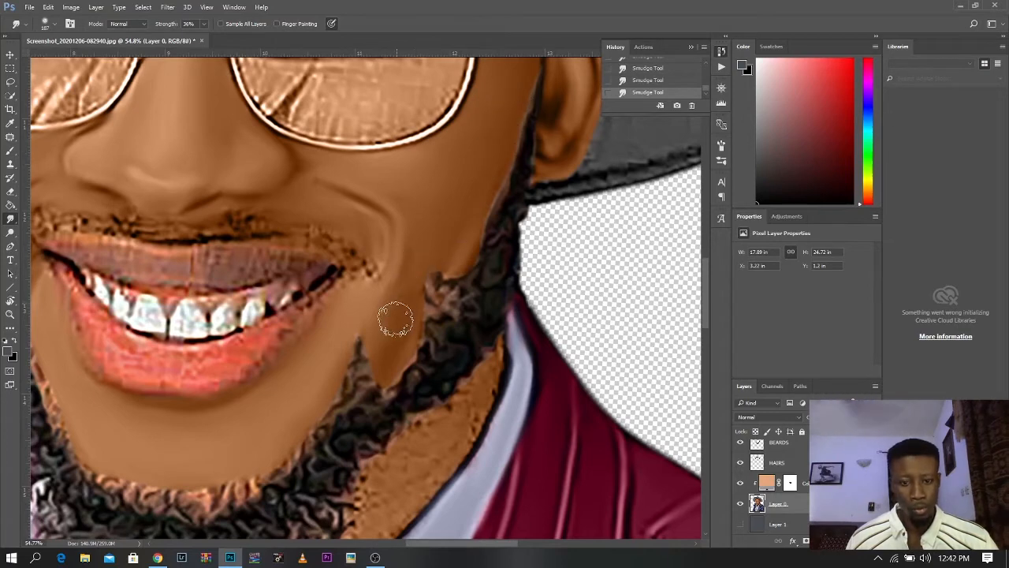
Step: Reduce the smudge brush and smooth the skin seen through the lens on the viewer's left, below and around the eye
left_click_drag(298, 329, 390, 466)
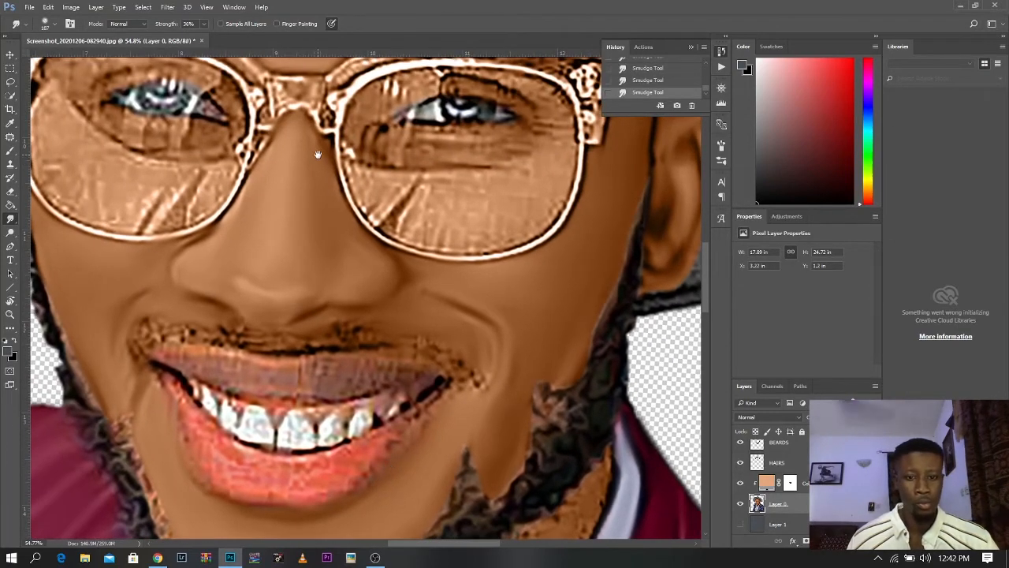
left_click_drag(318, 154, 369, 233)
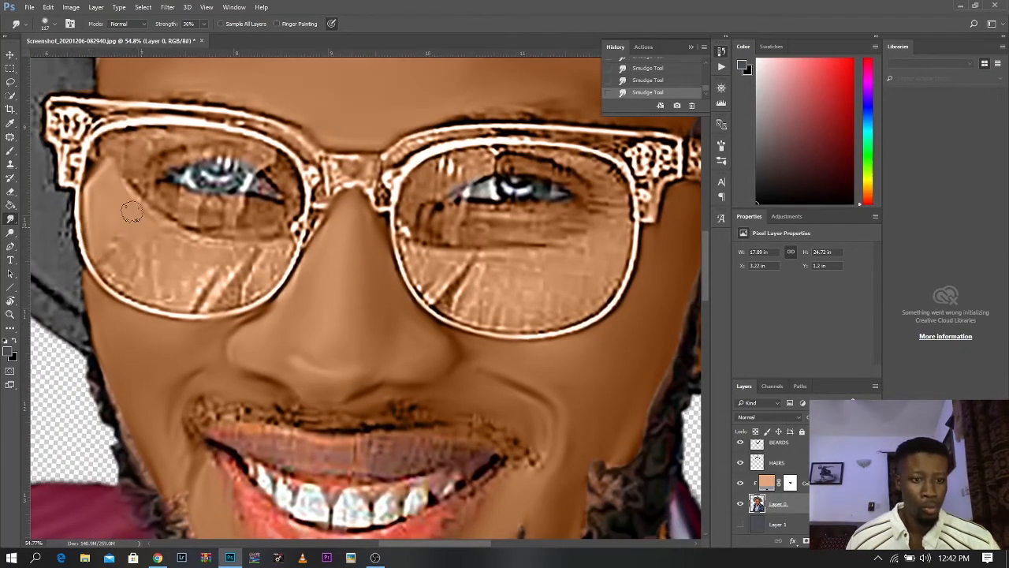
mouse_move(132, 211)
left_mouse_down()
mouse_move(118, 280)
mouse_move(163, 238)
left_mouse_up()
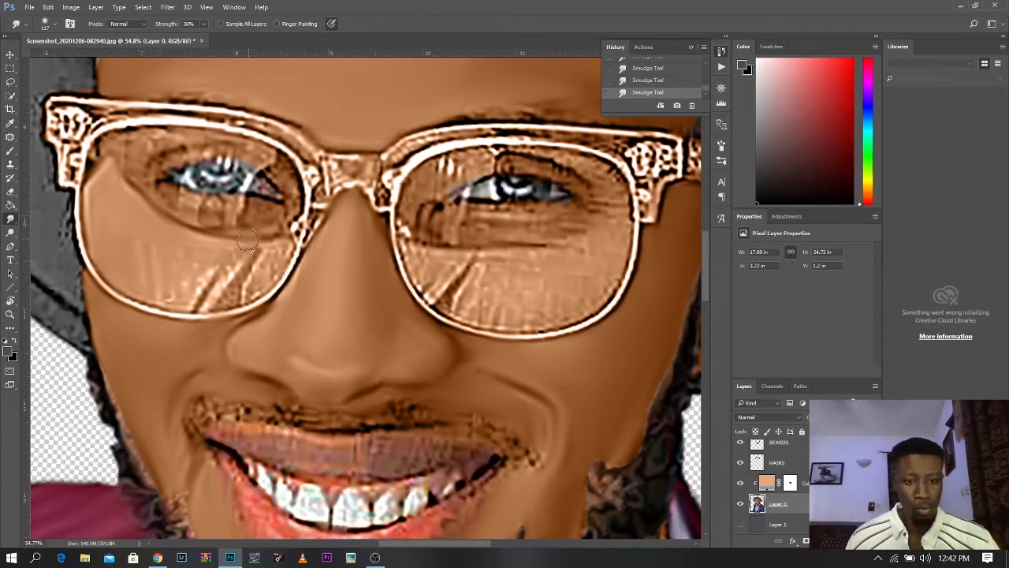
mouse_move(161, 310)
left_mouse_down()
mouse_move(102, 276)
mouse_move(108, 283)
left_mouse_up()
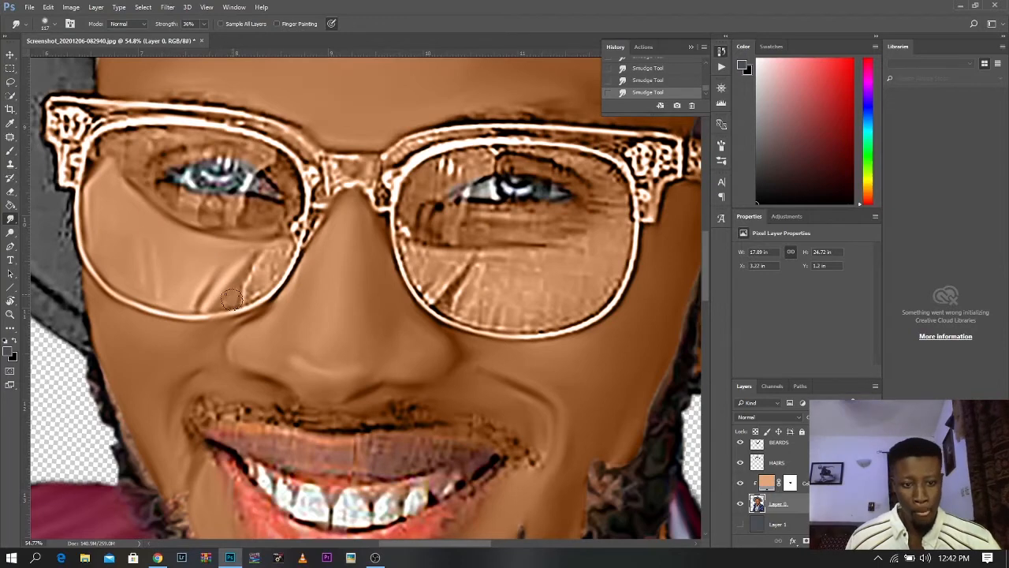
mouse_move(269, 257)
left_mouse_down()
mouse_move(245, 301)
mouse_move(290, 265)
left_mouse_up()
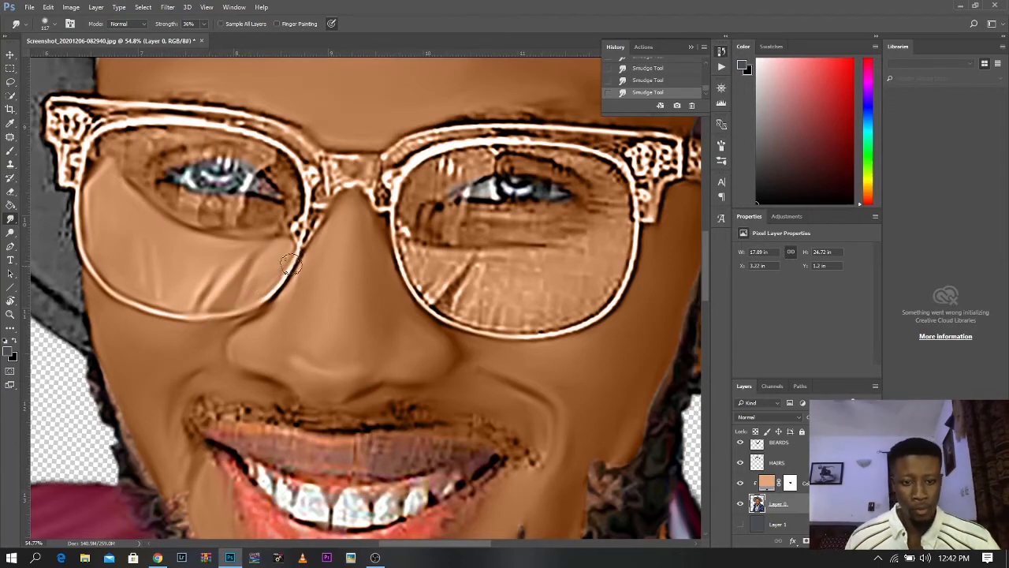
mouse_move(92, 158)
left_mouse_down()
mouse_move(216, 284)
mouse_move(303, 270)
mouse_move(418, 321)
left_mouse_up()
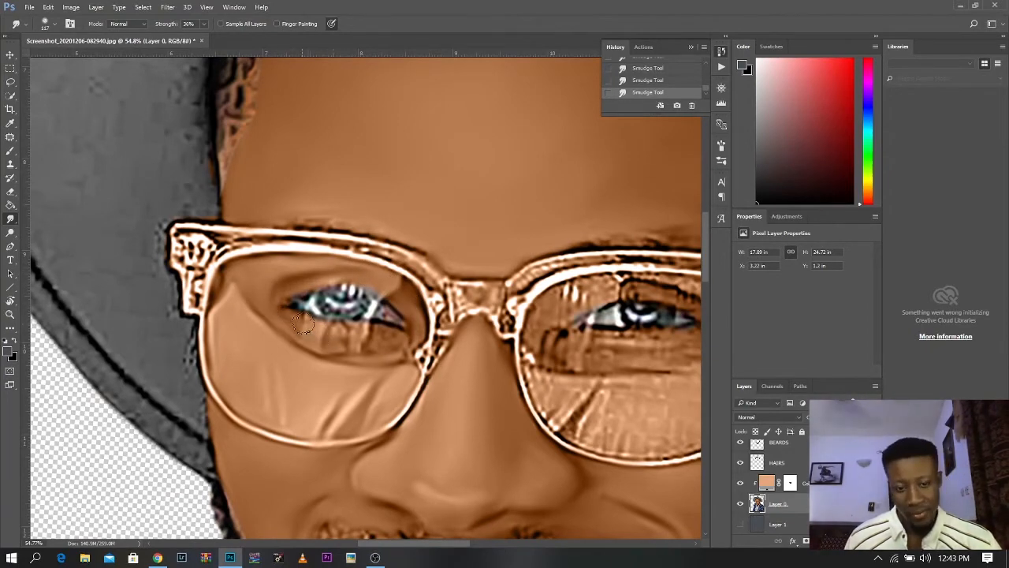
Step: Smudge the skin behind the other lens, covering the cheek area and the eyelids around the eye
left_click_drag(496, 345, 169, 311)
mouse_move(256, 351)
left_mouse_down()
mouse_move(247, 398)
mouse_move(314, 357)
mouse_move(261, 407)
mouse_move(322, 400)
mouse_move(286, 379)
mouse_move(343, 409)
mouse_move(398, 359)
mouse_move(397, 389)
mouse_move(370, 359)
mouse_move(266, 386)
mouse_move(194, 338)
mouse_move(224, 397)
mouse_move(216, 386)
mouse_move(248, 414)
left_mouse_up()
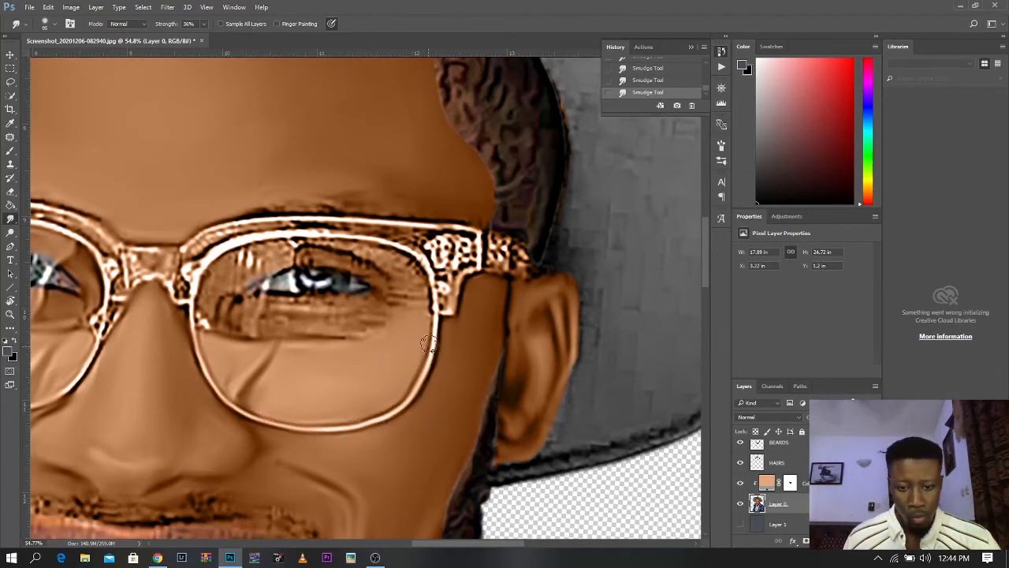
mouse_move(368, 261)
left_mouse_down()
mouse_move(397, 256)
mouse_move(405, 288)
mouse_move(365, 269)
mouse_move(245, 256)
left_mouse_up()
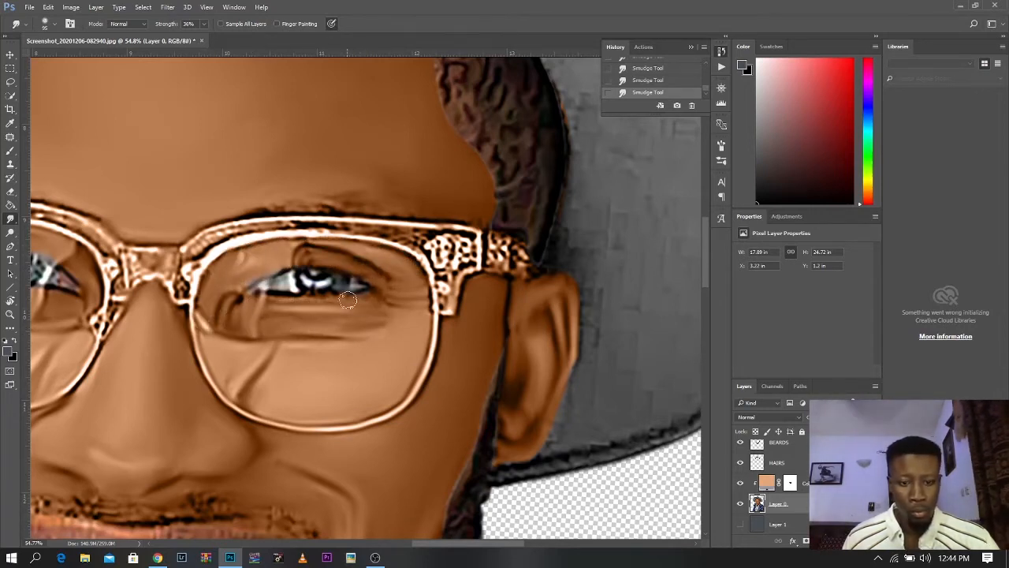
mouse_move(345, 249)
left_mouse_down()
mouse_move(394, 233)
mouse_move(428, 244)
left_mouse_up()
Step: Smudge the glasses frame smooth along the upper rims, the nose bridge and the patterned hinges on both sides
left_click_drag(239, 229, 261, 224)
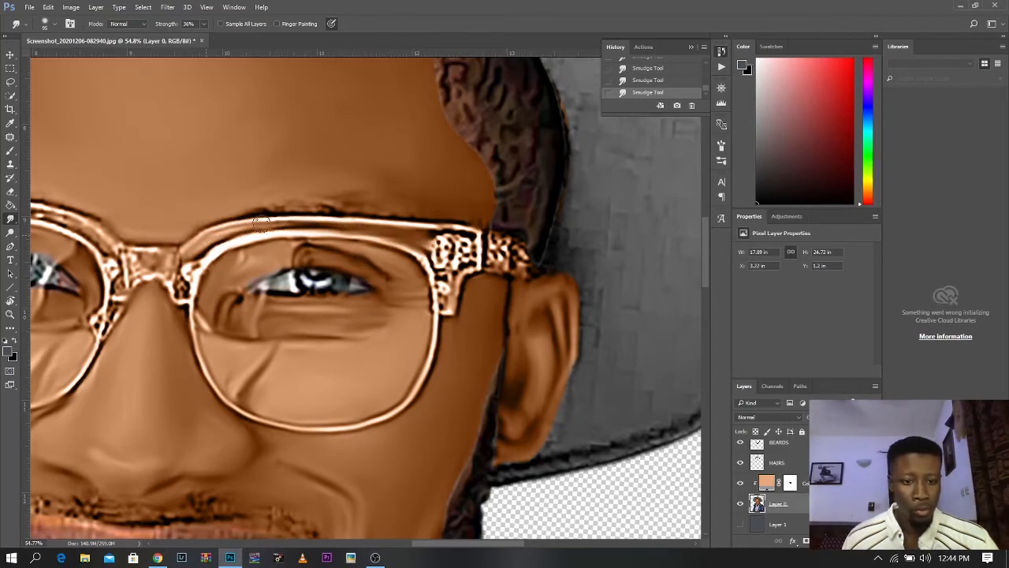
mouse_move(447, 312)
left_mouse_down()
mouse_move(472, 236)
mouse_move(437, 251)
mouse_move(486, 256)
left_mouse_up()
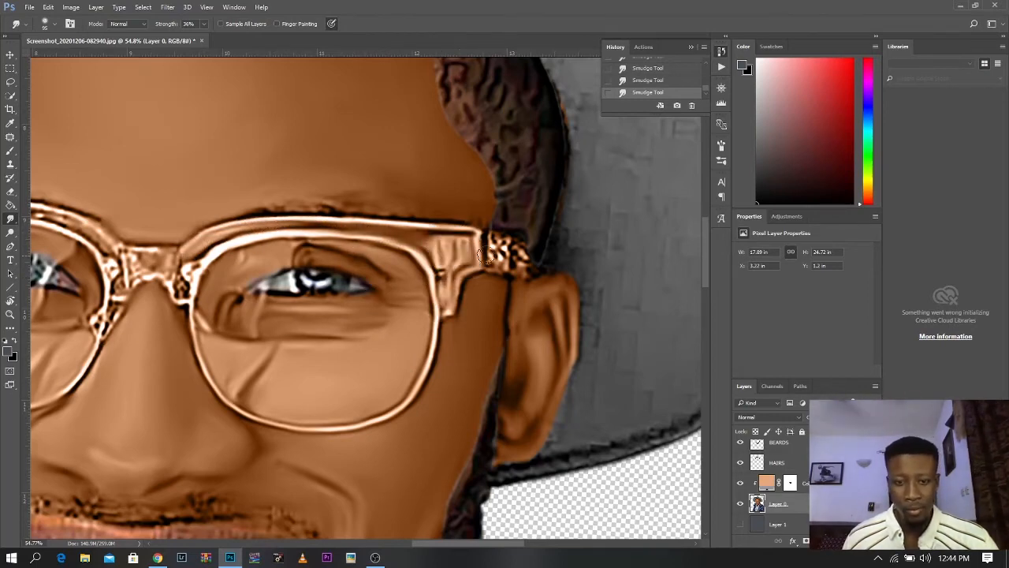
left_click_drag(256, 289, 354, 249)
mouse_move(347, 216)
left_mouse_down()
mouse_move(327, 236)
mouse_move(298, 228)
left_mouse_up()
left_click_drag(270, 300, 472, 402)
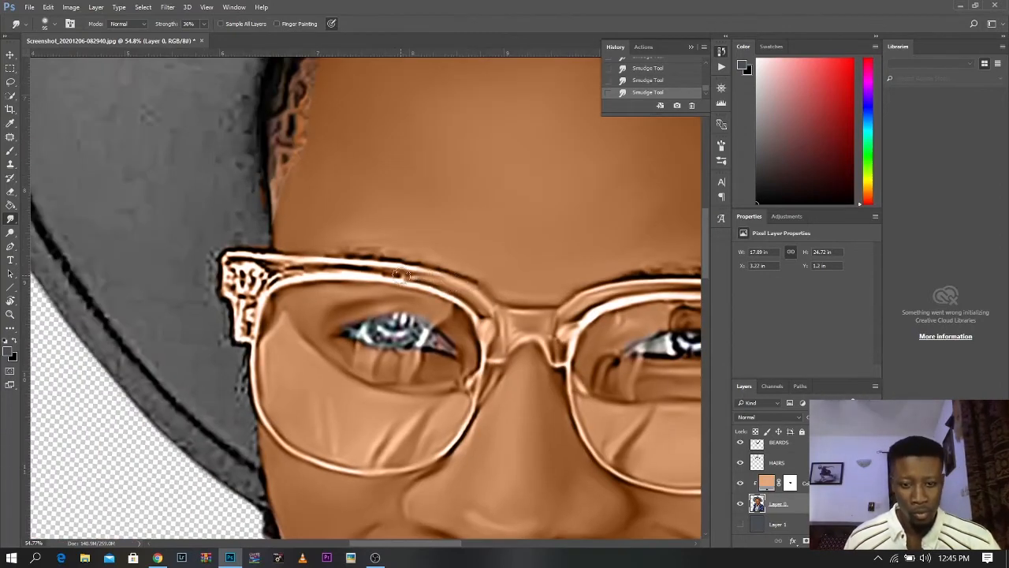
mouse_move(250, 257)
left_mouse_down()
mouse_move(271, 281)
mouse_move(232, 269)
mouse_move(247, 274)
mouse_move(240, 332)
mouse_move(373, 334)
mouse_move(369, 290)
mouse_move(395, 313)
mouse_move(430, 288)
mouse_move(504, 349)
mouse_move(440, 331)
mouse_move(351, 357)
left_mouse_up()
Step: Blend the details of both eyes with a smaller smudge brush
scroll(407, 332, "up", 1)
scroll(409, 334, "up", 8)
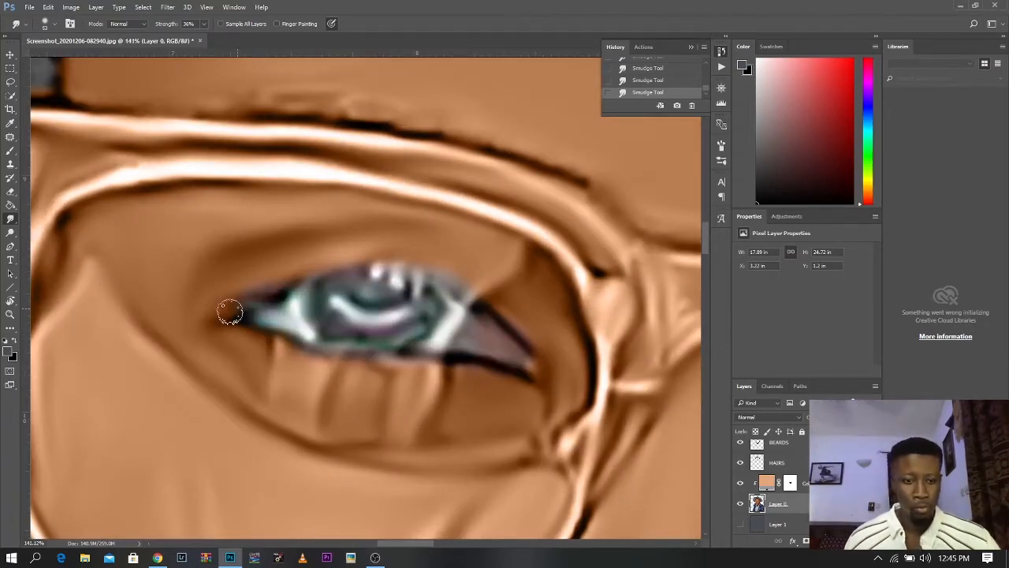
mouse_move(631, 331)
left_mouse_down()
mouse_move(305, 252)
mouse_move(270, 260)
mouse_move(462, 293)
left_mouse_up()
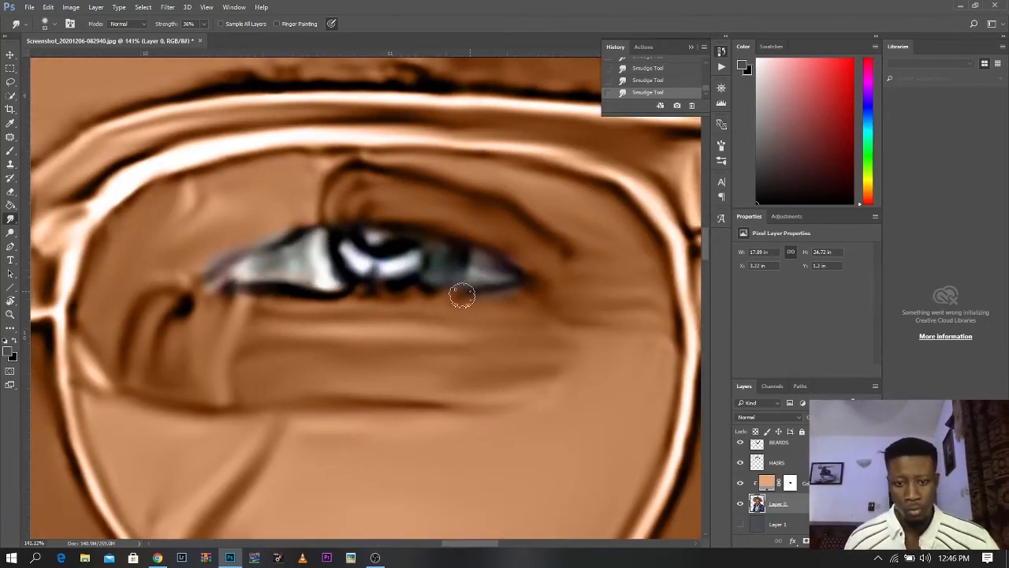
Step: Check the whole portrait upright, briefly showing and hiding Layer 1
key("ctrl+0")
scroll(423, 255, "down", 1)
key("r")
left_click_drag(543, 281, 540, 265)
left_click(740, 524)
left_click(739, 524)
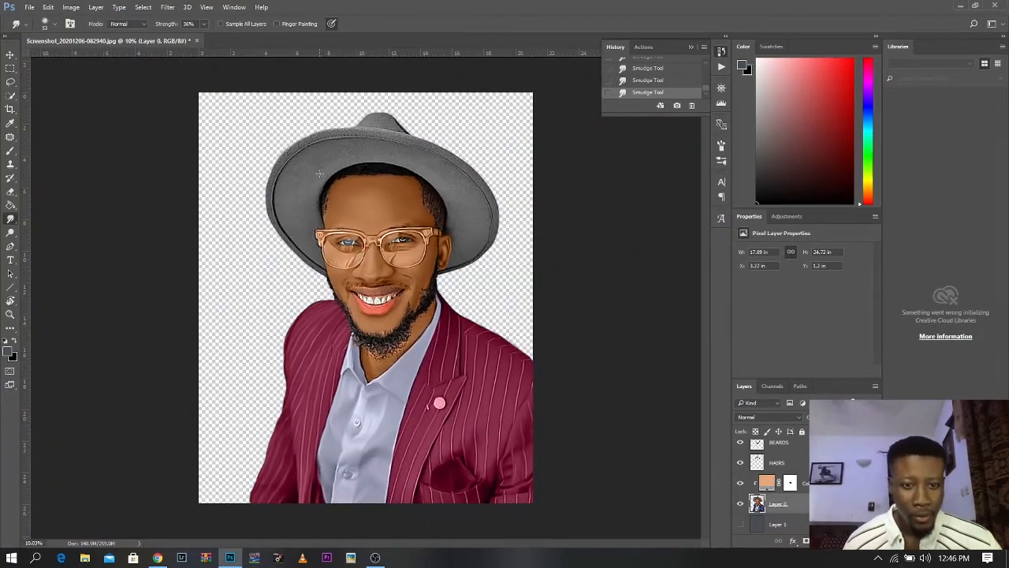
Step: Select the HAT layer and smudge the lower brim edge and seam beside the glasses on the viewer's left
scroll(320, 174, "up", 5)
scroll(792, 519, "up", 2)
scroll(792, 519, "up", 2)
left_click(800, 463)
scroll(168, 209, "down", 5)
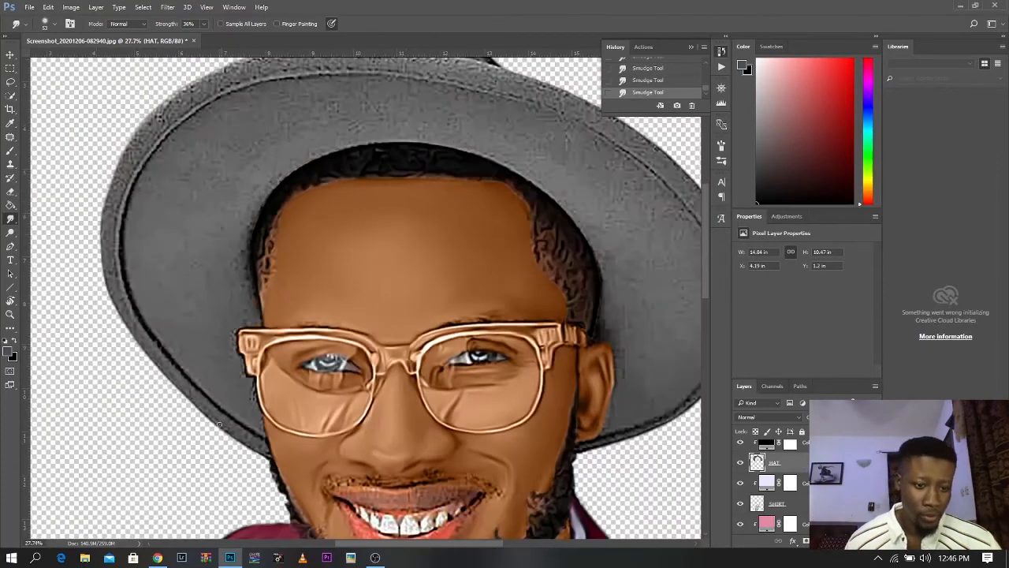
scroll(228, 481, "up", 8)
mouse_move(272, 343)
left_mouse_down()
mouse_move(345, 375)
mouse_move(227, 298)
mouse_move(250, 317)
mouse_move(258, 290)
mouse_move(314, 333)
mouse_move(330, 321)
mouse_move(275, 175)
mouse_move(200, 162)
left_mouse_up()
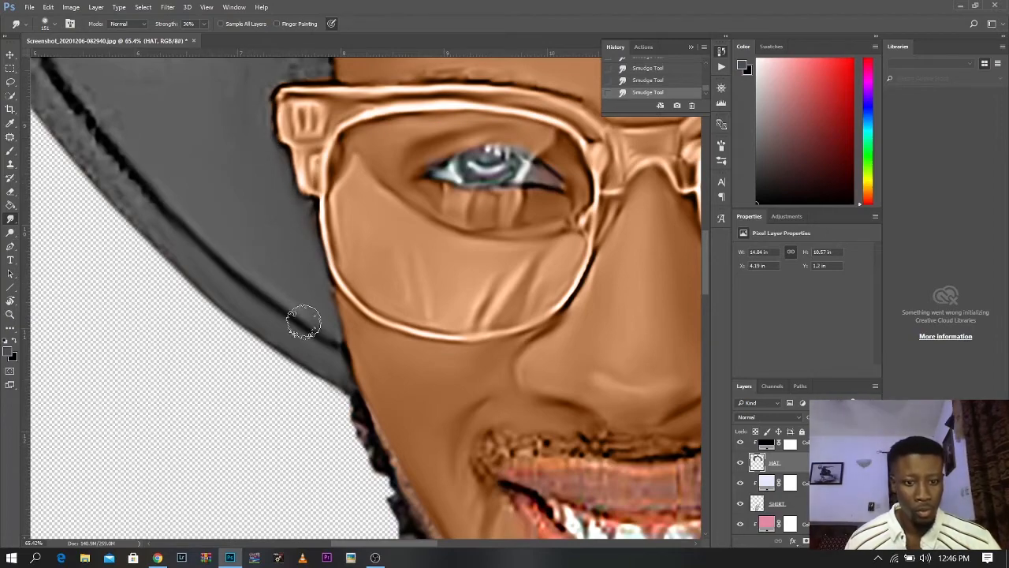
Step: Continue smudging the hat brim's outer band and dark seam line upward from the glasses' temple
key("r")
mouse_move(251, 165)
left_mouse_down()
mouse_move(324, 128)
mouse_move(528, 285)
mouse_move(271, 262)
left_mouse_up()
key("space")
mouse_move(312, 164)
left_mouse_down()
mouse_move(494, 148)
mouse_move(543, 155)
mouse_move(678, 208)
left_mouse_up()
mouse_move(376, 171)
left_mouse_down()
mouse_move(490, 170)
mouse_move(673, 236)
left_mouse_up()
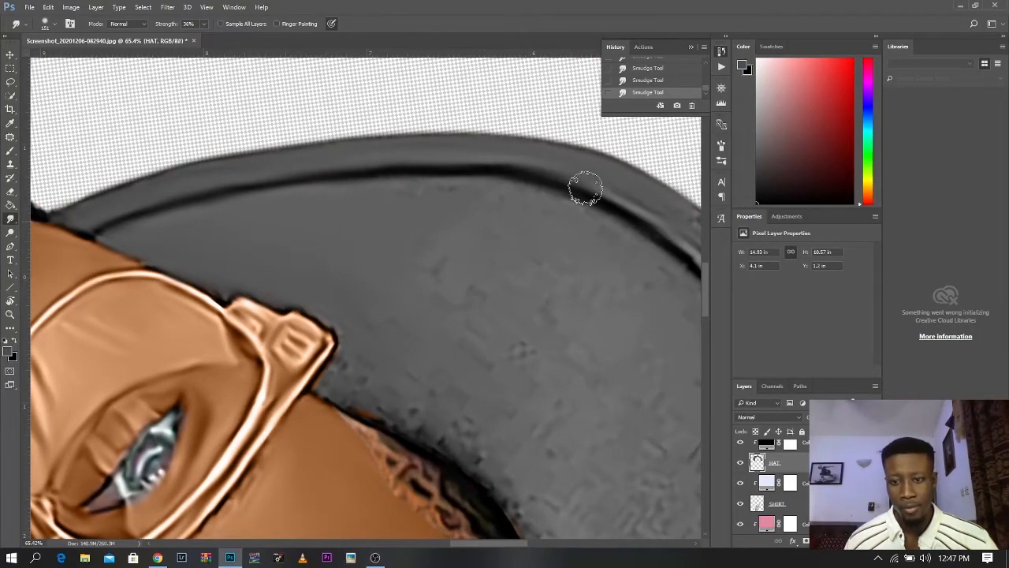
left_click_drag(585, 189, 626, 203)
Step: Enlarge the smudge brush and smooth the grainy inner surface of the hat brim between the seam and the hair
scroll(441, 197, "down", 2)
left_click_drag(353, 266, 420, 249)
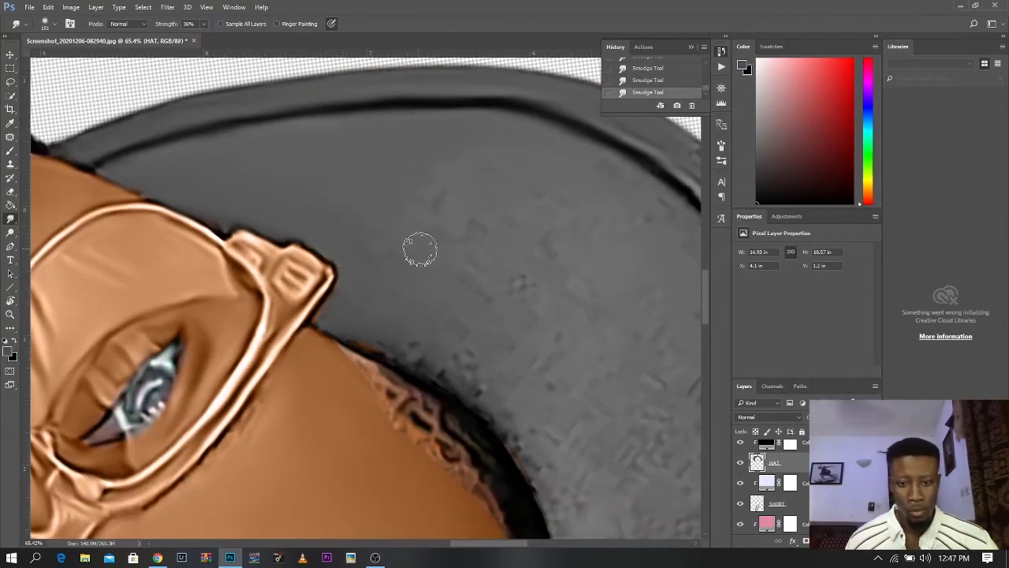
key("bracketright")
key("bracketright")
key("bracketright")
mouse_move(485, 197)
left_mouse_down()
mouse_move(552, 194)
mouse_move(419, 337)
mouse_move(268, 95)
mouse_move(428, 276)
mouse_move(448, 286)
mouse_move(449, 262)
left_mouse_up()
key("space")
key("space")
key("space")
mouse_move(508, 234)
left_mouse_down()
mouse_move(521, 471)
mouse_move(411, 308)
left_mouse_up()
mouse_move(441, 177)
left_mouse_down()
mouse_move(394, 99)
mouse_move(475, 210)
mouse_move(452, 204)
mouse_move(578, 217)
mouse_move(435, 240)
mouse_move(488, 248)
mouse_move(492, 349)
mouse_move(499, 305)
mouse_move(452, 396)
mouse_move(331, 477)
mouse_move(489, 428)
mouse_move(500, 352)
mouse_move(472, 424)
left_mouse_up()
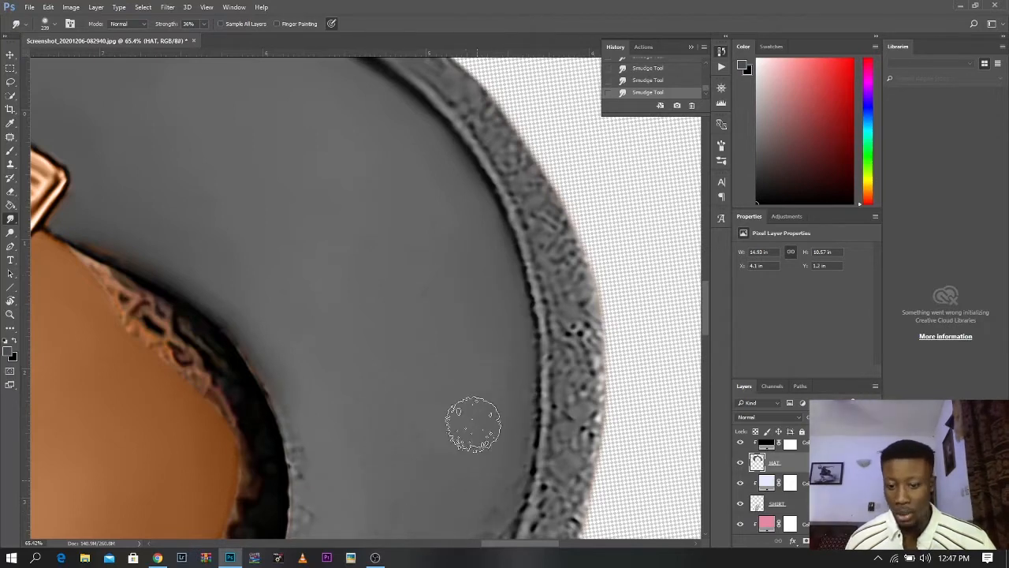
Step: Reduce the smudge brush and blend the textured outer band and seam along the brim's curved side
key("space")
left_click_drag(481, 286, 488, 511)
right_click(378, 329)
right_click(378, 340, "alt")
left_click_drag(450, 306, 505, 369)
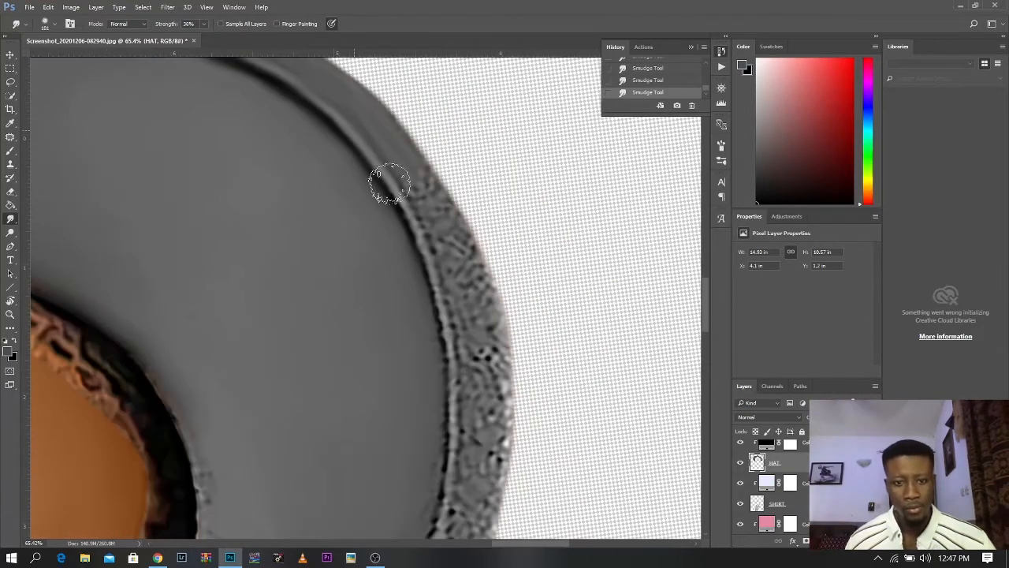
mouse_move(395, 180)
left_mouse_down()
mouse_move(462, 282)
mouse_move(450, 225)
left_mouse_up()
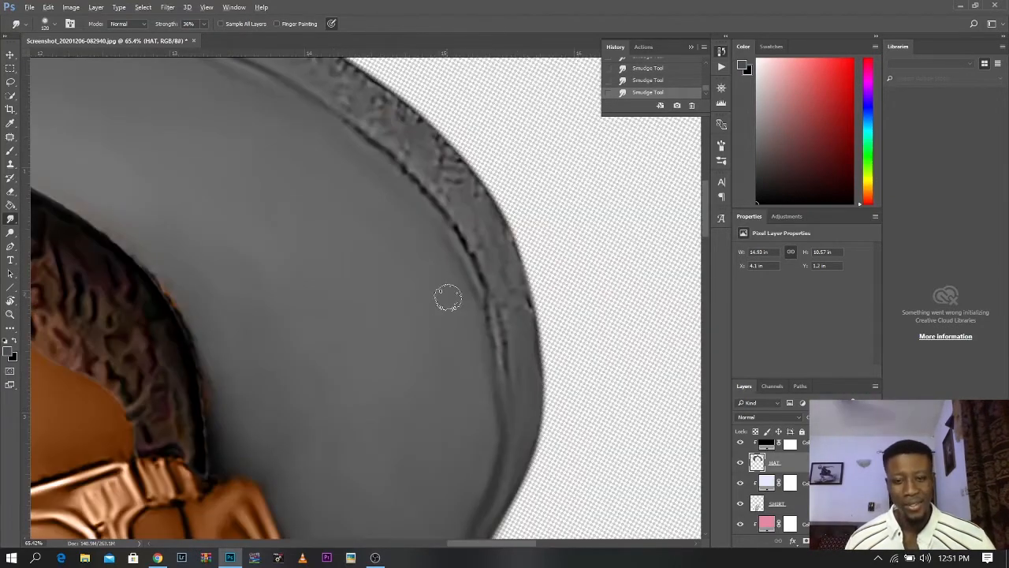
Step: Smudge the brim's seam and outer band above the ear on the viewer's right at 37% strength, and straighten the view
mouse_move(448, 297)
left_mouse_down()
mouse_move(498, 417)
mouse_move(496, 334)
mouse_move(425, 184)
mouse_move(331, 105)
mouse_move(488, 332)
left_mouse_up()
left_click_drag(472, 268, 482, 315)
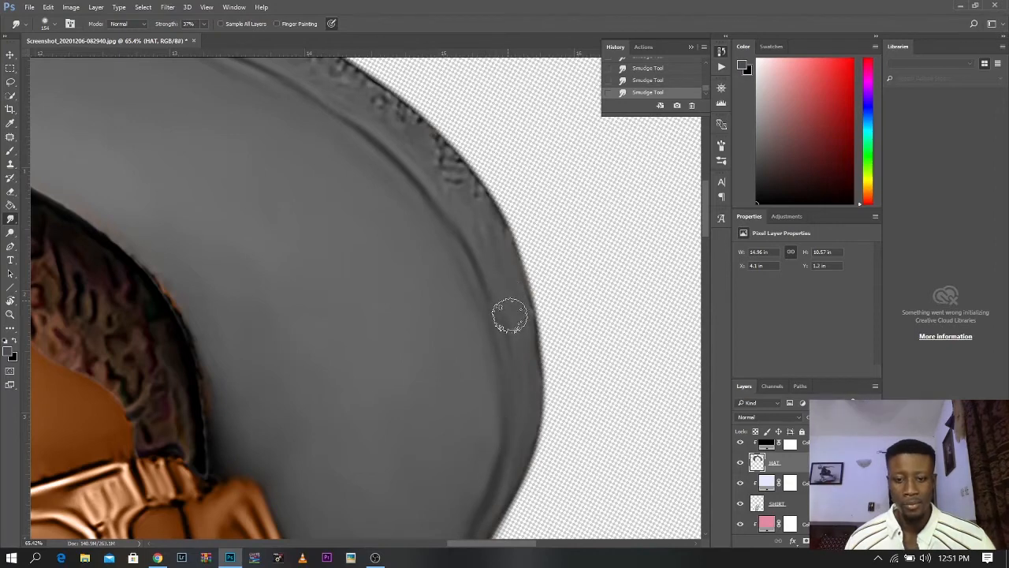
mouse_move(441, 172)
left_mouse_down()
mouse_move(478, 336)
mouse_move(363, 258)
left_mouse_up()
left_click_drag(281, 215, 282, 203)
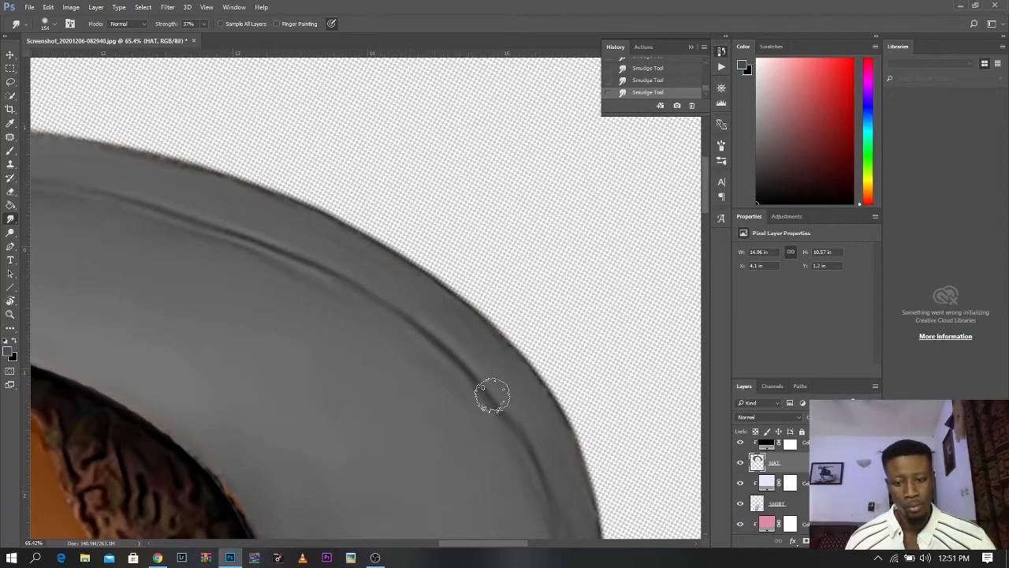
key("ctrl+0")
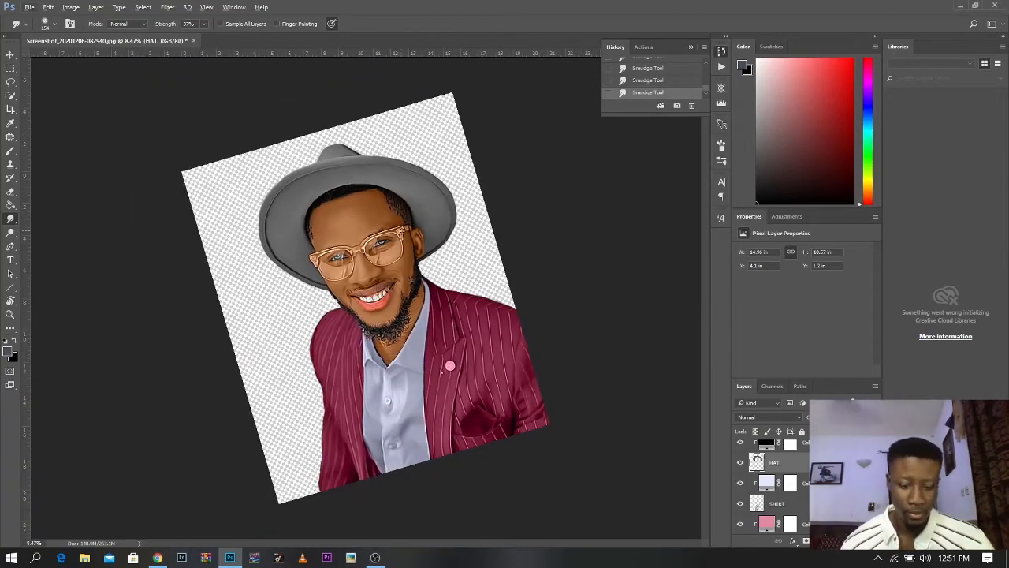
key("r")
left_click_drag(435, 228, 481, 235)
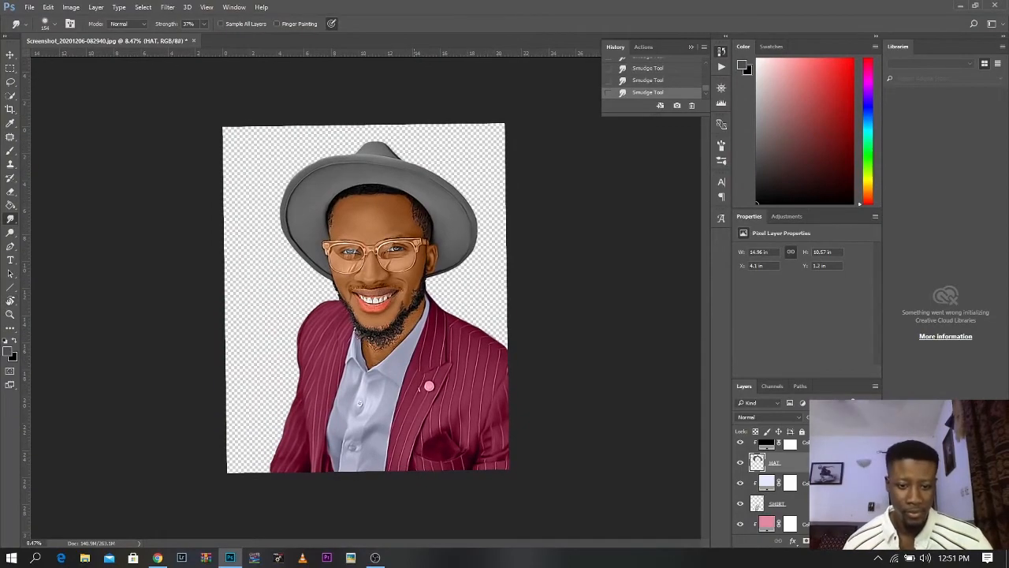
Step: Switch to Layer 0 and smudge the lower lip and its edges smooth with a smaller brush
scroll(381, 300, "up", 2)
scroll(367, 313, "up", 15)
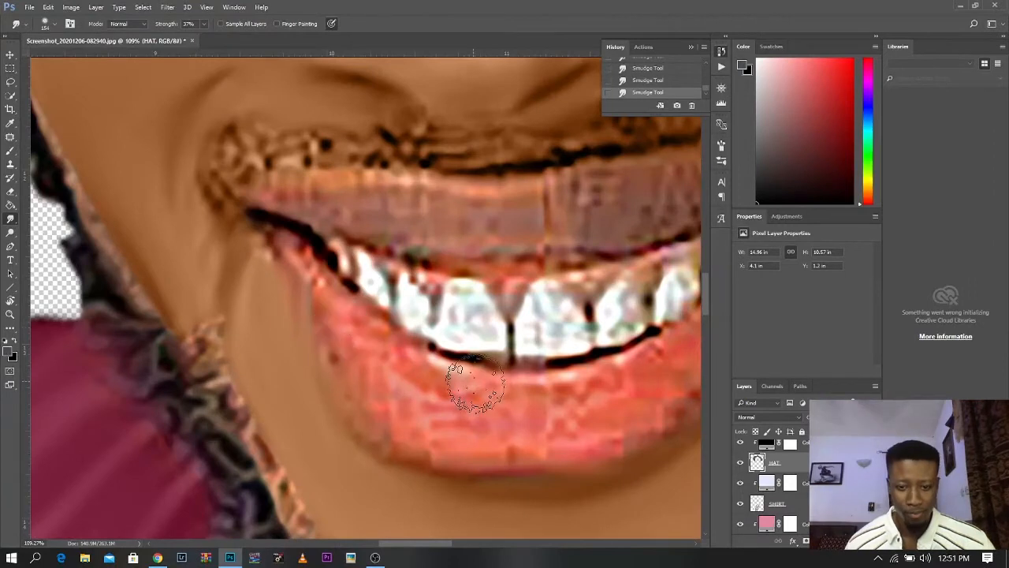
mouse_move(477, 383)
left_mouse_down()
mouse_move(397, 343)
mouse_move(354, 370)
mouse_move(344, 360)
mouse_move(278, 381)
left_mouse_up()
right_click(329, 366)
left_click(286, 367)
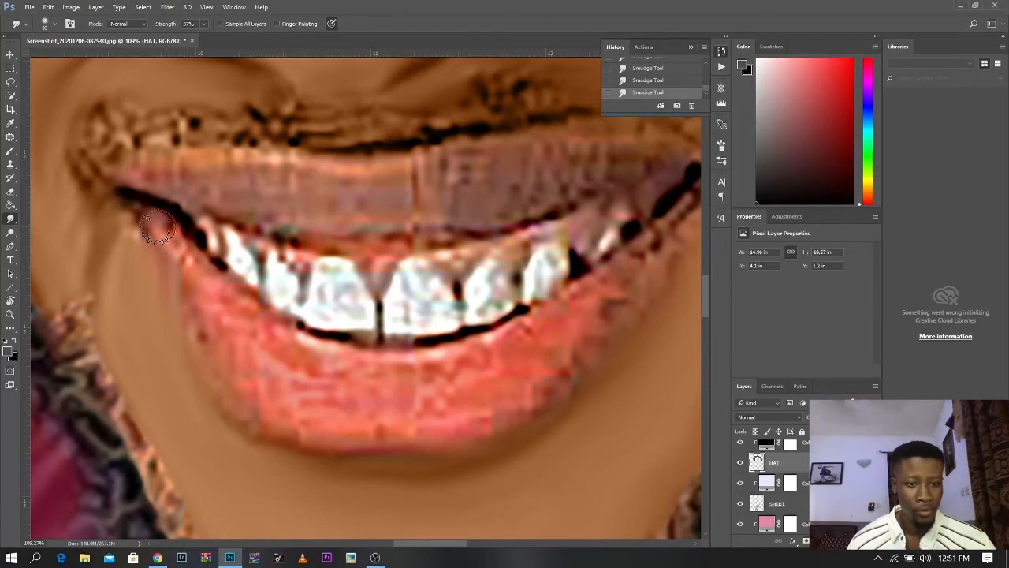
left_click(254, 355, "ctrl")
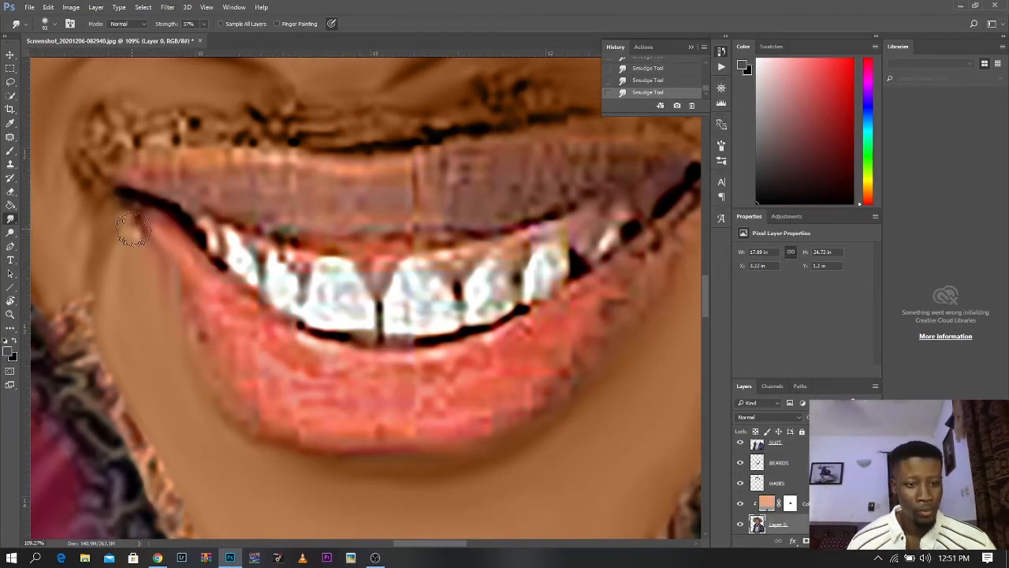
mouse_move(128, 223)
left_mouse_down()
mouse_move(194, 265)
mouse_move(223, 324)
mouse_move(290, 348)
mouse_move(306, 383)
mouse_move(236, 417)
left_mouse_up()
mouse_move(318, 445)
left_mouse_down()
mouse_move(313, 396)
mouse_move(334, 356)
mouse_move(481, 407)
mouse_move(566, 324)
mouse_move(598, 325)
mouse_move(579, 293)
mouse_move(368, 362)
mouse_move(433, 368)
left_mouse_up()
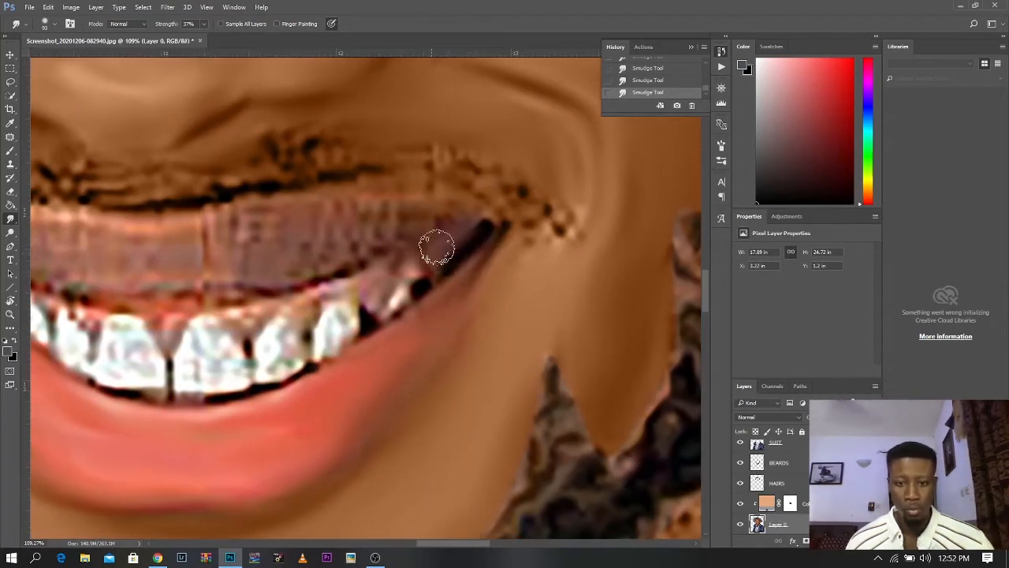
Step: Smudge the grainy upper lip smooth from one mouth corner to the other
mouse_move(434, 244)
left_mouse_down()
mouse_move(378, 214)
mouse_move(248, 244)
mouse_move(330, 267)
left_mouse_up()
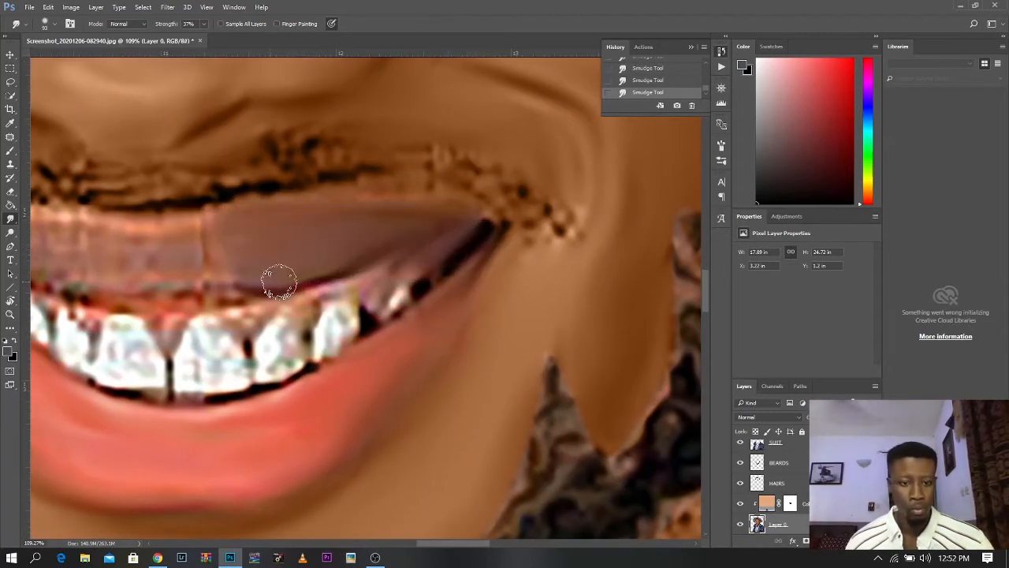
left_click_drag(176, 218, 460, 237)
mouse_move(221, 247)
left_mouse_down()
mouse_move(404, 262)
mouse_move(372, 296)
mouse_move(477, 301)
mouse_move(356, 335)
mouse_move(306, 315)
left_mouse_up()
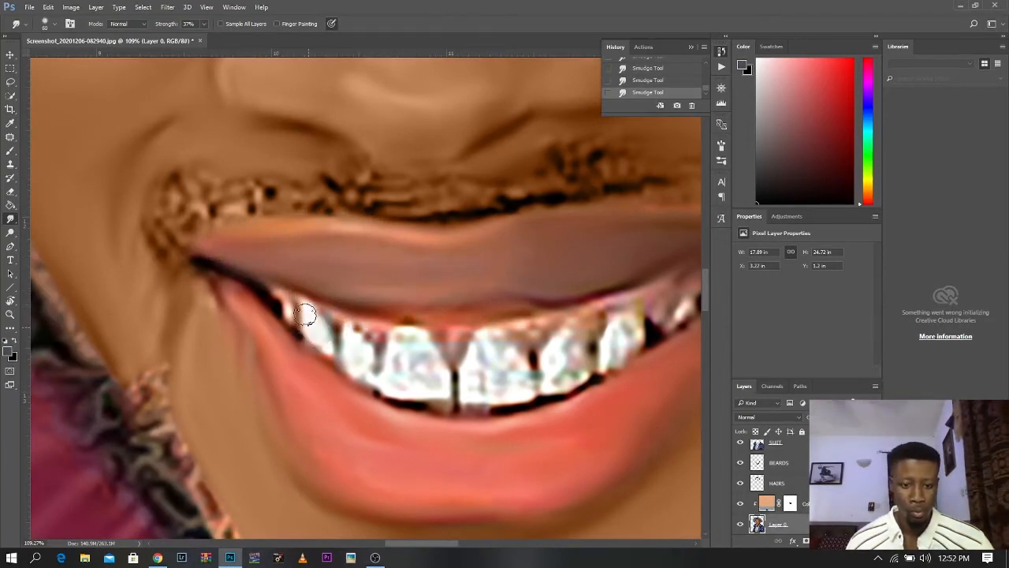
Step: Smudge the teeth and gum line smooth, and blend the moustache stubble above the upper lip with a larger brush
mouse_move(357, 345)
left_mouse_down()
mouse_move(327, 347)
mouse_move(371, 335)
mouse_move(388, 371)
mouse_move(435, 376)
mouse_move(465, 364)
mouse_move(497, 387)
mouse_move(549, 324)
mouse_move(574, 363)
mouse_move(374, 351)
left_mouse_up()
mouse_move(406, 314)
left_mouse_down()
mouse_move(370, 378)
mouse_move(404, 349)
left_mouse_up()
left_click_drag(451, 296, 482, 288)
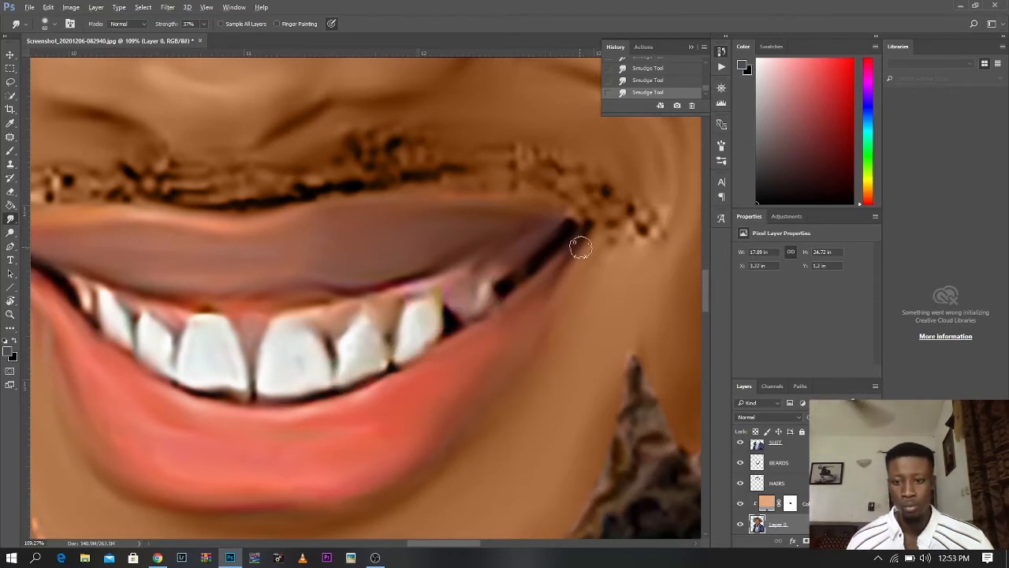
mouse_move(579, 247)
left_mouse_down()
mouse_move(592, 194)
mouse_move(439, 157)
mouse_move(147, 178)
left_mouse_up()
mouse_move(182, 179)
left_mouse_down()
mouse_move(372, 205)
mouse_move(225, 185)
mouse_move(170, 192)
mouse_move(154, 241)
left_mouse_up()
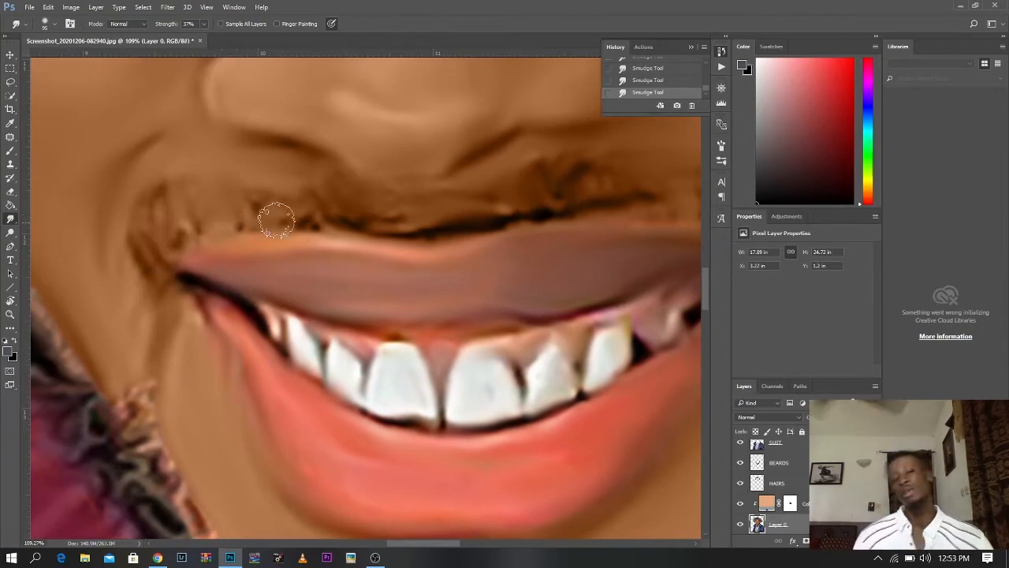
Step: Enlarge the smudge brush and start smoothing the grainy neck skin between the side of the beard and the collar
scroll(381, 168, "down", 7)
scroll(515, 205, "up", 3)
key("bracketright")
key("bracketright")
key("bracketright")
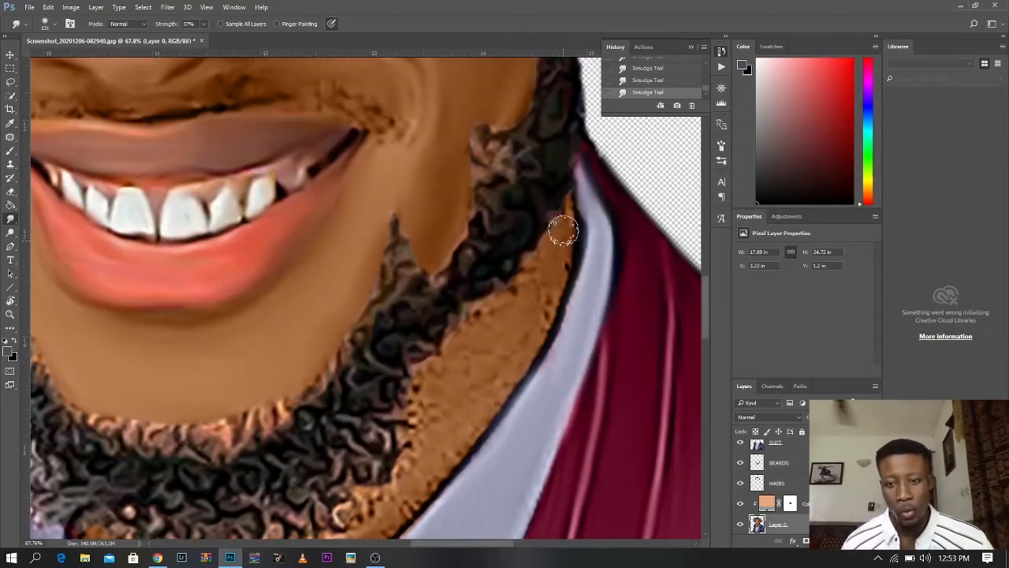
mouse_move(560, 229)
left_mouse_down()
mouse_move(546, 268)
mouse_move(465, 333)
mouse_move(541, 304)
mouse_move(464, 366)
mouse_move(427, 419)
mouse_move(469, 381)
mouse_move(497, 387)
mouse_move(569, 238)
left_mouse_up()
left_click_drag(456, 368, 440, 126)
Step: Enlarge the smudge brush to 178 px and smooth the neck skin under the beard down toward the collar's V
key("bracketright")
key("bracketright")
key("bracketright")
key("bracketright")
key("bracketright")
key("bracketright")
mouse_move(419, 159)
left_mouse_down()
mouse_move(373, 254)
mouse_move(236, 406)
mouse_move(299, 332)
mouse_move(164, 420)
mouse_move(158, 410)
mouse_move(185, 391)
mouse_move(176, 464)
mouse_move(122, 337)
mouse_move(81, 284)
left_mouse_up()
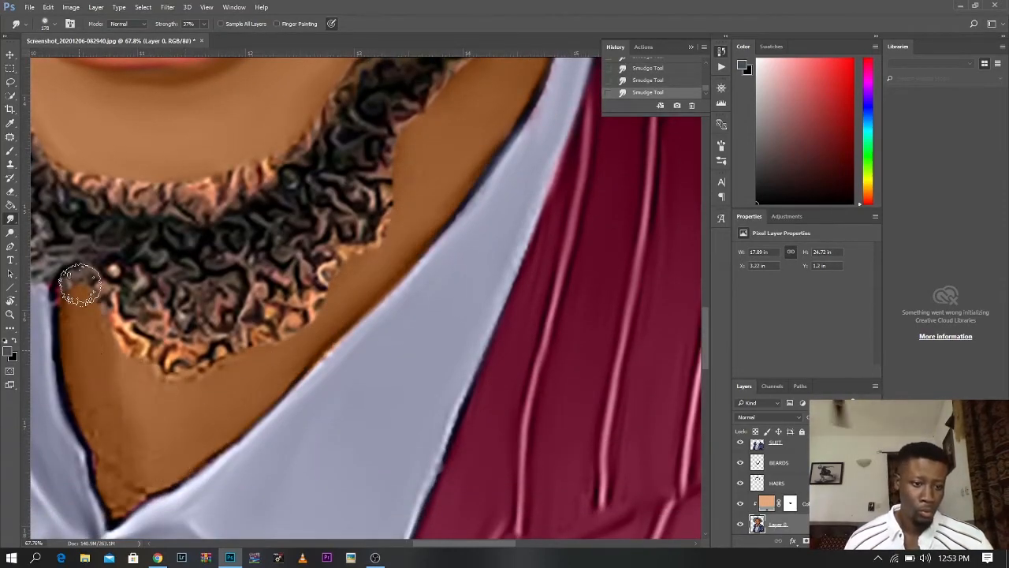
Step: Select the HAIRS layer and smudge the hair's edges along the forehead and down the sides above the glasses
scroll(295, 280, "down", 7)
scroll(302, 286, "down", 3)
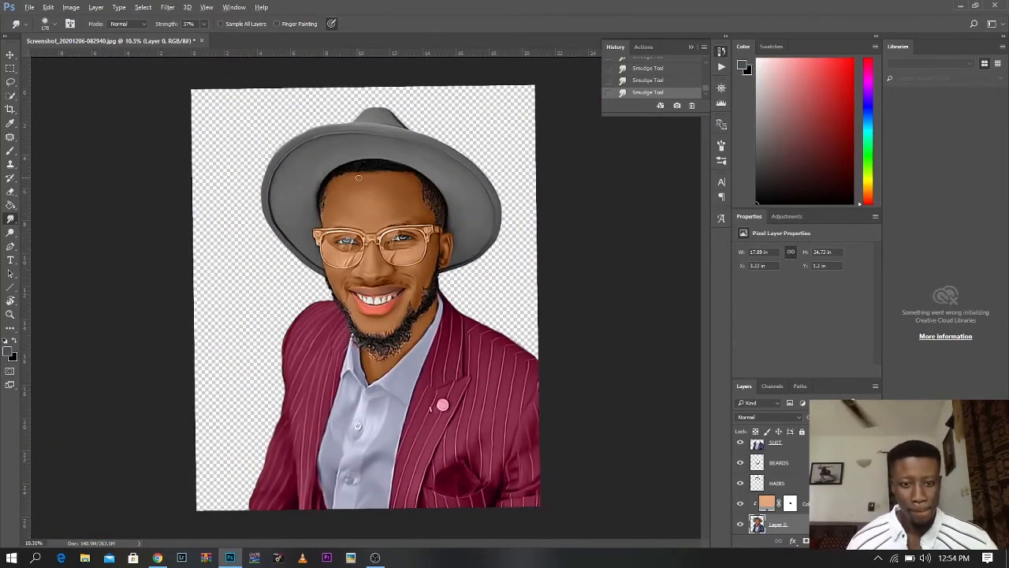
scroll(358, 178, "up", 3)
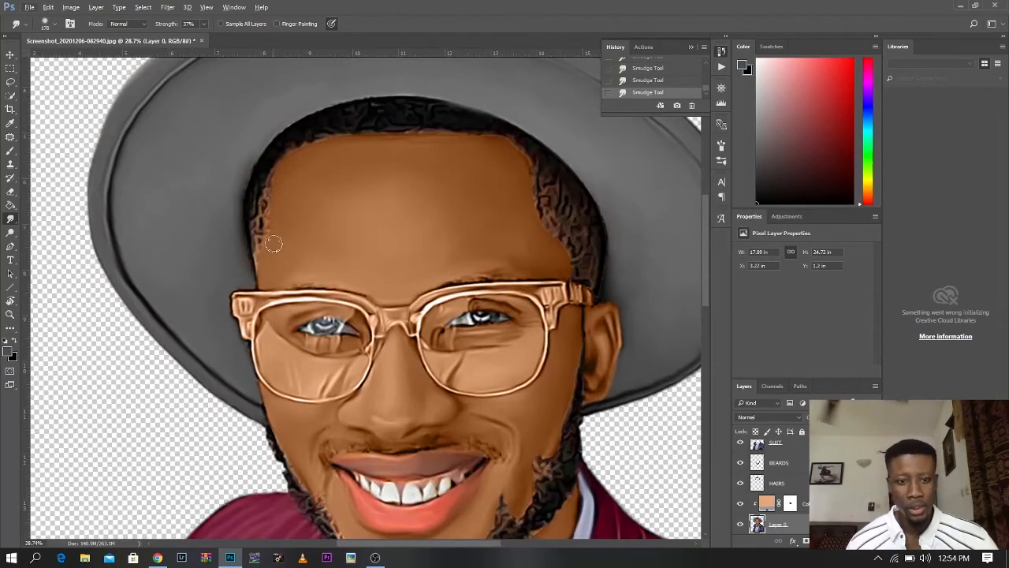
scroll(453, 142, "up", 2)
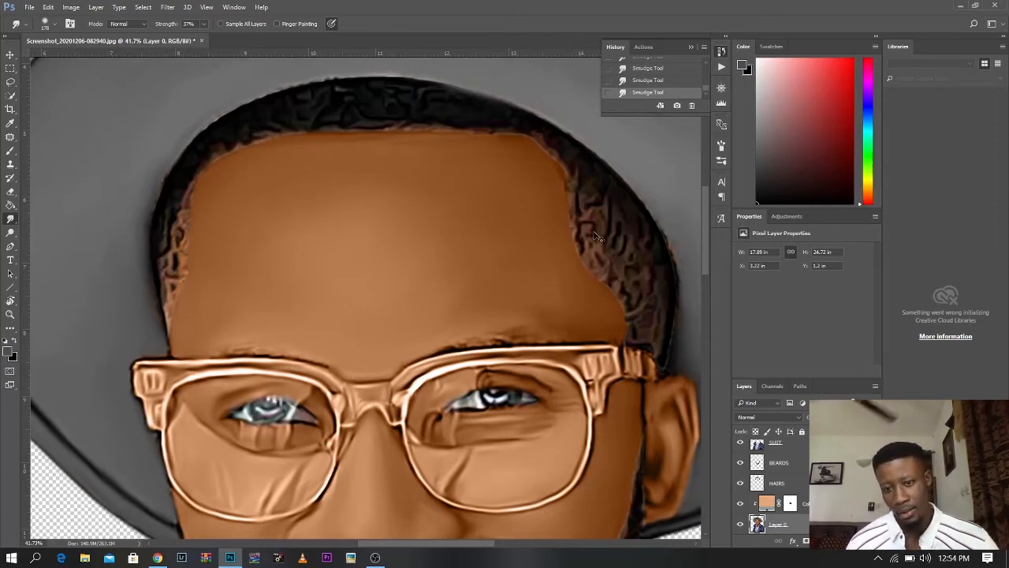
left_click(780, 482)
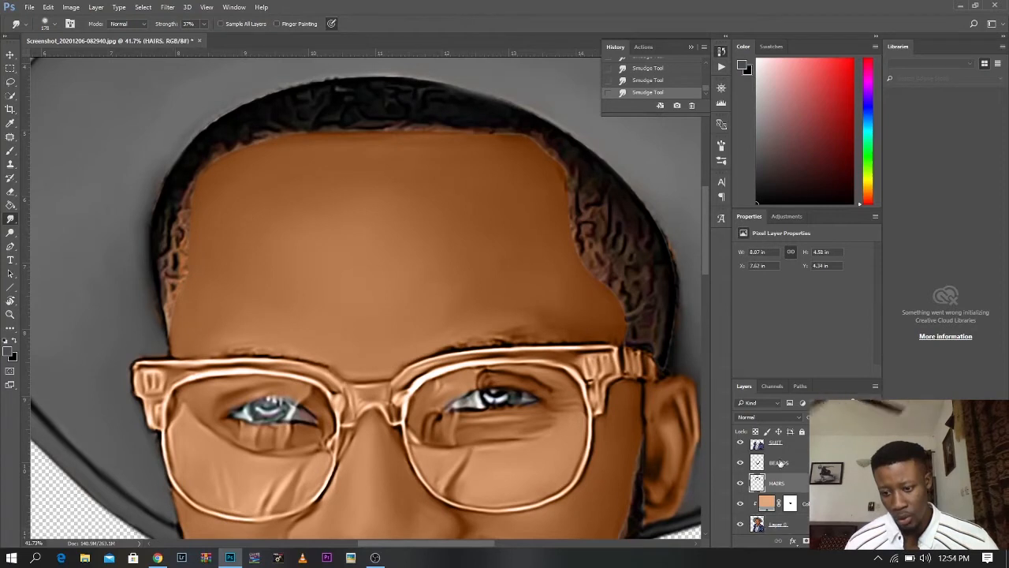
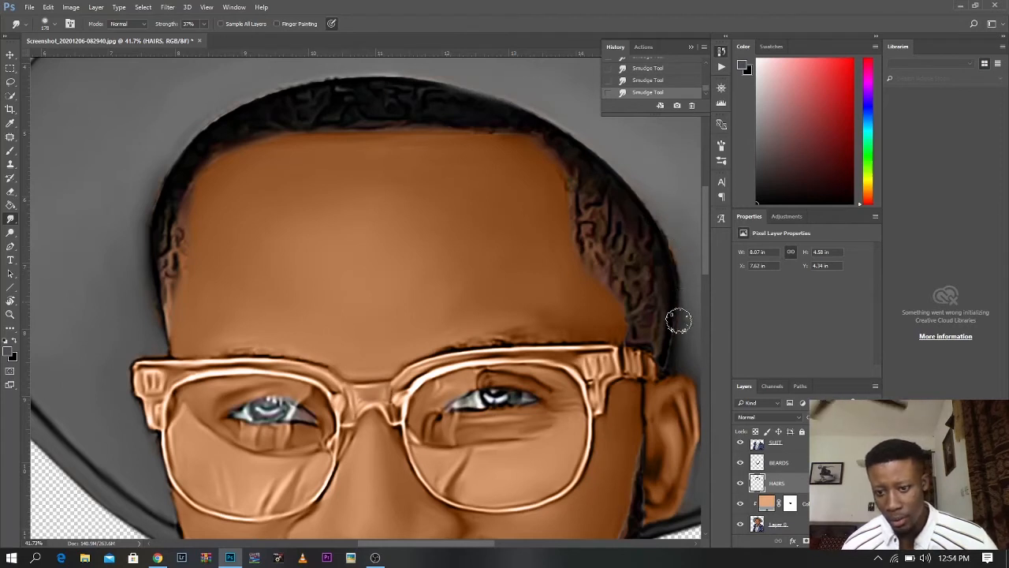
mouse_move(678, 319)
left_mouse_down()
mouse_move(662, 368)
mouse_move(644, 347)
left_mouse_up()
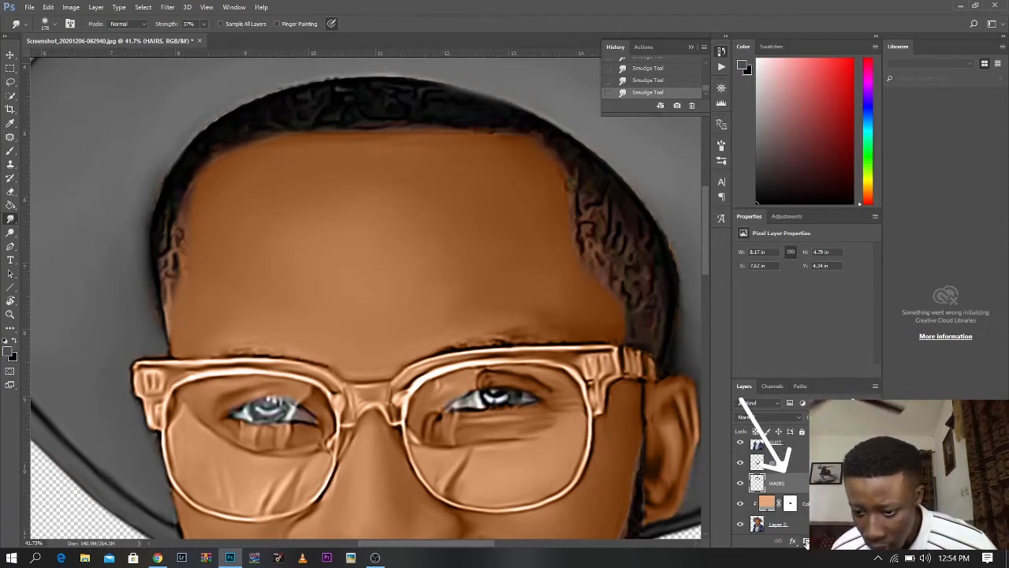
Step: Add a layer mask to the HAIRS layer and set up a 282 px black brush at 21% flow
left_click(806, 542)
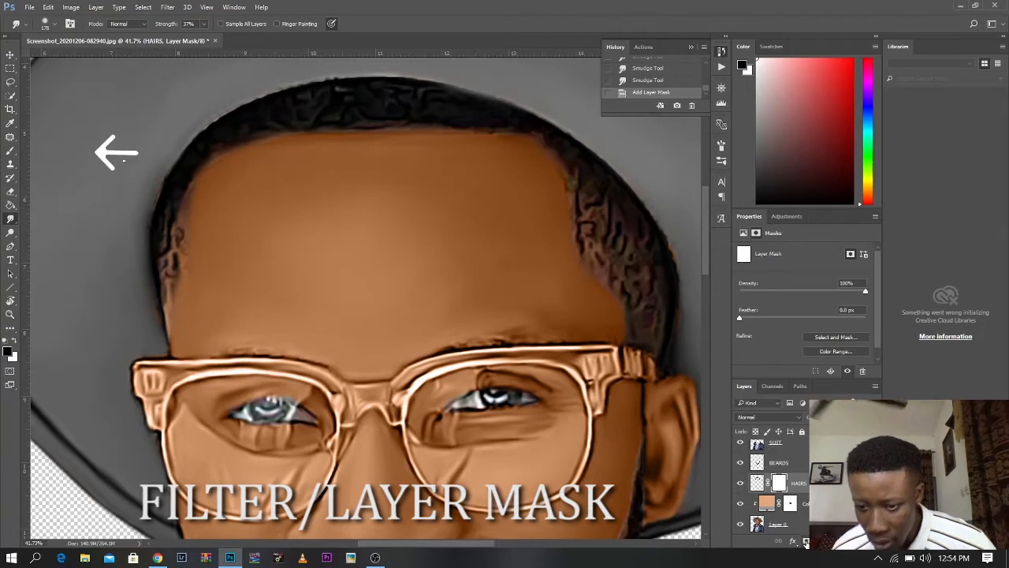
left_click(11, 153)
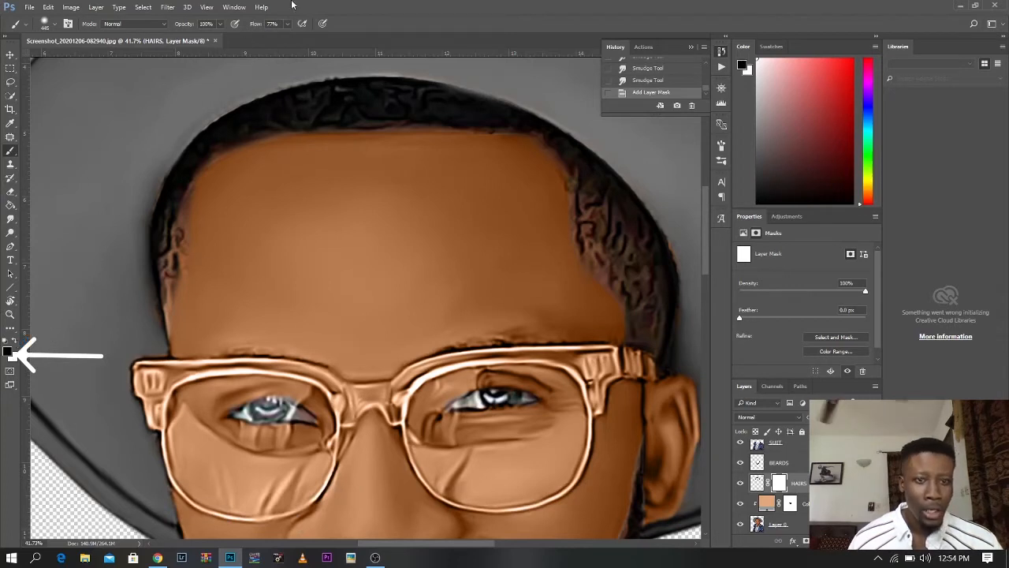
left_click_drag(256, 24, 246, 42)
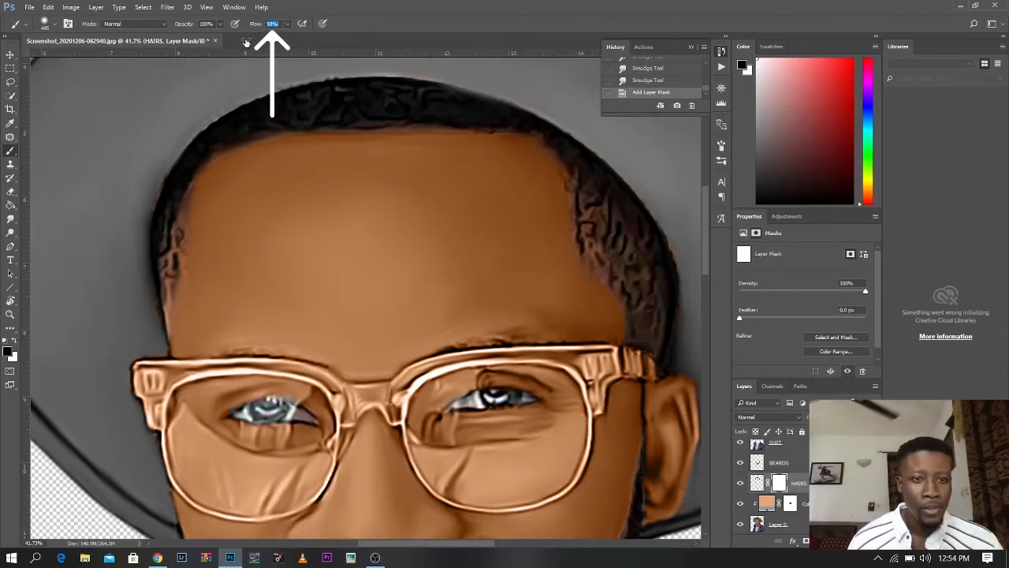
left_click_drag(245, 41, 245, 44)
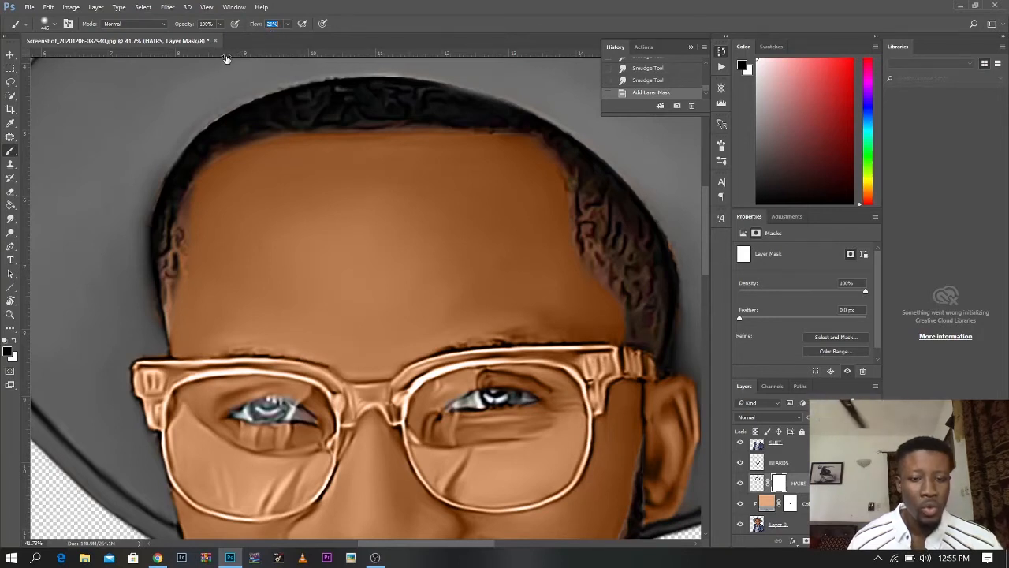
mouse_move(517, 222)
left_mouse_down()
mouse_move(494, 224)
mouse_move(517, 233)
left_mouse_up()
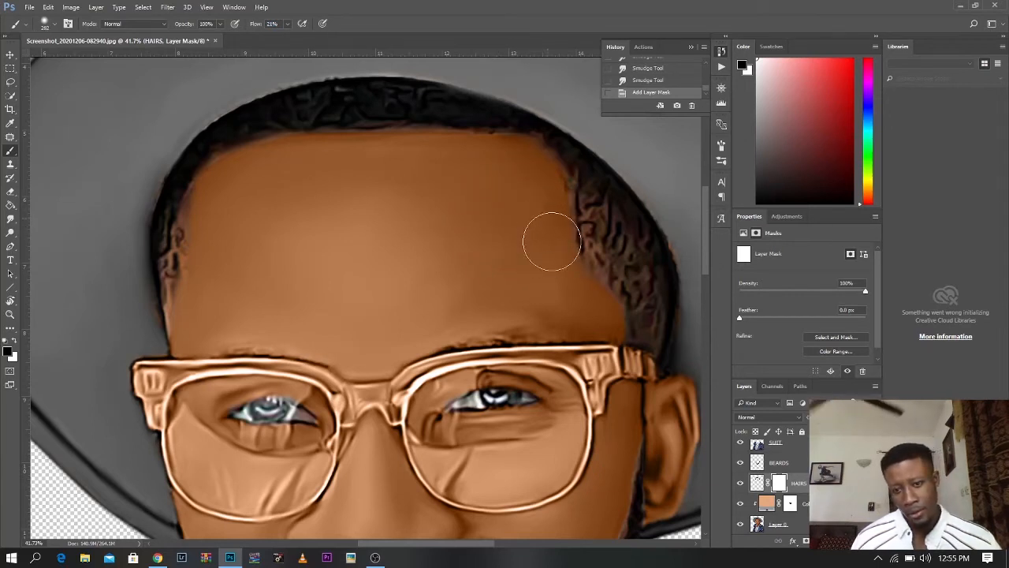
Step: Paint black on the HAIRS mask along the hairline and both temples to fade the hair into the forehead
left_click_drag(559, 257, 602, 318)
mouse_move(538, 206)
left_mouse_down()
mouse_move(496, 162)
mouse_move(304, 157)
mouse_move(215, 192)
mouse_move(214, 266)
mouse_move(198, 304)
left_mouse_up()
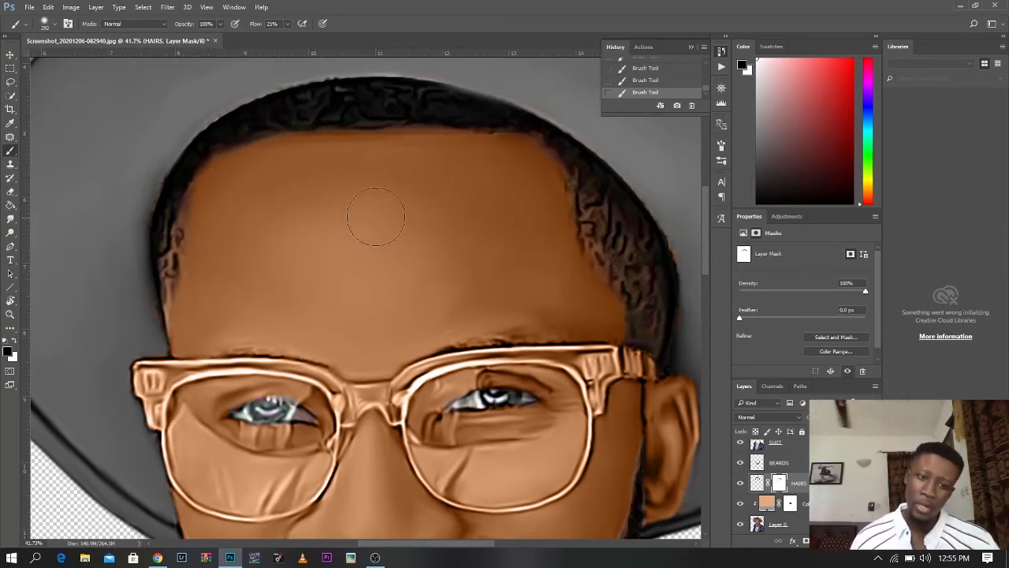
scroll(453, 196, "down", 3)
scroll(454, 196, "down", 1)
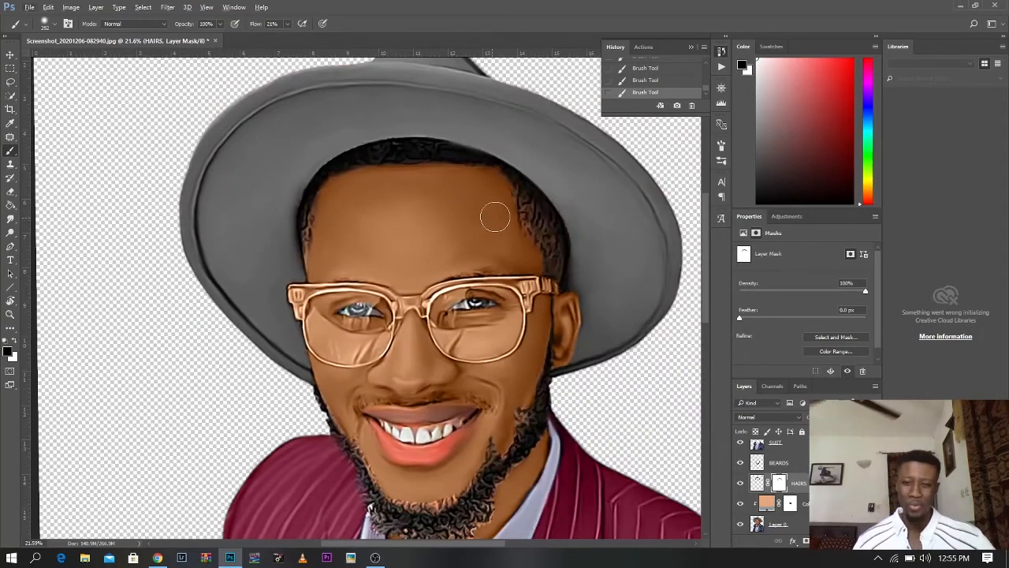
Step: Reduce the brush to 217 px and add a layer mask to the BEARDS layer
scroll(490, 236, "down", 5)
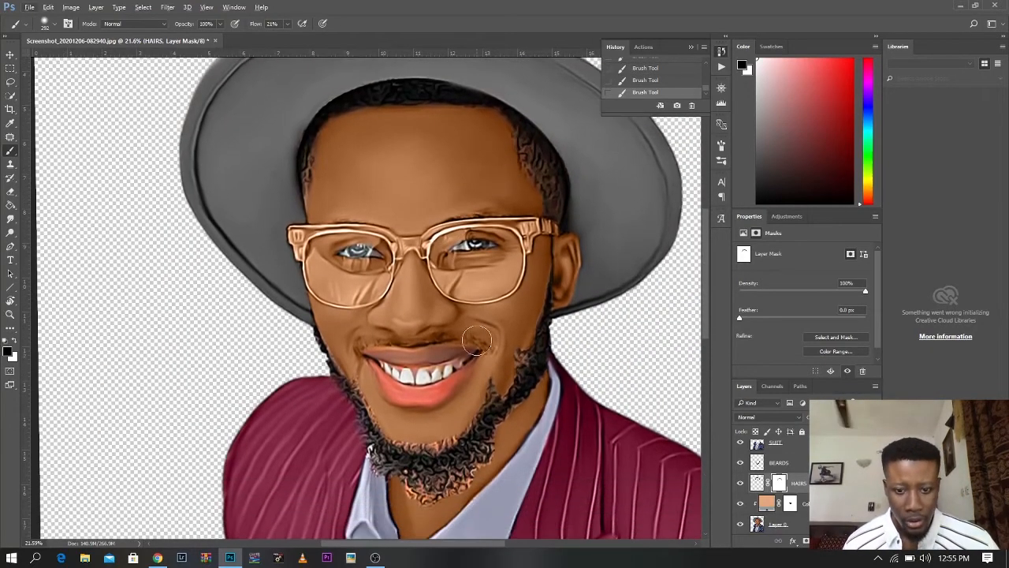
scroll(461, 421, "up", 5)
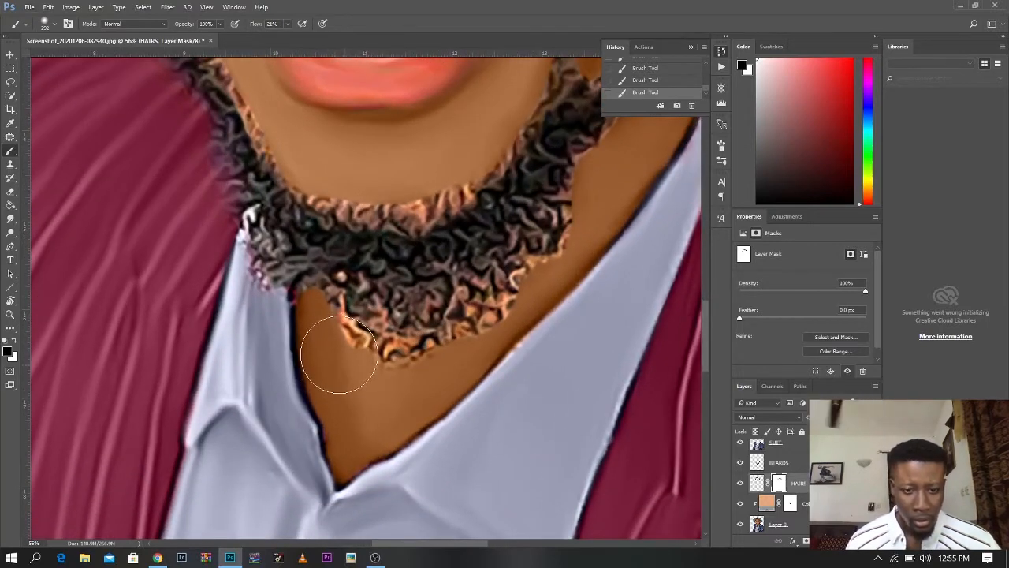
left_click_drag(351, 350, 333, 349)
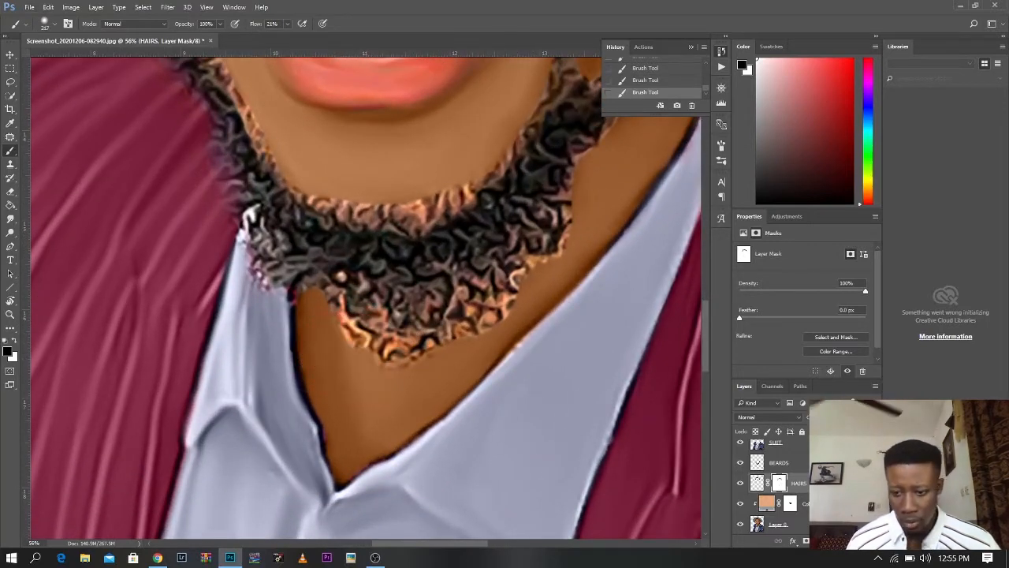
left_click(789, 463)
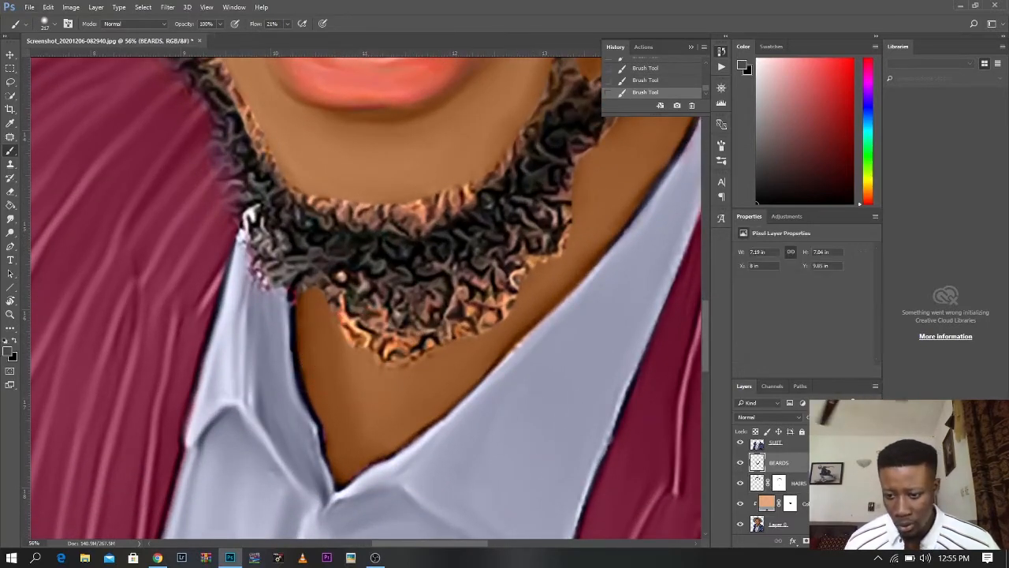
left_click(805, 542)
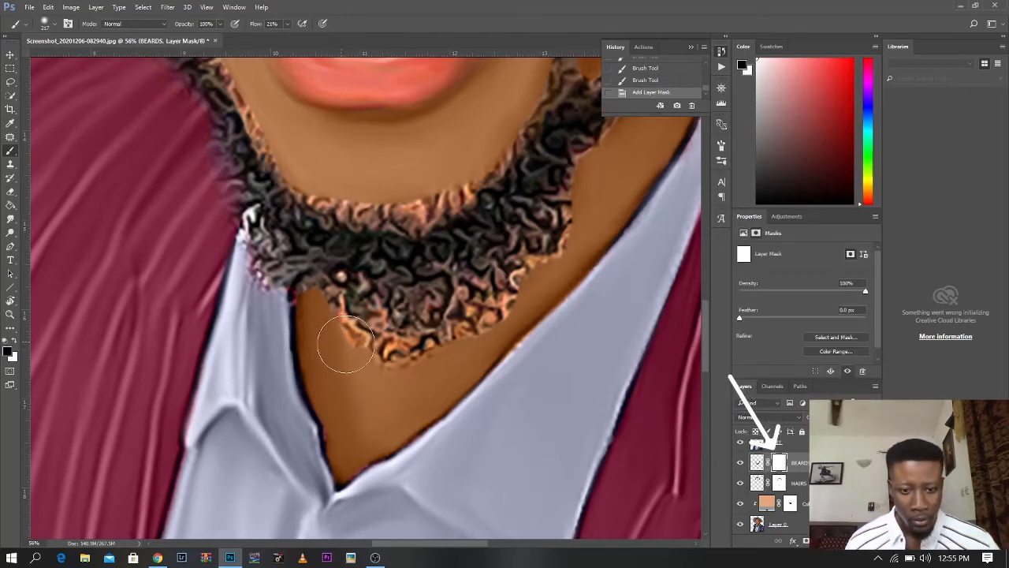
Step: Paint black on the BEARDS mask along the beard's lower edge and its inner chin edge, reducing the brush to 174 px
mouse_move(351, 359)
left_mouse_down()
mouse_move(387, 359)
mouse_move(342, 323)
mouse_move(383, 349)
left_mouse_up()
mouse_move(472, 348)
left_mouse_down()
mouse_move(568, 267)
mouse_move(593, 205)
mouse_move(586, 201)
mouse_move(558, 278)
mouse_move(514, 282)
left_mouse_up()
right_click(451, 190, "alt")
mouse_move(452, 183)
left_mouse_down()
mouse_move(473, 188)
mouse_move(366, 197)
mouse_move(316, 186)
mouse_move(284, 206)
left_mouse_up()
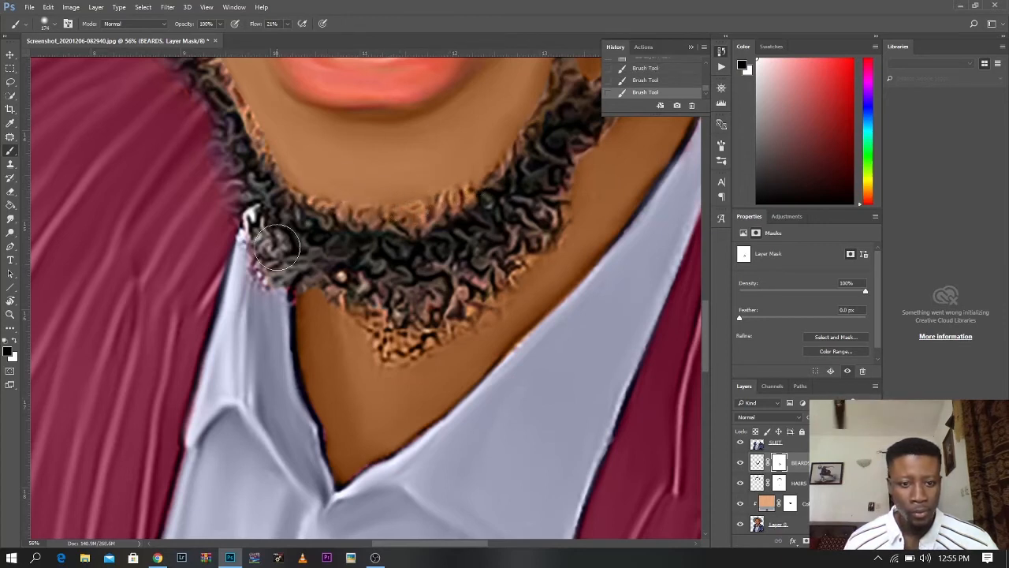
Step: Mask the beard's edges along both sides of the jaw so they fade into the cheeks and neck
left_click_drag(321, 299, 356, 397)
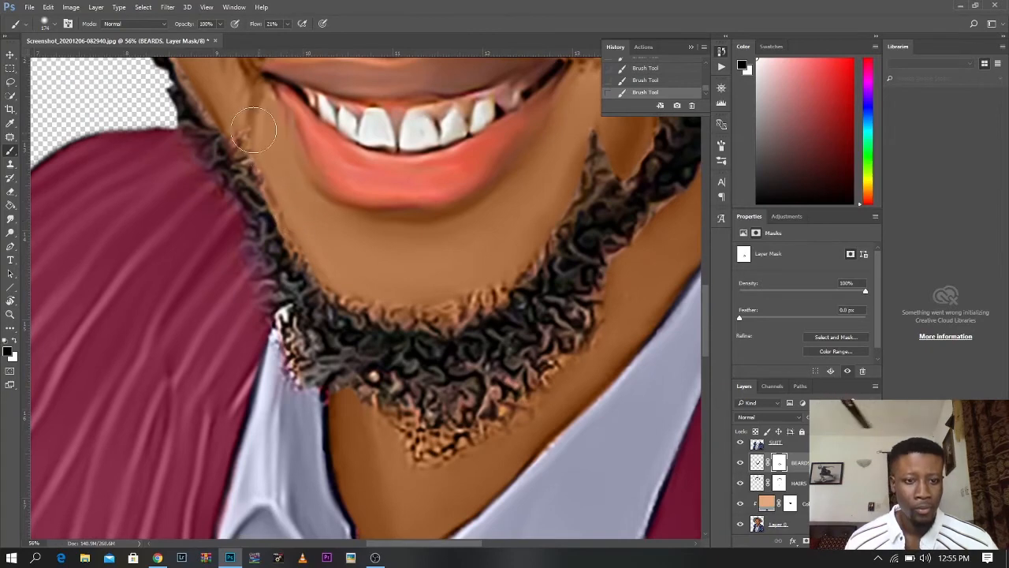
left_click_drag(564, 211, 377, 306)
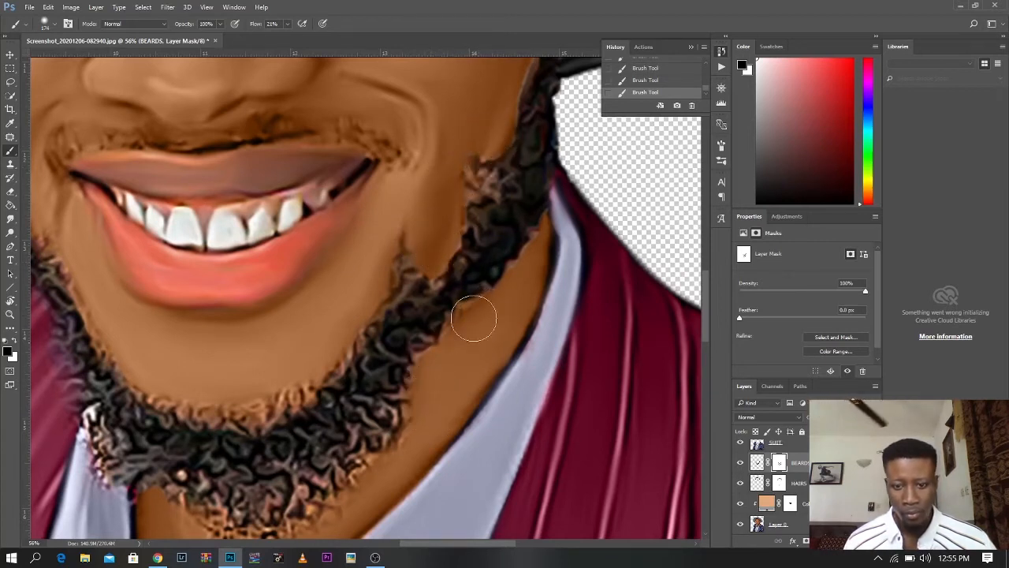
scroll(387, 256, "down", 4)
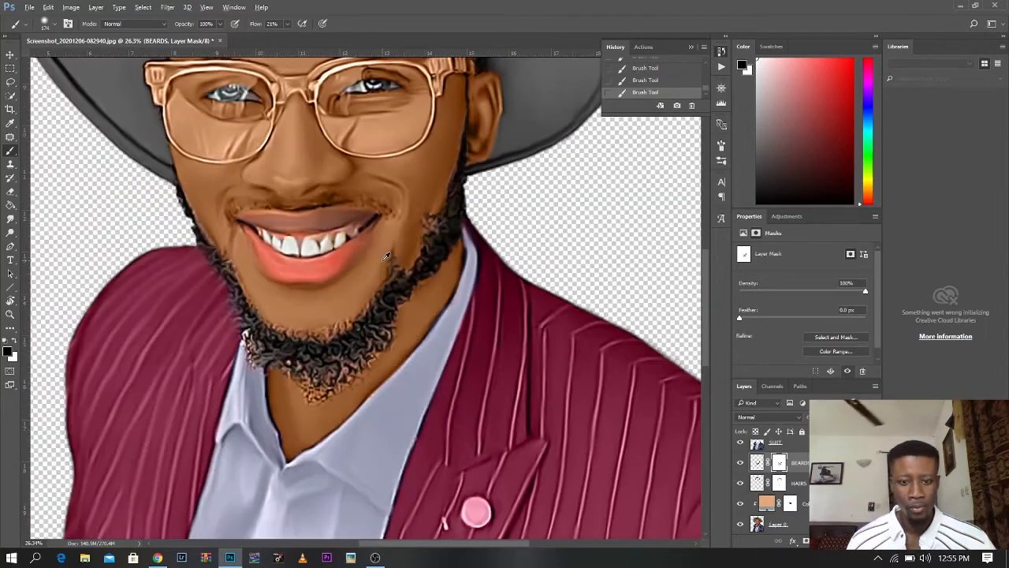
Step: Reduce the mask brush to 97 px and soften the sideburn's edge below the ear on the viewer's right
scroll(386, 257, "up", 5)
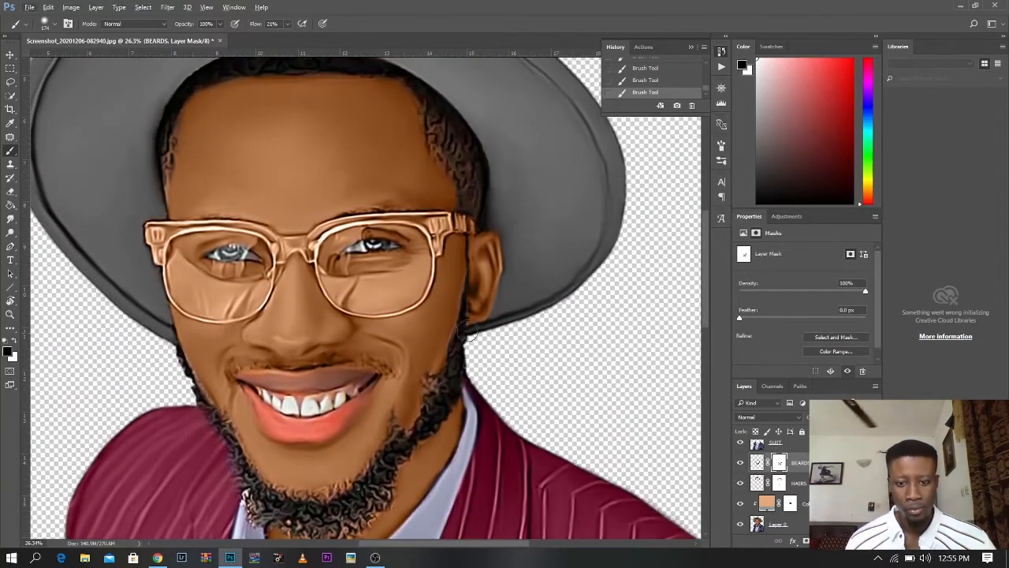
scroll(467, 329, "up", 4)
right_click(398, 381, "alt")
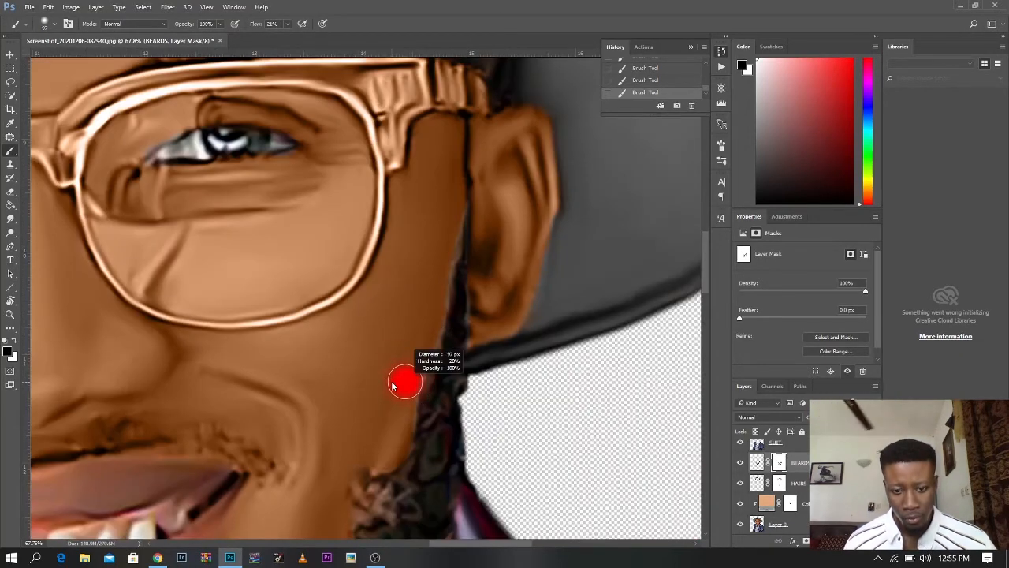
scroll(355, 294, "down", 7)
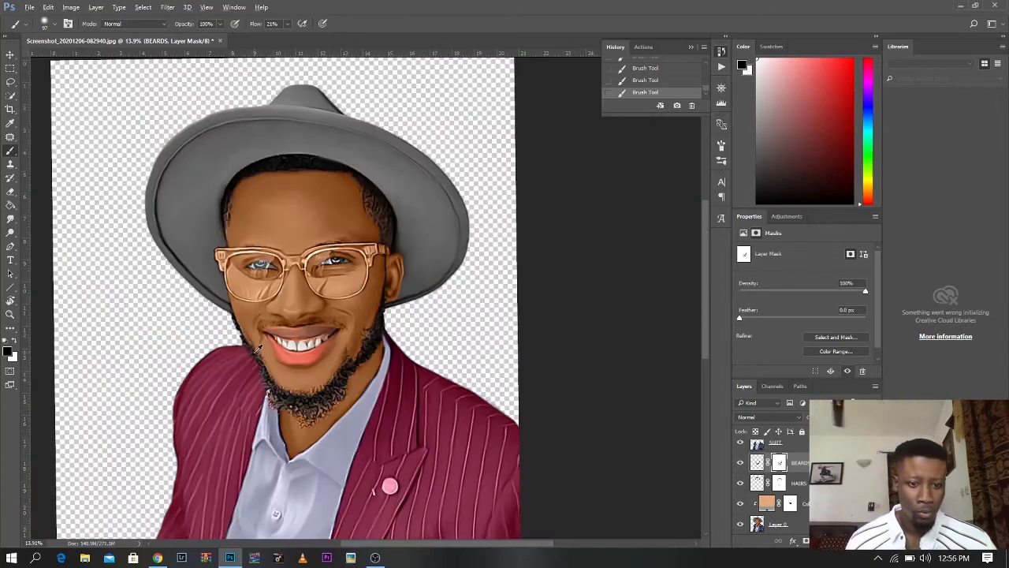
Step: Enlarge the brush to 224 px and target the HAIRS layer's mask
scroll(238, 237, "up", 4)
right_click(223, 161, "alt")
left_click(226, 155, "ctrl")
left_click(779, 482)
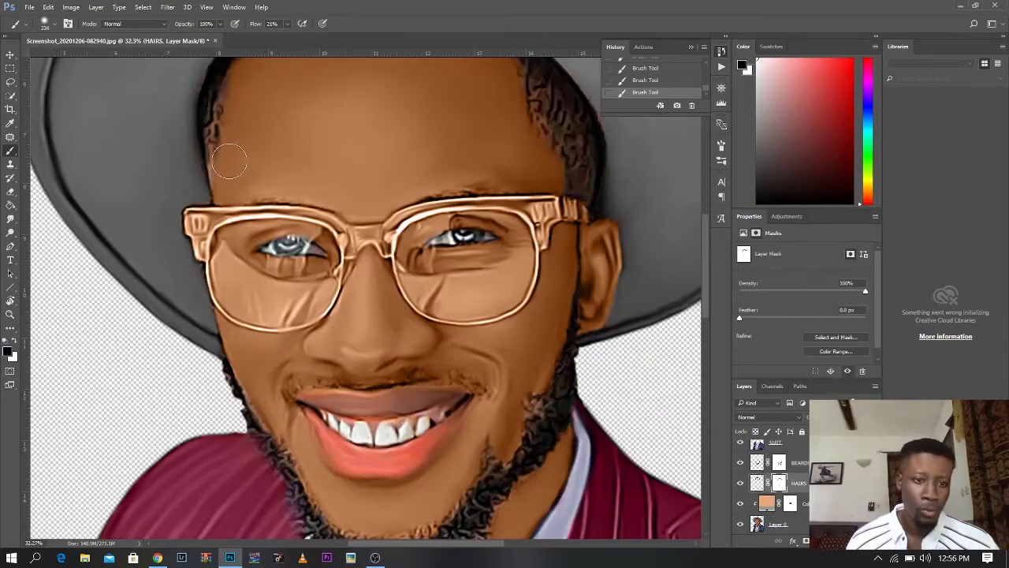
Step: Smudge Layer 0 with a 222 px Smudge tool along the beard's lower edge to blend the chin and neck skin
scroll(388, 142, "down", 6)
scroll(438, 290, "up", 3)
scroll(439, 288, "down", 1)
key("r")
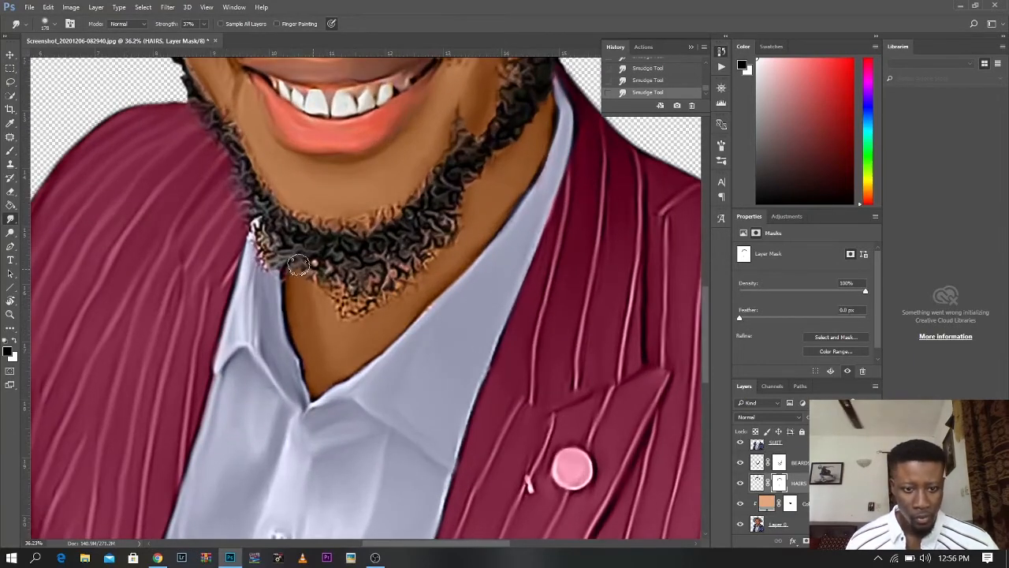
left_click(778, 524)
key("bracketright")
mouse_move(430, 256)
left_mouse_down()
mouse_move(348, 304)
mouse_move(318, 277)
mouse_move(366, 316)
mouse_move(373, 305)
mouse_move(256, 247)
mouse_move(314, 214)
mouse_move(365, 211)
mouse_move(426, 185)
mouse_move(466, 188)
left_mouse_up()
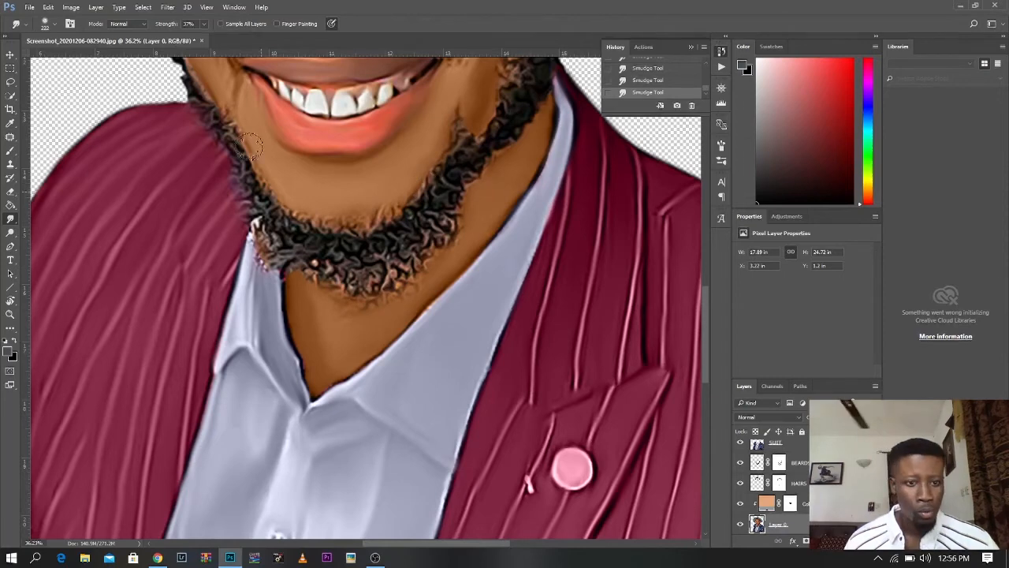
Step: Add a Hue/Saturation adjustment layer above Color Fill 5, colorized with hue 240 and saturation 5
scroll(443, 292, "up", 3)
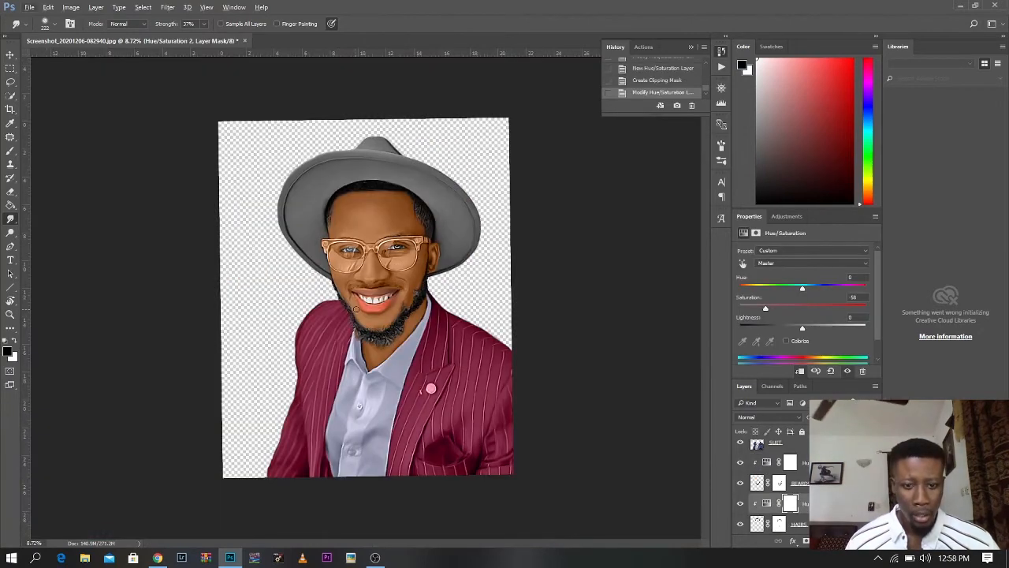
scroll(402, 261, "up", 3)
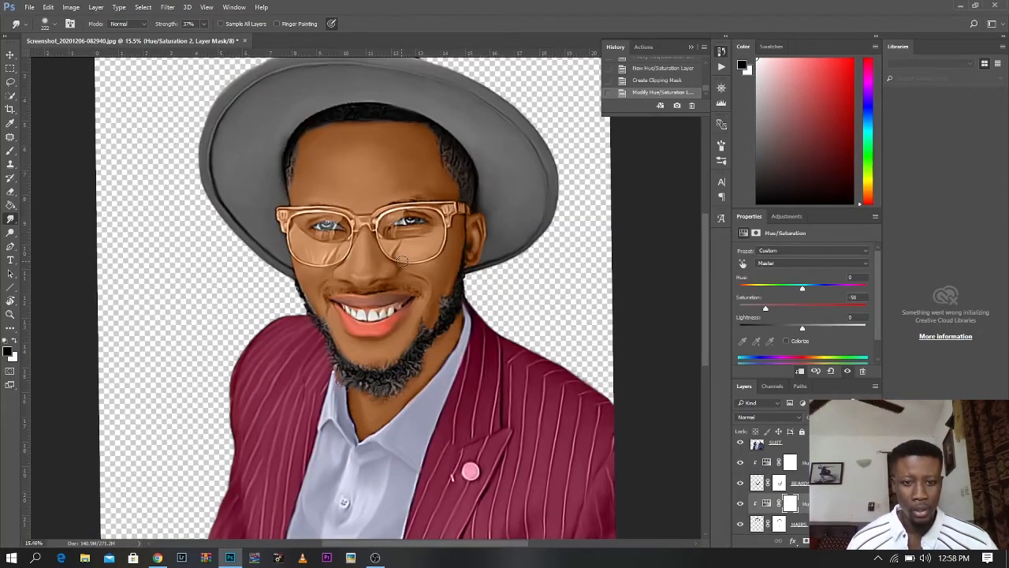
scroll(402, 262, "up", 2)
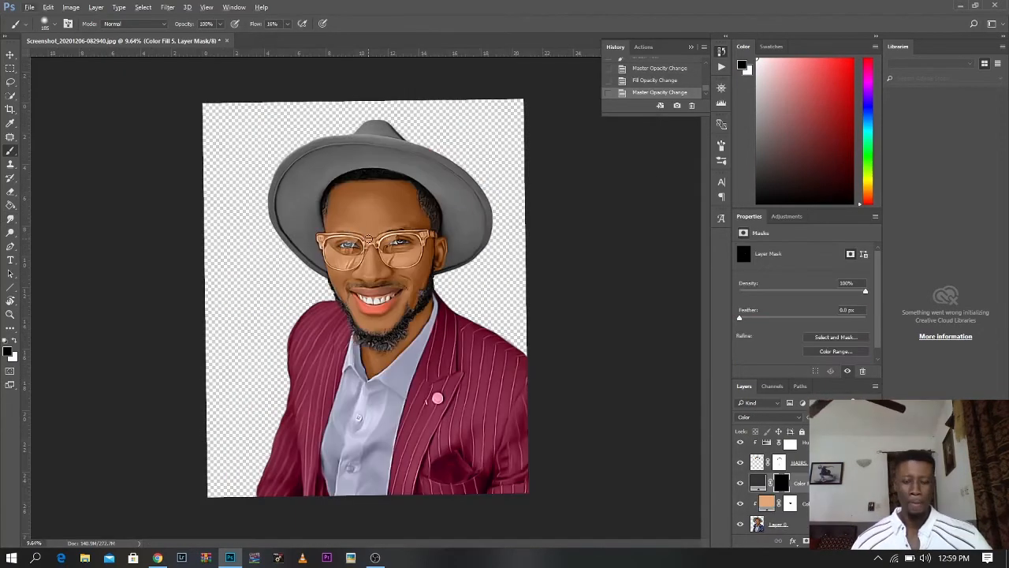
scroll(371, 313, "up", 5)
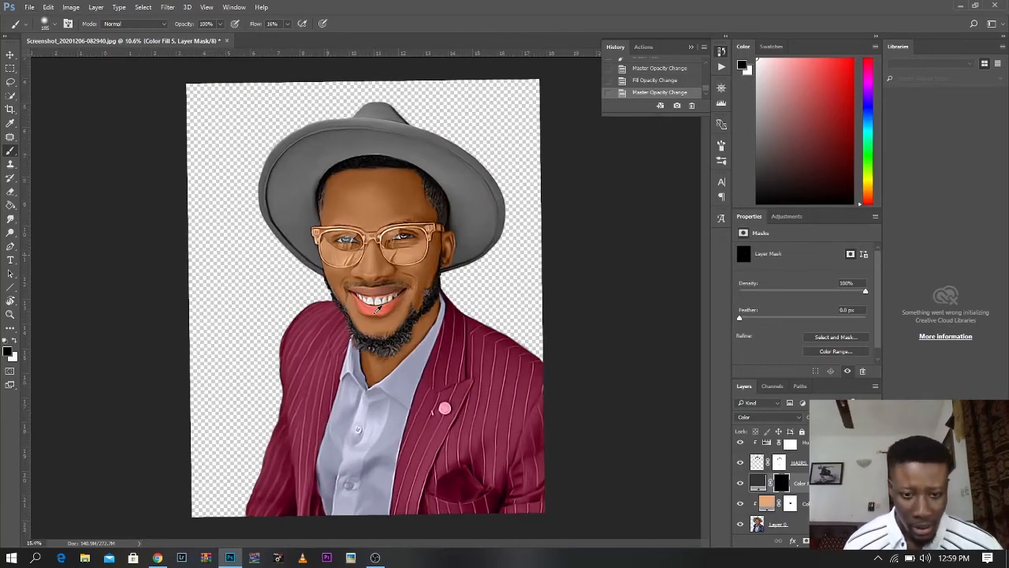
scroll(419, 285, "up", 3)
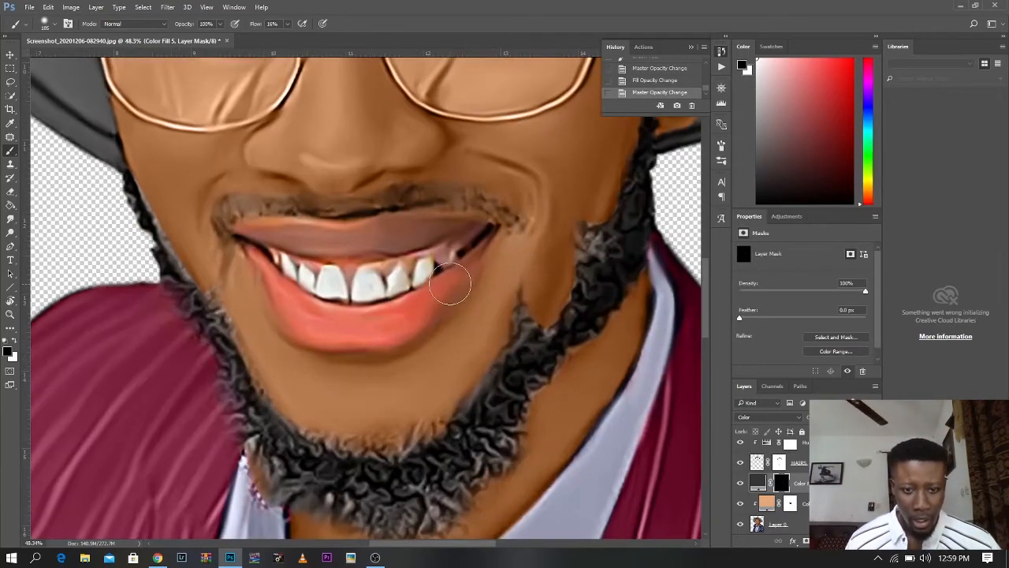
scroll(450, 284, "up", 1)
scroll(474, 288, "up", 1)
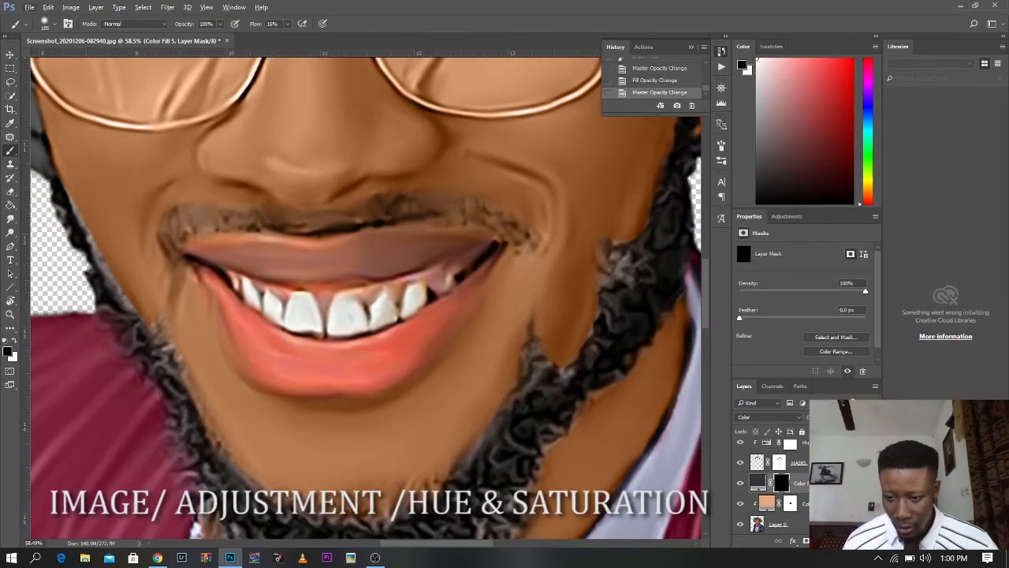
left_click(820, 540)
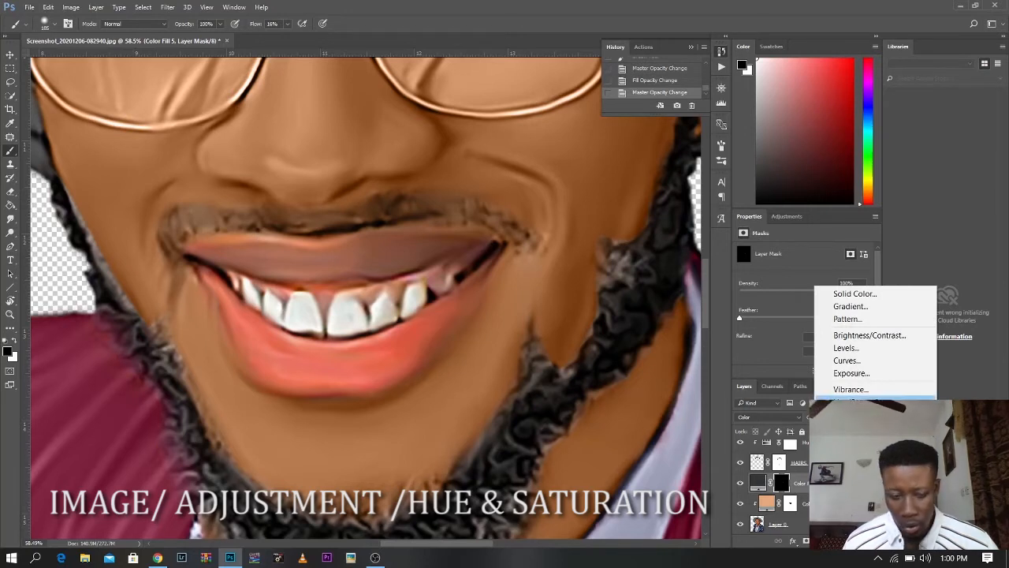
left_click(855, 402)
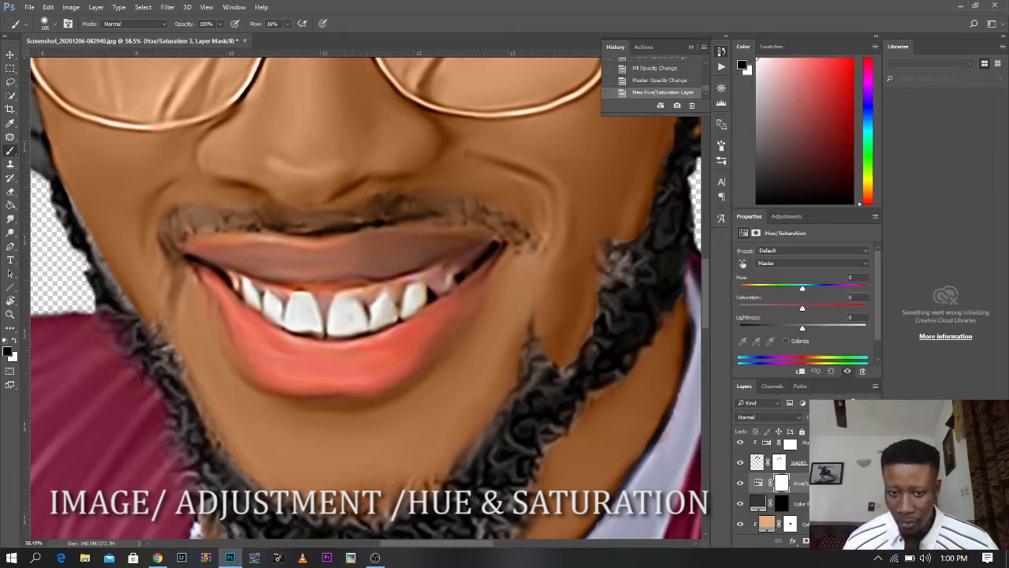
left_click(785, 341)
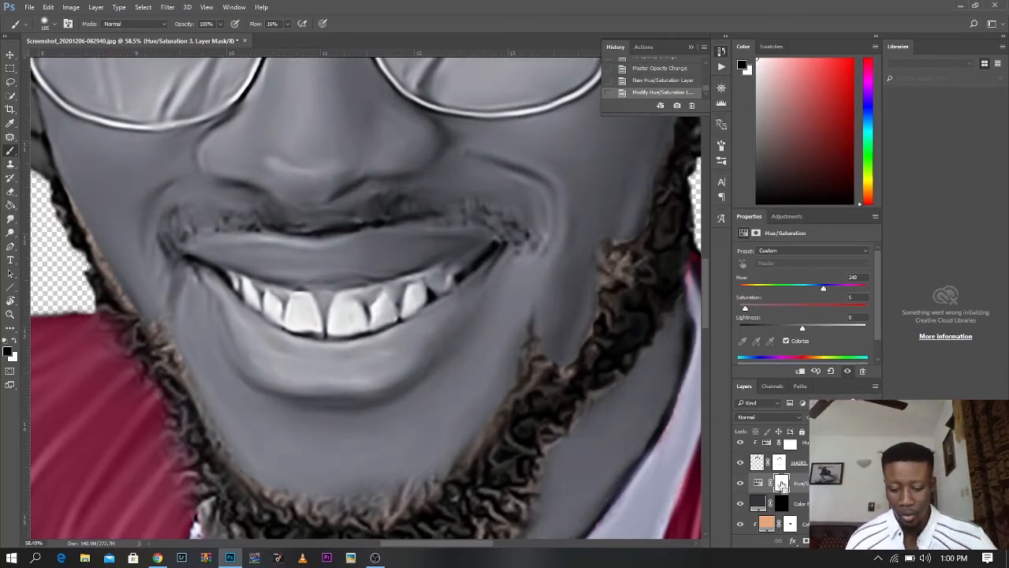
Step: Invert the Hue/Saturation layer's mask to black and set up a white brush with 49% flow
key("ctrl+i")
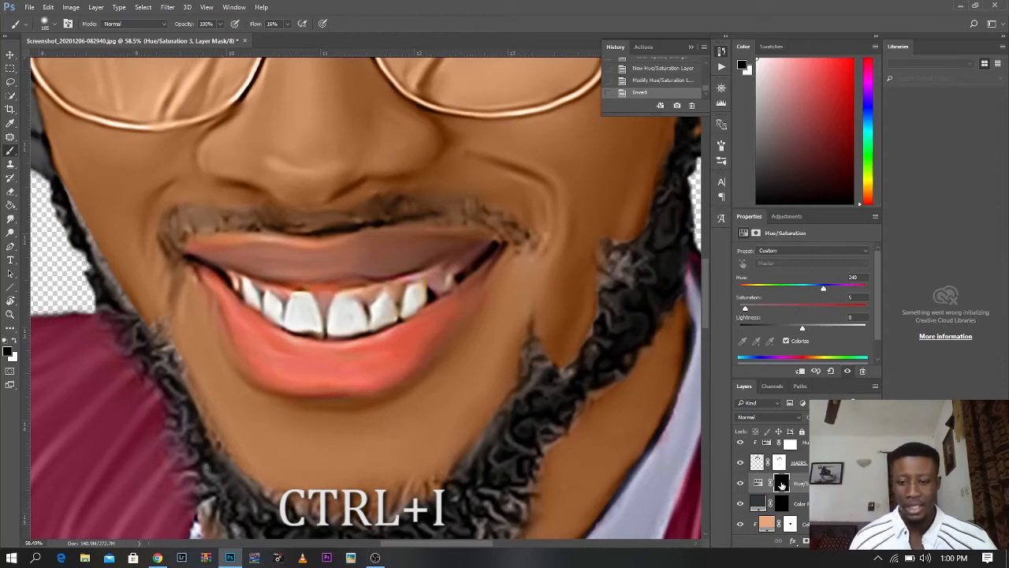
left_click_drag(302, 317, 280, 317)
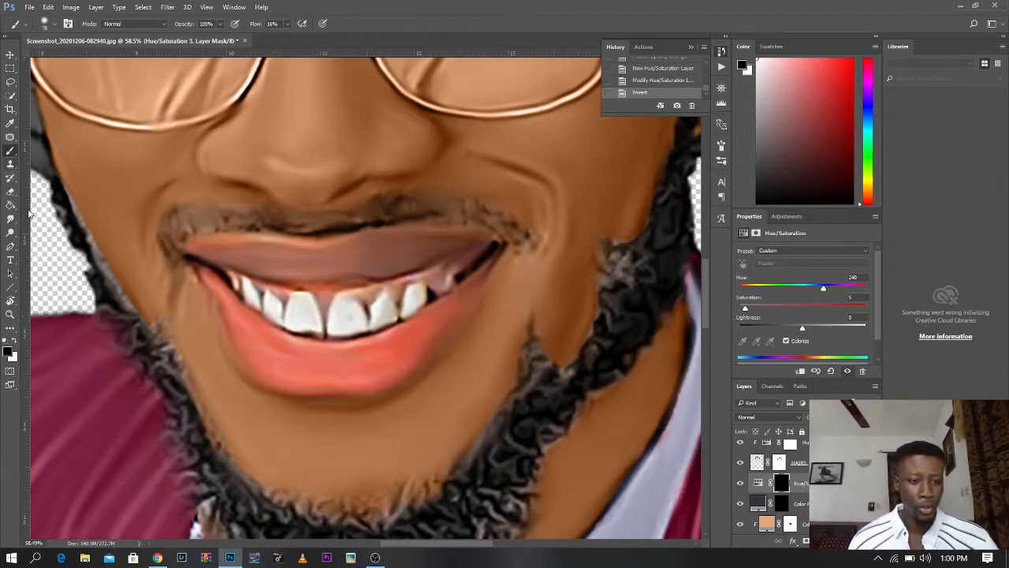
left_click(14, 342)
left_click(14, 342)
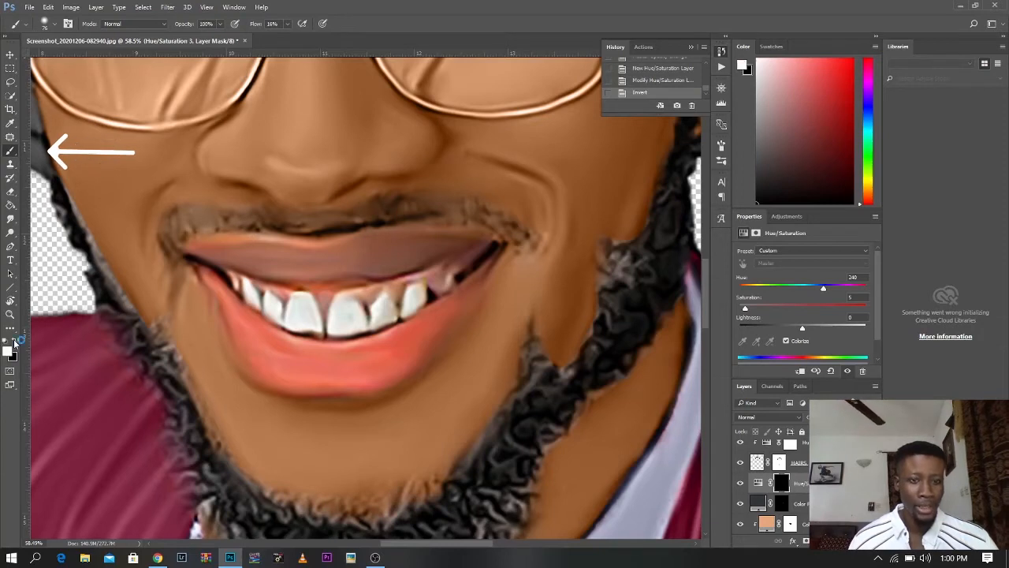
left_click_drag(254, 26, 264, 33)
key("Return")
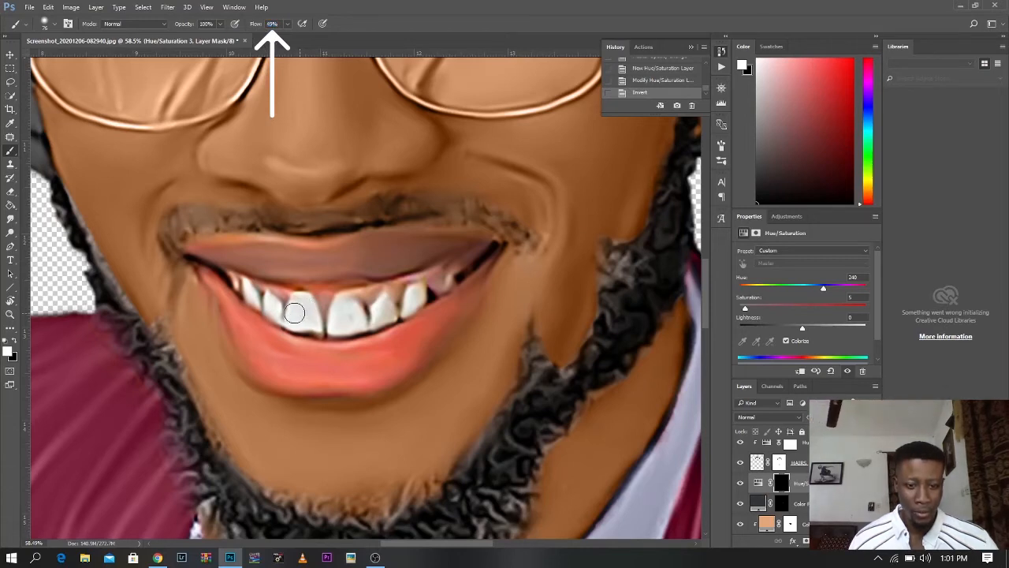
Step: Paint white on the Hue/Saturation mask over all the teeth, using a smaller brush for the side teeth
mouse_move(298, 314)
left_mouse_down()
mouse_move(340, 325)
mouse_move(348, 312)
mouse_move(292, 308)
left_mouse_up()
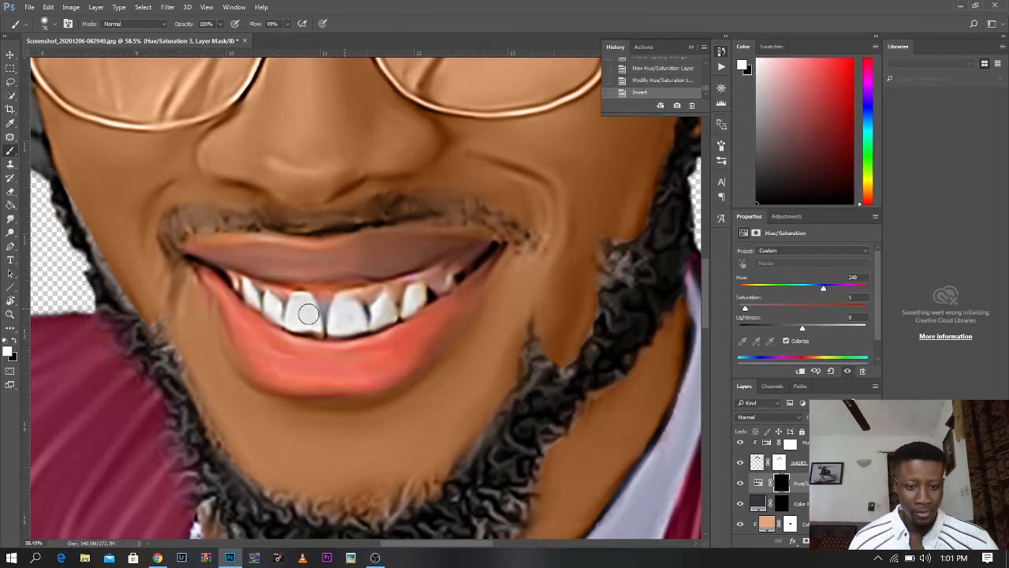
right_click(292, 308, "alt")
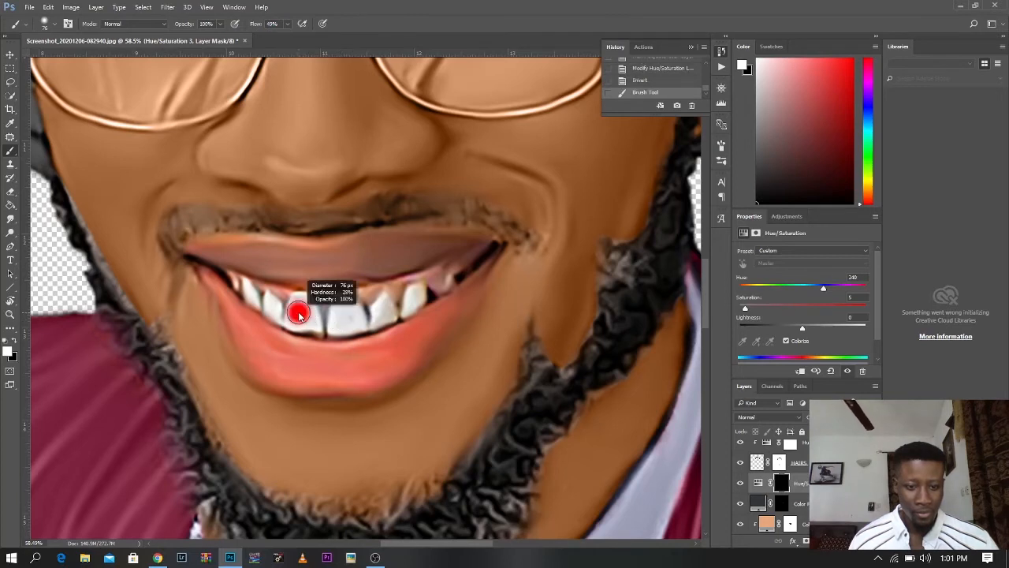
left_click(243, 287)
left_click(236, 285)
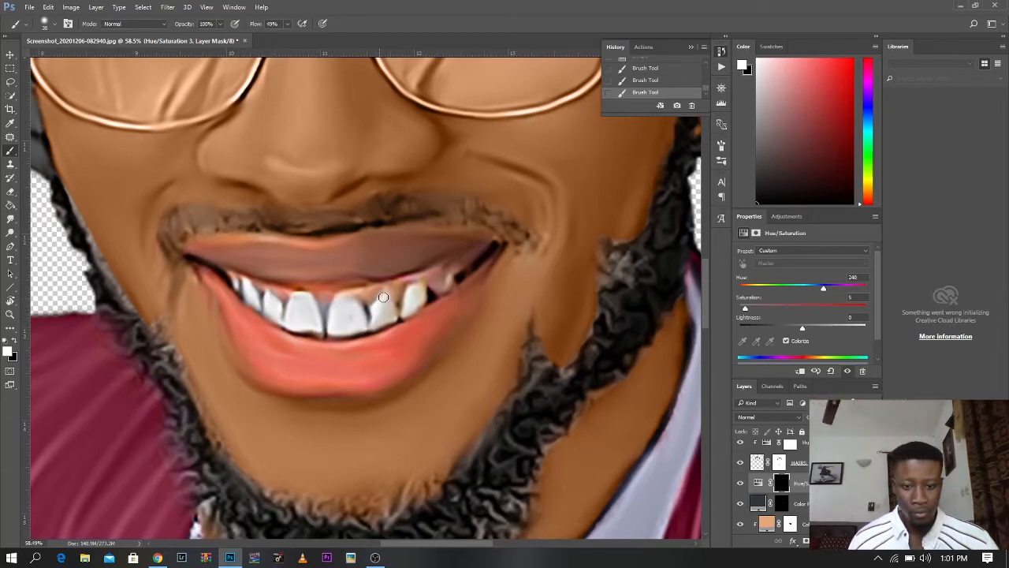
mouse_move(383, 297)
left_mouse_down()
mouse_move(385, 323)
mouse_move(392, 305)
mouse_move(404, 315)
mouse_move(410, 295)
mouse_move(420, 289)
mouse_move(411, 307)
mouse_move(448, 283)
left_mouse_up()
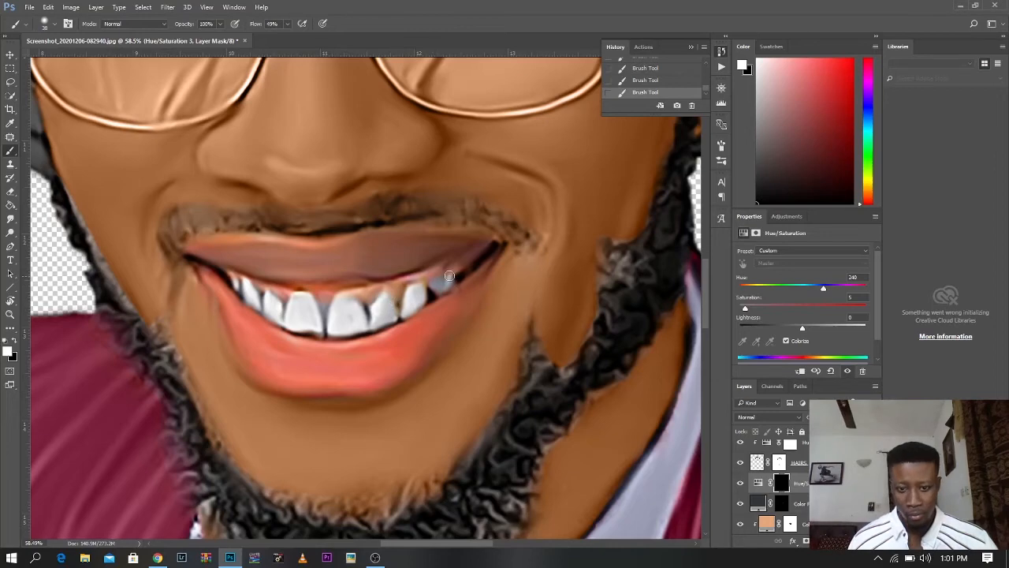
scroll(386, 278, "down", 5)
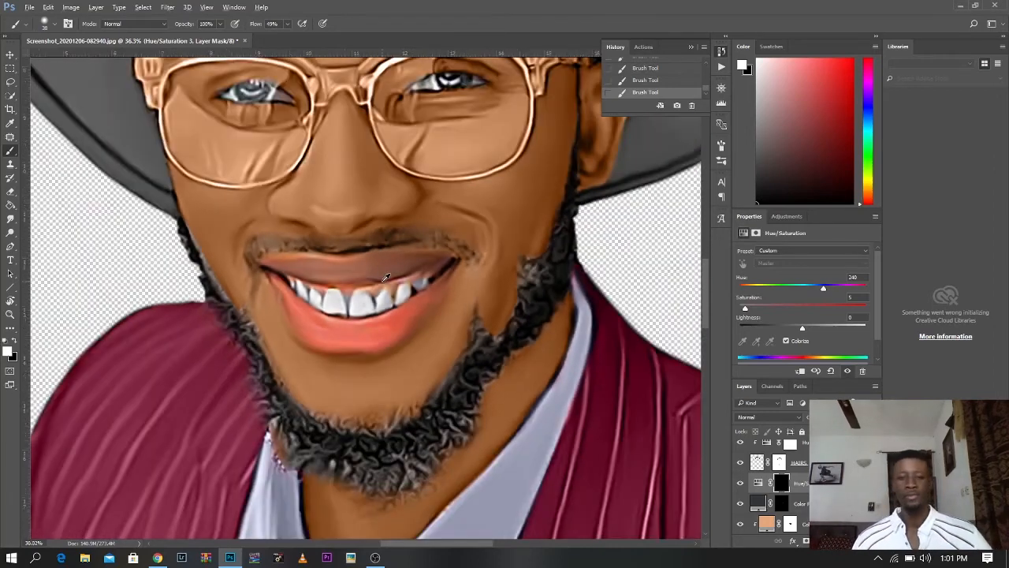
Step: Add a Solid Color fill layer in salmon pink, e77e73, above the teeth's Hue/Saturation layer
scroll(560, 309, "up", 5)
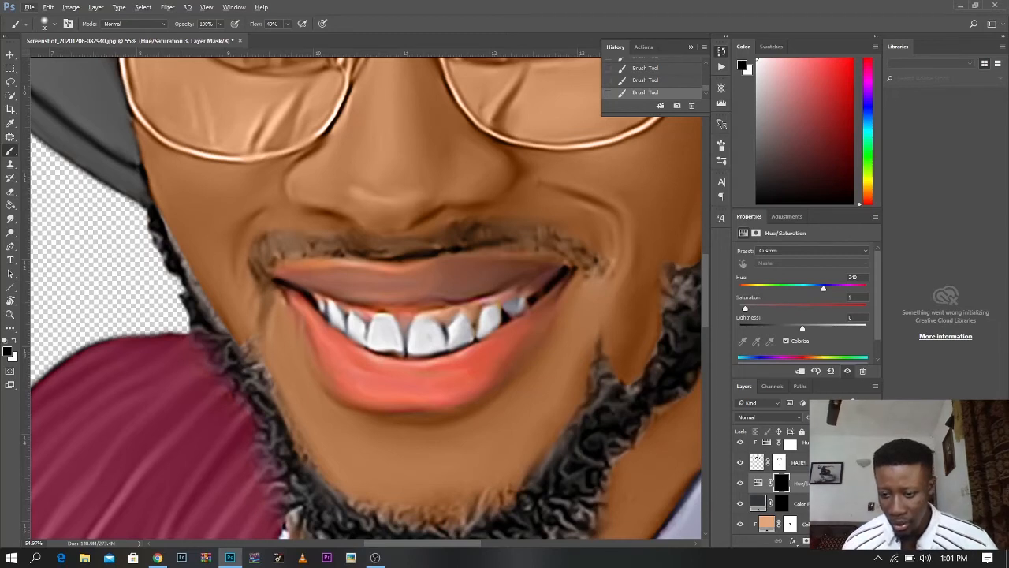
left_click(820, 541)
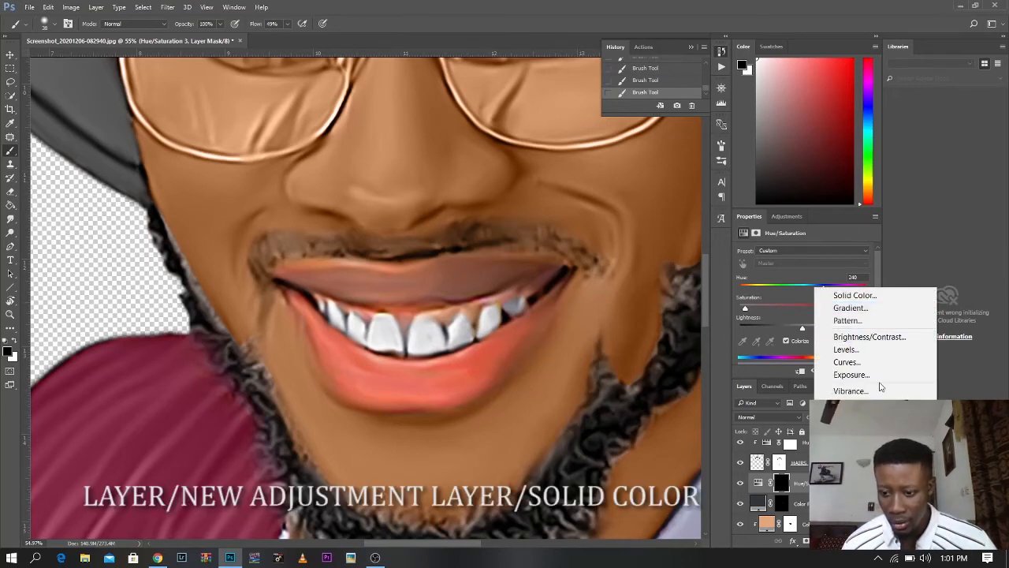
left_click(851, 296)
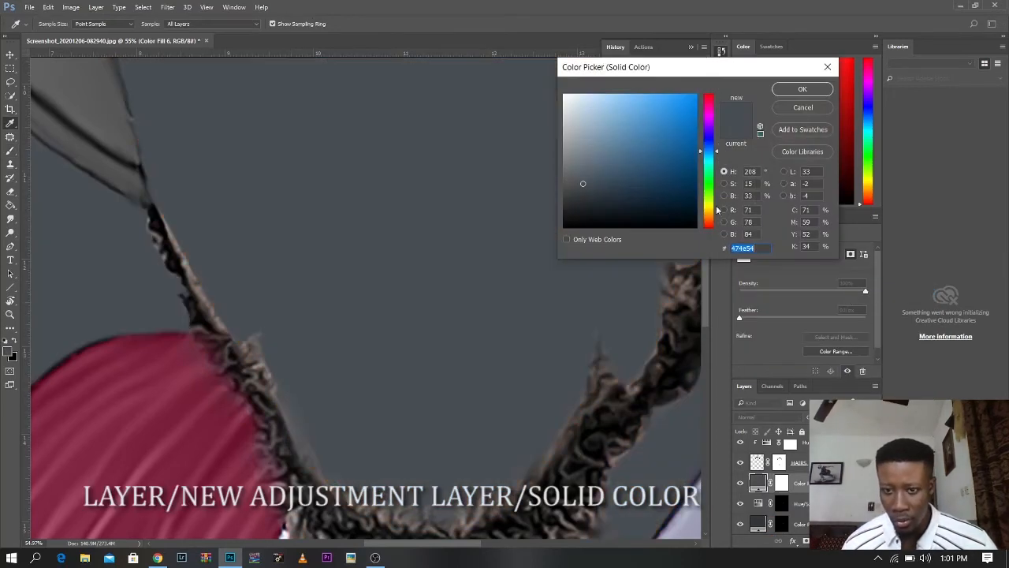
left_click_drag(713, 183, 712, 227)
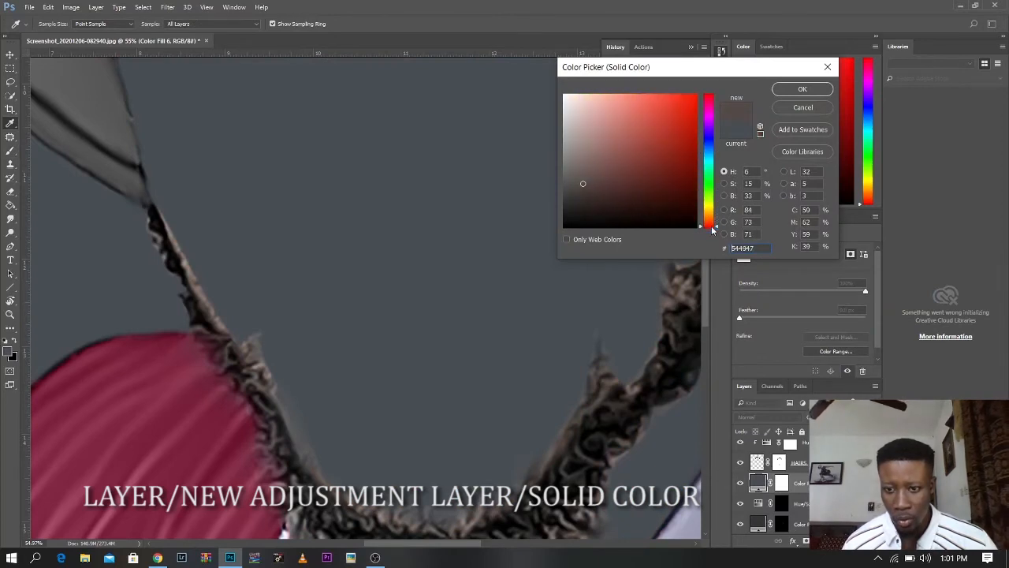
left_click_drag(644, 158, 631, 107)
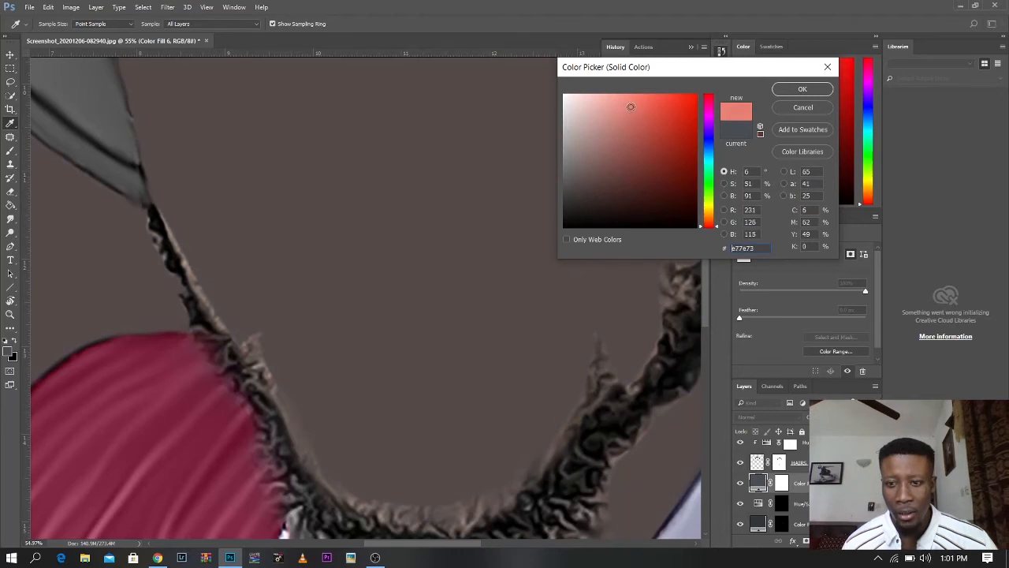
left_click(801, 89)
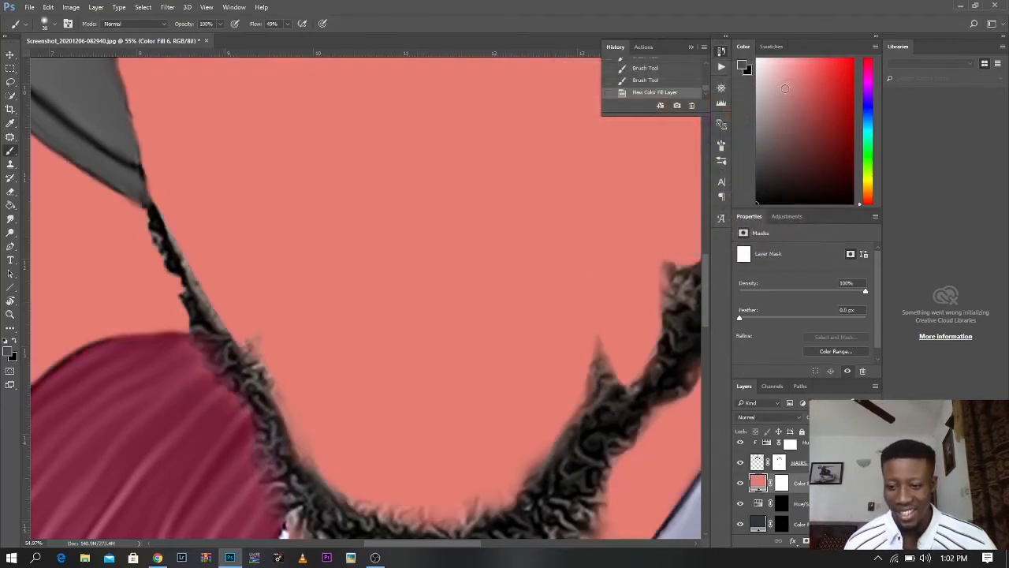
Step: Set the salmon fill layer's blending mode to Color and invert its mask to black
left_click(757, 419)
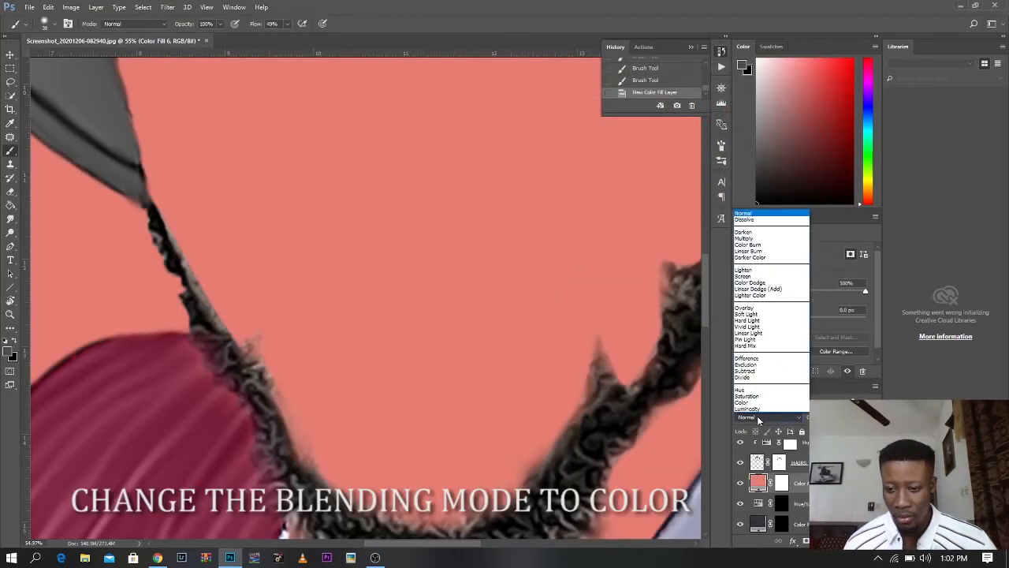
left_click(746, 402)
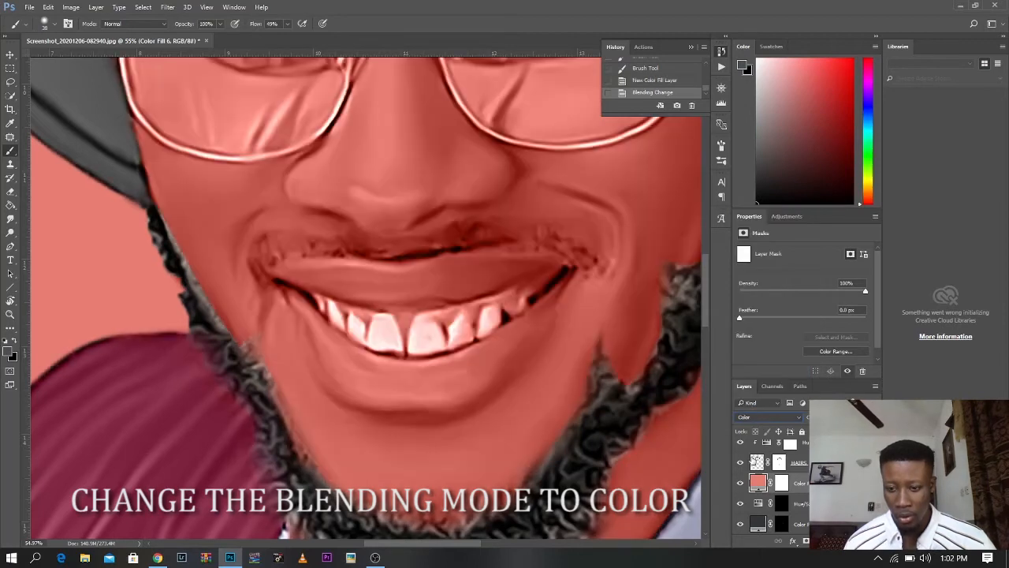
left_click(781, 483)
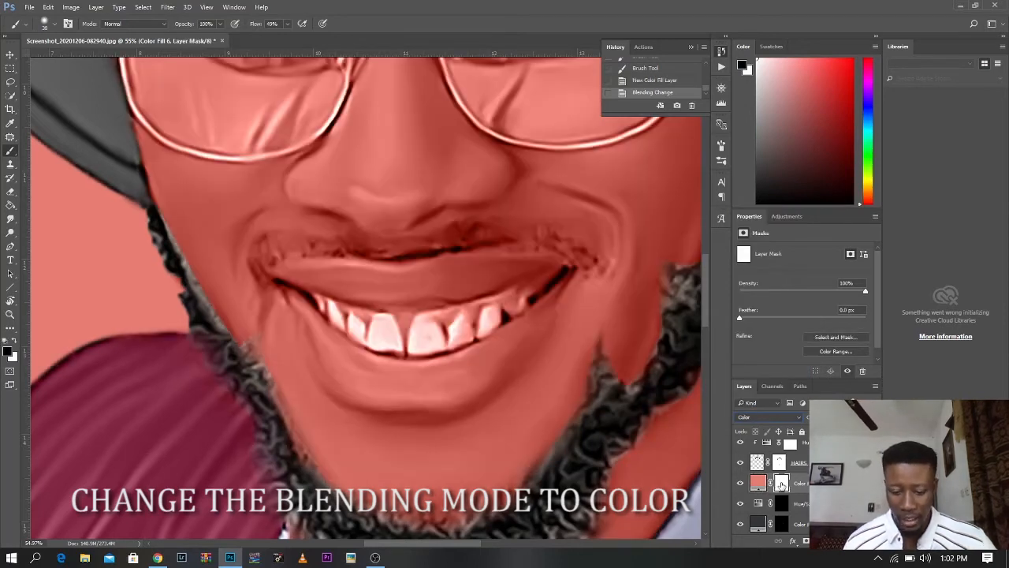
key("ctrl+i")
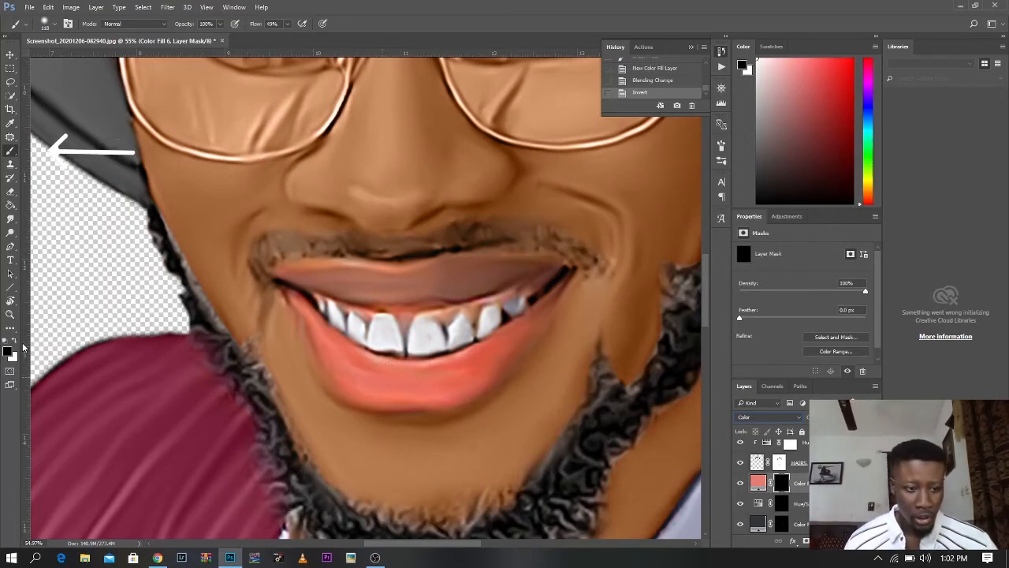
Step: Paint white on the salmon fill layer's mask over the lower lip, using a low brush flow of 8% for refinement
left_click(14, 341)
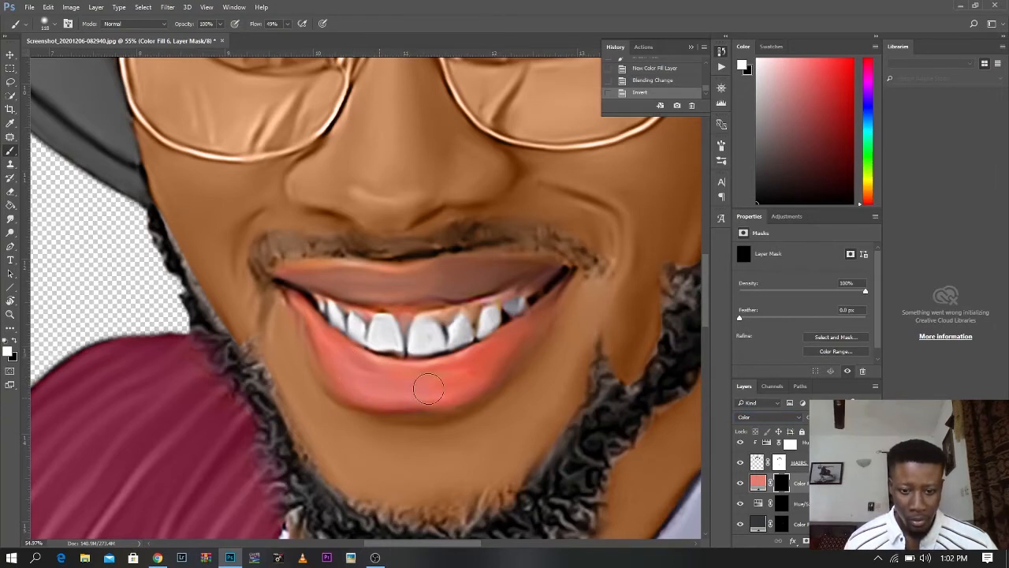
mouse_move(406, 378)
left_mouse_down()
mouse_move(436, 384)
mouse_move(425, 389)
mouse_move(458, 379)
mouse_move(446, 383)
left_mouse_up()
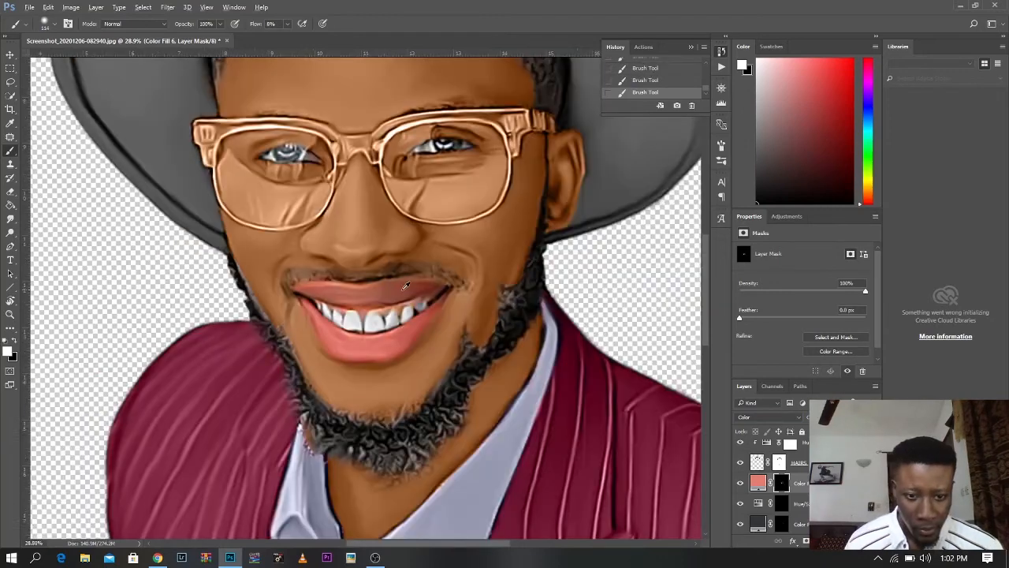
scroll(406, 283, "up", 5)
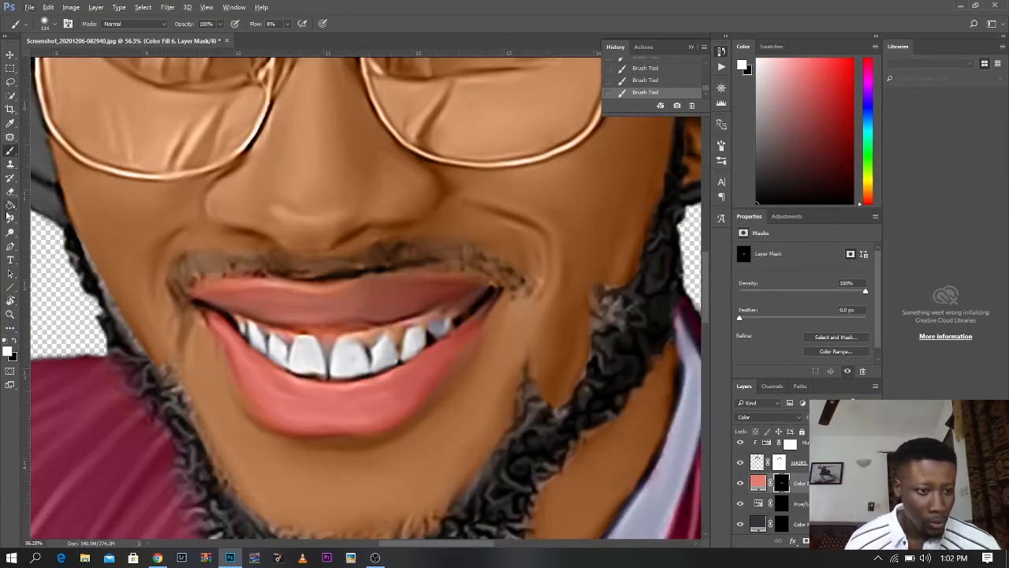
key("x")
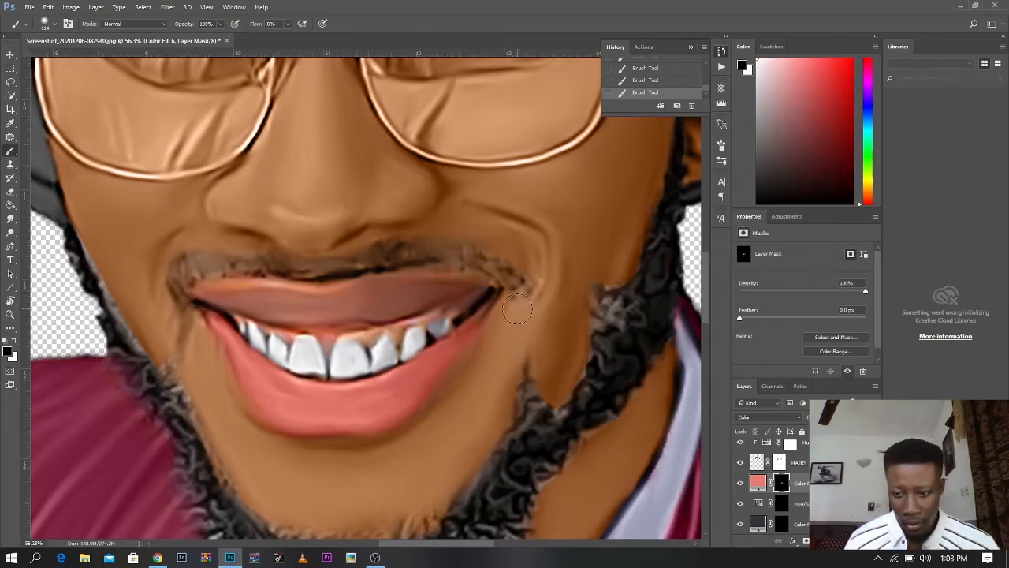
Step: Add a Solid Color fill layer in dusty pink, b98080, above the salmon fill layer
left_click(820, 540)
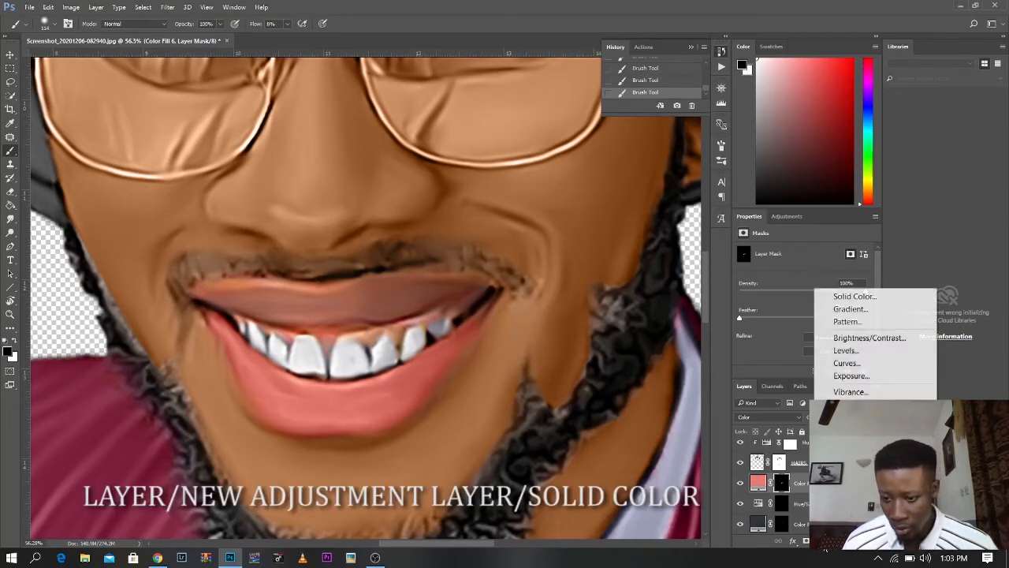
left_click(844, 297)
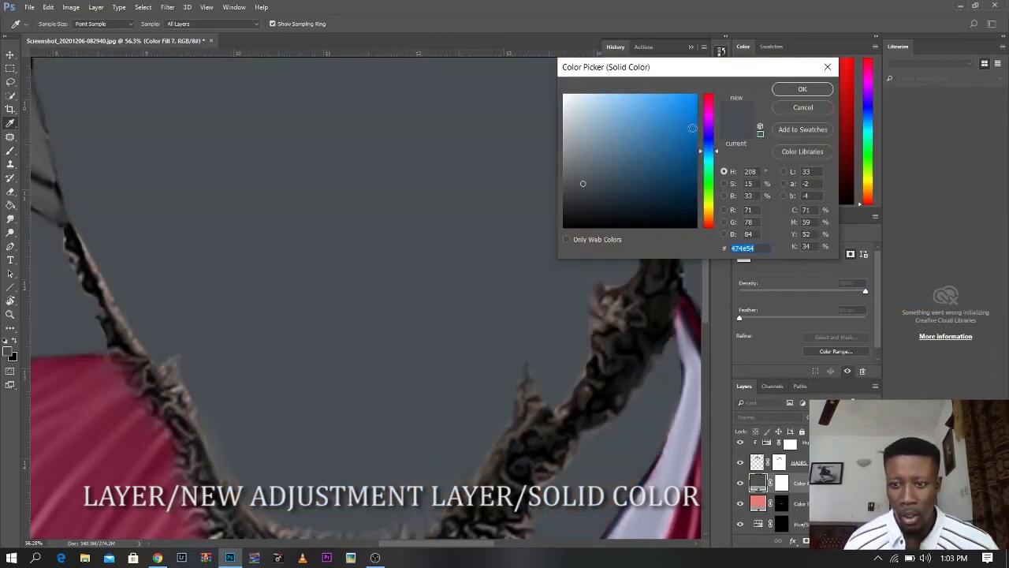
left_click_drag(711, 209, 711, 233)
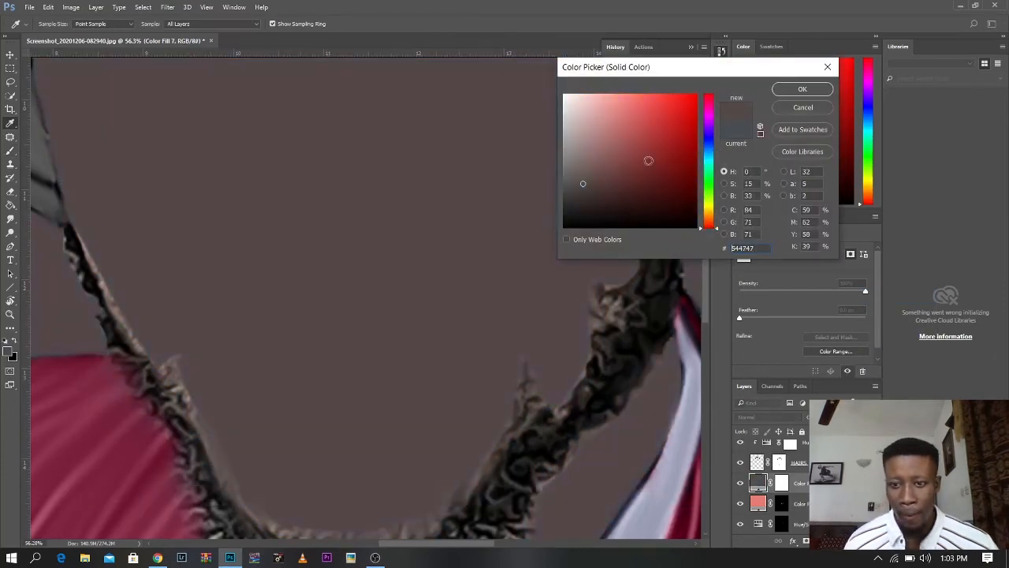
left_click_drag(614, 144, 604, 131)
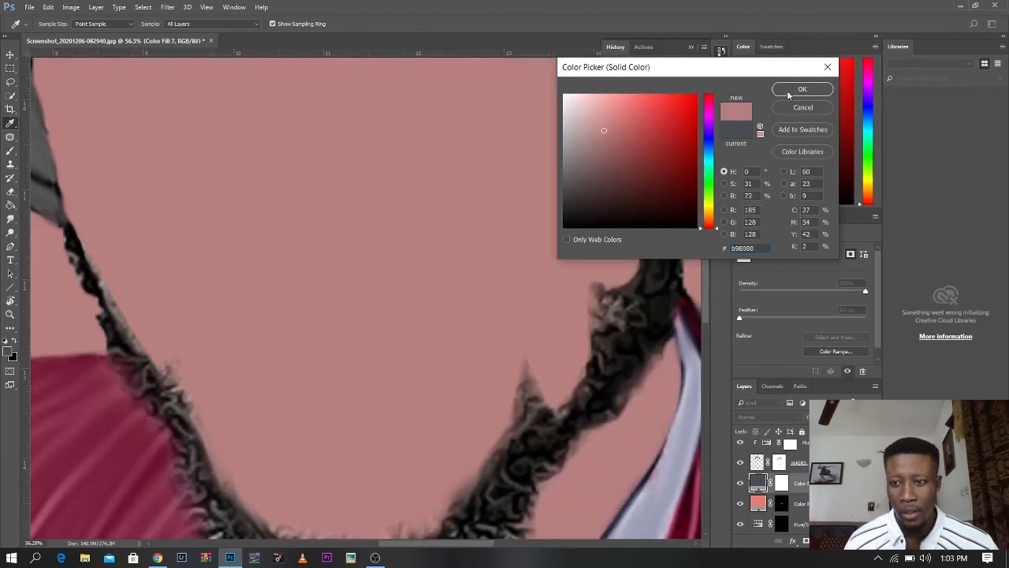
left_click(802, 89)
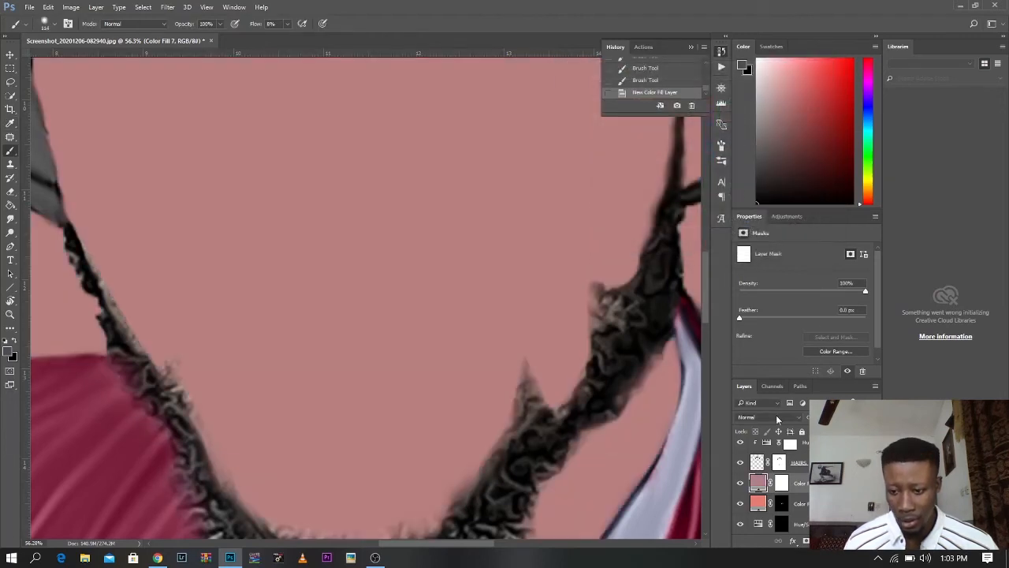
Step: Set the dusty pink fill layer's blending mode to Color and invert its mask to black
left_click(776, 415)
left_click(748, 402)
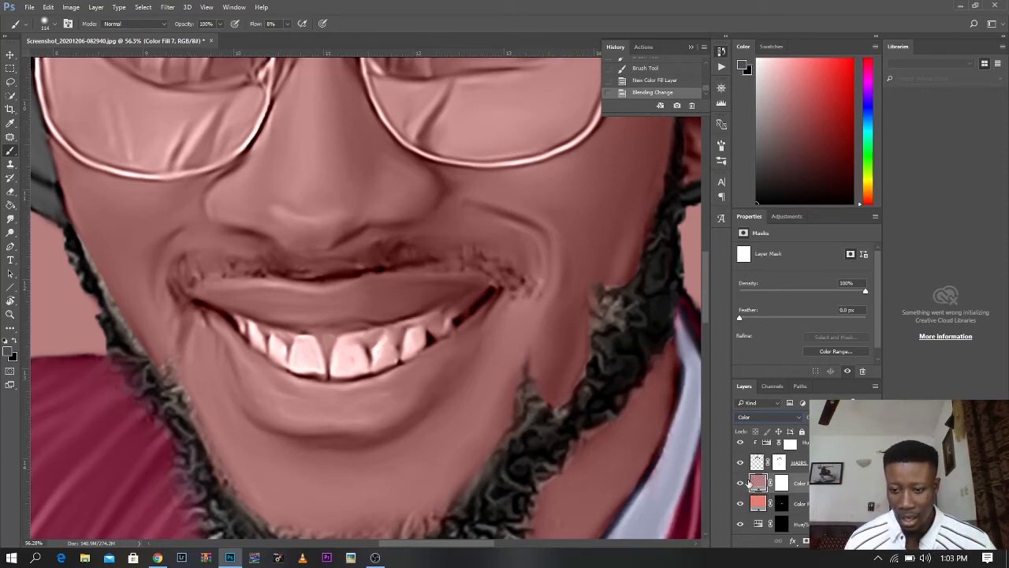
left_click(781, 483)
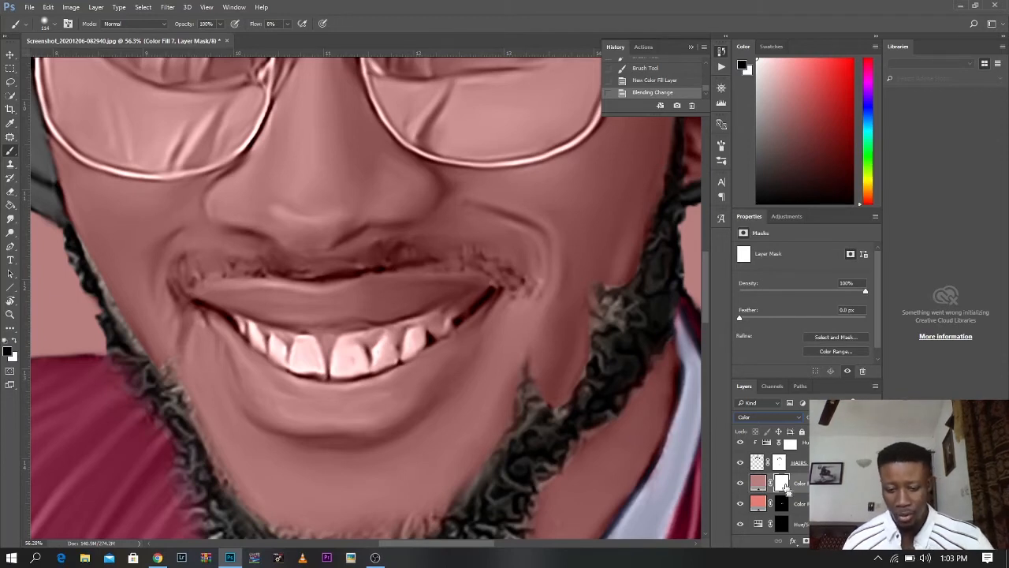
key("ctrl+i")
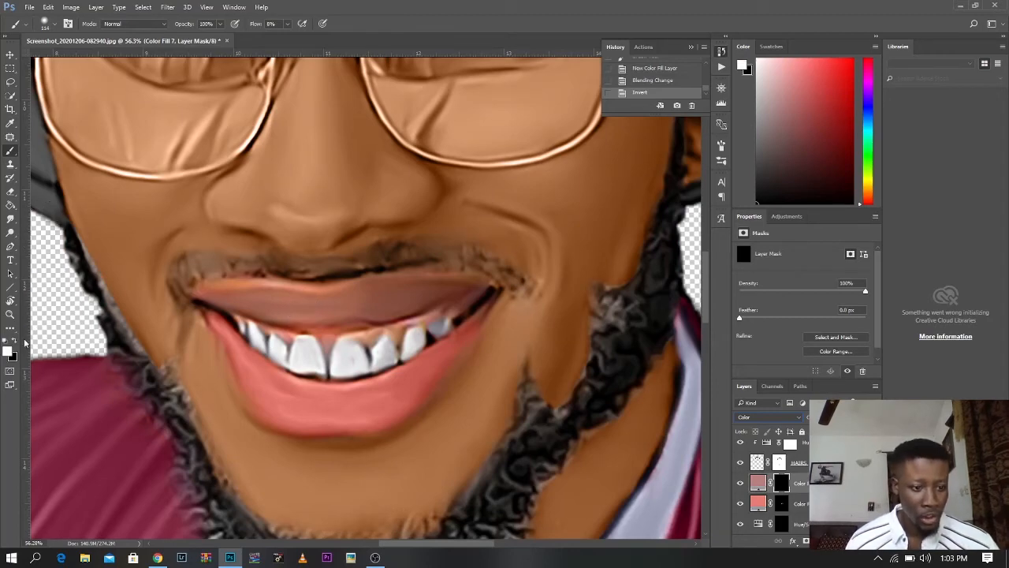
Step: Paint white on the dusty pink fill layer's mask over the upper lip and adjust the layer's opacity
left_click(289, 304)
scroll(520, 283, "down", 5)
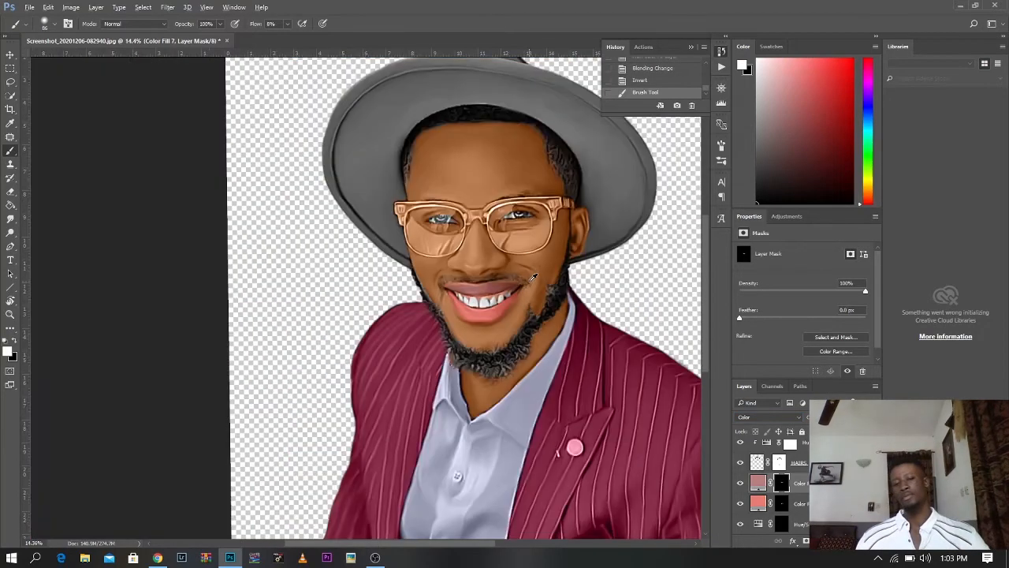
scroll(409, 309, "up", 6)
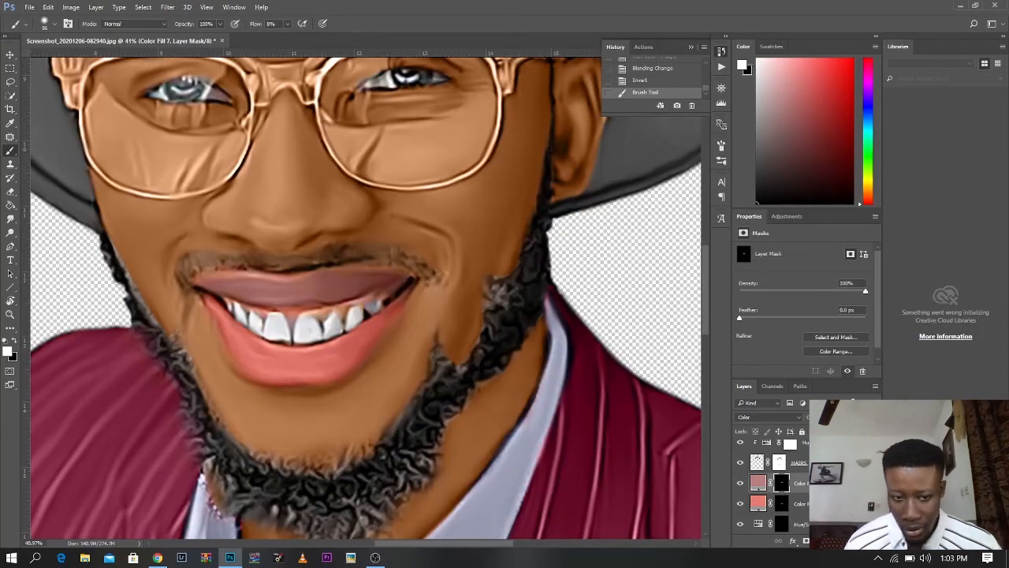
left_click_drag(806, 423, 802, 424)
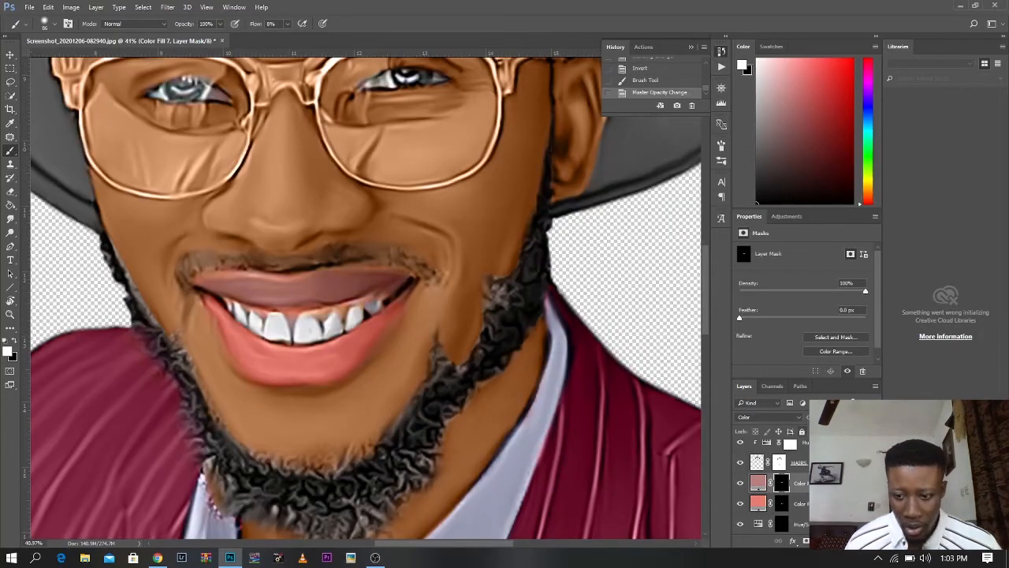
Step: Change the upper lip's fill color to c27c7c
double_click(768, 481)
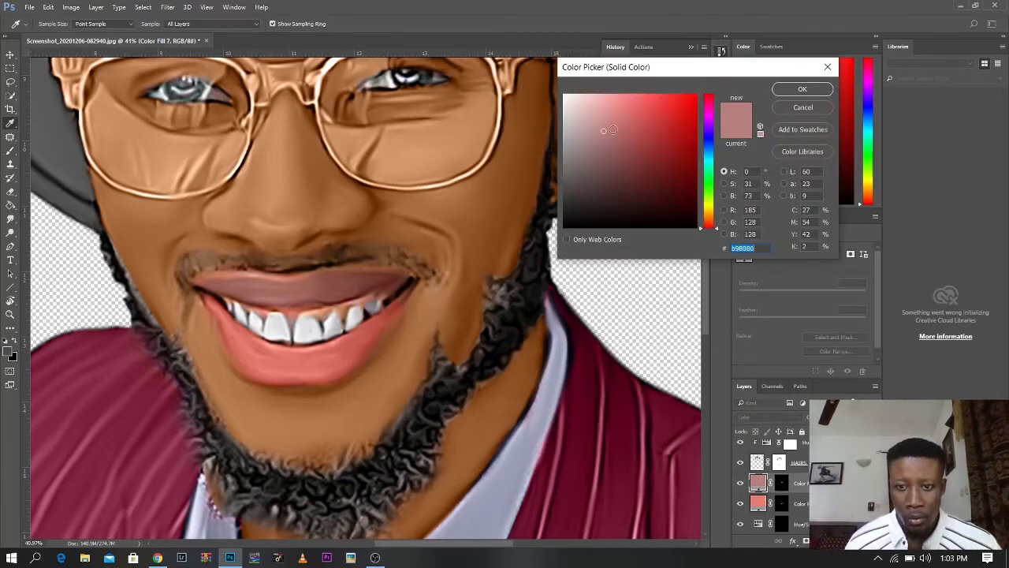
left_click(611, 127)
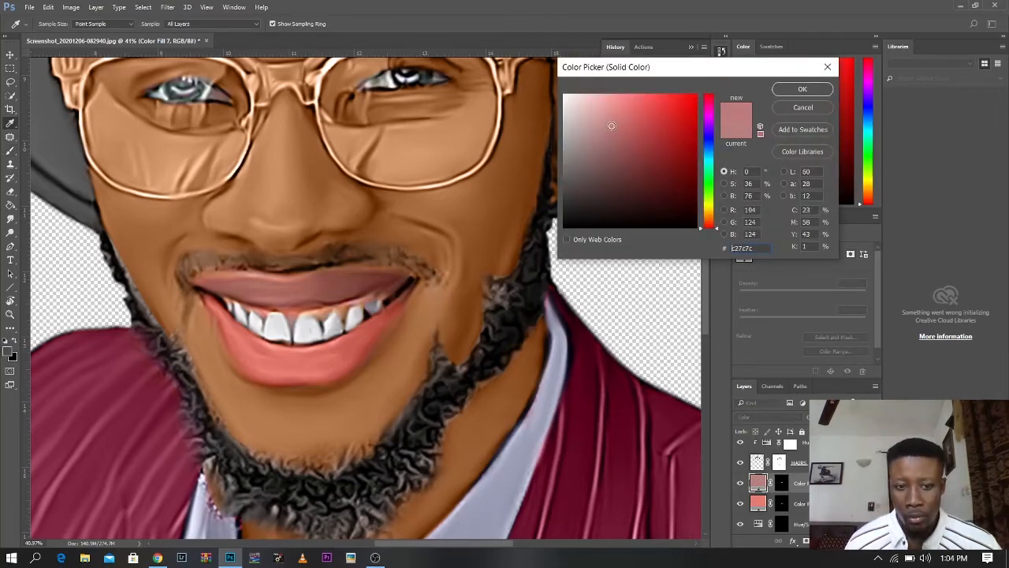
left_click(780, 96)
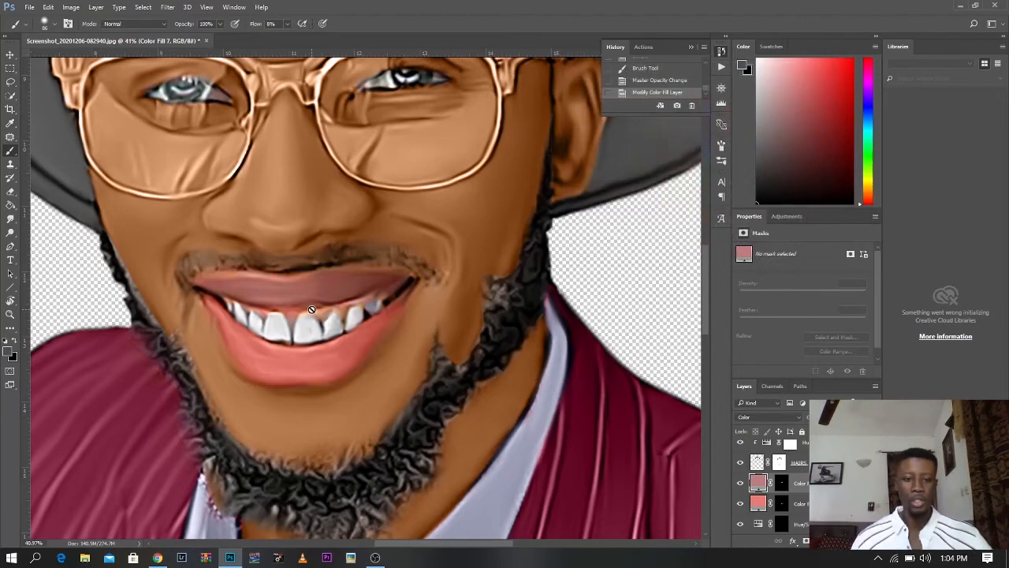
key("ctrl+0")
scroll(342, 305, "down", 5)
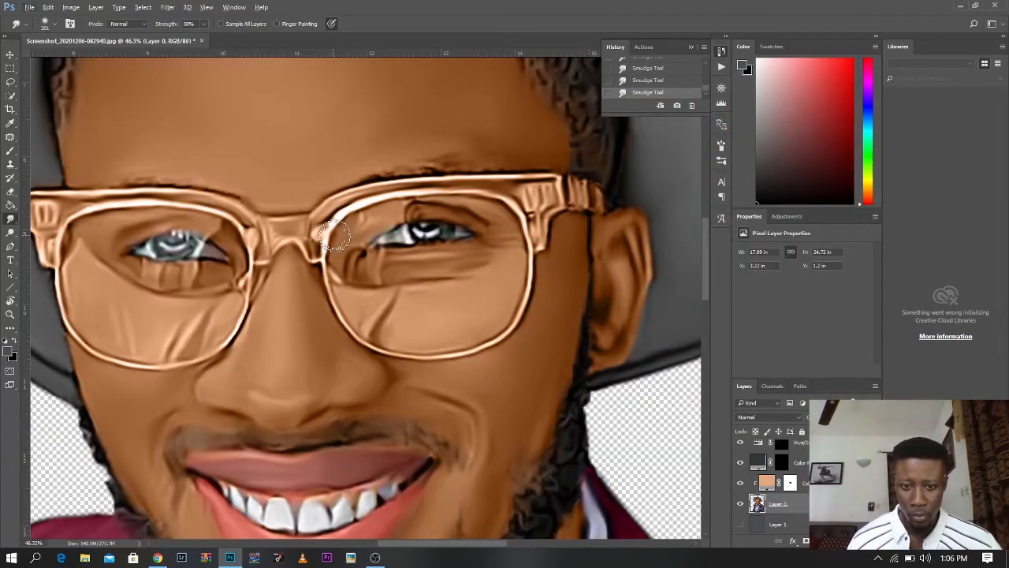
Step: Add a Hue/Saturation adjustment layer directly above the skin-tone color fill clipped to the portrait layer
scroll(362, 241, "down", 2)
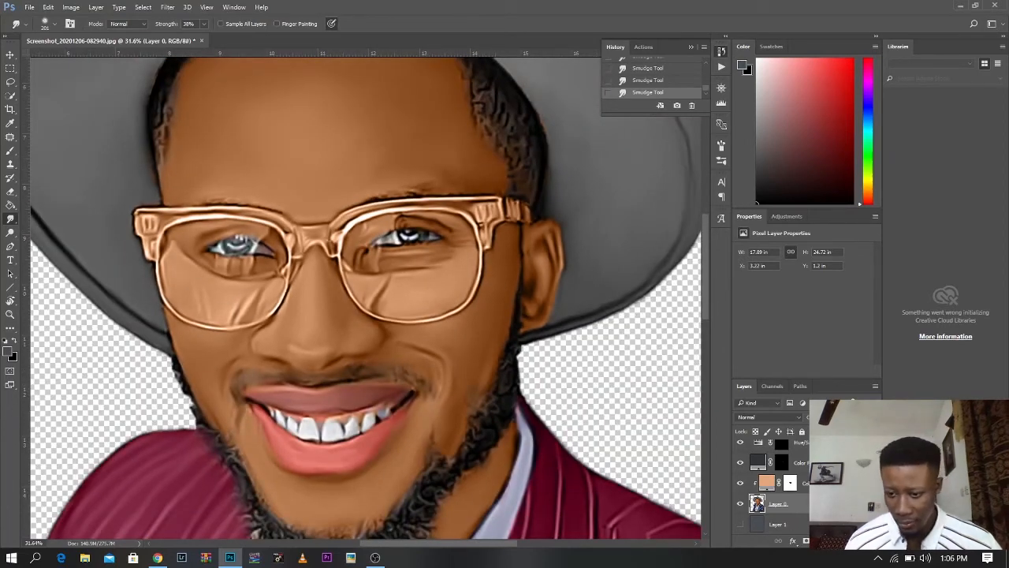
left_click(764, 483)
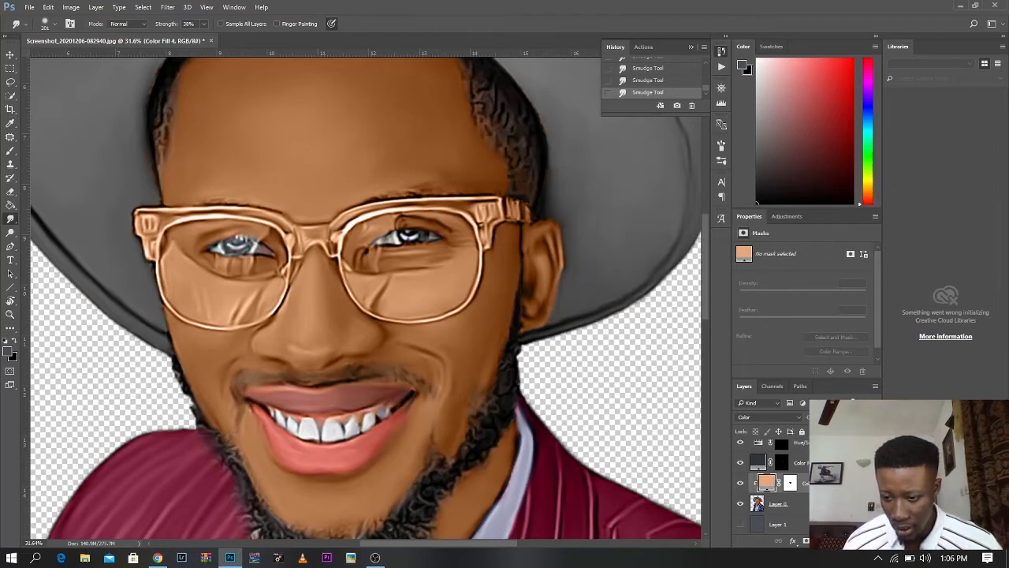
left_click(819, 541)
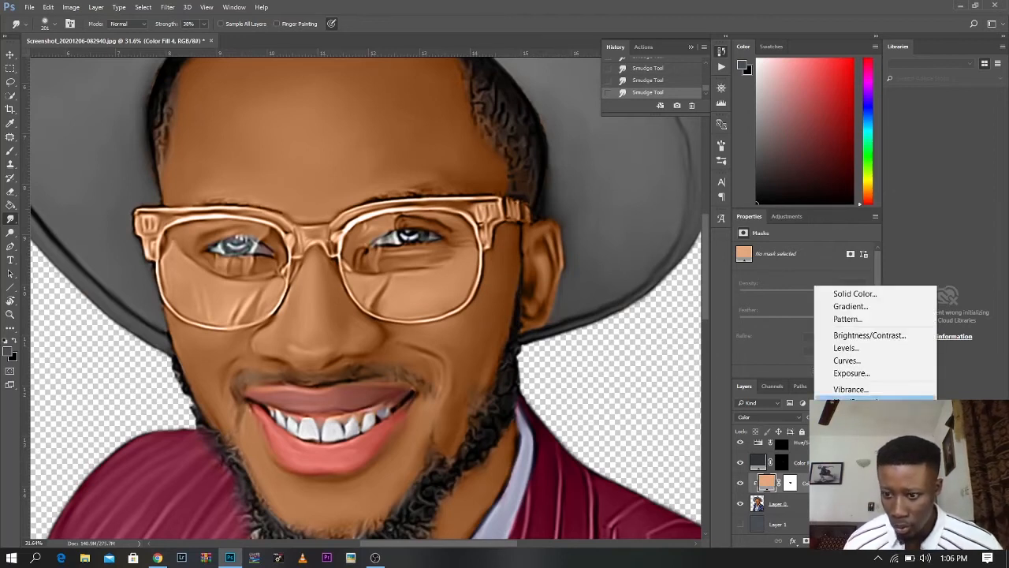
left_click(855, 401)
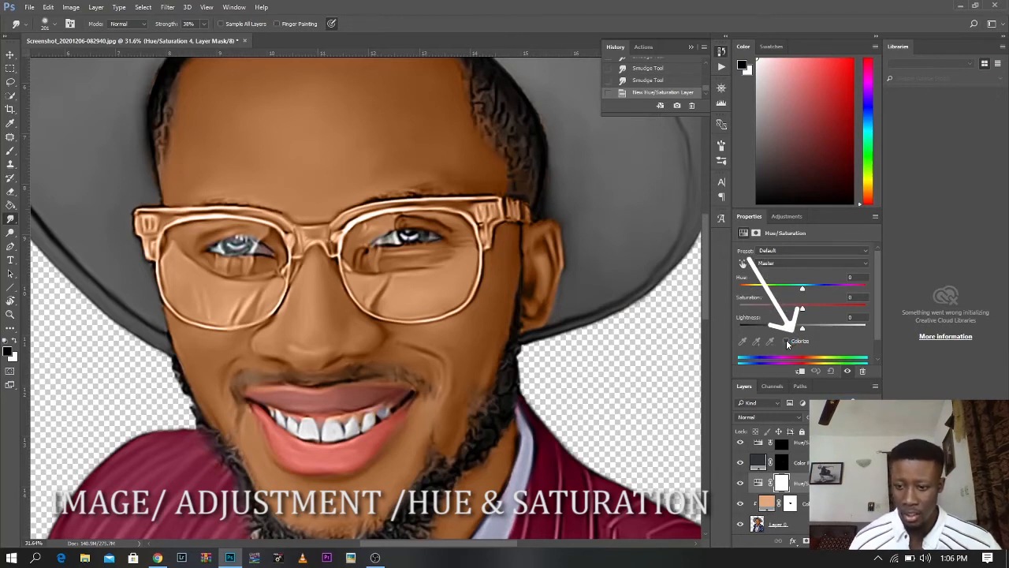
Step: Enable Colorize on the new Hue/Saturation layer and set its hue to 128 for a green tint
left_click(786, 341)
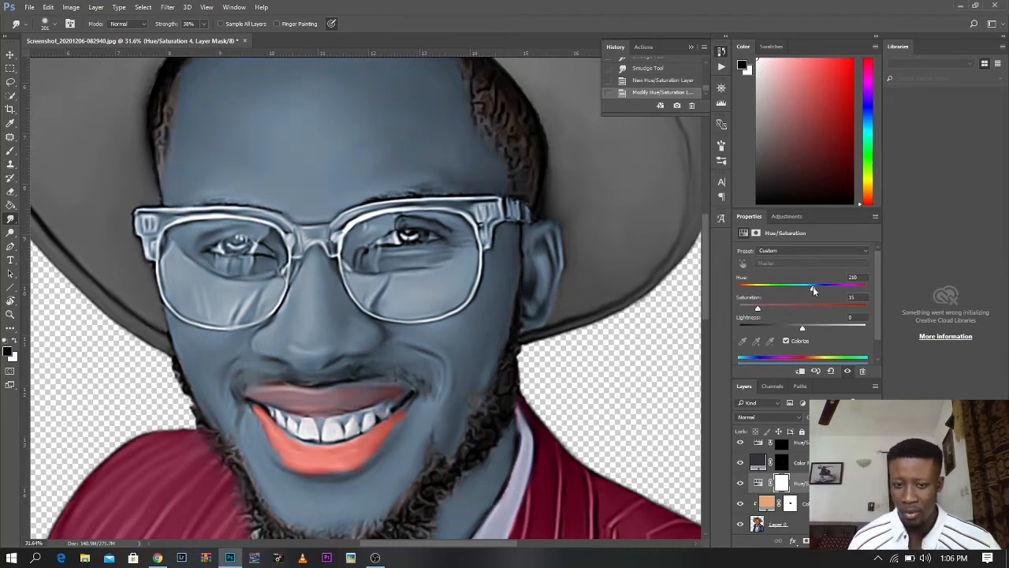
left_click_drag(814, 291, 788, 296)
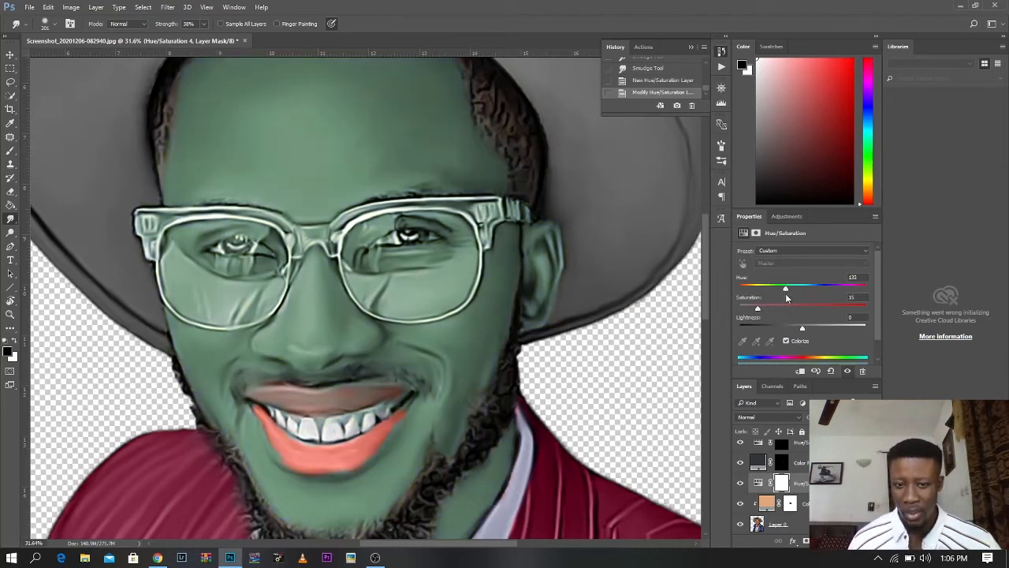
left_click_drag(778, 298, 764, 301)
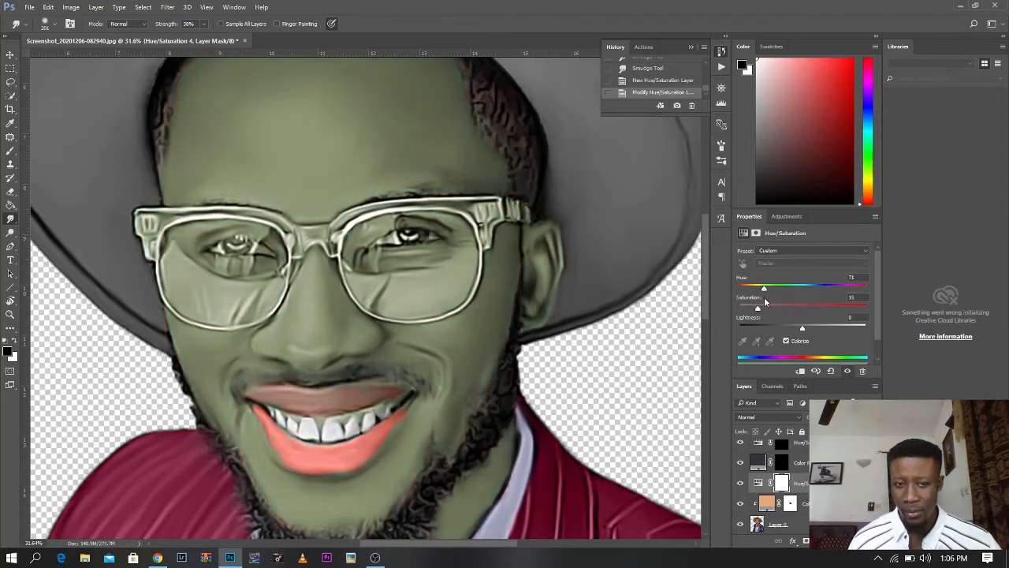
left_click_drag(754, 304, 792, 306)
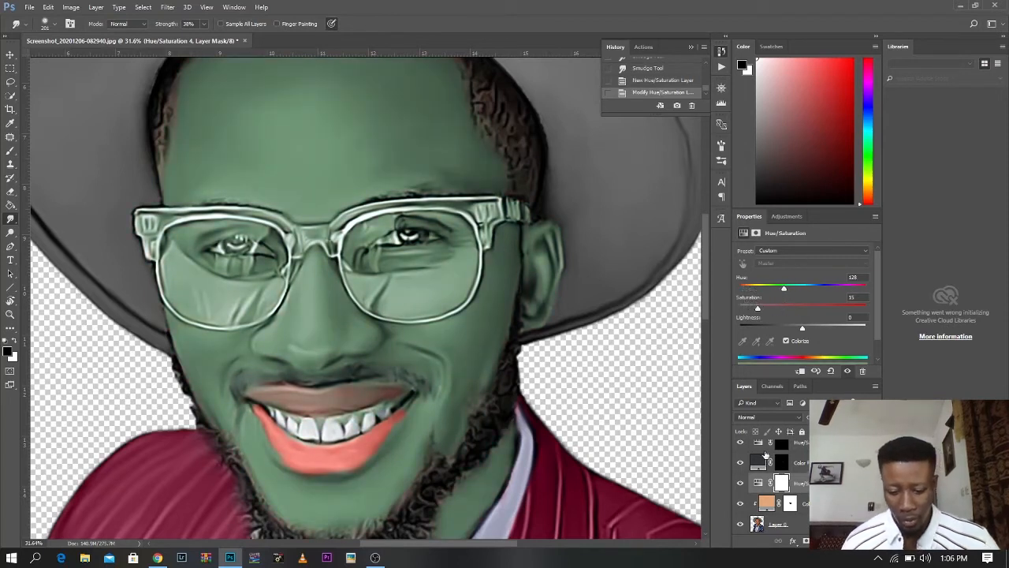
Step: Invert the green Hue/Saturation layer's mask to black and set up a smaller white brush with 17% flow
key("ctrl+i")
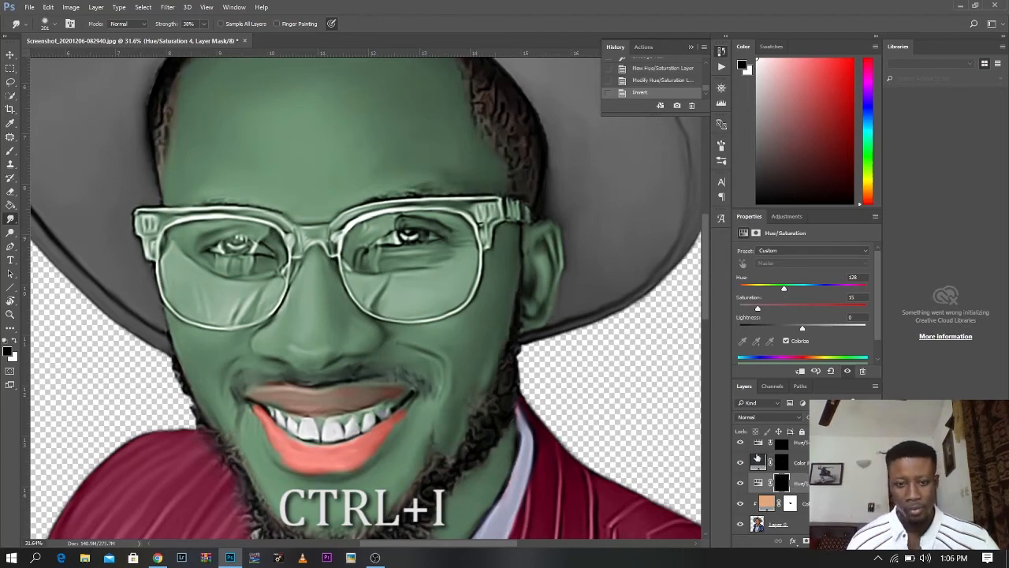
left_click(11, 151)
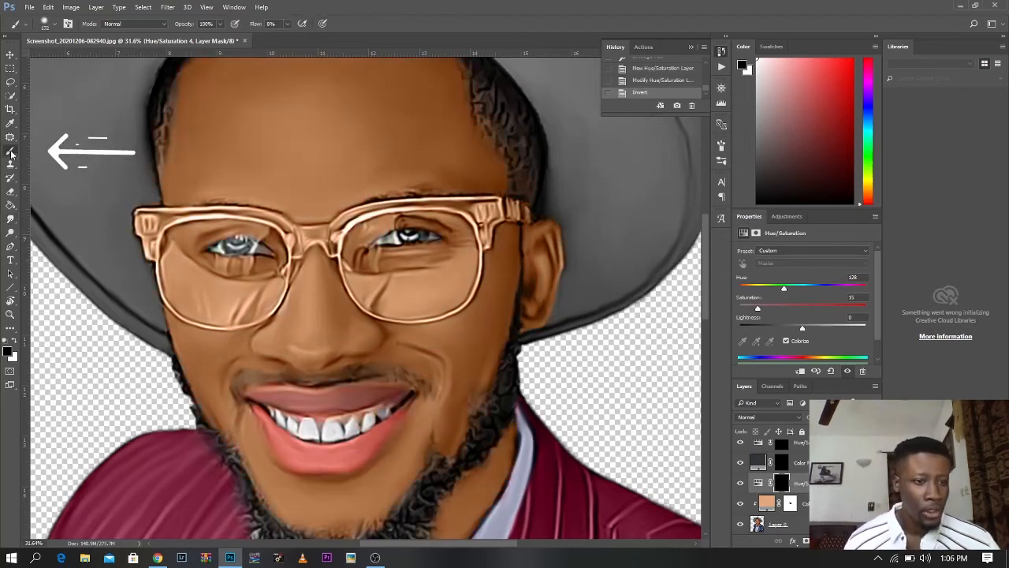
left_click(15, 340)
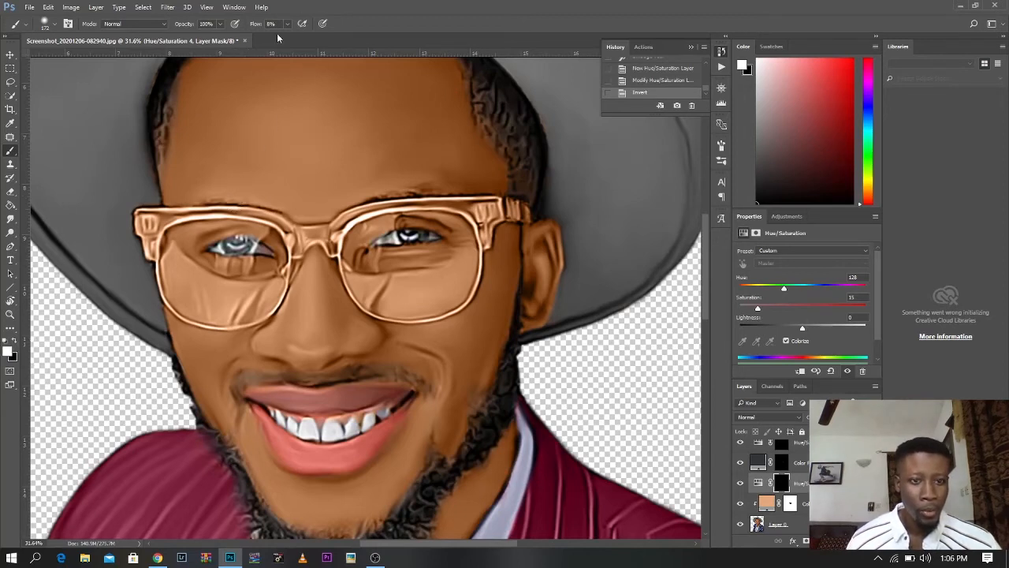
left_click_drag(252, 26, 257, 28)
key("bracketleft")
key("bracketleft")
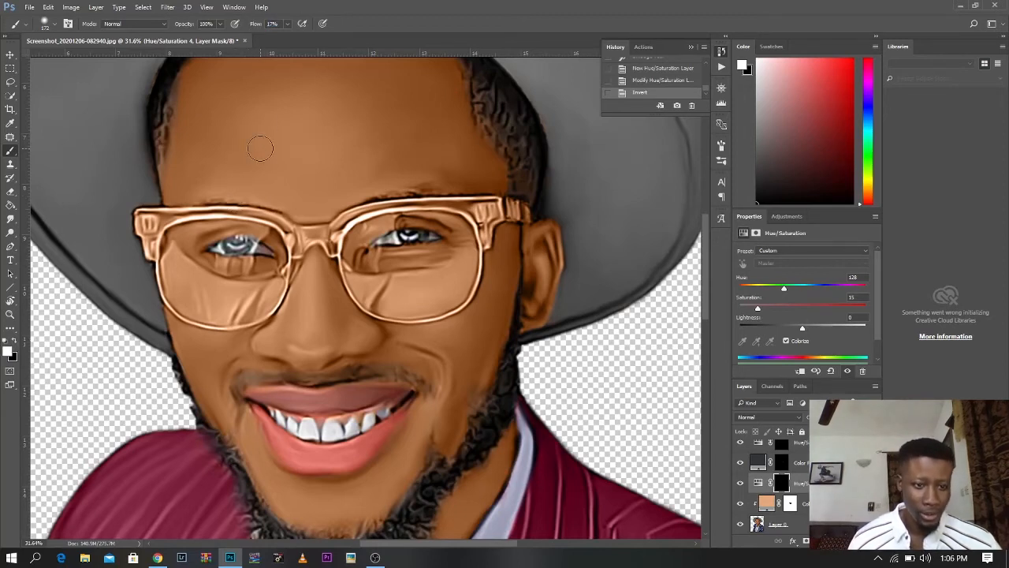
Step: Paint white on the green Hue/Saturation layer's mask to tint the glasses' frame, bridge and both lenses
mouse_move(148, 219)
left_mouse_down()
mouse_move(152, 249)
mouse_move(154, 227)
mouse_move(223, 217)
mouse_move(168, 272)
mouse_move(181, 307)
mouse_move(216, 322)
mouse_move(192, 279)
left_mouse_up()
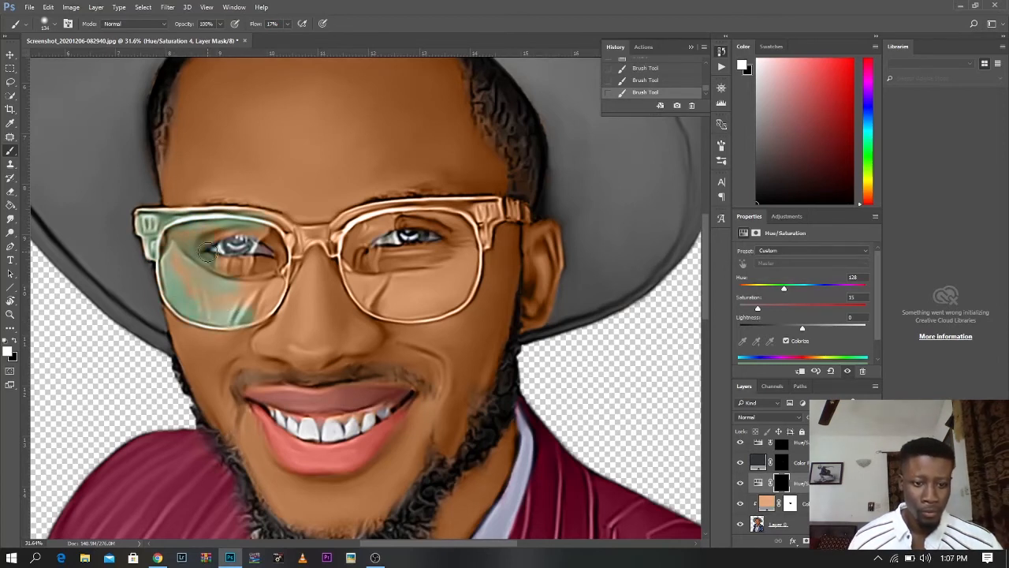
mouse_move(185, 238)
left_mouse_down()
mouse_move(208, 280)
mouse_move(182, 263)
mouse_move(262, 289)
left_mouse_up()
left_click_drag(241, 303, 226, 323)
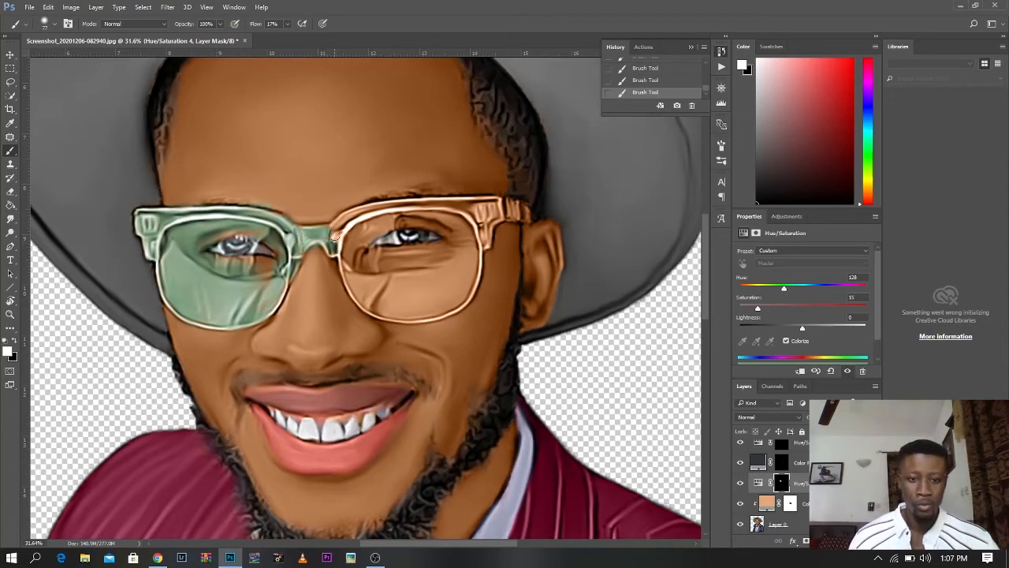
left_click_drag(340, 239, 353, 217)
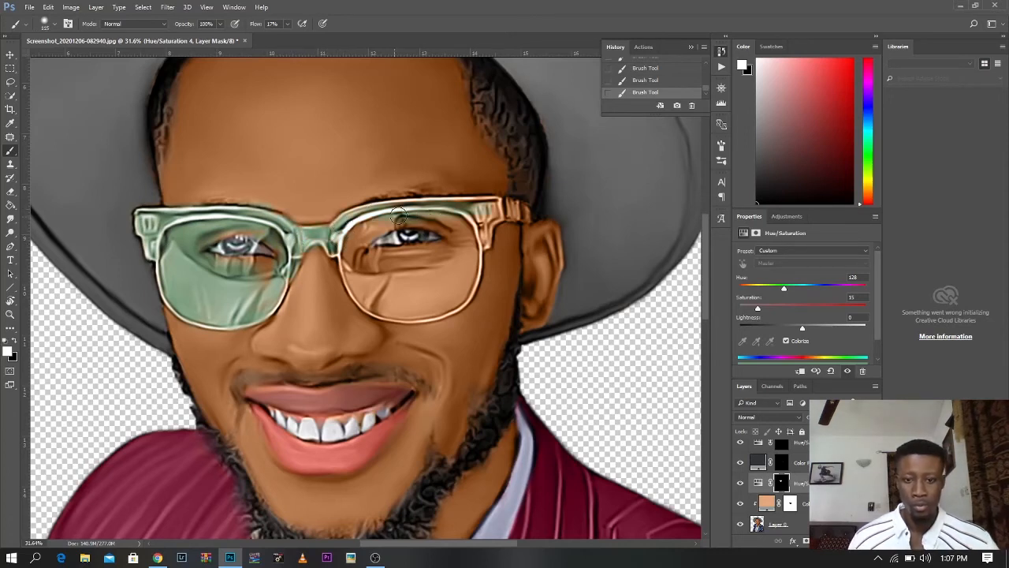
mouse_move(342, 254)
left_mouse_down()
mouse_move(349, 282)
mouse_move(378, 311)
mouse_move(373, 299)
mouse_move(400, 311)
mouse_move(392, 313)
mouse_move(436, 311)
mouse_move(462, 298)
mouse_move(467, 233)
left_mouse_up()
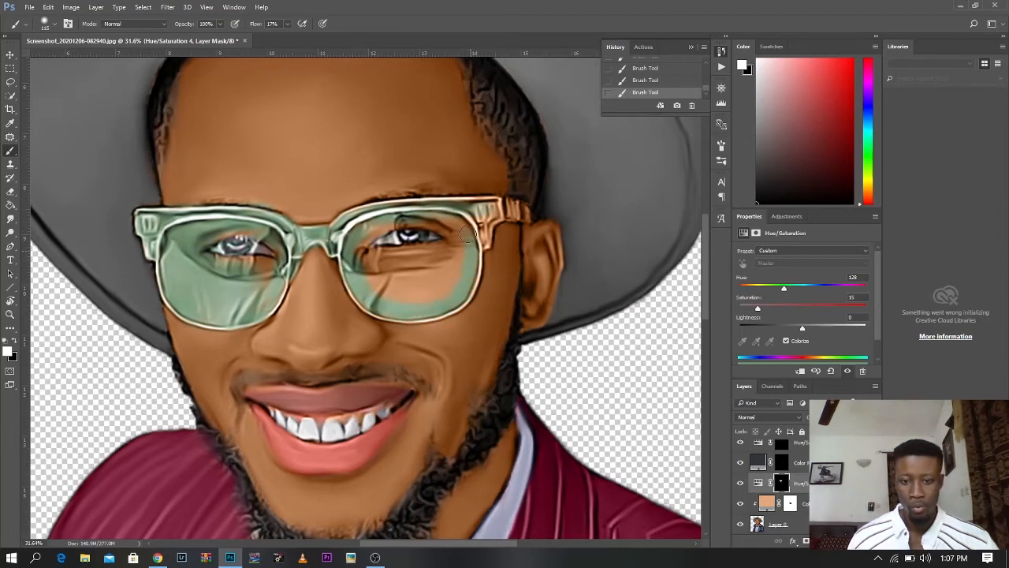
mouse_move(375, 230)
left_mouse_down()
mouse_move(379, 279)
mouse_move(424, 268)
mouse_move(403, 273)
mouse_move(395, 299)
mouse_move(419, 268)
mouse_move(402, 304)
mouse_move(373, 293)
mouse_move(436, 285)
left_mouse_up()
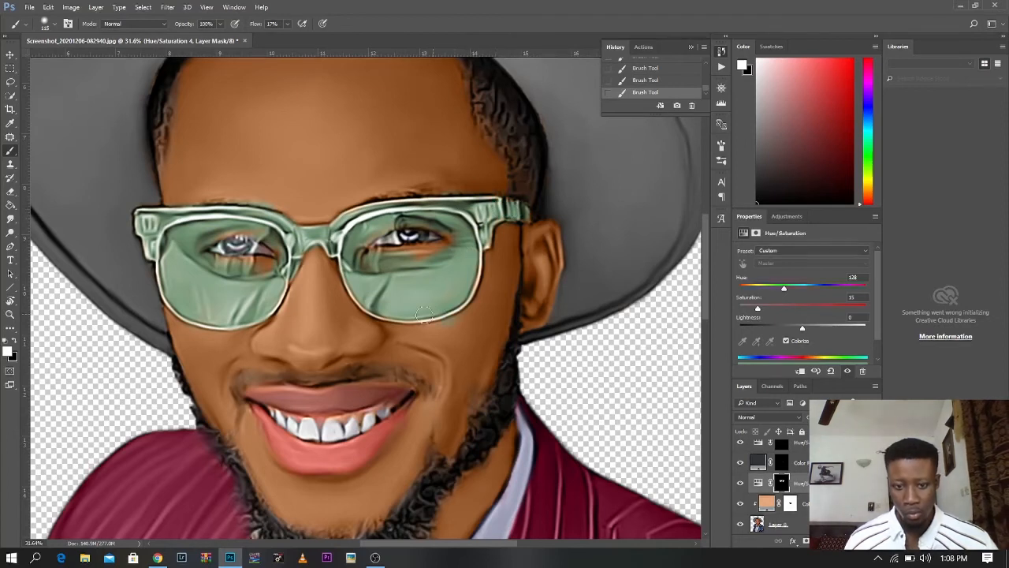
Step: Clean the green spill around the glasses' edges on the mask using a black brush with 57% flow
right_click(406, 344, "alt")
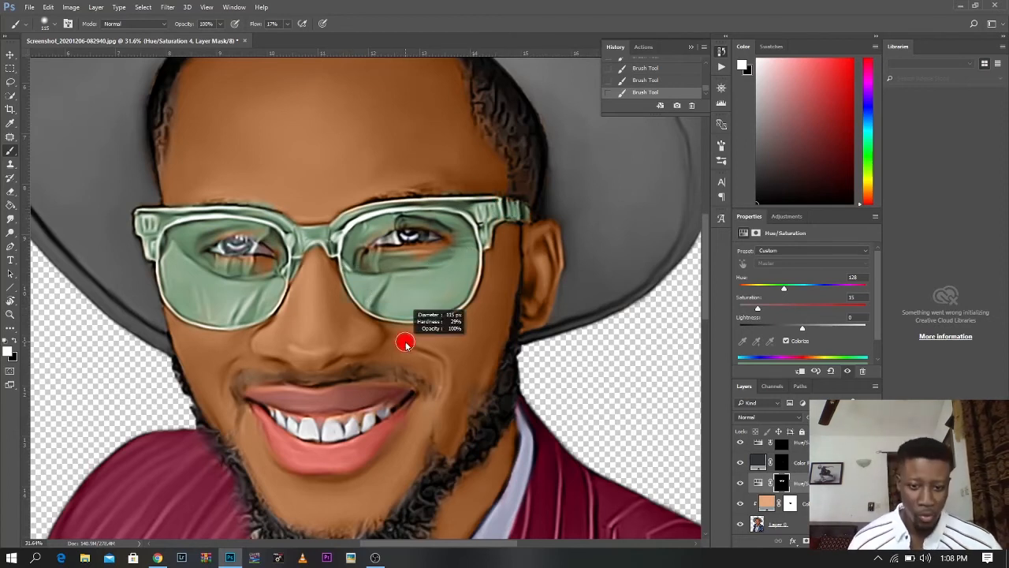
key("x")
left_click(14, 341)
left_click(14, 342)
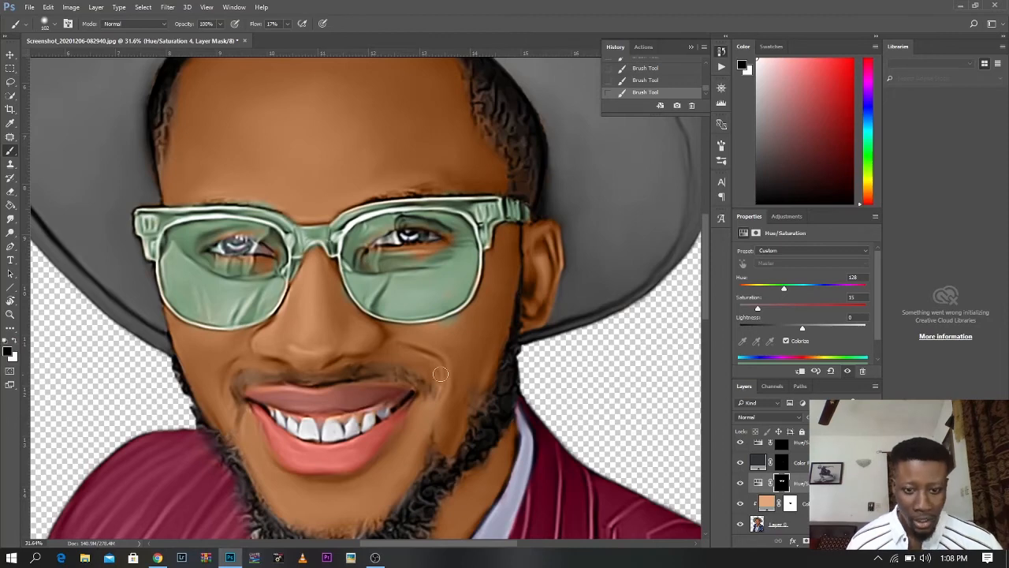
left_click_drag(256, 25, 459, 335)
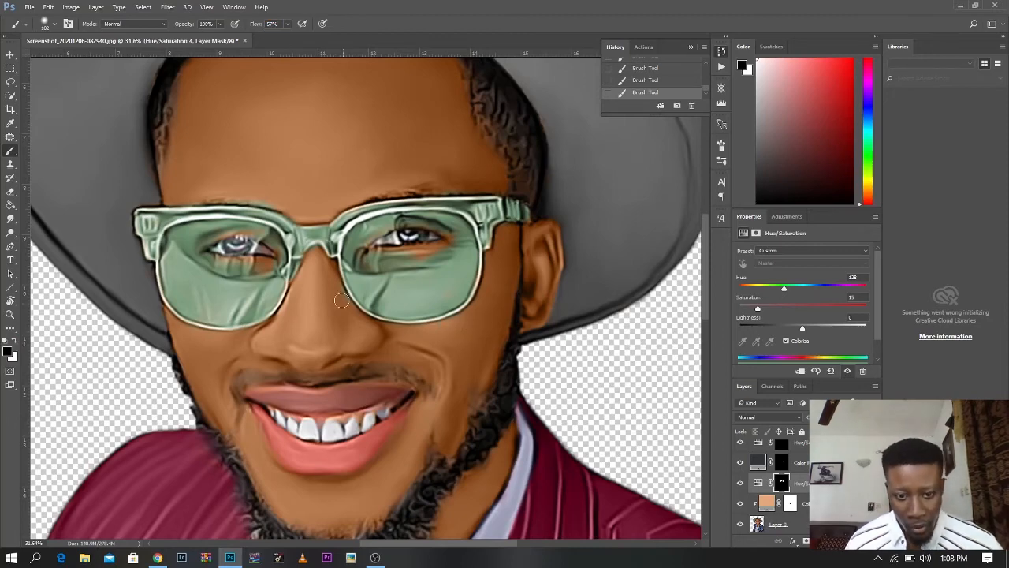
scroll(252, 219, "up", 3)
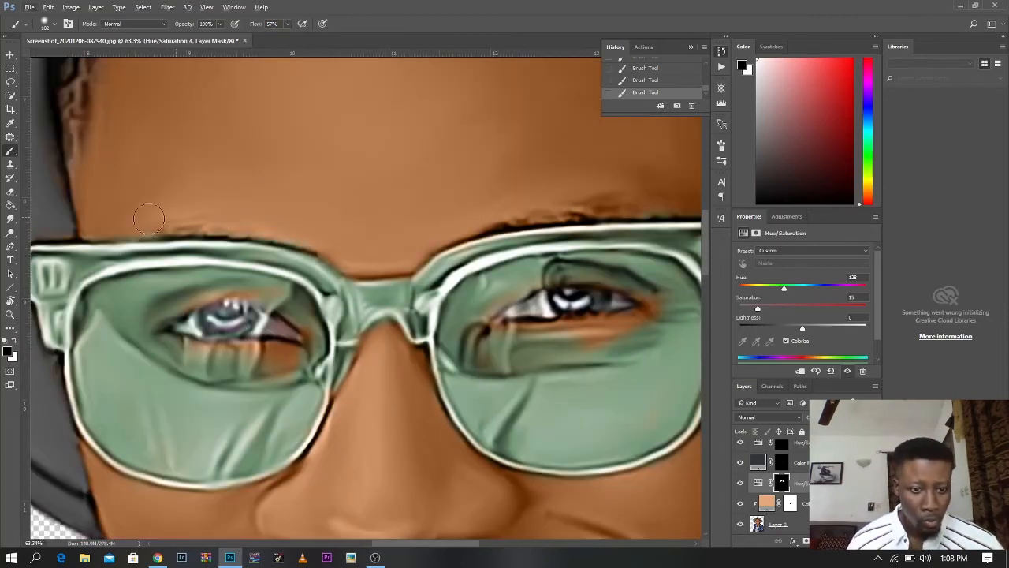
scroll(327, 197, "down", 3)
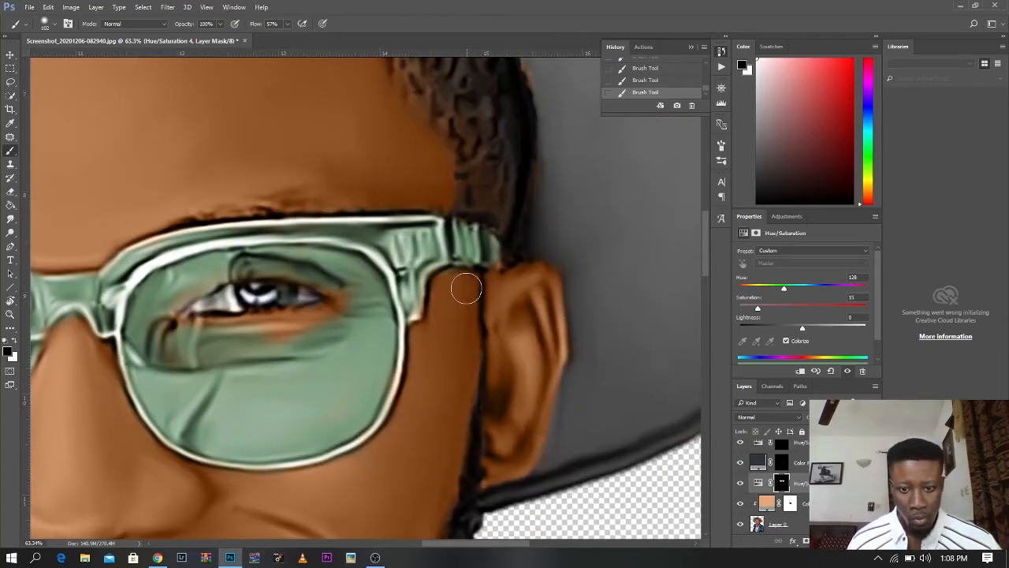
scroll(339, 326, "down", 3)
Step: Build up the green tint softly over both eyes and the temple hinge with a white brush at 9% flow
key("x")
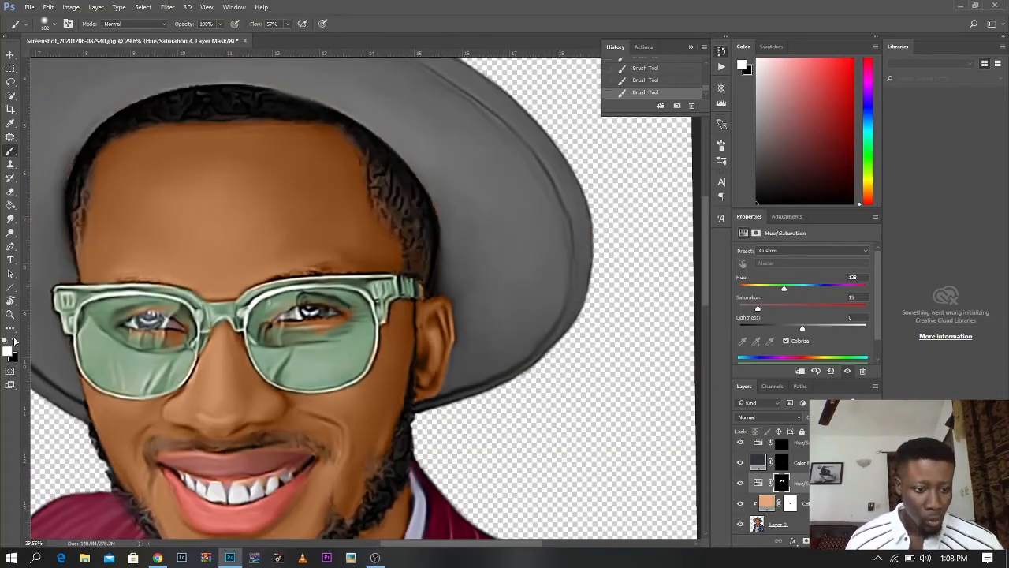
left_click_drag(260, 30, 256, 31)
left_click_drag(306, 330, 324, 331)
left_click_drag(314, 322, 326, 315)
left_click_drag(161, 324, 164, 329)
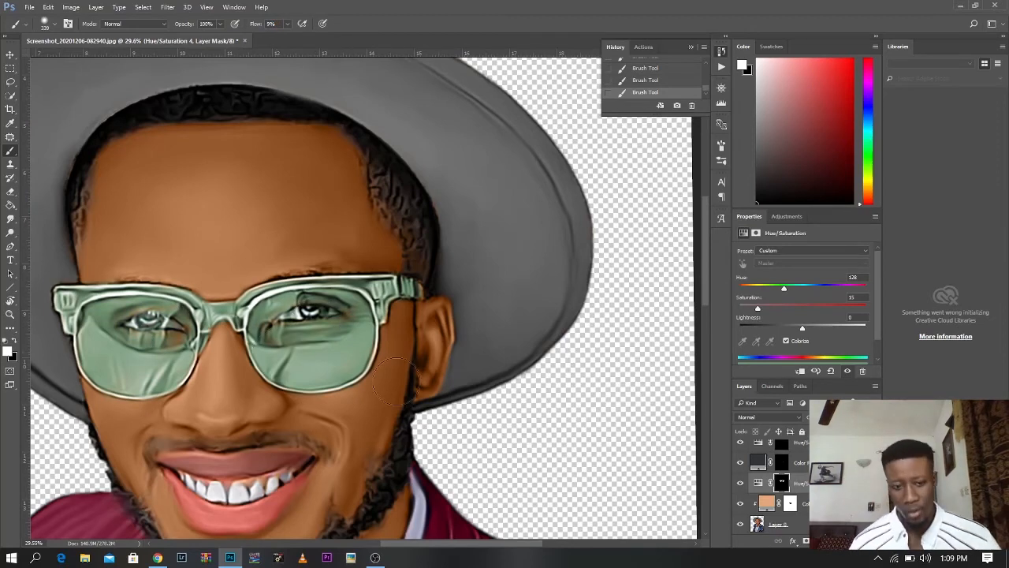
scroll(495, 282, "down", 3)
scroll(495, 282, "down", 5)
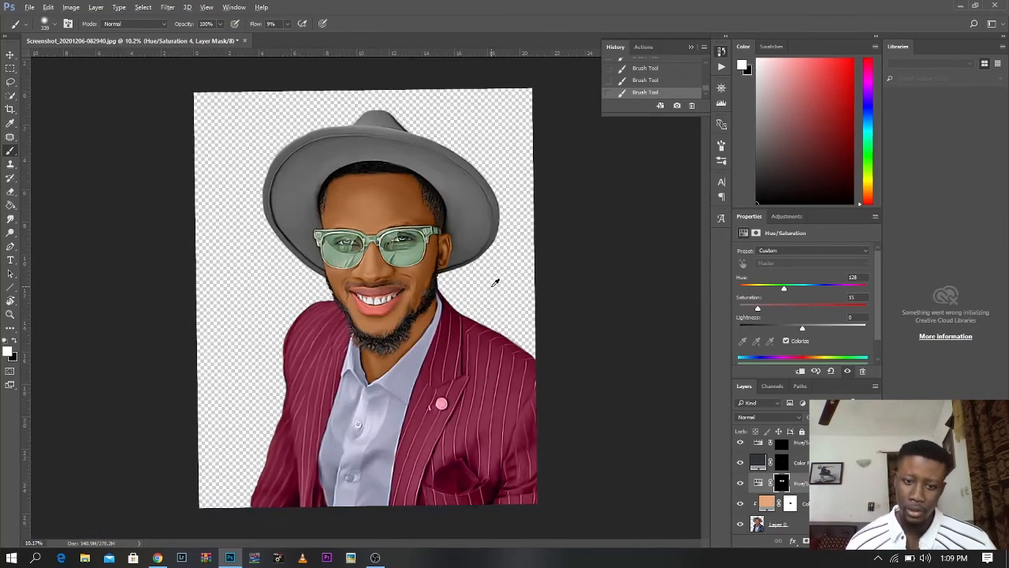
scroll(445, 251, "up", 10)
left_click_drag(463, 185, 451, 189)
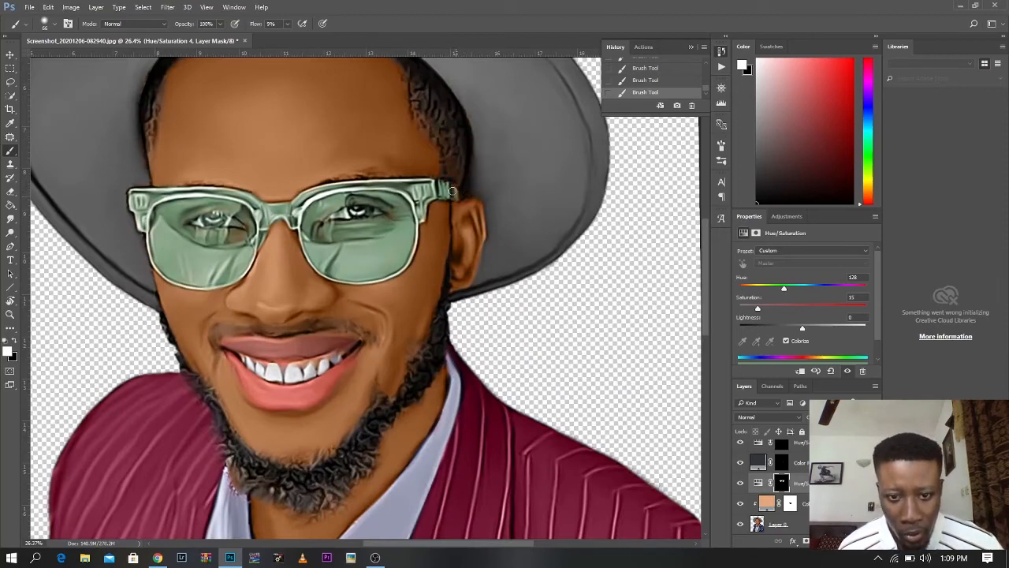
Step: Lower the opacity of the glasses' Hue/Saturation layer and set its hue to 174
scroll(323, 238, "down", 2)
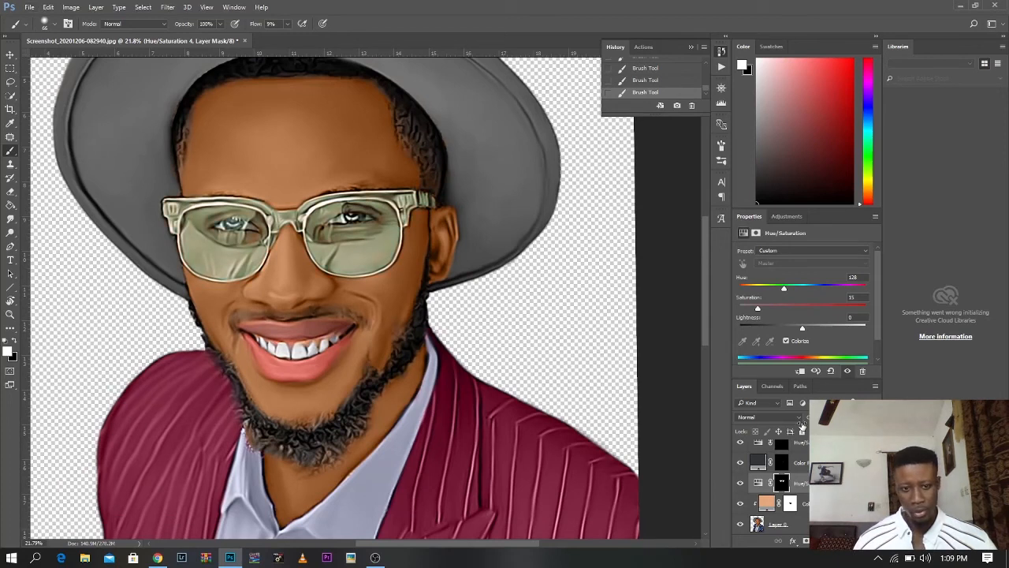
left_click_drag(802, 425, 803, 430)
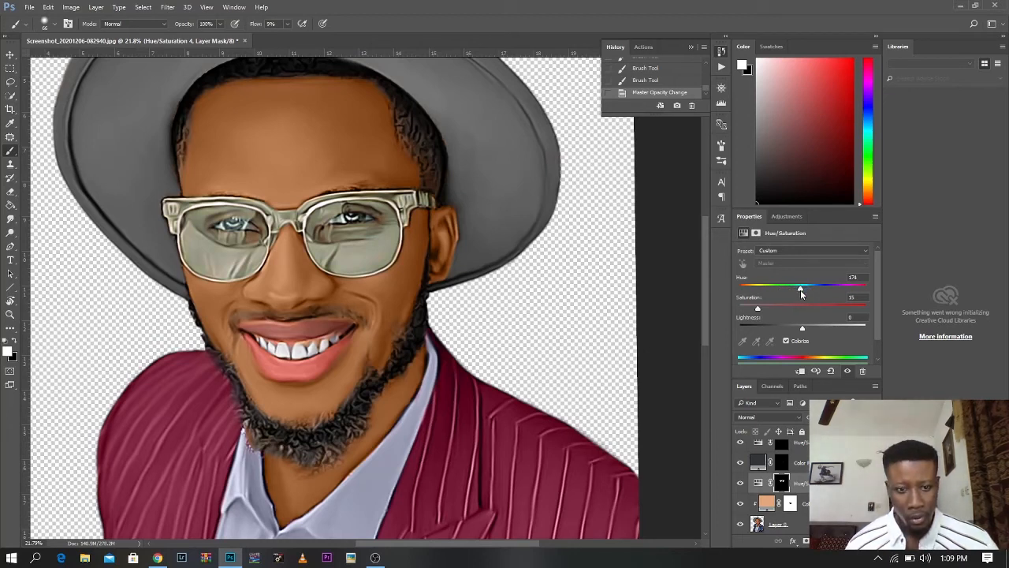
left_click_drag(801, 293, 801, 293)
scroll(478, 254, "down", 12)
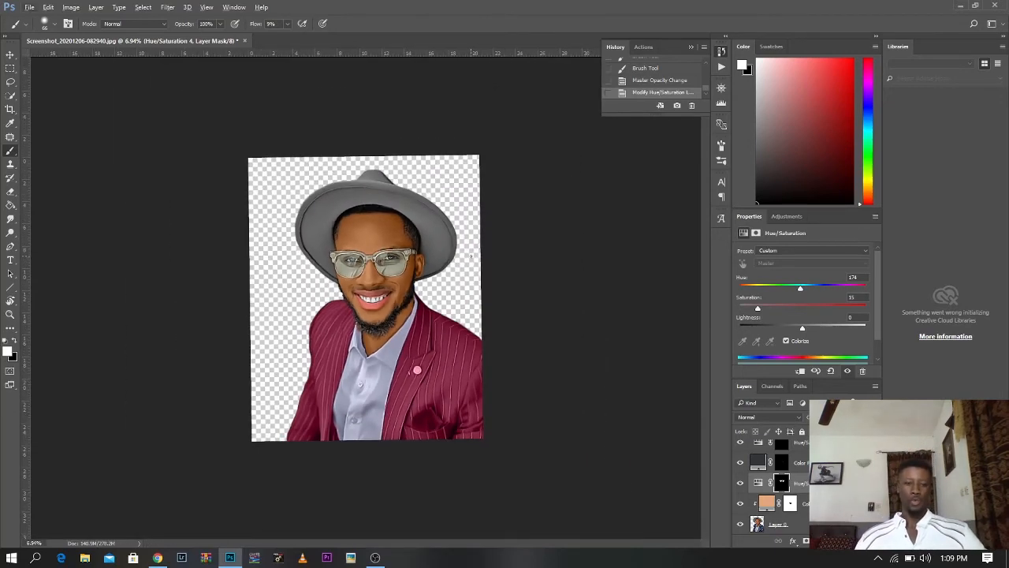
scroll(452, 256, "up", 6)
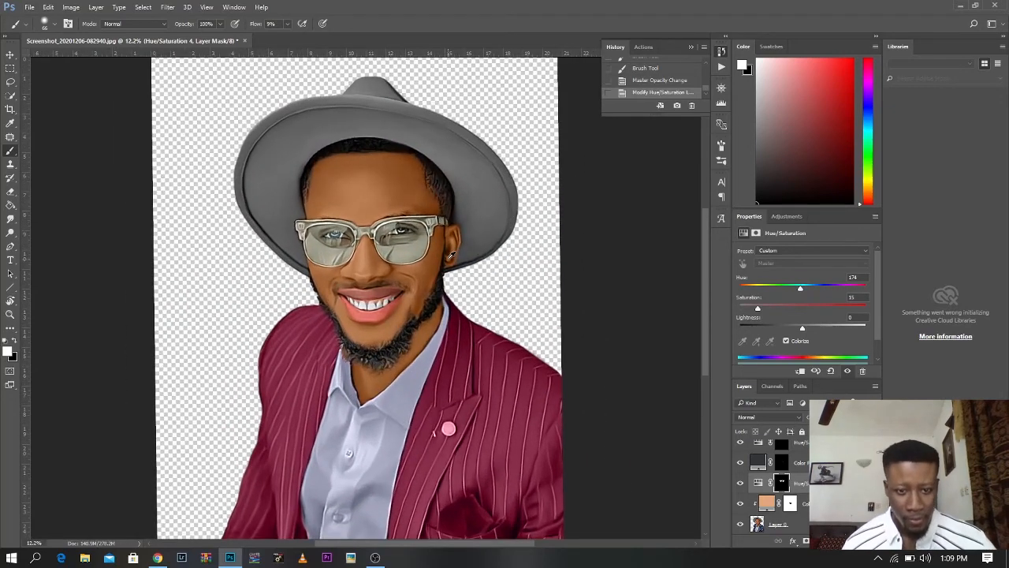
scroll(474, 245, "down", 2)
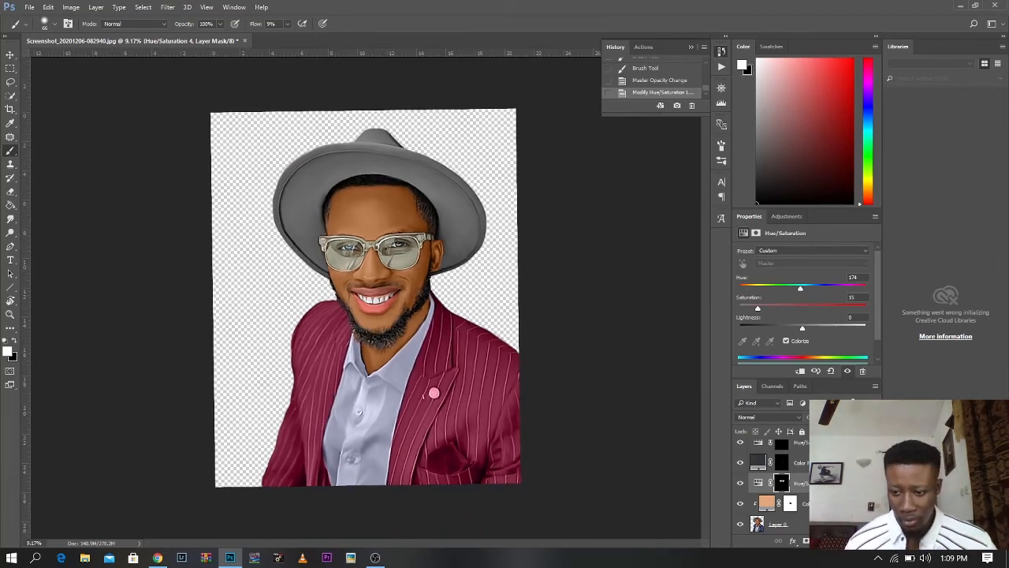
Step: Add a new blank layer above the hat's color fill and set up a white brush with 2% flow
scroll(763, 430, "up", 6)
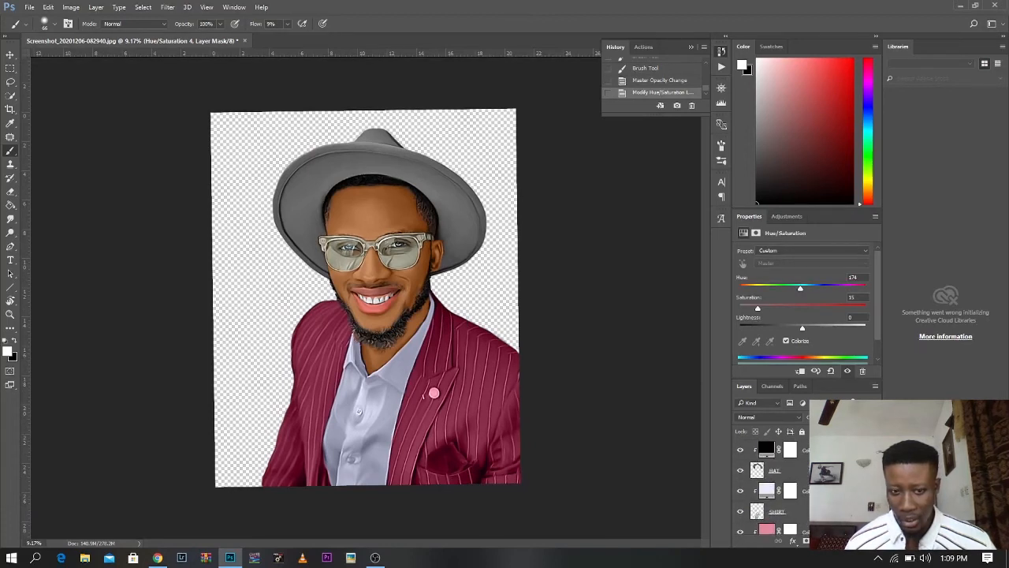
left_click(764, 449)
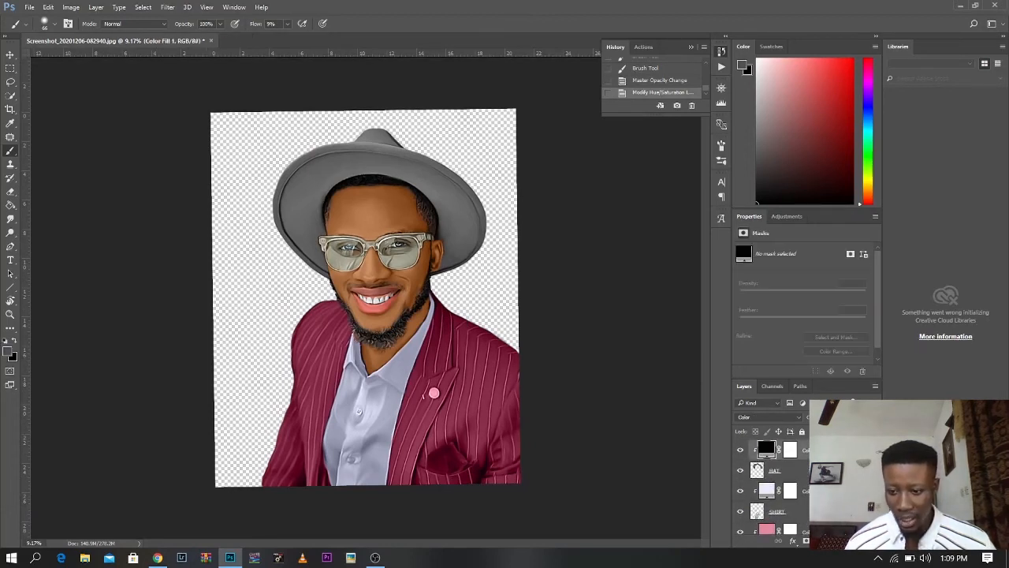
key("ctrl+shift+alt+n")
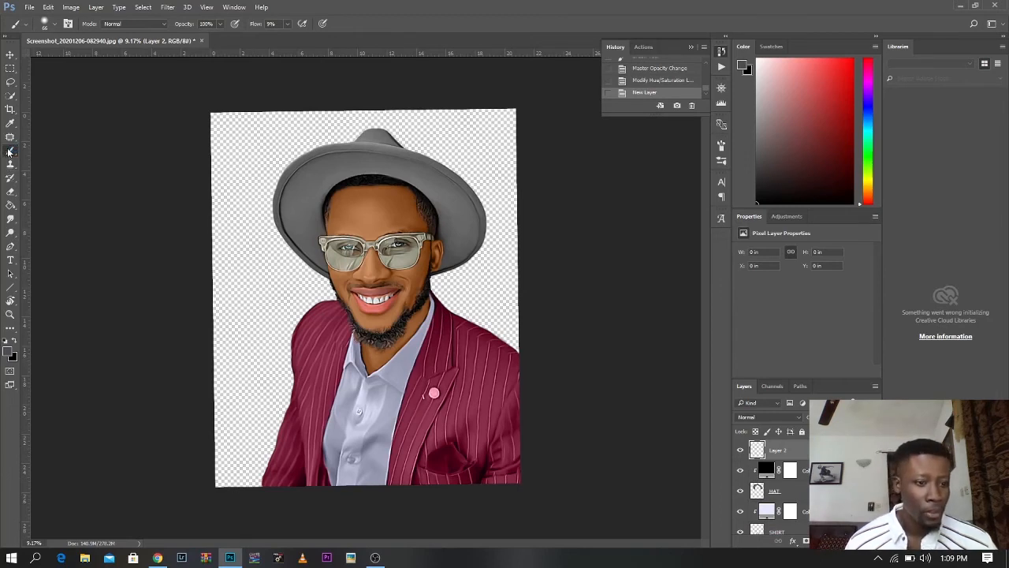
left_click(14, 341)
left_click(14, 341)
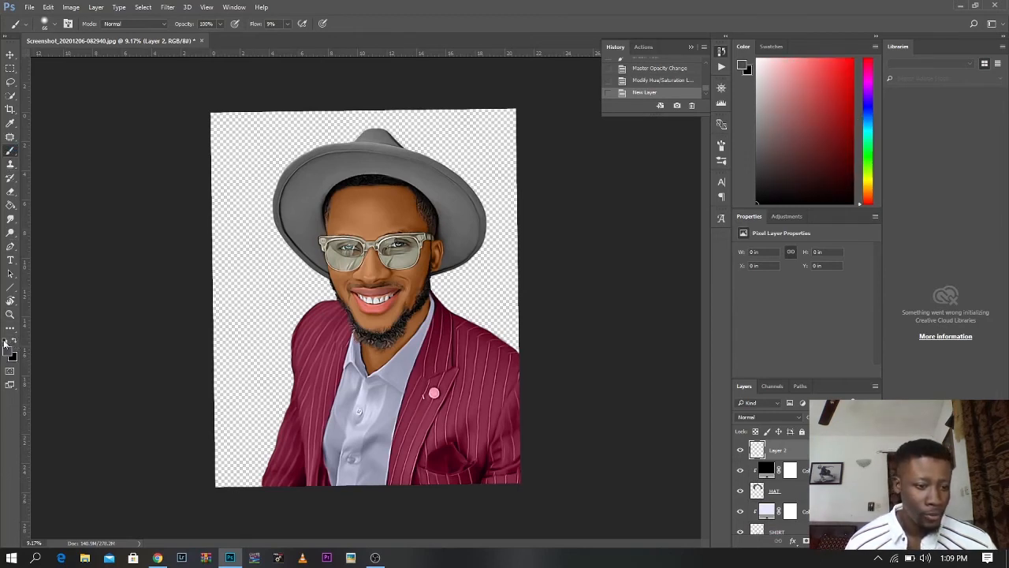
left_click(6, 343)
left_click(17, 340)
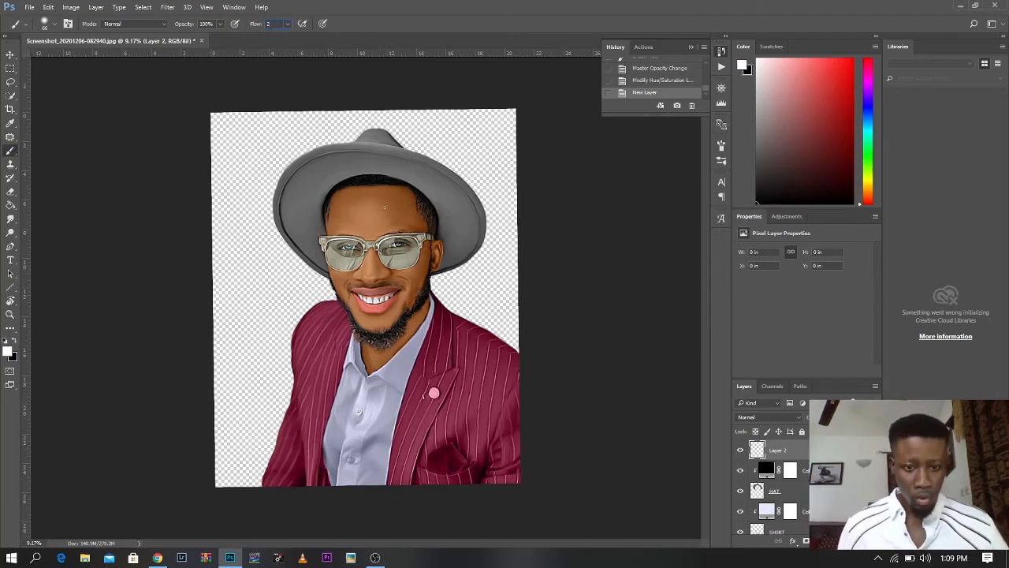
Step: Paint soft white highlights on the forehead and along the nose with a large low-flow brush
left_click(369, 219)
scroll(369, 219, "up", 5)
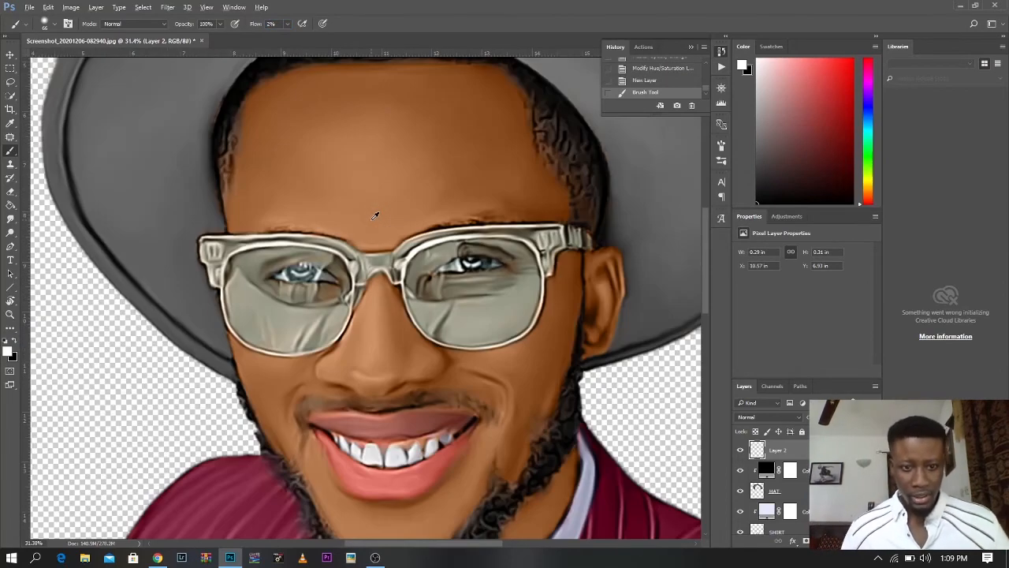
scroll(368, 188, "up", 3)
mouse_move(352, 242)
left_mouse_down()
mouse_move(394, 267)
mouse_move(353, 272)
mouse_move(388, 289)
mouse_move(305, 244)
mouse_move(350, 315)
mouse_move(393, 292)
mouse_move(384, 315)
left_mouse_up()
scroll(385, 315, "down", 3)
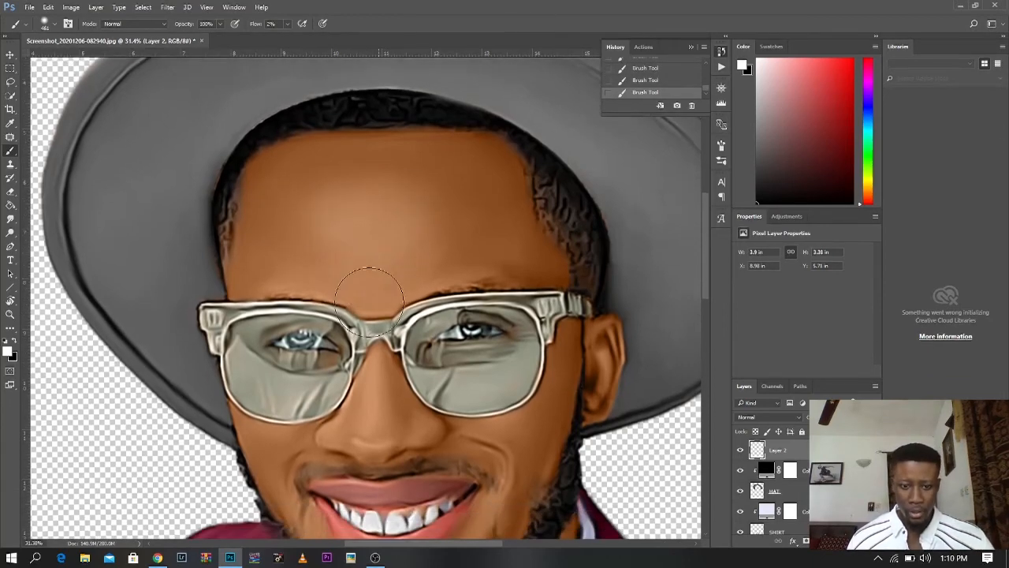
mouse_move(363, 398)
left_mouse_down()
mouse_move(335, 399)
mouse_move(376, 402)
left_mouse_up()
mouse_move(394, 283)
left_mouse_down()
mouse_move(361, 282)
mouse_move(375, 288)
left_mouse_up()
Step: Paint soft white highlights on both cheeks and the ear, resizing the brush to fit each area
scroll(447, 267, "down", 3)
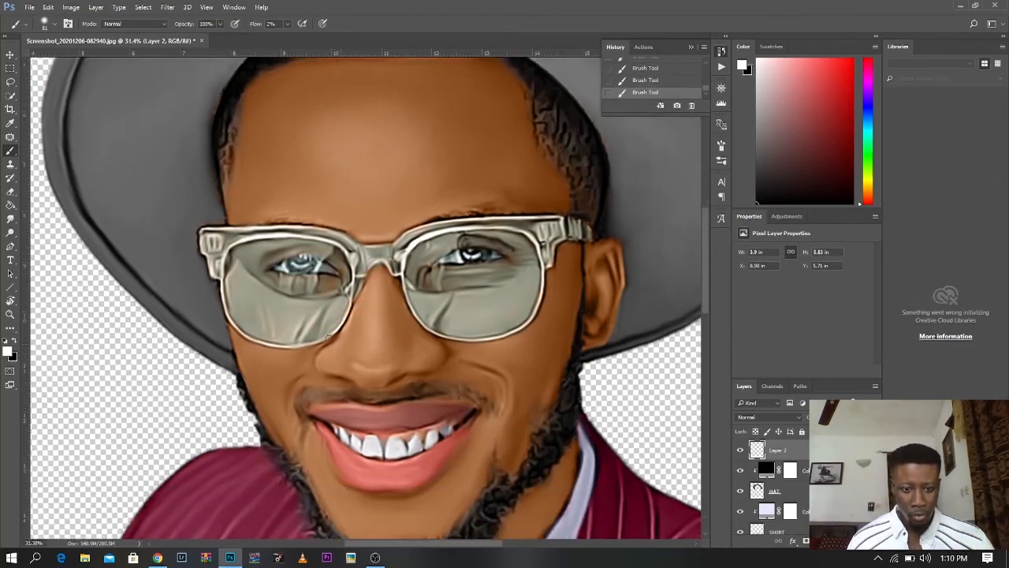
mouse_move(261, 333)
left_mouse_down()
mouse_move(277, 335)
mouse_move(268, 345)
left_mouse_up()
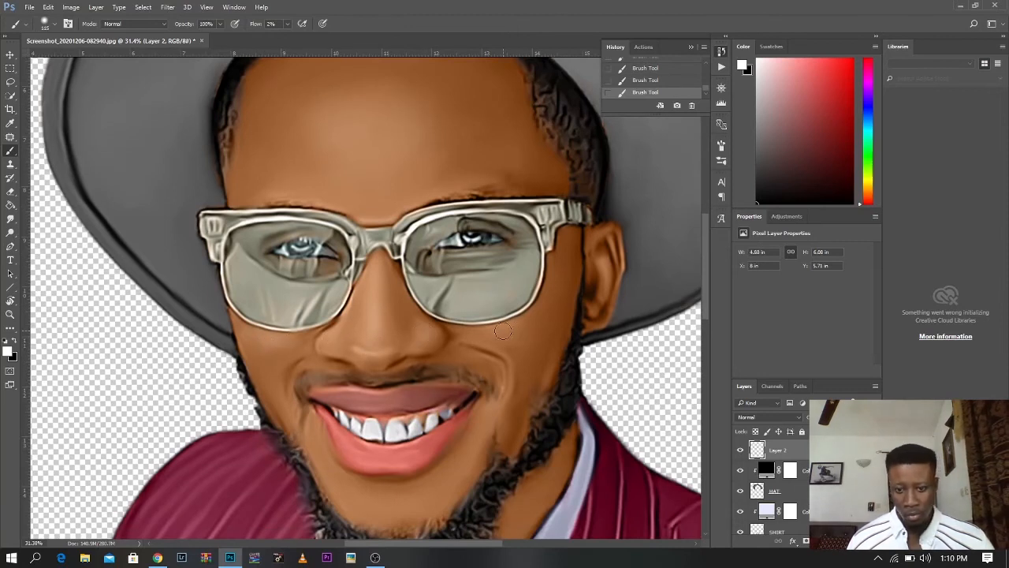
right_click(533, 326, "alt")
mouse_move(516, 338)
left_mouse_down()
mouse_move(559, 264)
mouse_move(544, 338)
mouse_move(519, 367)
mouse_move(428, 312)
mouse_move(544, 352)
left_mouse_up()
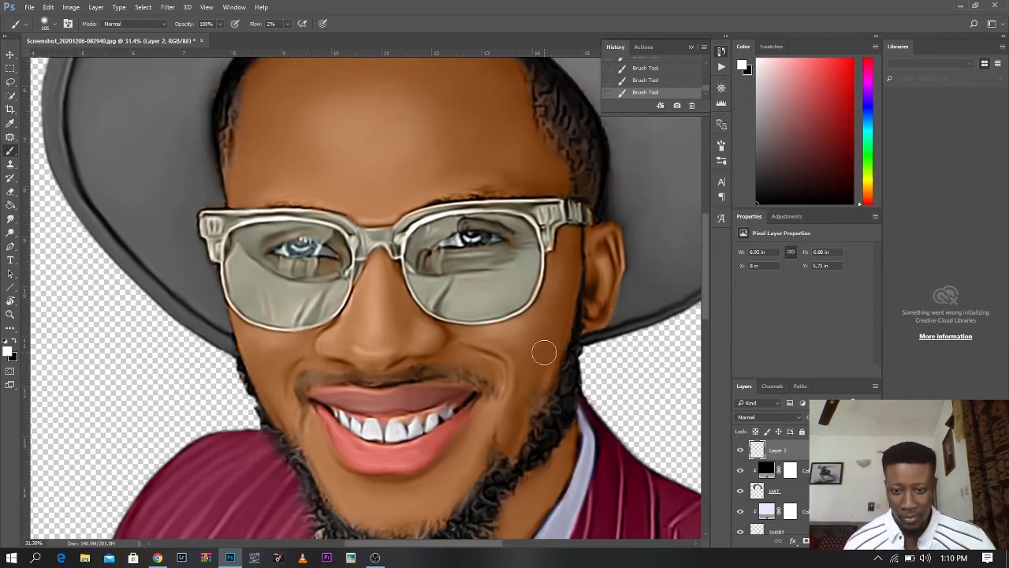
scroll(544, 351, "down", 1)
right_click(563, 310, "alt")
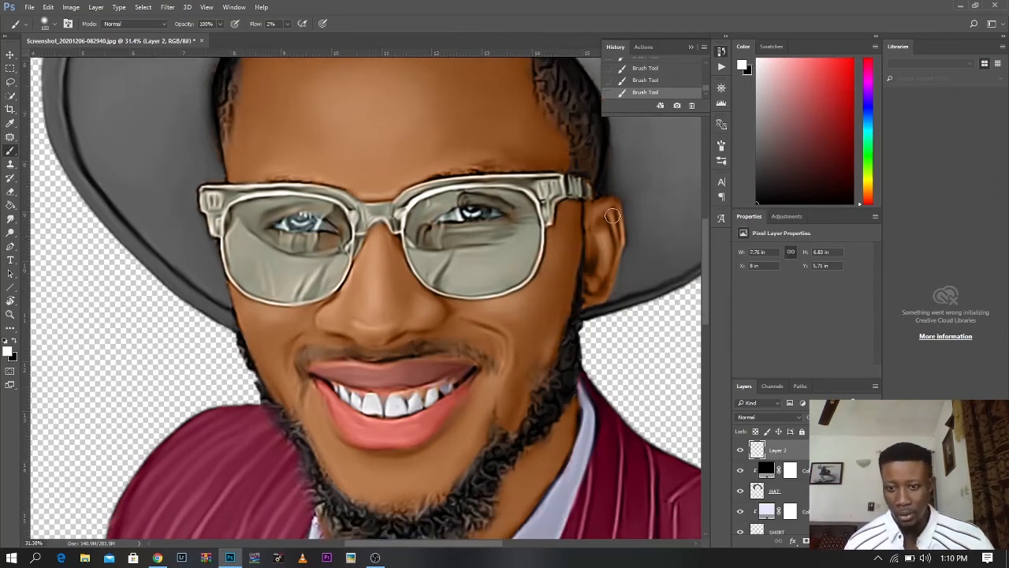
left_click_drag(612, 216, 503, 368)
Step: Paint faint white highlights around the chin, jaw and neck, adjusting the brush size for each area
right_click(480, 415, "alt")
mouse_move(479, 414)
left_mouse_down()
mouse_move(386, 486)
mouse_move(329, 457)
left_mouse_up()
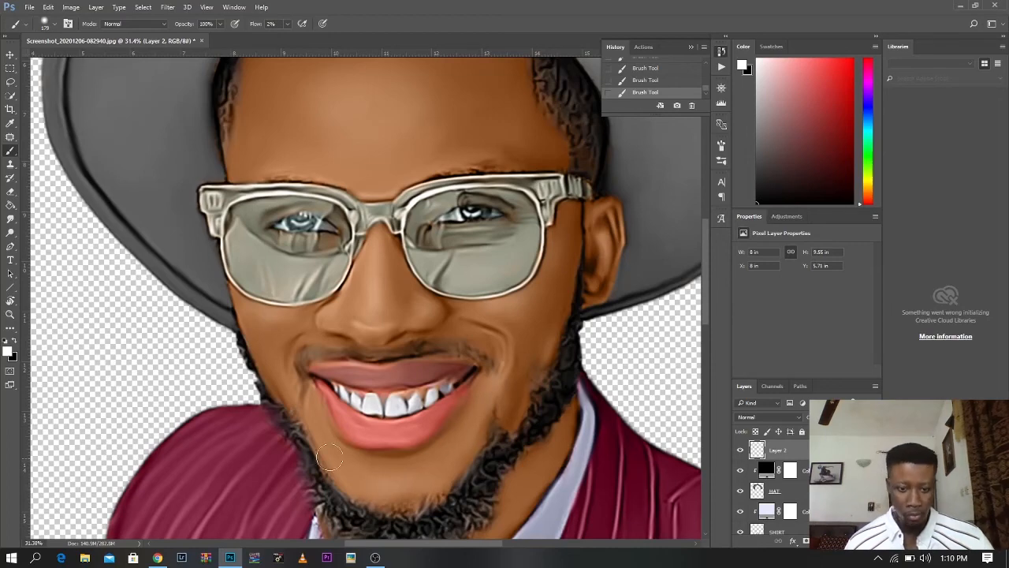
right_click(288, 394, "alt")
scroll(349, 480, "down", 3)
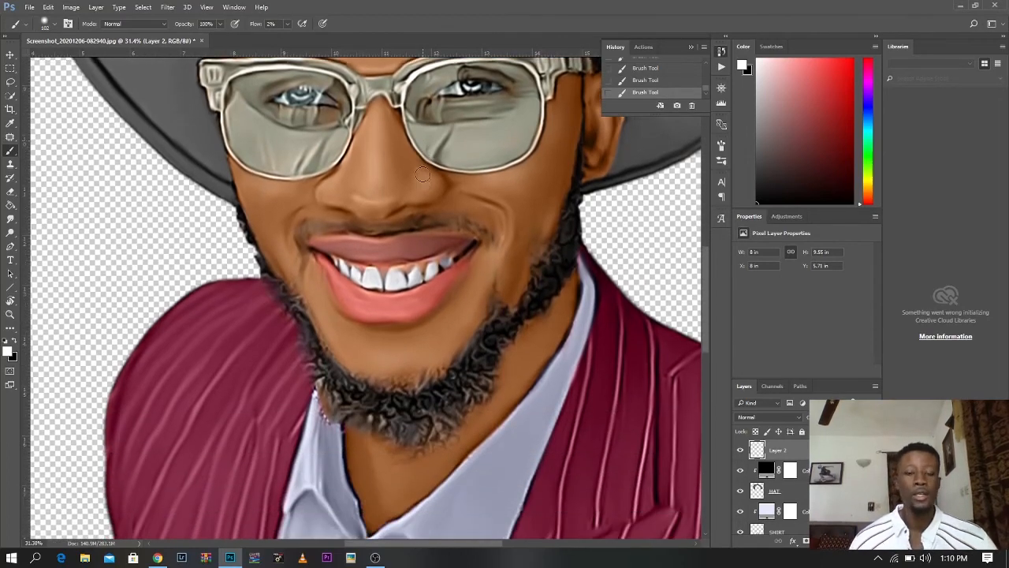
scroll(373, 181, "down", 2)
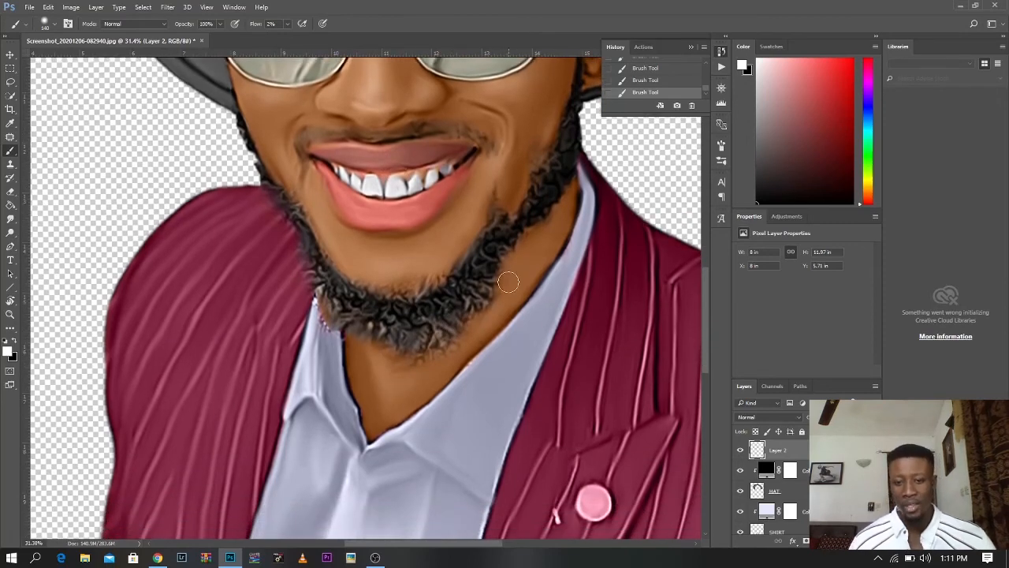
scroll(475, 226, "down", 4)
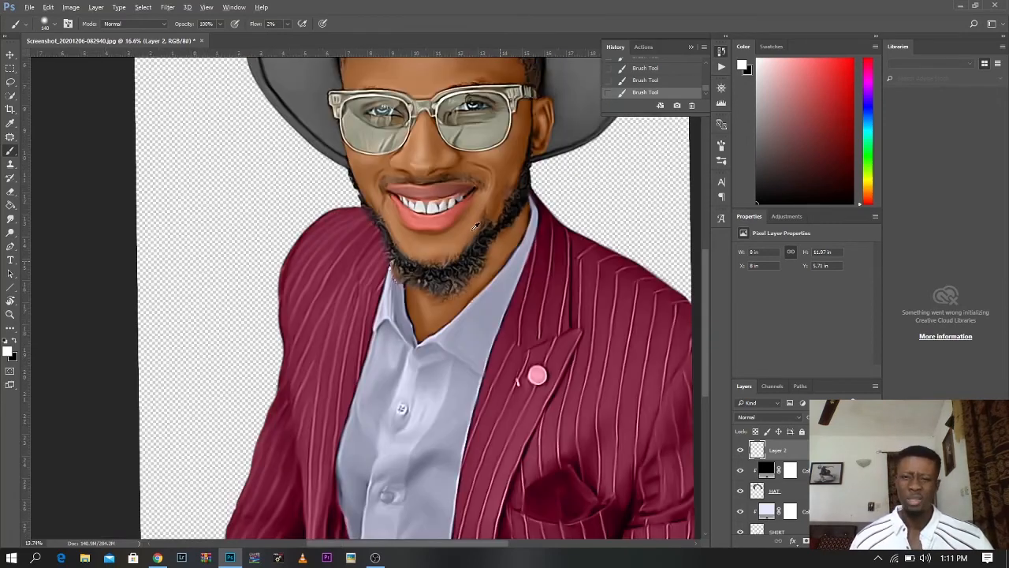
scroll(476, 226, "down", 2)
scroll(349, 192, "up", 3)
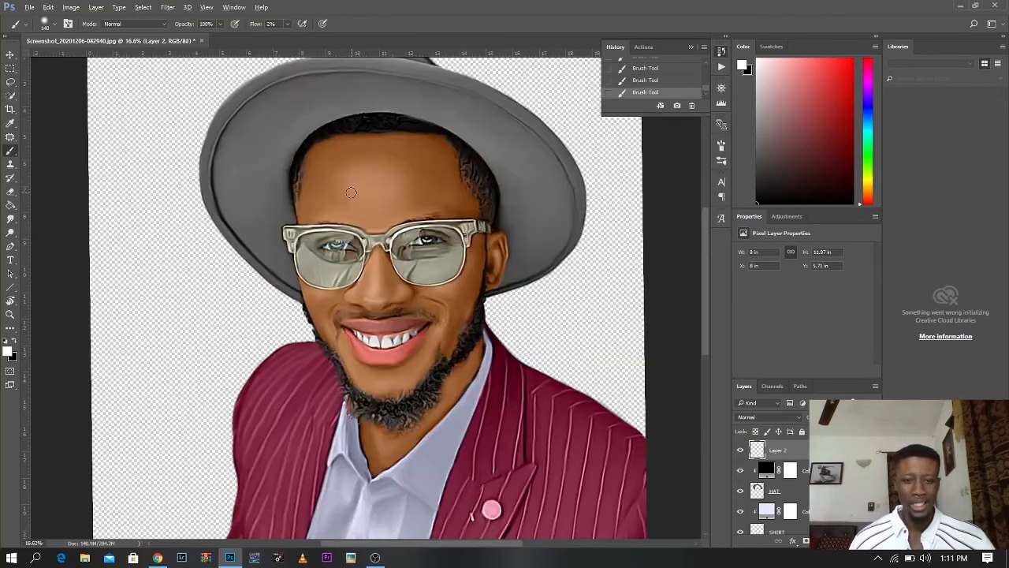
Step: Darken the forehead highlight on Layer 2 with Burn strokes set to Midtones and 50% exposure, then revert the last strokes
scroll(394, 201, "down", 2)
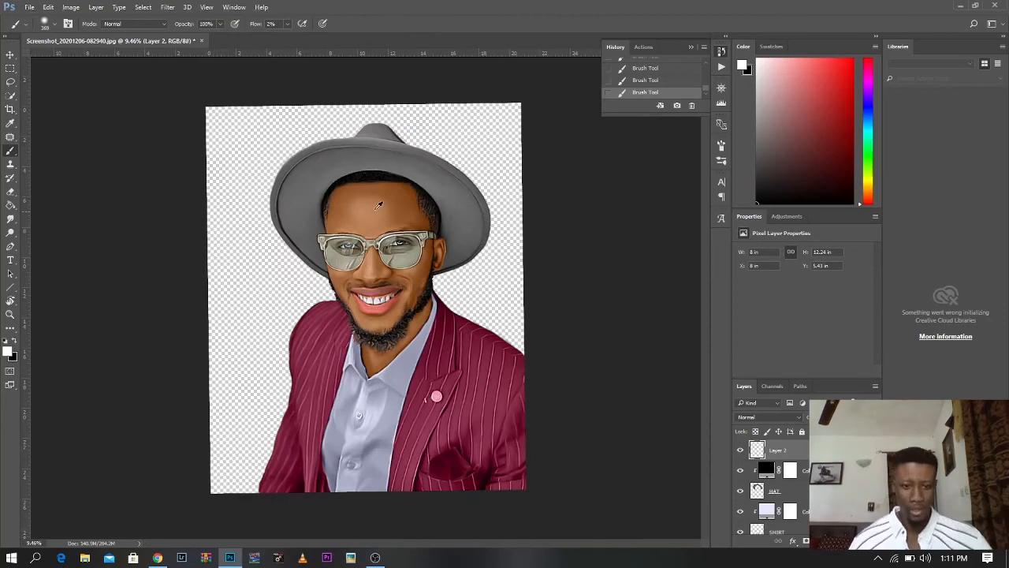
scroll(383, 206, "up", 2)
left_click(10, 233)
mouse_move(360, 189)
left_mouse_down()
mouse_move(371, 191)
mouse_move(347, 194)
left_mouse_up()
left_click(349, 190)
left_click(348, 186)
left_click(358, 186)
left_click(359, 184)
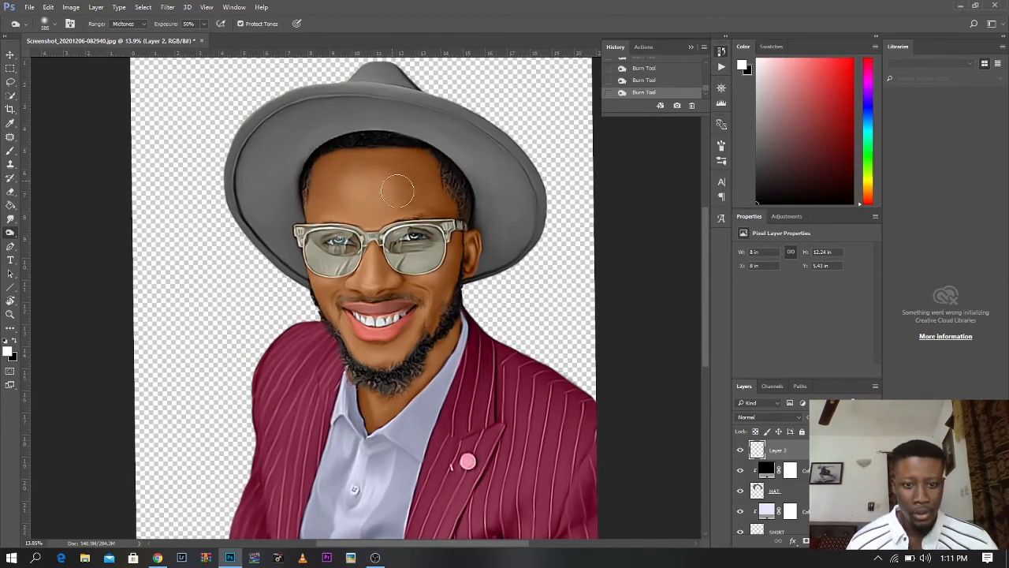
scroll(452, 214, "down", 1)
scroll(418, 218, "up", 2)
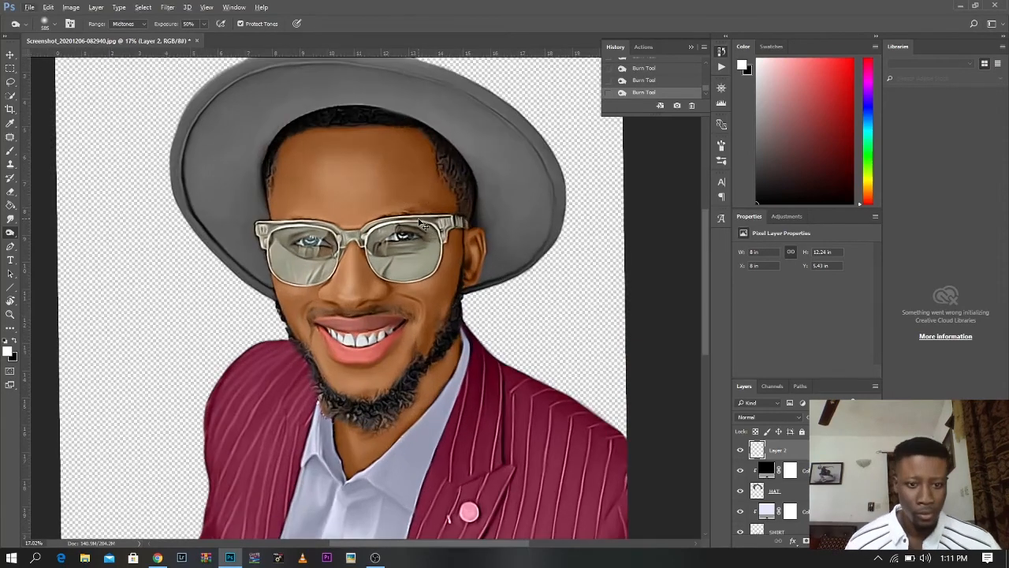
left_click(643, 69)
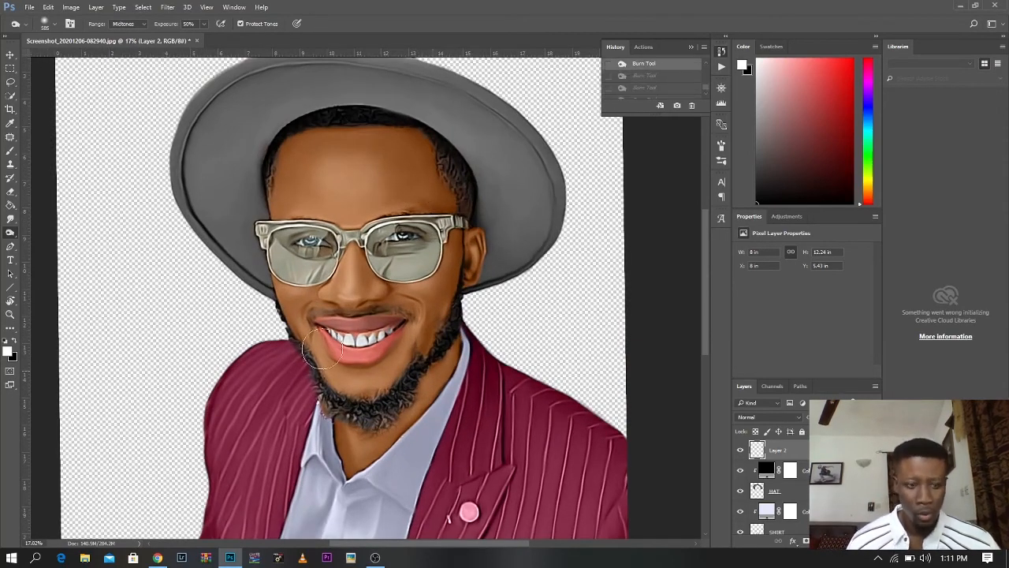
Step: Add a mask to Layer 2 and soften the forehead highlight by painting on it with a black brush at 30% flow
key("b")
left_click(805, 541)
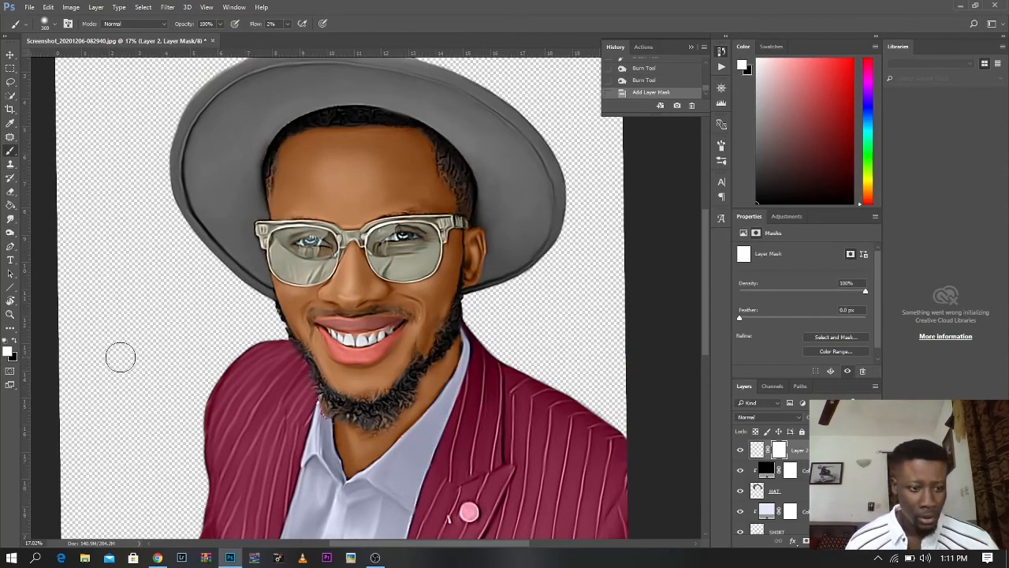
right_click(326, 173, "alt")
left_click_drag(323, 174, 343, 168)
left_click_drag(252, 26, 274, 36)
left_click_drag(333, 171, 373, 161)
left_click_drag(372, 161, 355, 162)
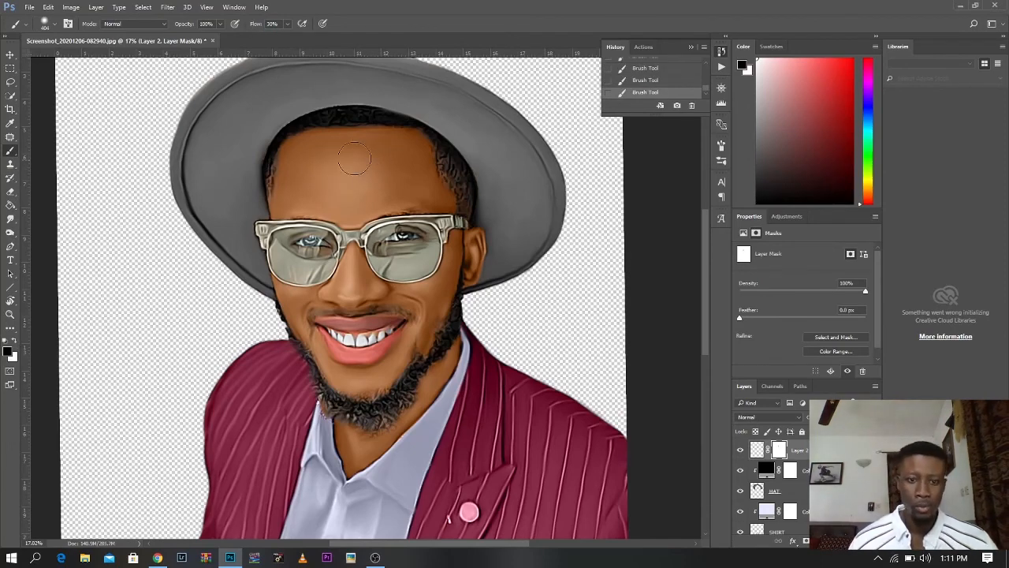
scroll(428, 214, "down", 5)
scroll(428, 214, "up", 5)
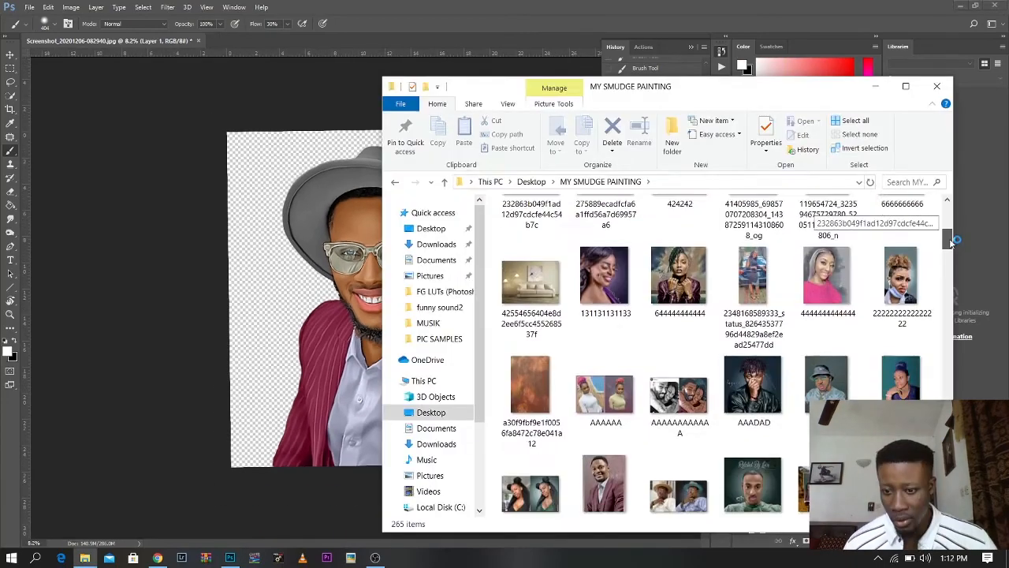
Step: Find the golden fabric texture in the MY SMUDGE PAINTING folder, preview it and bring it into the portrait document
left_click_drag(952, 239, 945, 313)
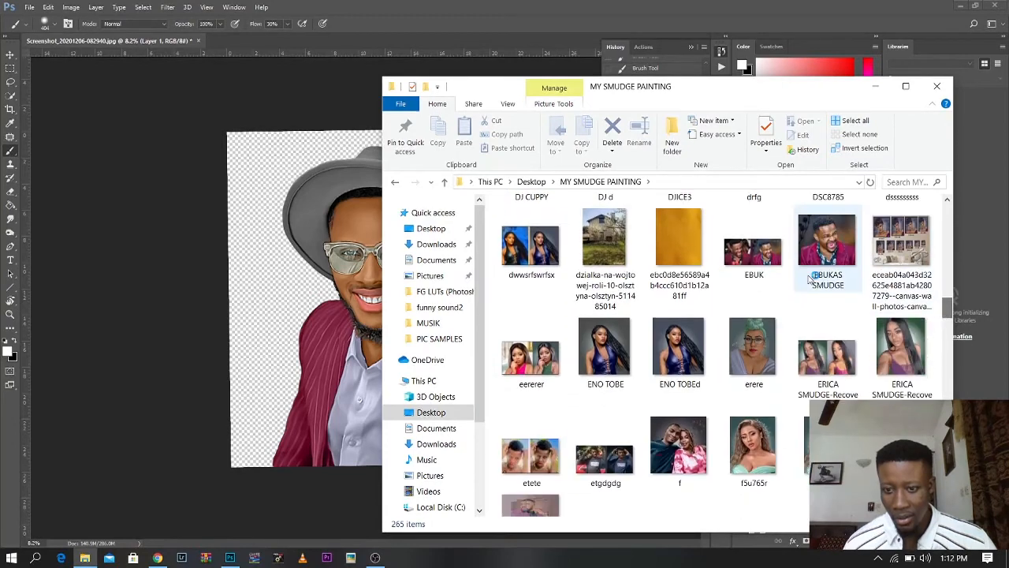
left_click(683, 246)
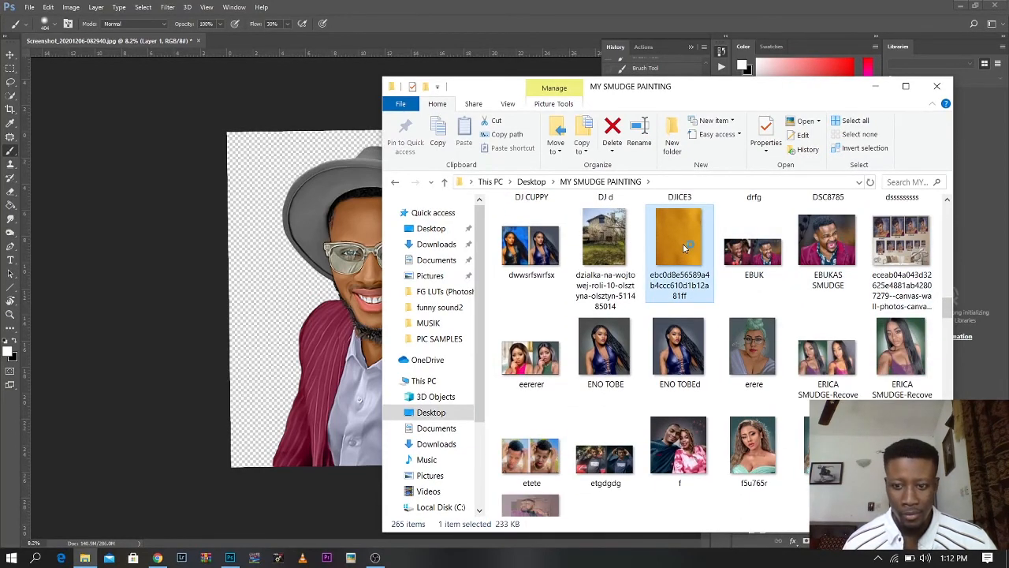
double_click(683, 244)
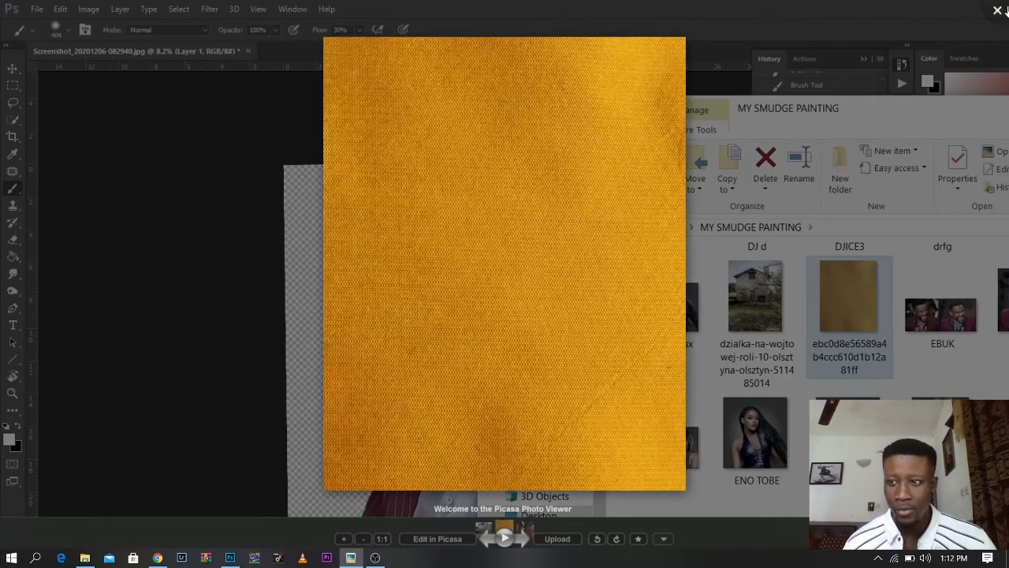
left_click(997, 10)
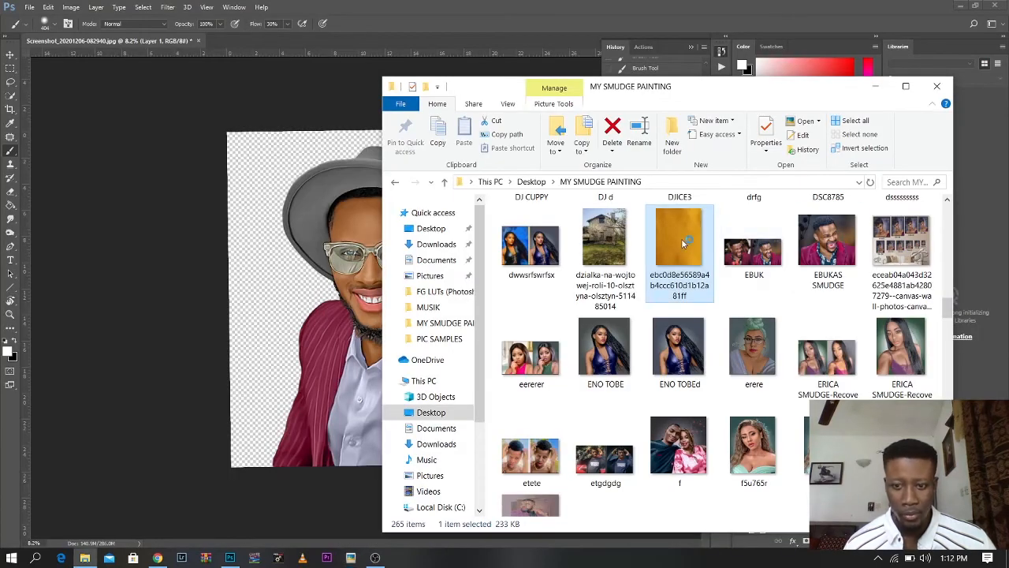
left_click_drag(683, 243, 290, 288)
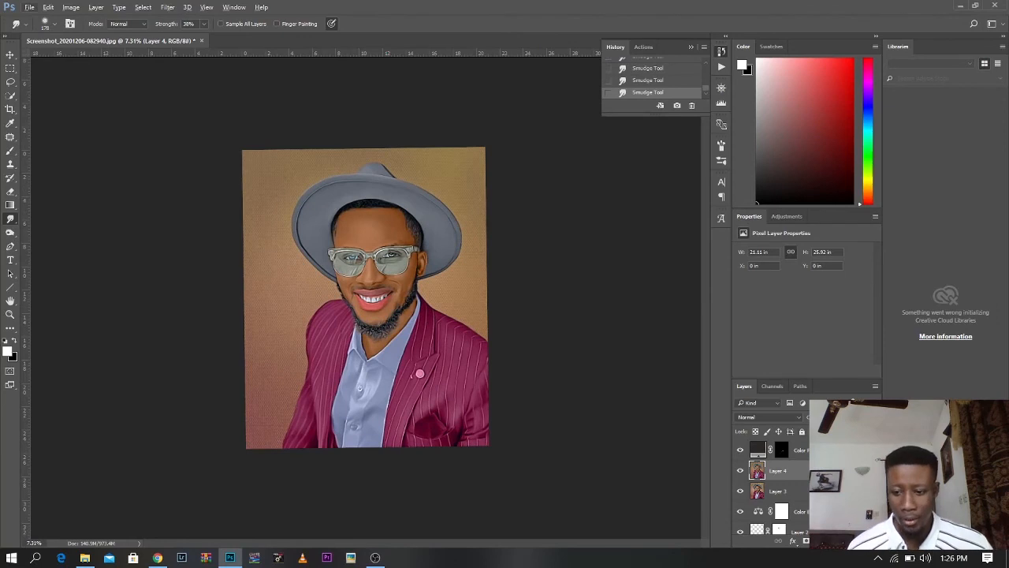
Step: Select the topmost color fill layer, then search the computer for "off" and open the OFFICIALPRIXCO LOGO file
left_click(820, 450)
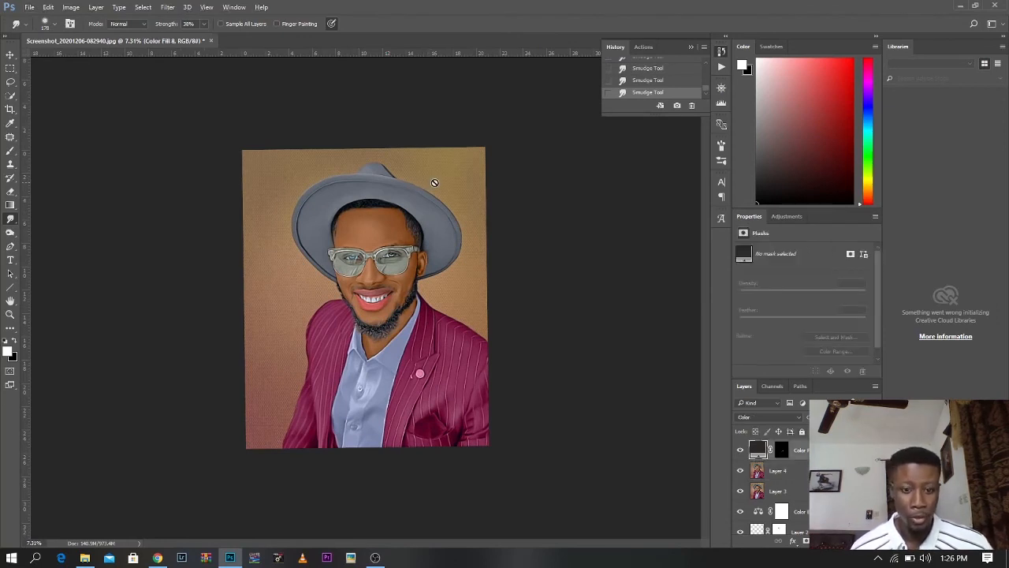
left_click(36, 558)
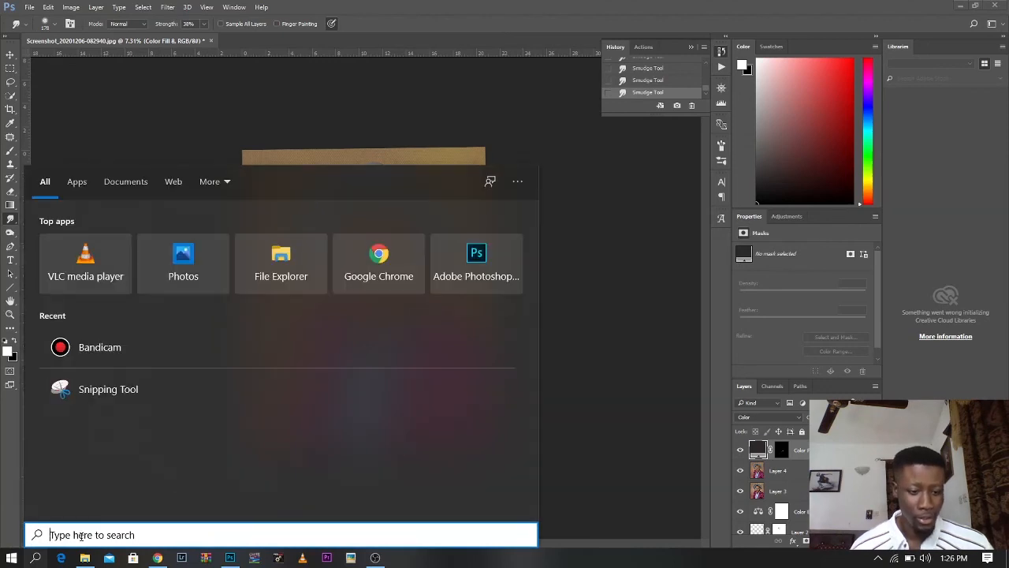
type("off")
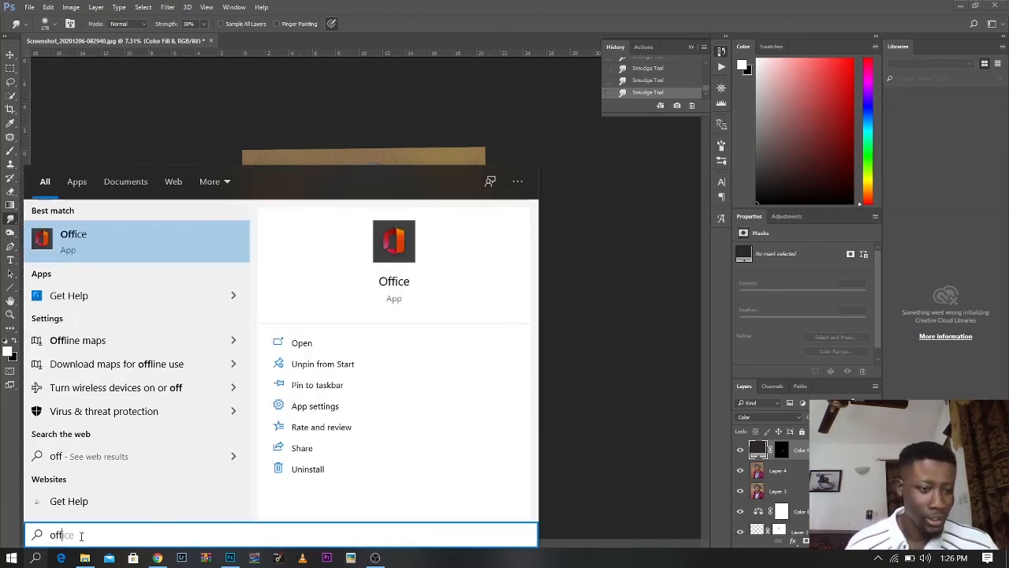
left_click(108, 291)
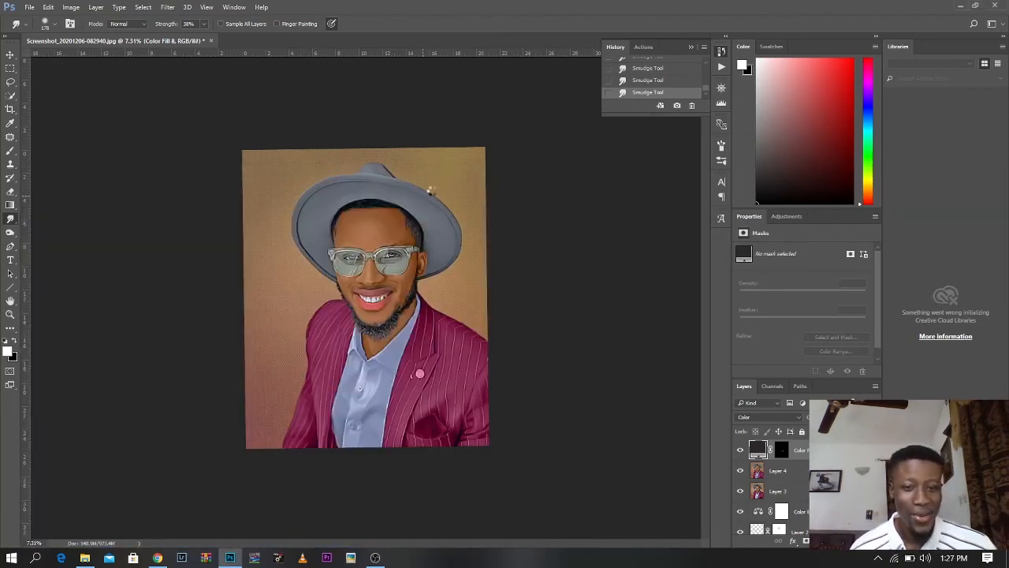
Step: Copy the logo layer from OFFICIALPRIXCO LOGO.psd into the portrait document with the Move tool
left_click(10, 55)
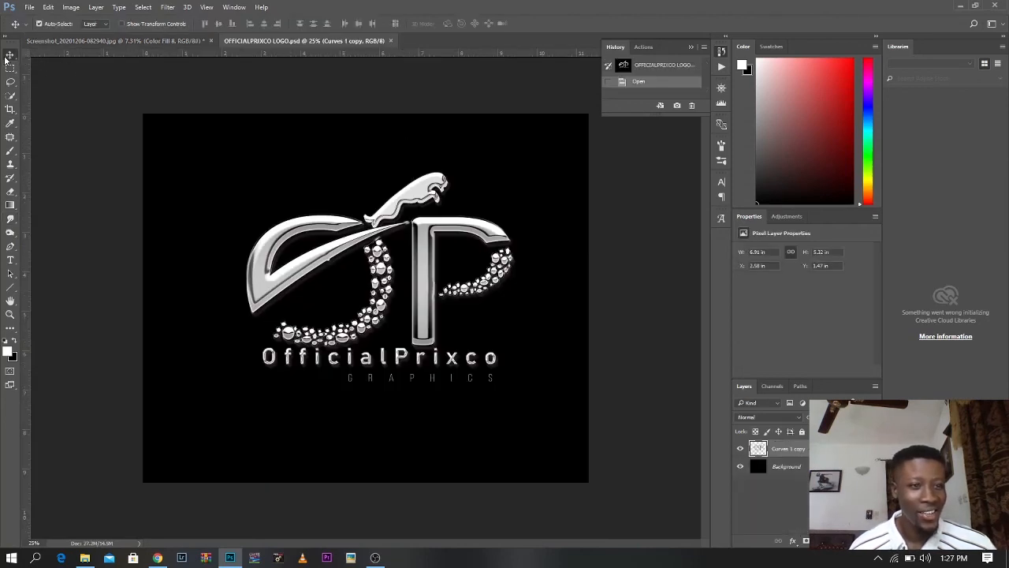
left_click_drag(300, 226, 424, 323)
left_click_drag(285, 280, 337, 287)
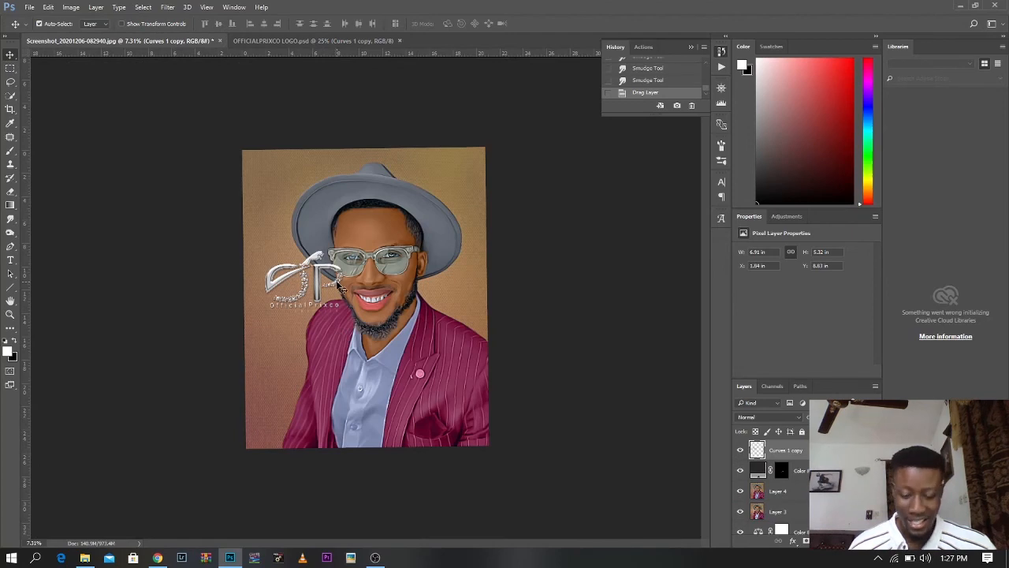
Step: Scale the logo to about 50% width and 67% height and position it on the background beside the jacket sleeve
key("ctrl+t")
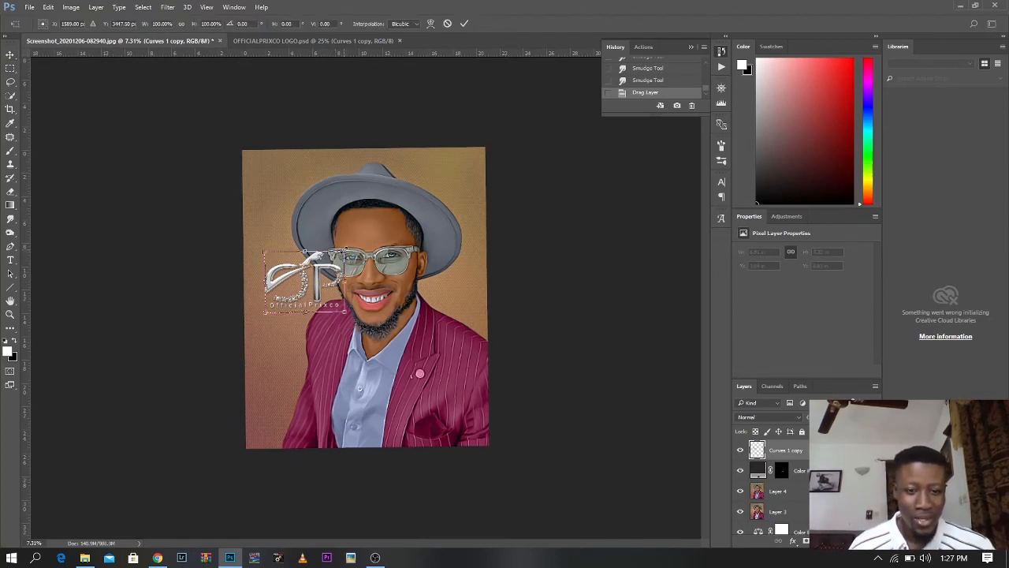
left_click_drag(344, 250, 306, 270)
left_click_drag(290, 308, 284, 382)
key("Return")
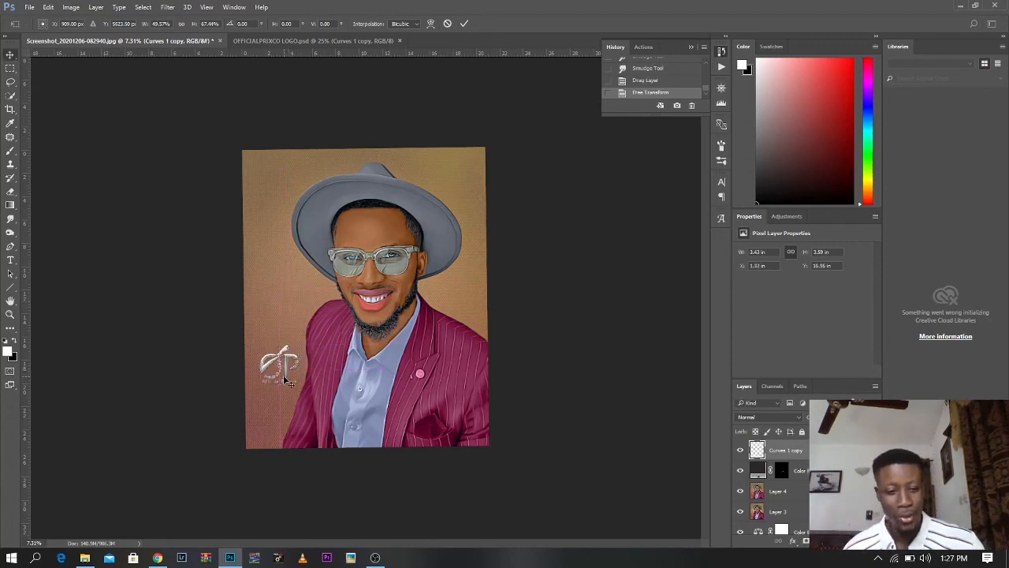
key("shift+Right")
key("shift+Right")
key("shift+Right")
key("shift+Right")
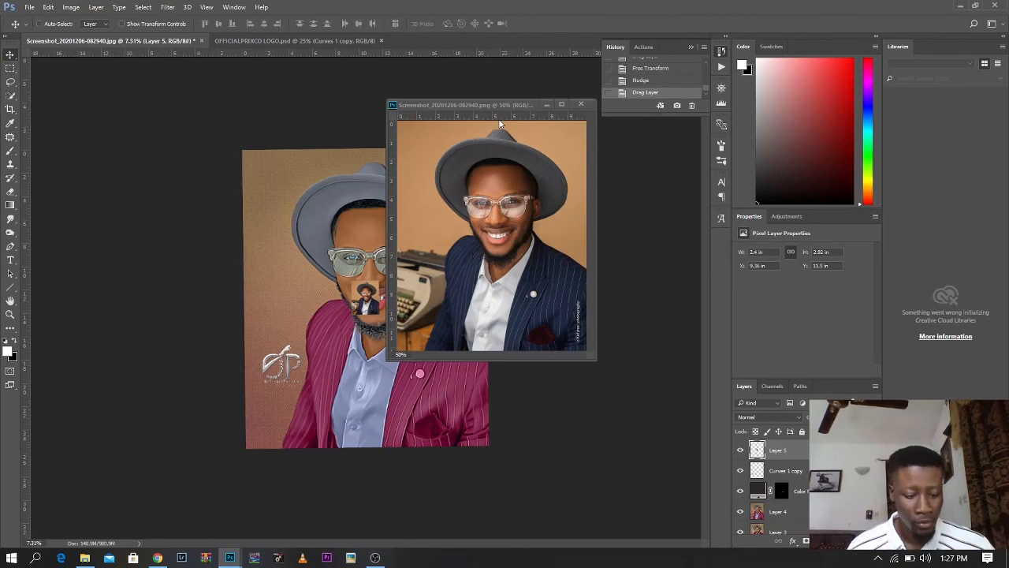
Step: Undo the photo layer dragged into the painting and place the floating original photo beside the painting for comparison
key("ctrl+z")
left_click_drag(493, 106, 144, 115)
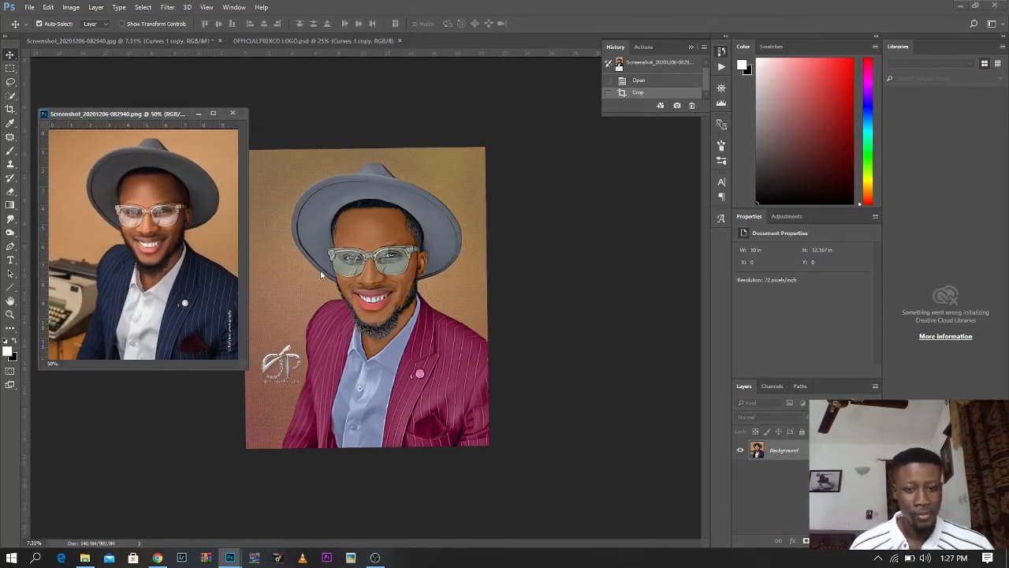